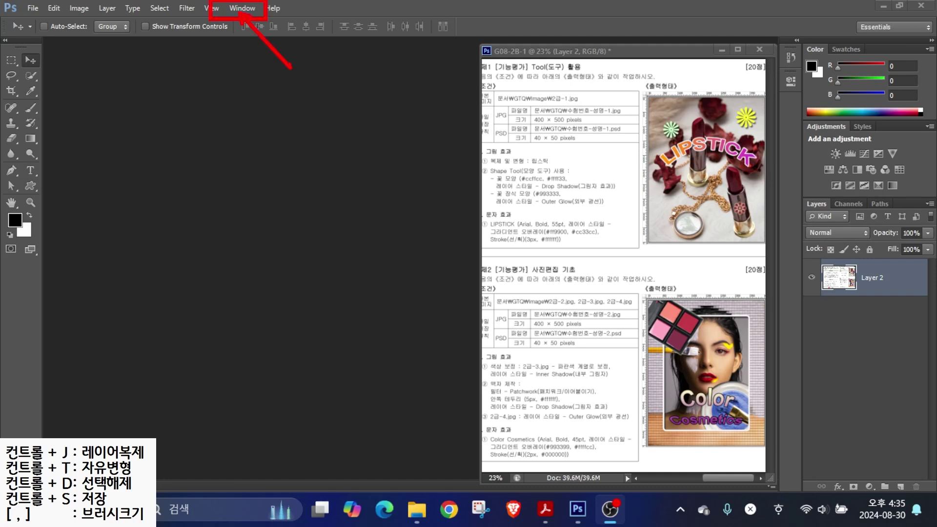
- Reset the Essentials workspace and show the Tools panel in two columns
{"action": "left_click", "coordinate": [239, 9]}
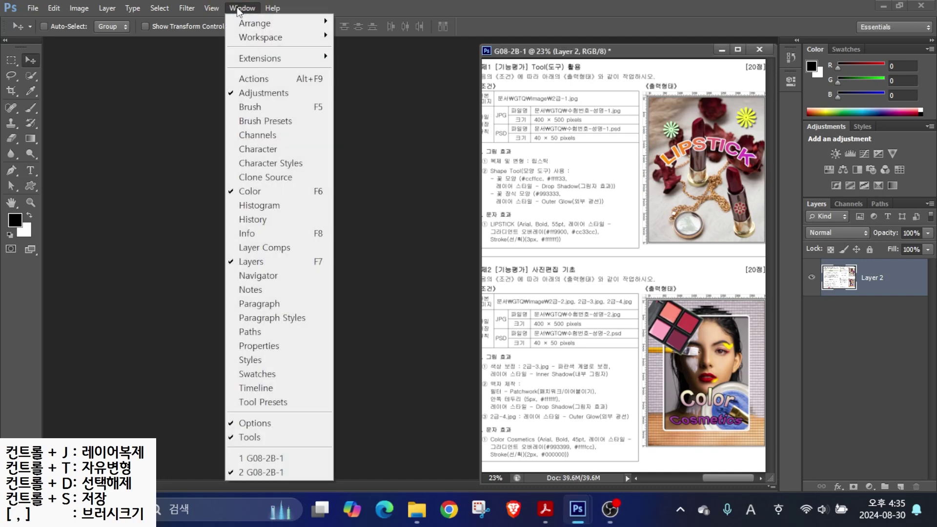
{"action": "mouse_move", "coordinate": [264, 39]}
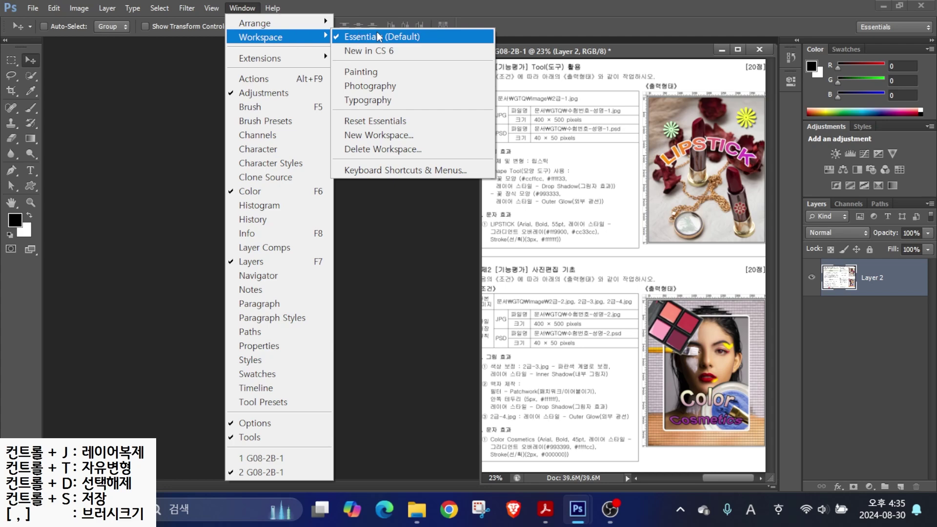
{"action": "left_click", "coordinate": [349, 122]}
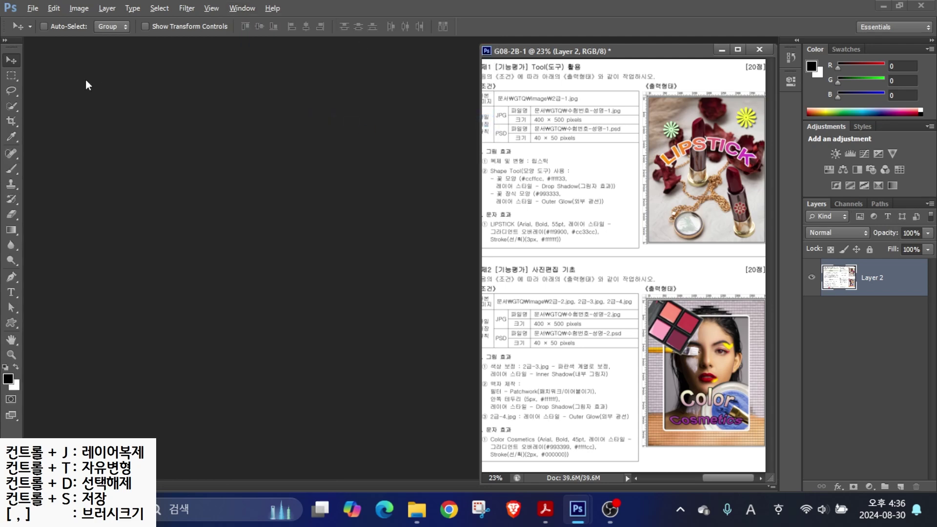
{"action": "left_click", "coordinate": [6, 43]}
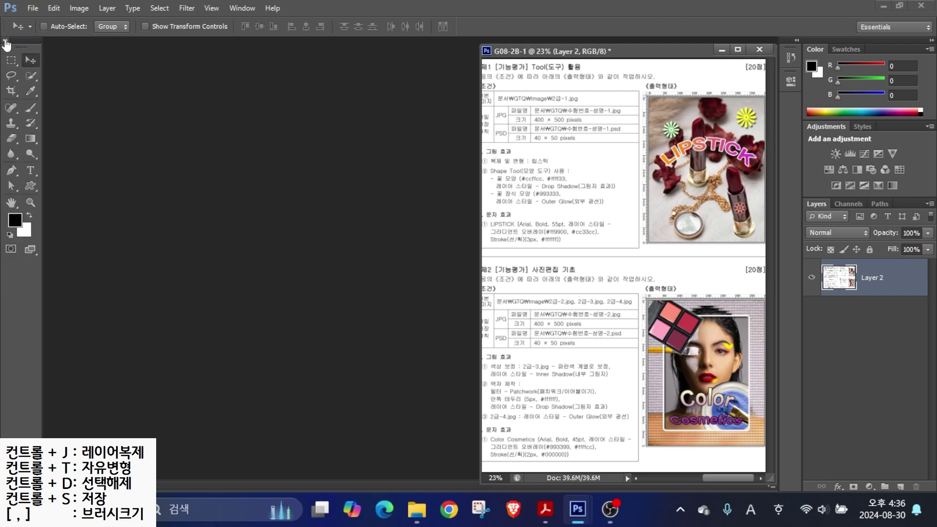
{"action": "left_click", "coordinate": [6, 43]}
{"action": "left_click", "coordinate": [6, 43]}
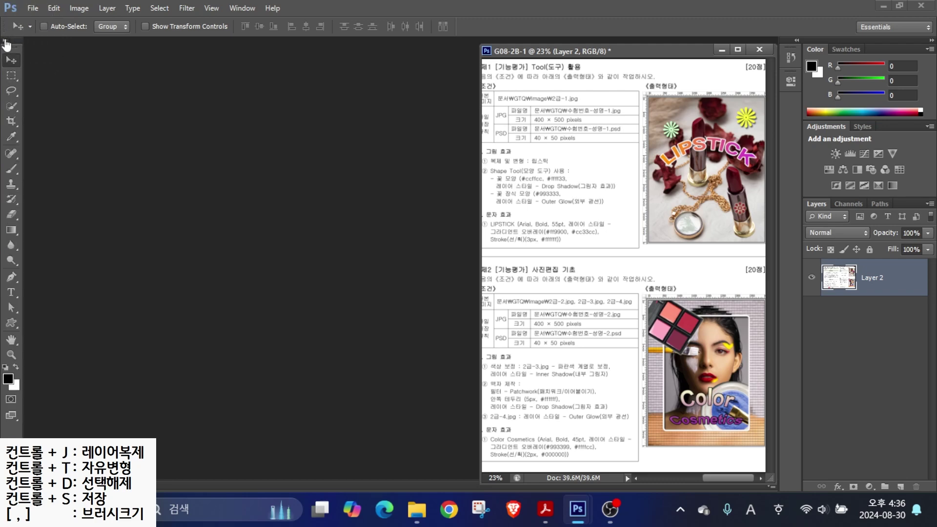
{"action": "left_click", "coordinate": [7, 43]}
{"action": "left_click", "coordinate": [7, 43]}
{"action": "key", "text": "ctrl"}
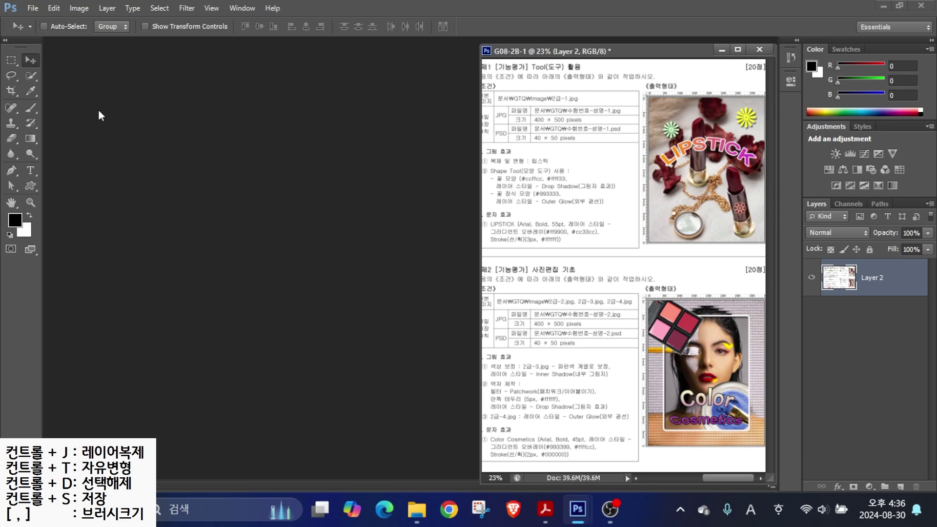
{"action": "key", "text": "ctrl"}
{"action": "left_click", "coordinate": [56, 7]}
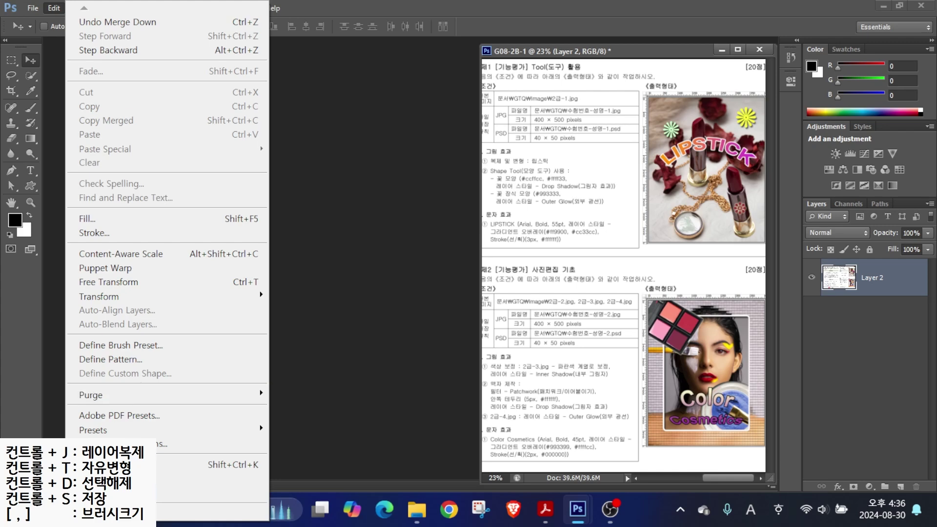
- Open the Preferences dialog on the Cursors page and move it up and left
{"action": "scroll", "coordinate": [210, 493], "scroll_direction": "down", "scroll_amount": 1}
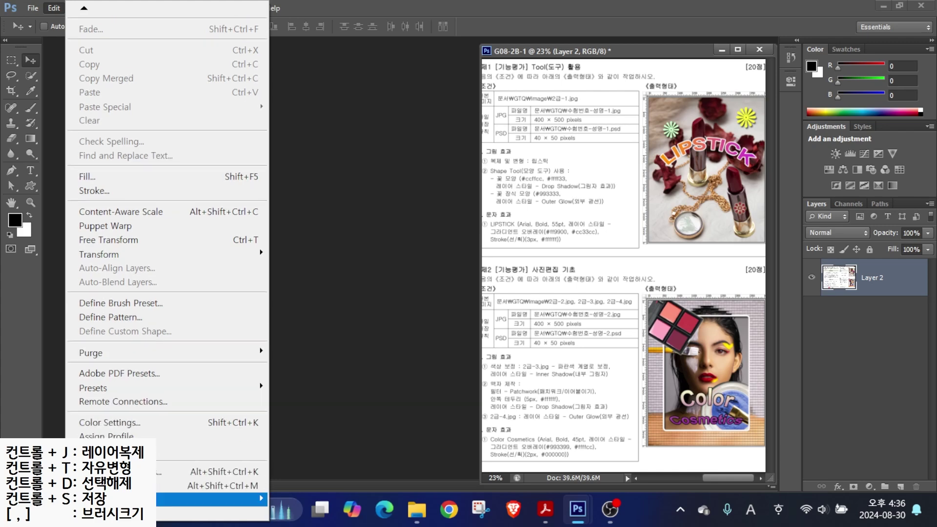
{"action": "mouse_move", "coordinate": [210, 499]}
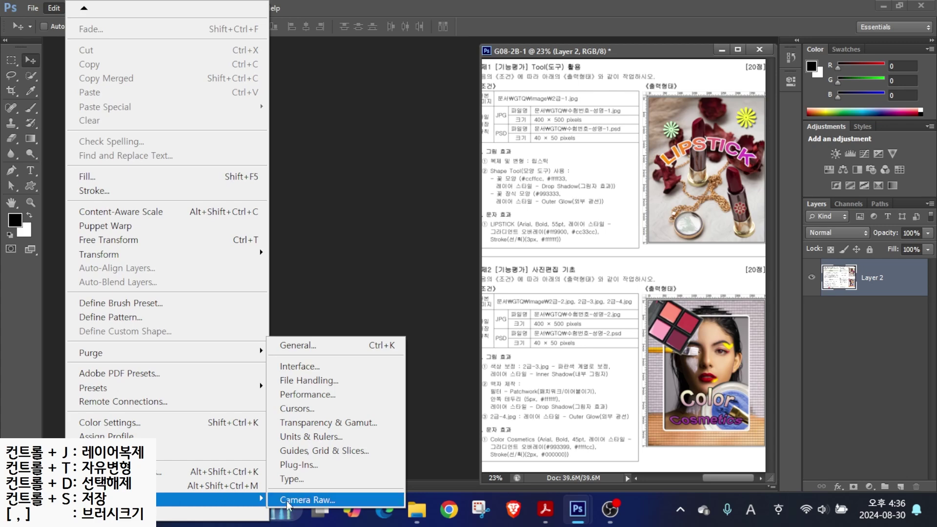
{"action": "left_click", "coordinate": [297, 408]}
{"action": "left_click_drag", "start_coordinate": [224, 130], "coordinate": [165, 80]}
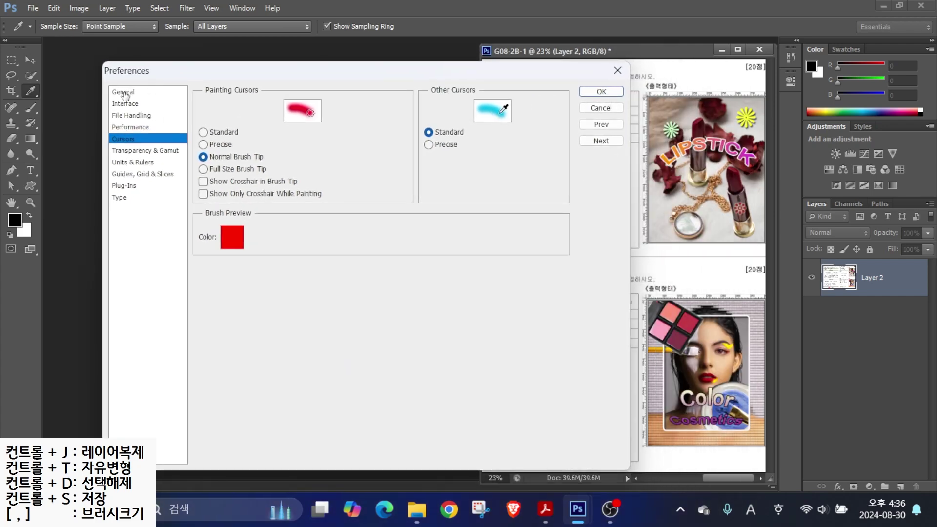
- Browse General, Interface, File Handling, Performance, Cursors, Transparency and Units & Rulers, ending on Interface
{"action": "left_click", "coordinate": [124, 93]}
{"action": "left_click", "coordinate": [124, 104]}
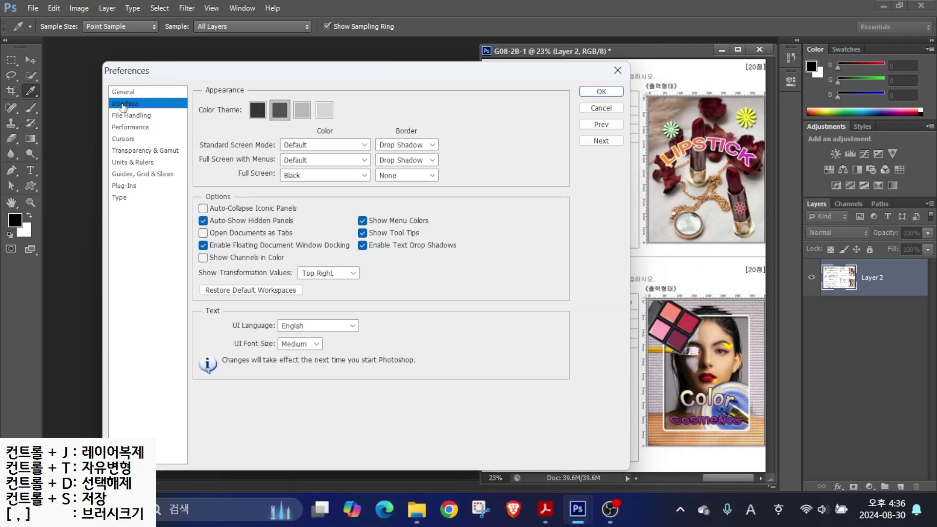
{"action": "left_click", "coordinate": [123, 117]}
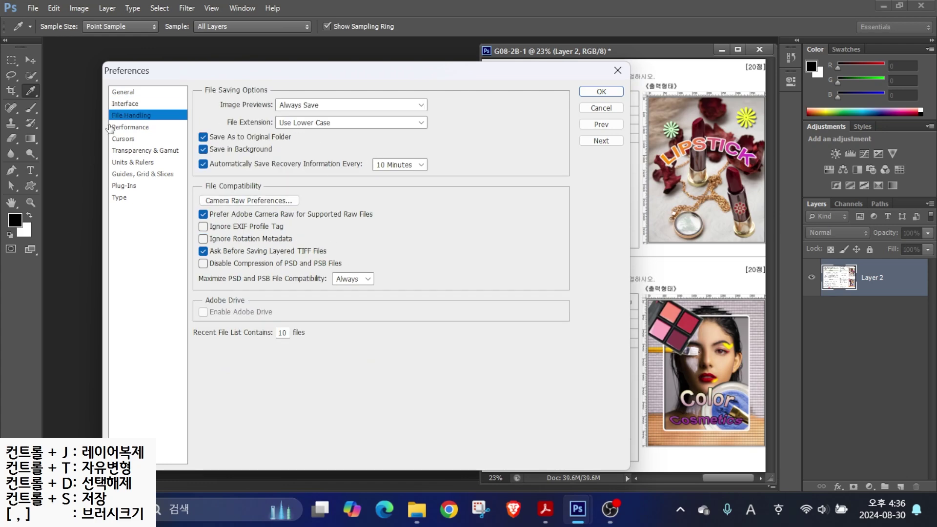
{"action": "left_click", "coordinate": [124, 128]}
{"action": "left_click", "coordinate": [121, 140]}
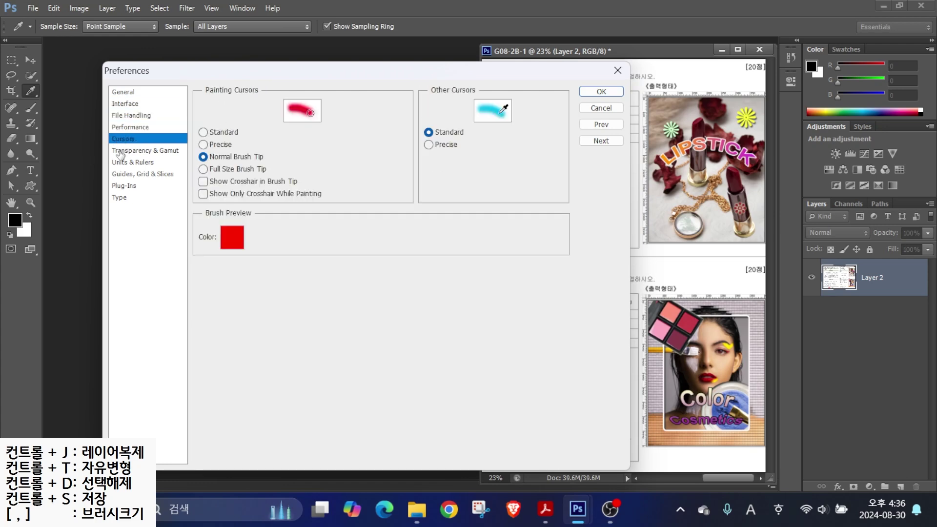
{"action": "left_click", "coordinate": [121, 152]}
{"action": "left_click", "coordinate": [129, 164]}
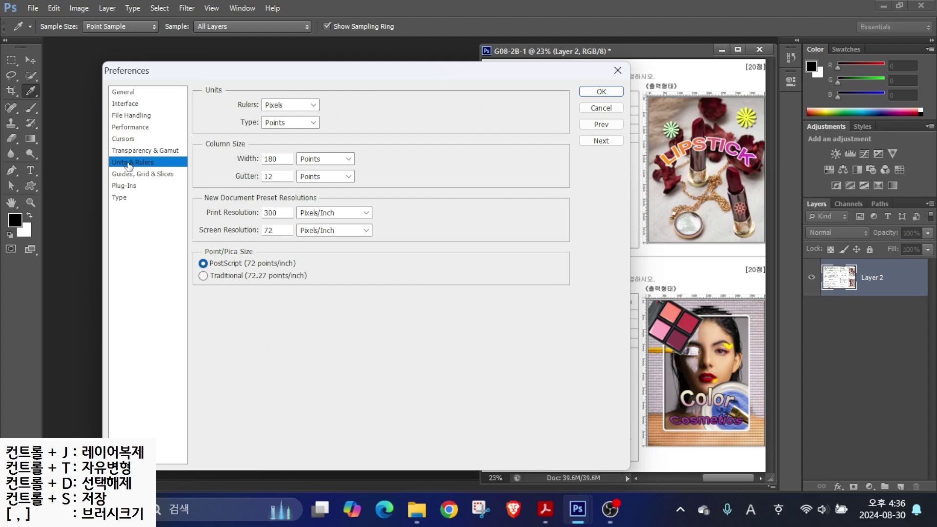
{"action": "left_click", "coordinate": [126, 93]}
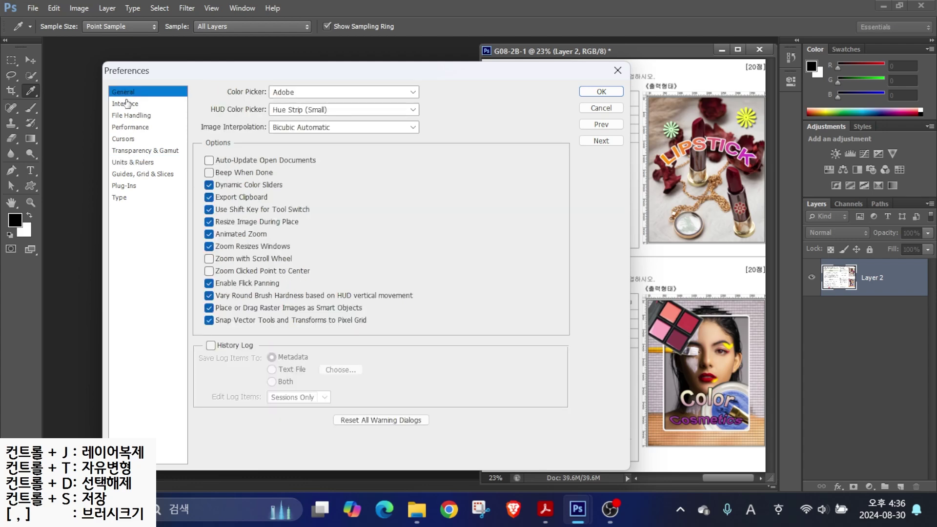
{"action": "left_click", "coordinate": [117, 105]}
{"action": "key", "text": "alt"}
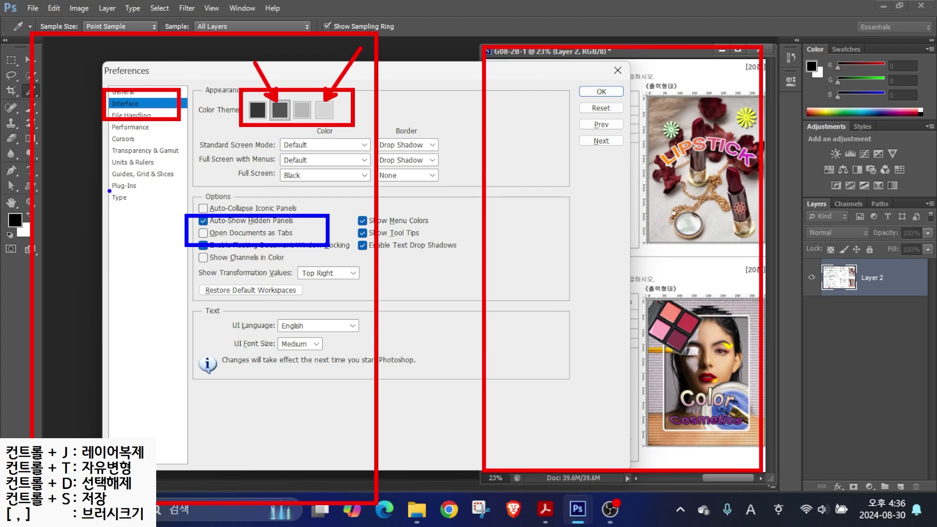
{"action": "mouse_move", "coordinate": [58, 183]}
{"action": "left_mouse_down"}
{"action": "mouse_move", "coordinate": [171, 207]}
{"action": "mouse_move", "coordinate": [54, 185]}
{"action": "mouse_move", "coordinate": [186, 361]}
{"action": "mouse_move", "coordinate": [98, 227]}
{"action": "left_mouse_up"}
{"action": "mouse_move", "coordinate": [122, 192]}
{"action": "left_mouse_down"}
{"action": "mouse_move", "coordinate": [136, 170]}
{"action": "mouse_move", "coordinate": [467, 125]}
{"action": "mouse_move", "coordinate": [610, 178]}
{"action": "left_mouse_up"}
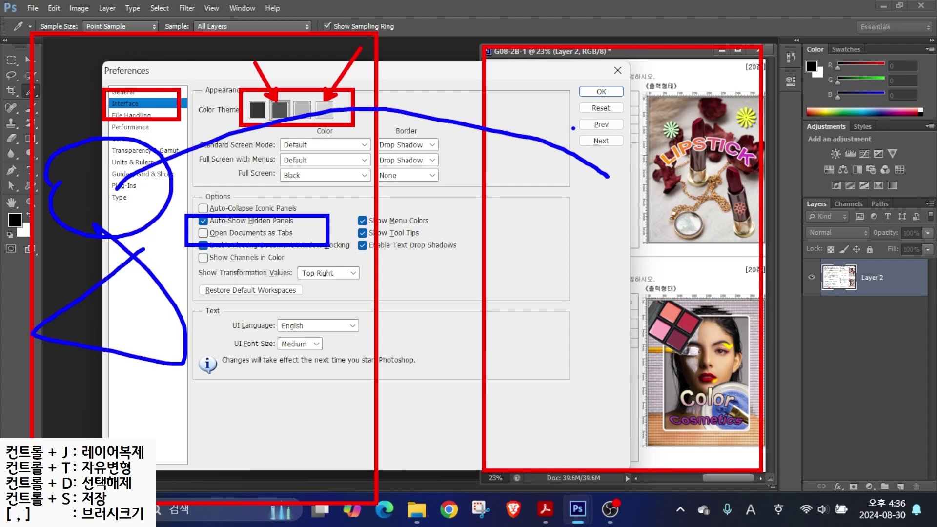
{"action": "mouse_move", "coordinate": [574, 127]}
{"action": "left_mouse_down"}
{"action": "mouse_move", "coordinate": [593, 190]}
{"action": "mouse_move", "coordinate": [515, 194]}
{"action": "left_mouse_up"}
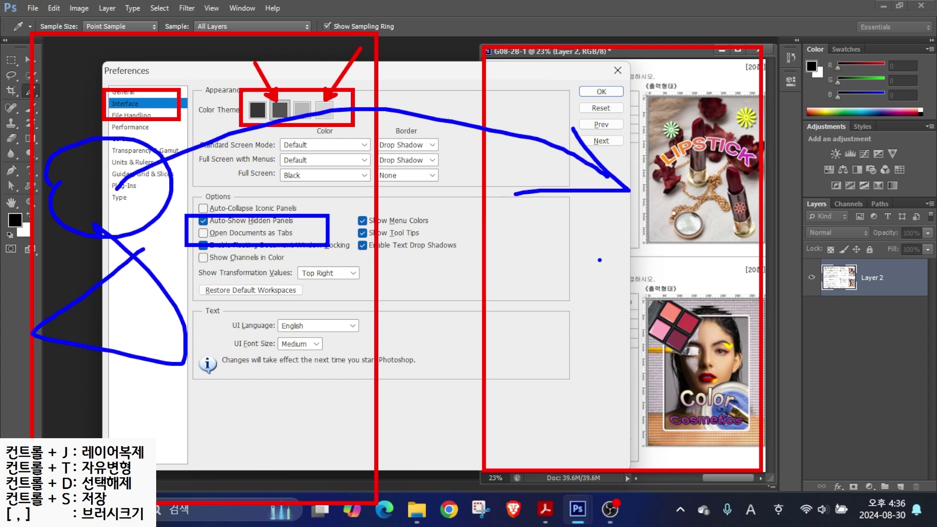
{"action": "key", "text": "Escape"}
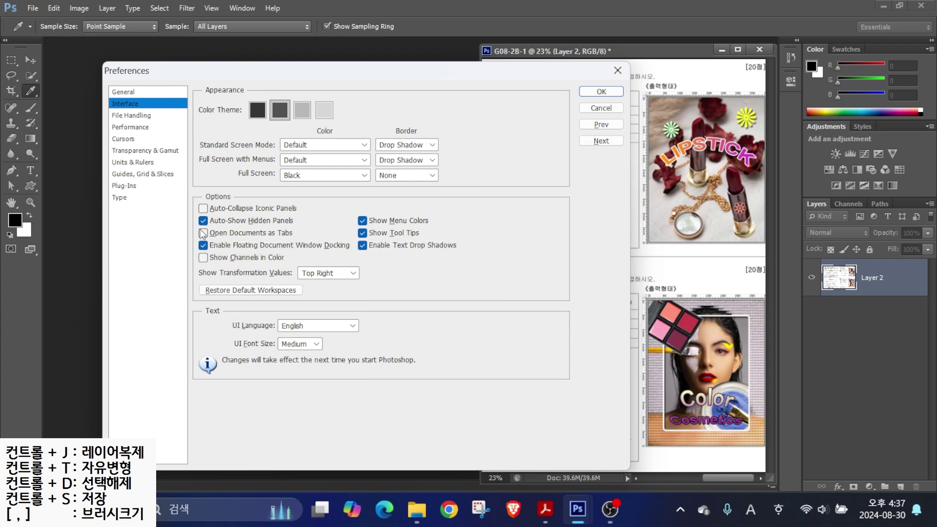
- Switch the painting cursor to Precise in the Cursors preferences
{"action": "left_click", "coordinate": [121, 141]}
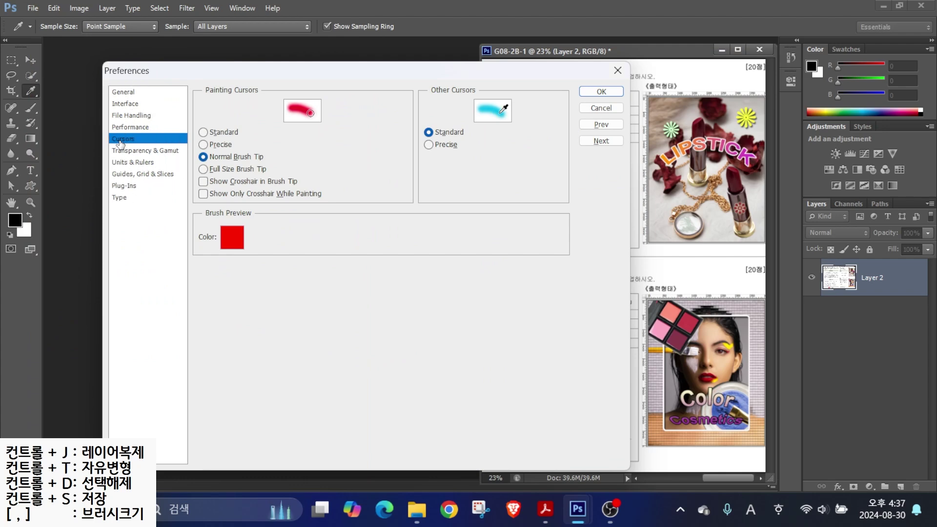
{"action": "key", "text": "alt"}
{"action": "mouse_move", "coordinate": [188, 148]}
{"action": "left_mouse_down"}
{"action": "mouse_move", "coordinate": [211, 163]}
{"action": "mouse_move", "coordinate": [286, 169]}
{"action": "left_mouse_up"}
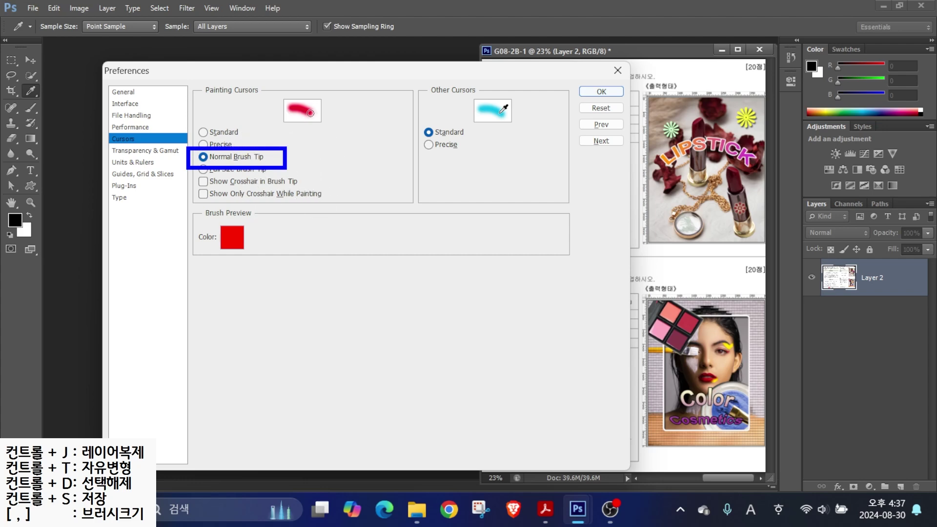
{"action": "mouse_move", "coordinate": [314, 169]}
{"action": "left_mouse_down"}
{"action": "mouse_move", "coordinate": [541, 371]}
{"action": "mouse_move", "coordinate": [522, 339]}
{"action": "mouse_move", "coordinate": [568, 381]}
{"action": "mouse_move", "coordinate": [537, 382]}
{"action": "left_mouse_up"}
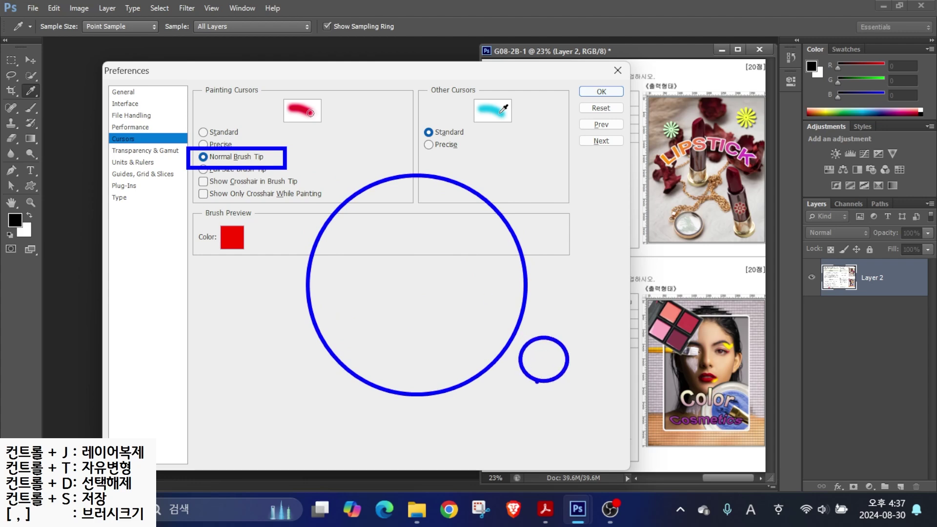
{"action": "key", "text": "Escape"}
{"action": "left_click", "coordinate": [217, 145]}
- Restore the Normal Brush Tip painting cursor and view Units & Rulers set to Pixels
{"action": "left_click_drag", "start_coordinate": [332, 268], "coordinate": [405, 268]}
{"action": "left_click_drag", "start_coordinate": [422, 268], "coordinate": [526, 267]}
{"action": "left_click_drag", "start_coordinate": [401, 193], "coordinate": [412, 312]}
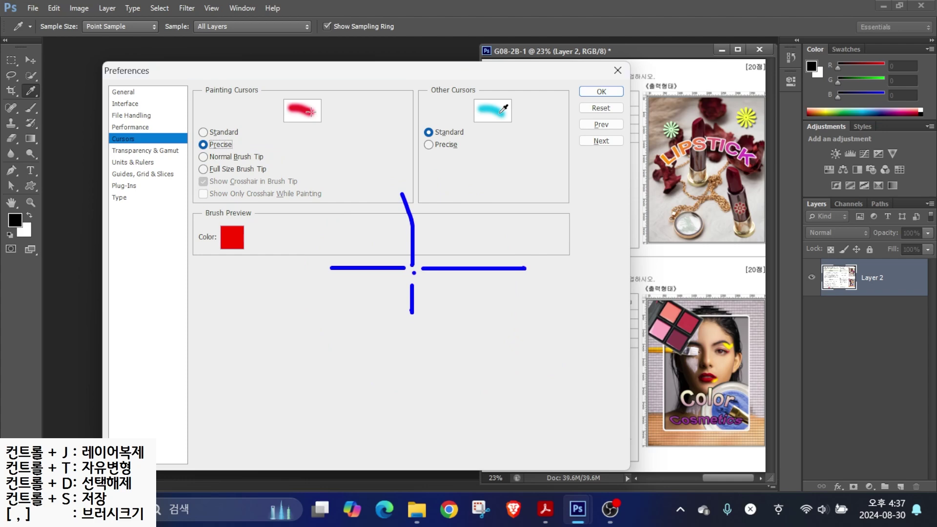
{"action": "key", "text": "Escape"}
{"action": "left_click", "coordinate": [204, 157]}
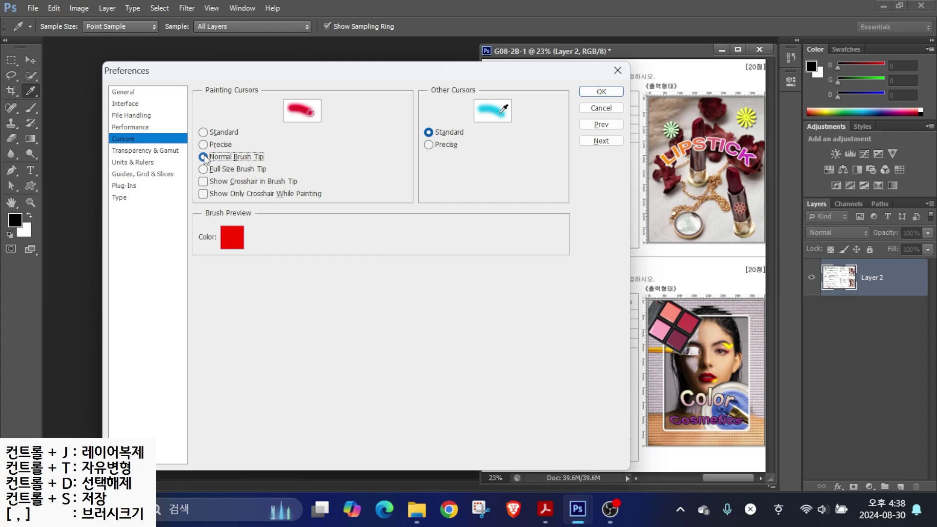
{"action": "left_click", "coordinate": [122, 162]}
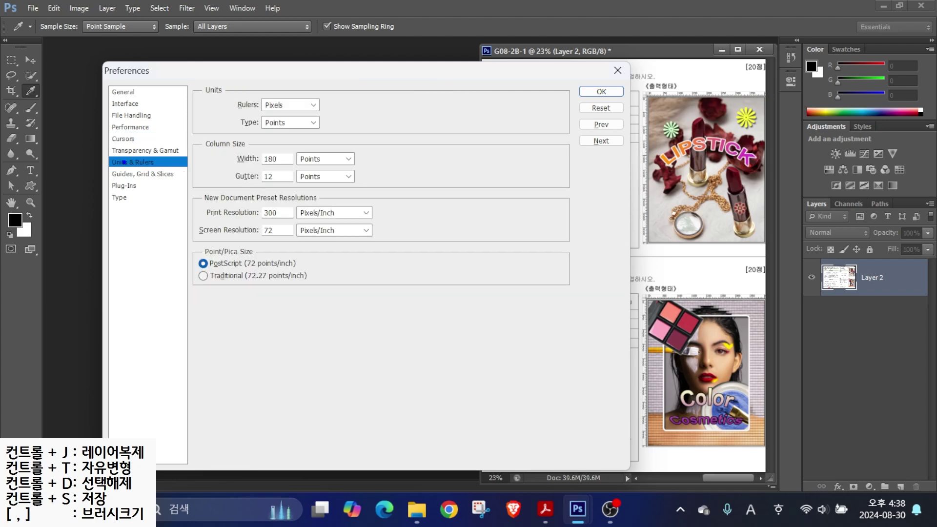
- Bring up the Guides, Grid & Slices preferences
{"action": "left_click_drag", "start_coordinate": [100, 150], "coordinate": [200, 180]}
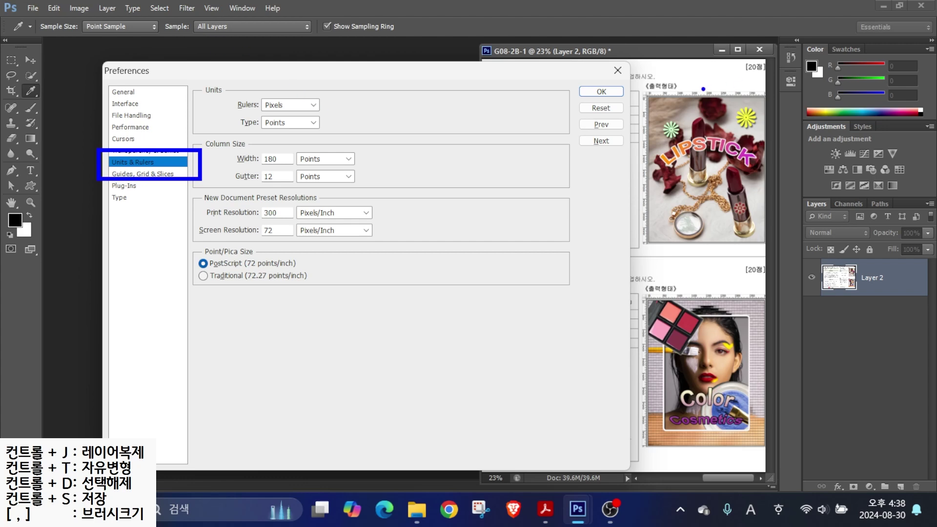
{"action": "left_click_drag", "start_coordinate": [713, 88], "coordinate": [741, 57]}
{"action": "mouse_move", "coordinate": [287, 97]}
{"action": "left_mouse_down"}
{"action": "mouse_move", "coordinate": [267, 108]}
{"action": "mouse_move", "coordinate": [246, 95]}
{"action": "mouse_move", "coordinate": [256, 86]}
{"action": "mouse_move", "coordinate": [296, 105]}
{"action": "mouse_move", "coordinate": [283, 137]}
{"action": "mouse_move", "coordinate": [254, 129]}
{"action": "mouse_move", "coordinate": [251, 116]}
{"action": "mouse_move", "coordinate": [279, 108]}
{"action": "mouse_move", "coordinate": [301, 134]}
{"action": "left_mouse_up"}
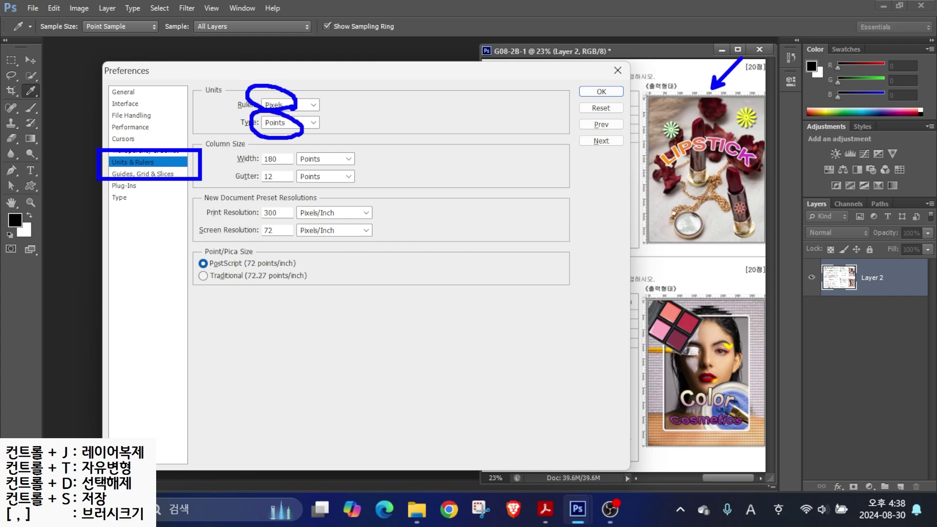
{"action": "mouse_move", "coordinate": [323, 71]}
{"action": "left_mouse_down"}
{"action": "mouse_move", "coordinate": [289, 94]}
{"action": "mouse_move", "coordinate": [304, 92]}
{"action": "left_mouse_up"}
{"action": "left_click_drag", "start_coordinate": [333, 148], "coordinate": [296, 124]}
{"action": "left_click_drag", "start_coordinate": [296, 125], "coordinate": [309, 126]}
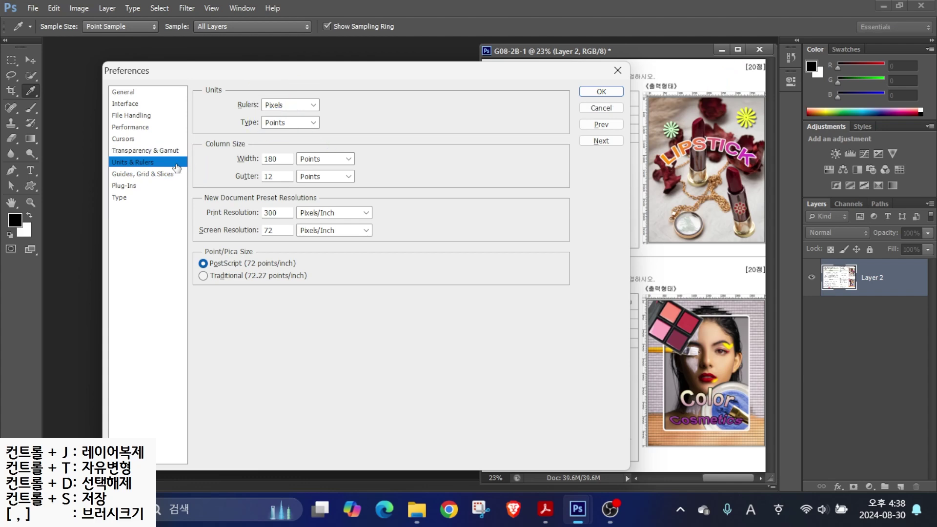
{"action": "left_click", "coordinate": [141, 175]}
- Set the guide colour to Light Red
{"action": "key", "text": "alt"}
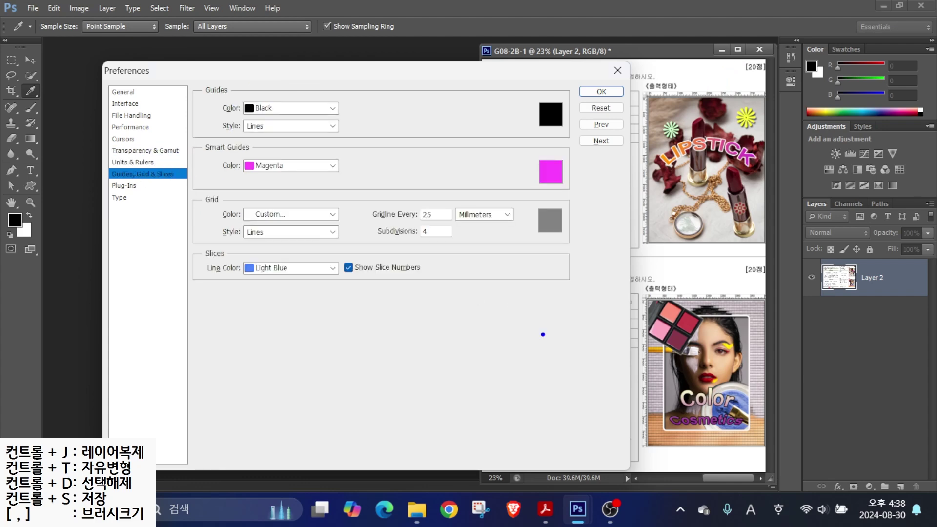
{"action": "mouse_move", "coordinate": [664, 365]}
{"action": "left_mouse_down"}
{"action": "mouse_move", "coordinate": [672, 206]}
{"action": "mouse_move", "coordinate": [663, 205]}
{"action": "left_mouse_up"}
{"action": "left_click_drag", "start_coordinate": [723, 315], "coordinate": [564, 313]}
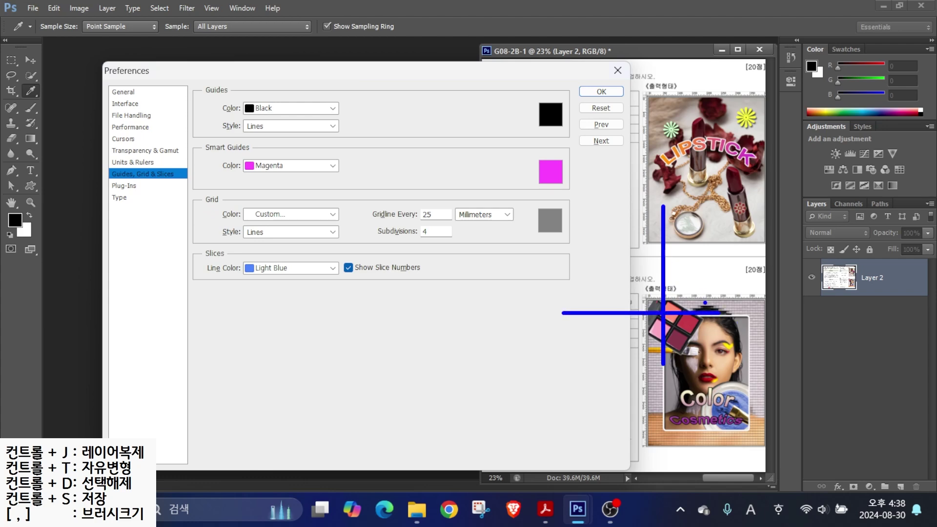
{"action": "left_click_drag", "start_coordinate": [306, 56], "coordinate": [273, 98]}
{"action": "key", "text": "Escape"}
{"action": "left_click", "coordinate": [288, 108]}
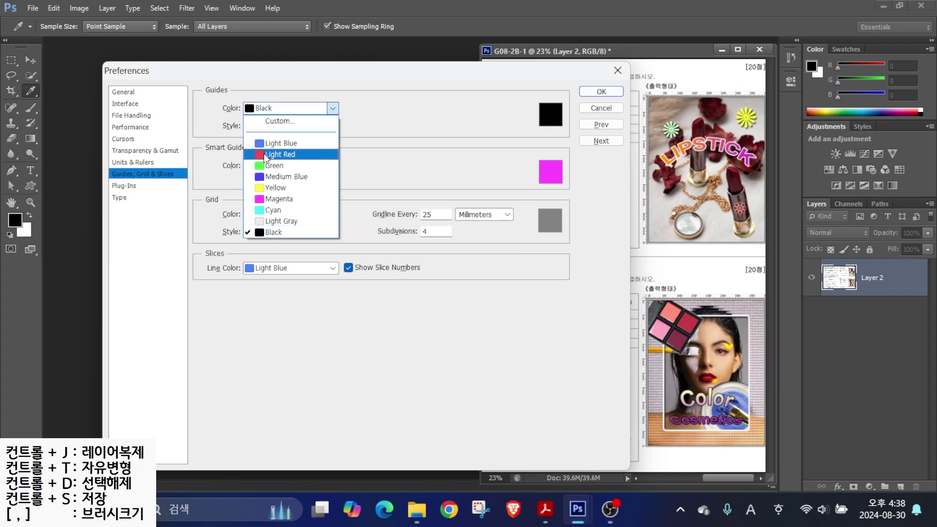
{"action": "left_click", "coordinate": [264, 153]}
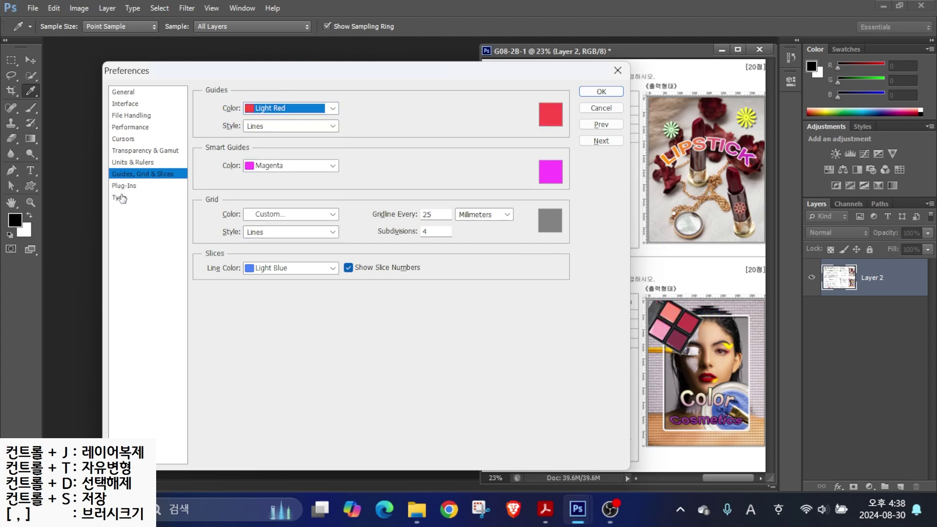
{"action": "left_click", "coordinate": [119, 199]}
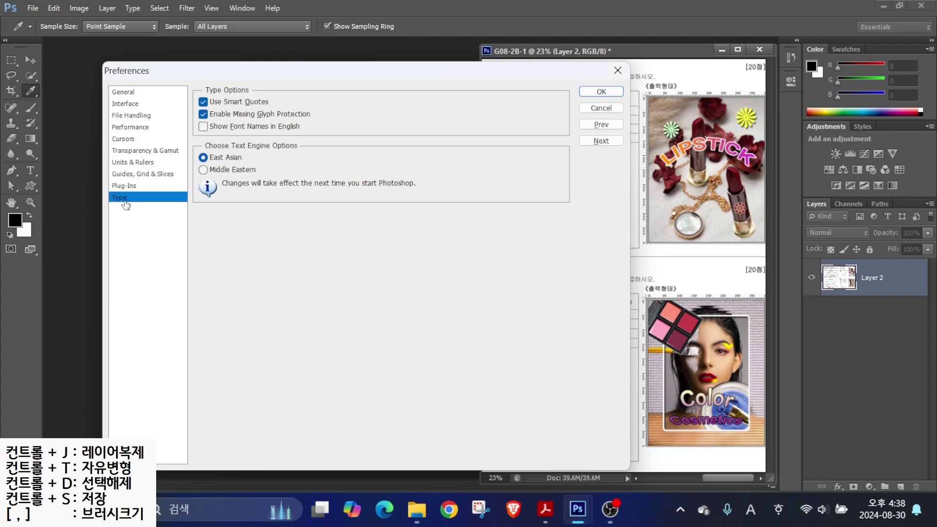
- Leave Show Font Names in English off and confirm the Preferences with OK
{"action": "key", "text": "alt"}
{"action": "left_click_drag", "start_coordinate": [186, 114], "coordinate": [330, 138]}
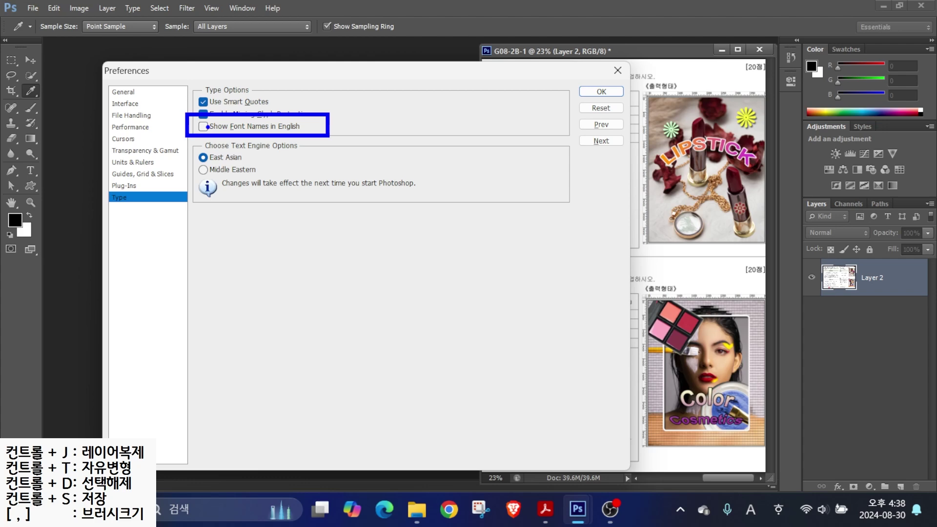
{"action": "key", "text": "Escape"}
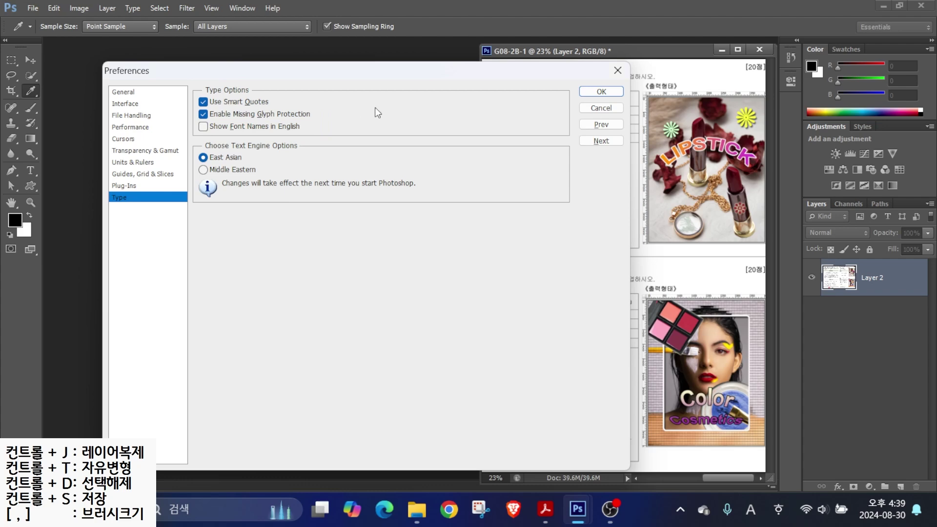
{"action": "left_click", "coordinate": [601, 92]}
{"action": "key", "text": "v"}
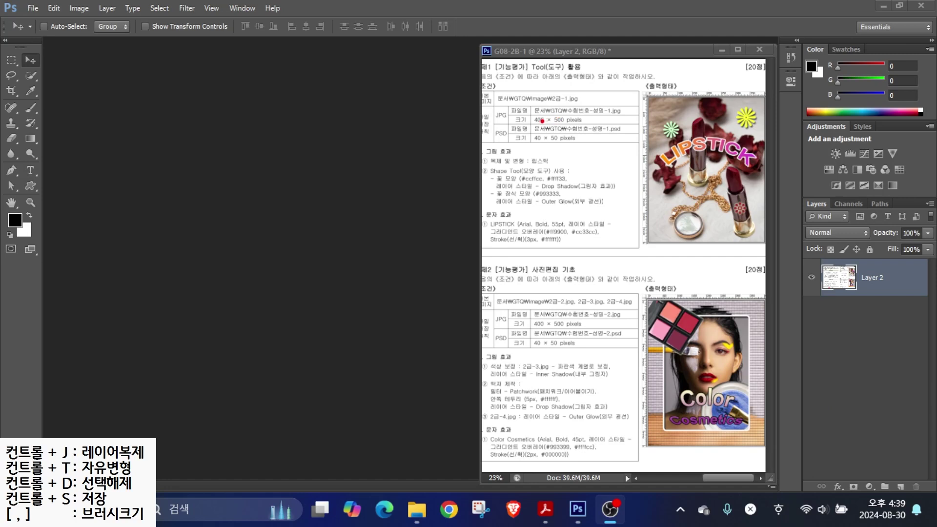
- Start a new document named with the candidate number and name
{"action": "left_click_drag", "start_coordinate": [522, 100], "coordinate": [636, 132]}
{"action": "left_click_drag", "start_coordinate": [635, 54], "coordinate": [586, 93]}
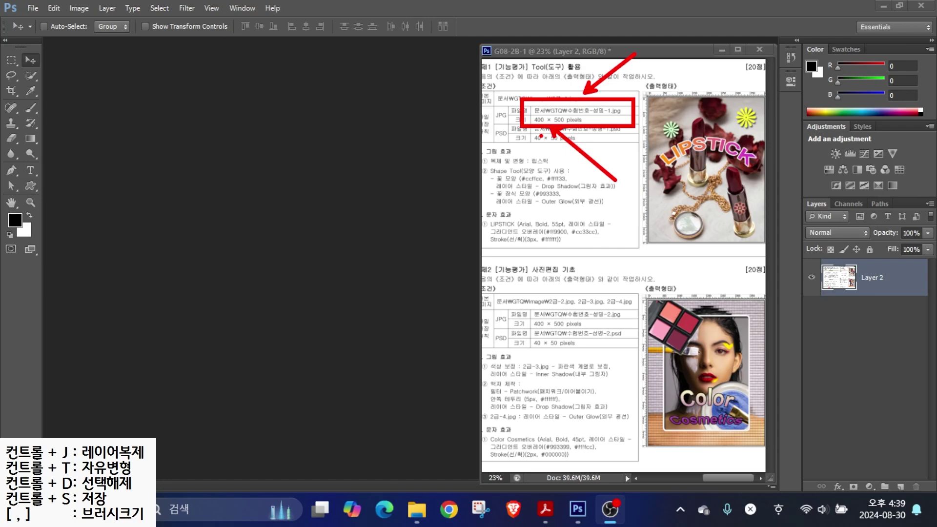
{"action": "key", "text": "Escape"}
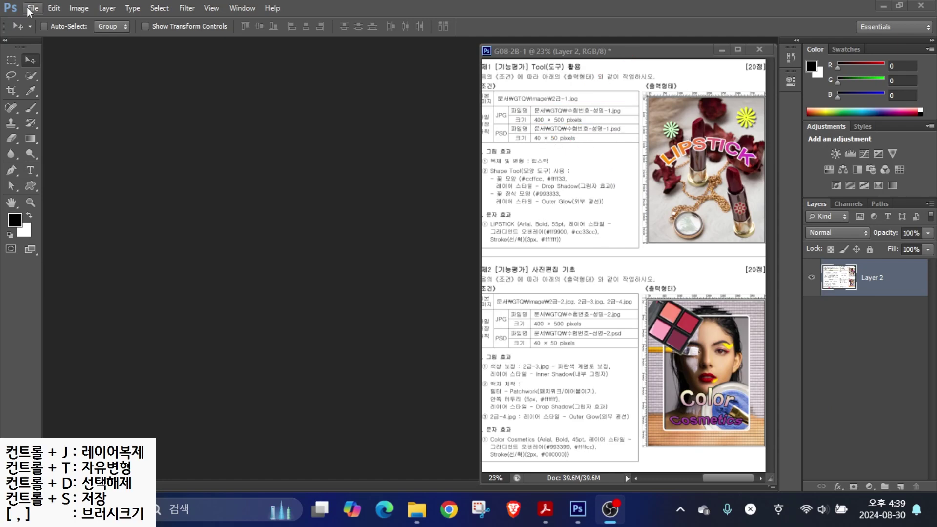
{"action": "left_click", "coordinate": [31, 9]}
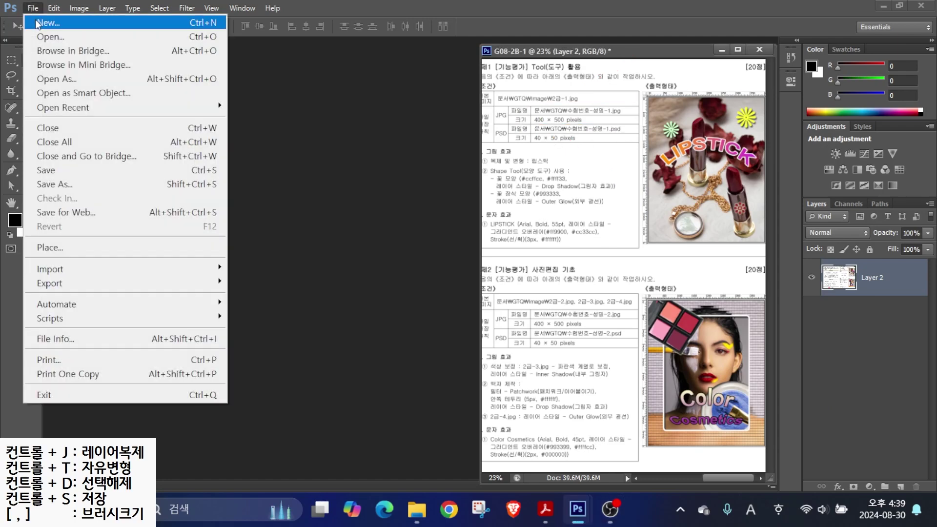
{"action": "left_click", "coordinate": [48, 23]}
{"action": "type", "text": "1234-"}
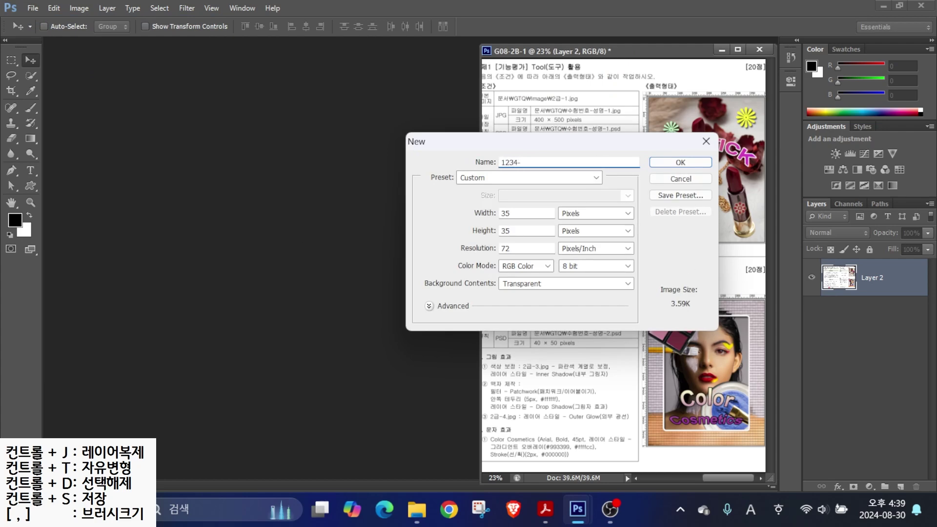
{"action": "key", "text": "Hangul"}
- Make the document 400 × 500 pixels with a White background and create it
{"action": "key", "text": "alt"}
{"action": "left_click_drag", "start_coordinate": [542, 200], "coordinate": [602, 228]}
{"action": "mouse_move", "coordinate": [629, 147]}
{"action": "left_mouse_down"}
{"action": "mouse_move", "coordinate": [581, 162]}
{"action": "mouse_move", "coordinate": [600, 195]}
{"action": "mouse_move", "coordinate": [628, 119]}
{"action": "left_mouse_up"}
{"action": "left_click_drag", "start_coordinate": [534, 110], "coordinate": [504, 52]}
{"action": "left_click_drag", "start_coordinate": [560, 105], "coordinate": [587, 66]}
{"action": "key", "text": "Escape"}
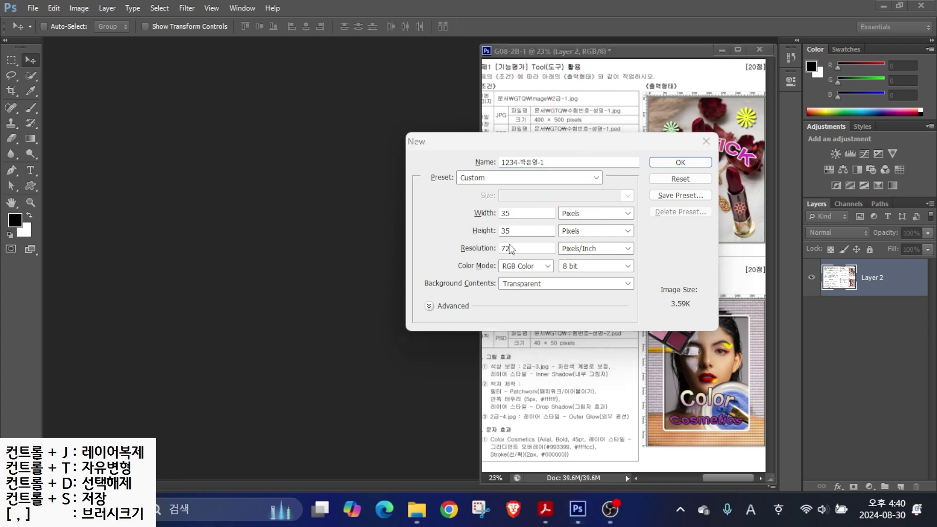
{"action": "double_click", "coordinate": [513, 212]}
{"action": "type", "text": "400"}
{"action": "key", "text": "Tab"}
{"action": "key", "text": "Tab"}
{"action": "type", "text": "500"}
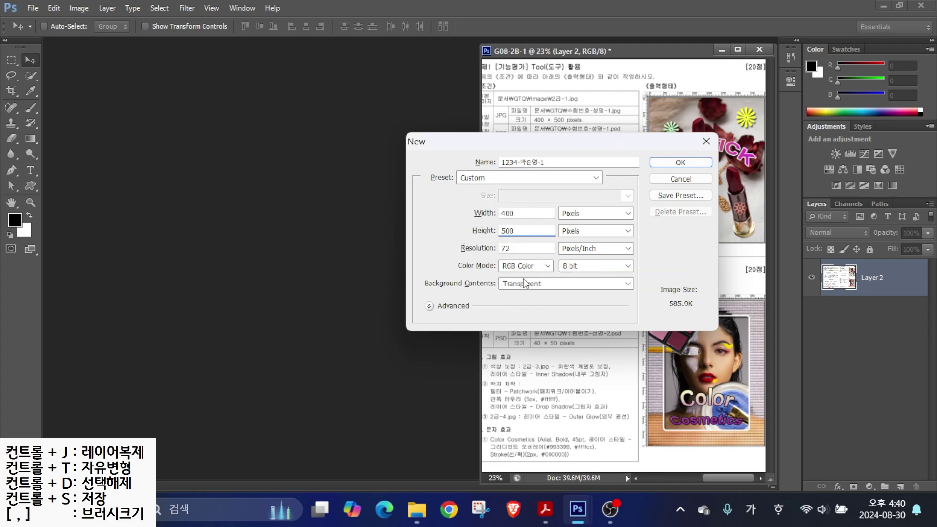
{"action": "left_click", "coordinate": [523, 283]}
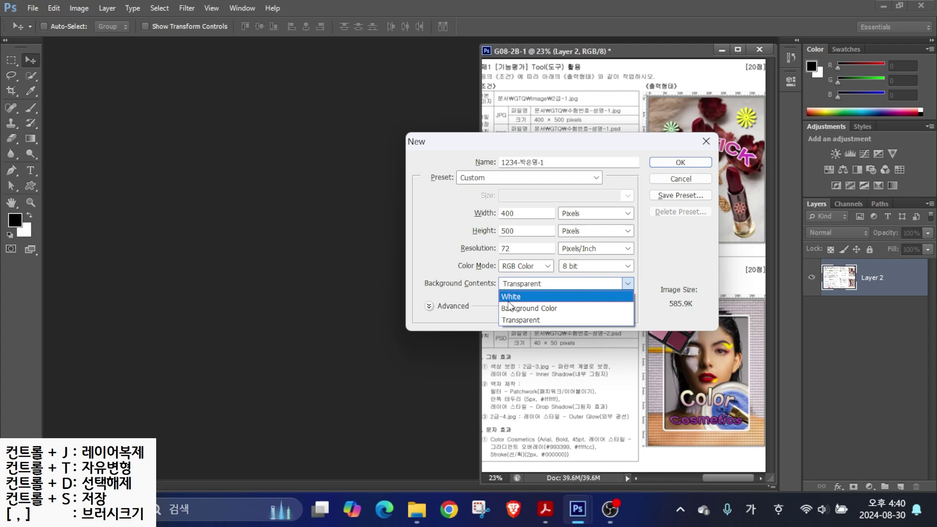
{"action": "left_click", "coordinate": [522, 297]}
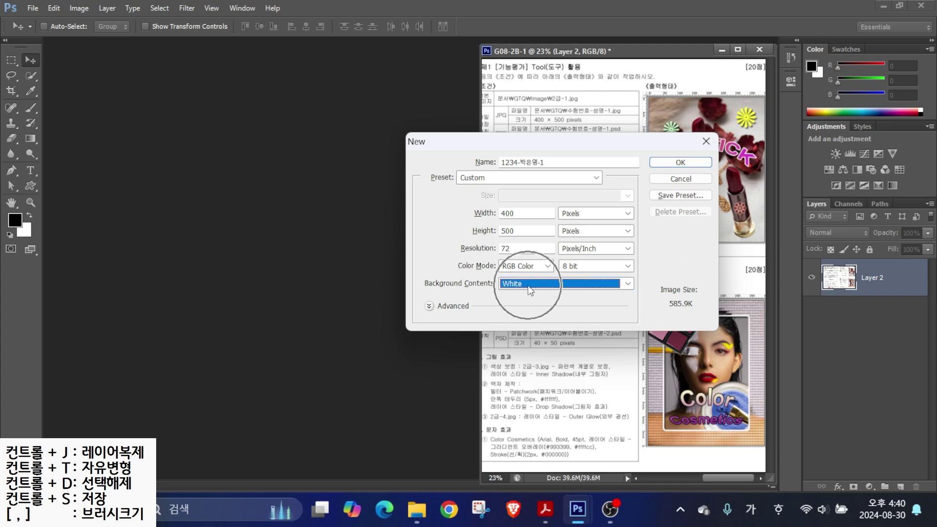
{"action": "left_click", "coordinate": [657, 162]}
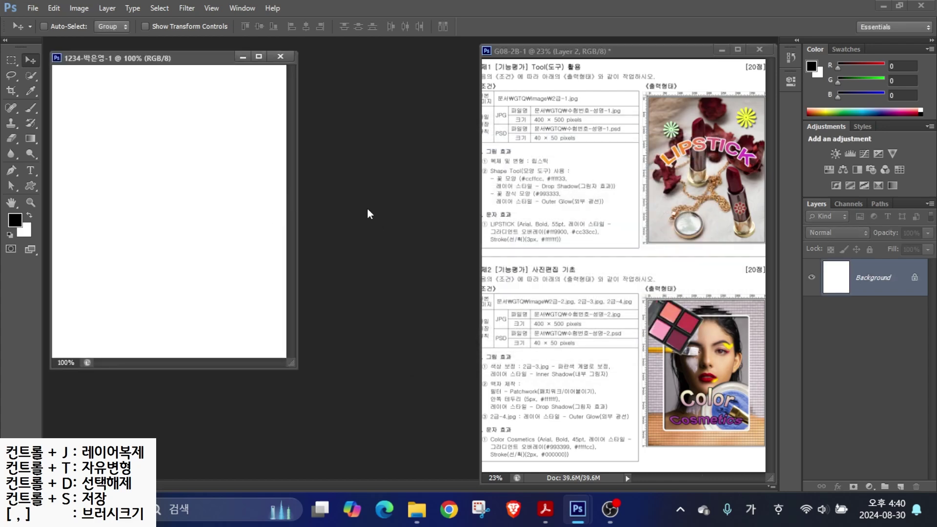
- Turn on View > Rulers for the blank 400 × 500 canvas
{"action": "left_click_drag", "start_coordinate": [691, 87], "coordinate": [720, 55]}
{"action": "left_click_drag", "start_coordinate": [181, 60], "coordinate": [228, 28]}
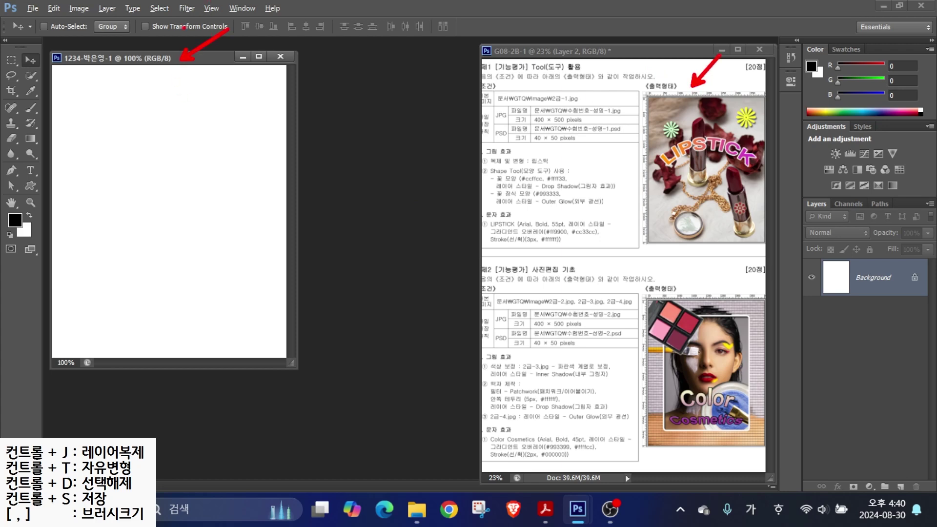
{"action": "mouse_move", "coordinate": [228, 28]}
{"action": "left_mouse_down"}
{"action": "mouse_move", "coordinate": [179, 11]}
{"action": "mouse_move", "coordinate": [222, 28]}
{"action": "left_mouse_up"}
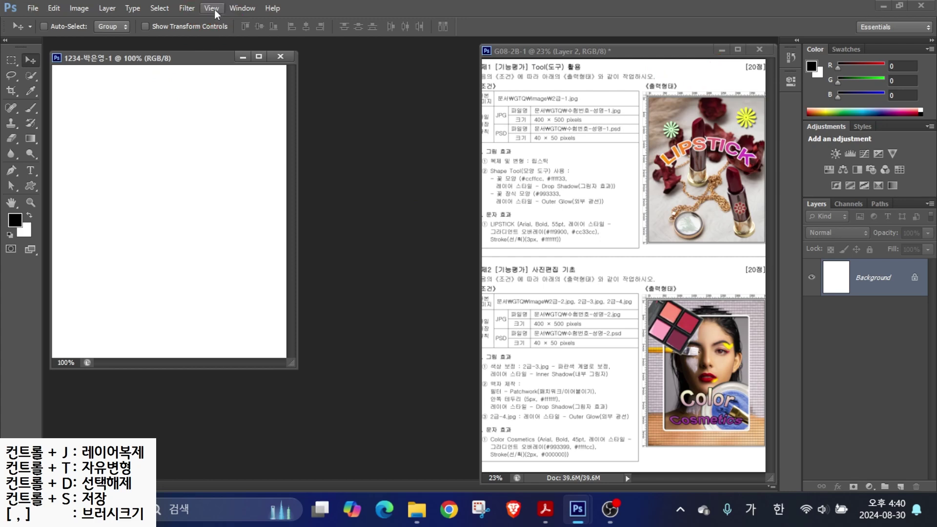
{"action": "left_click", "coordinate": [213, 9]}
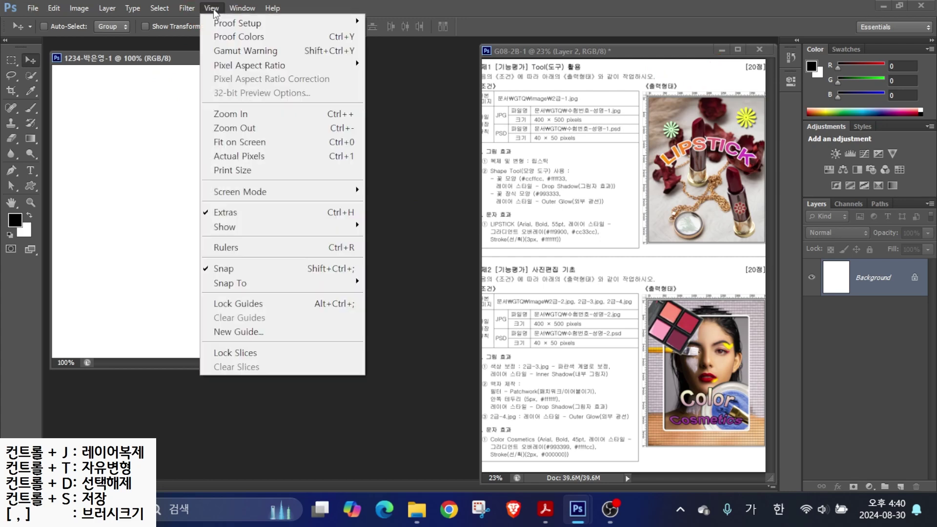
{"action": "left_click", "coordinate": [230, 245]}
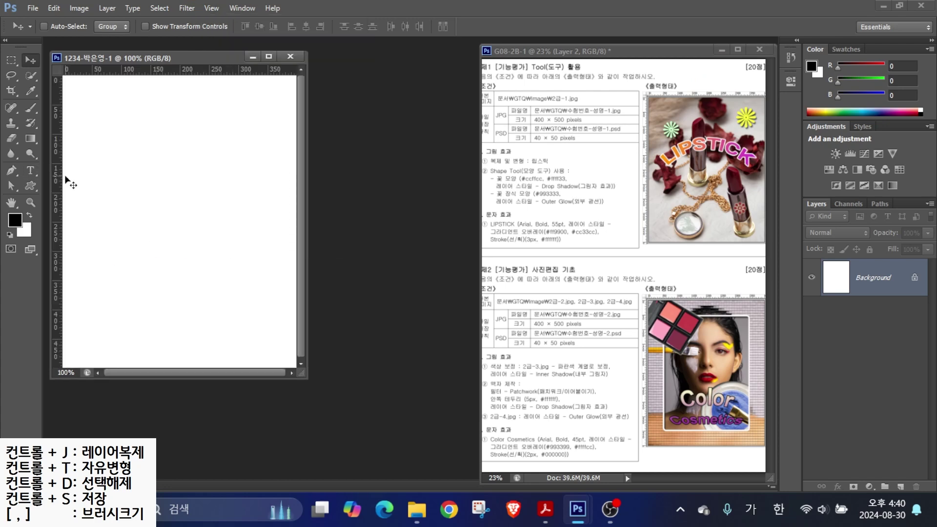
{"action": "left_click_drag", "start_coordinate": [67, 194], "coordinate": [108, 171]}
{"action": "left_click_drag", "start_coordinate": [490, 103], "coordinate": [614, 102]}
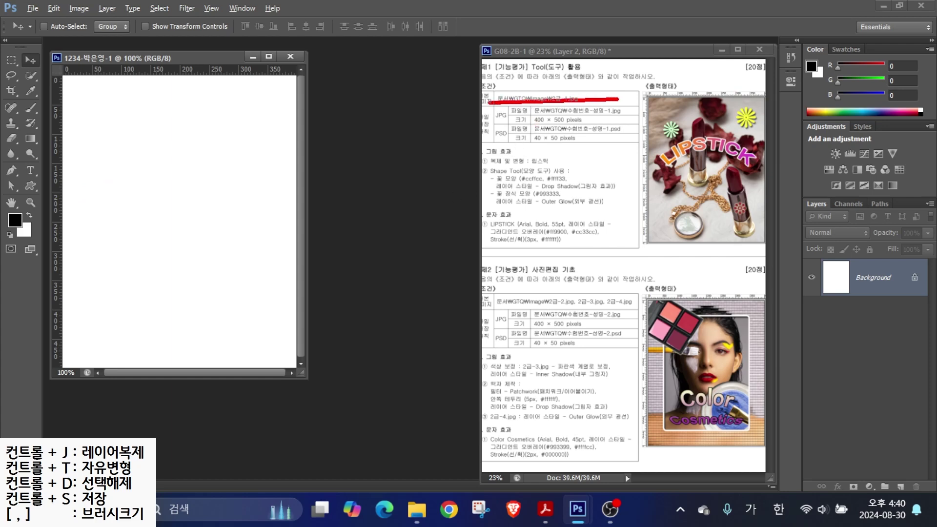
{"action": "mouse_move", "coordinate": [566, 83]}
{"action": "left_mouse_down"}
{"action": "mouse_move", "coordinate": [575, 91]}
{"action": "mouse_move", "coordinate": [583, 69]}
{"action": "left_mouse_up"}
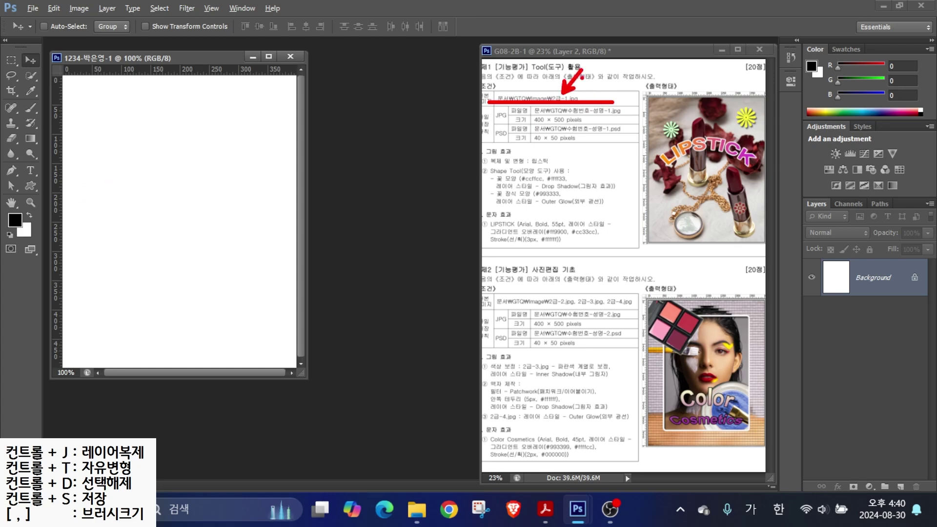
{"action": "left_click", "coordinate": [33, 8]}
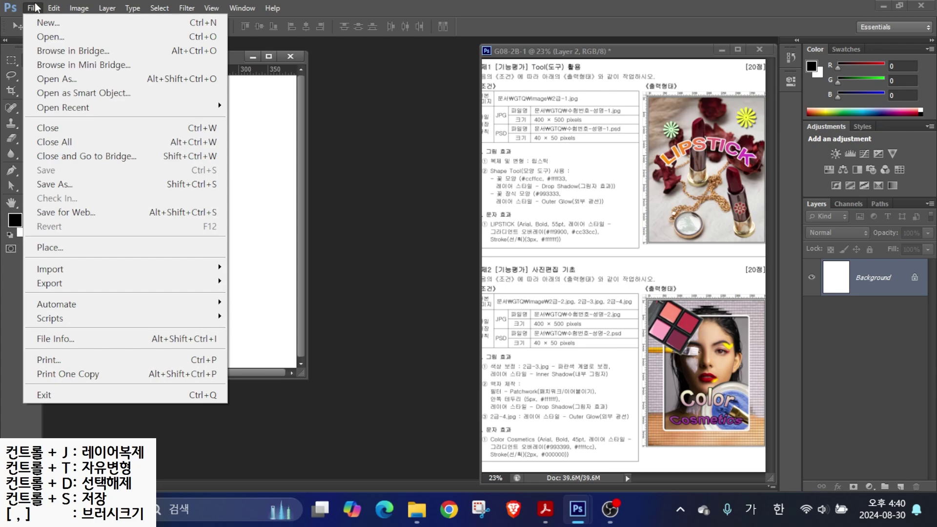
- Open 2급-1.jpg from Documents > GTQ > images and position its window beside the canvas
{"action": "left_click", "coordinate": [55, 37]}
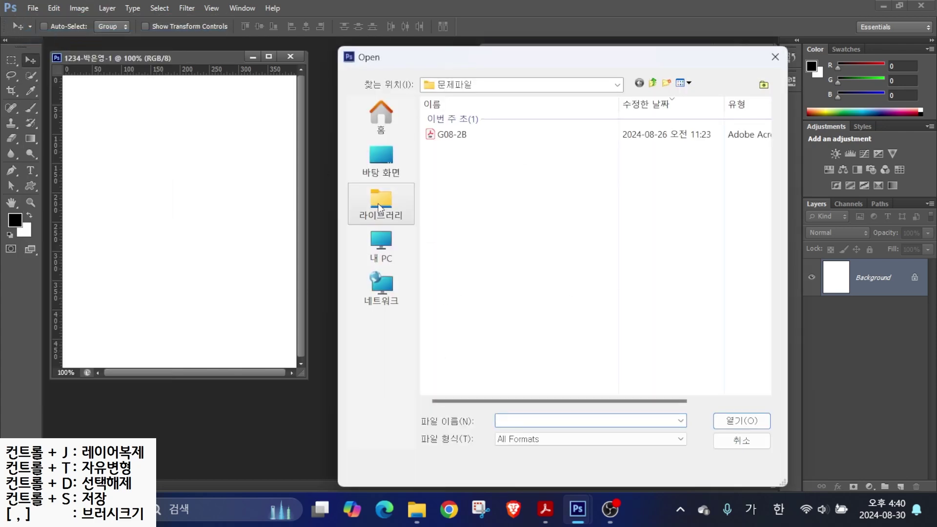
{"action": "left_click", "coordinate": [385, 192]}
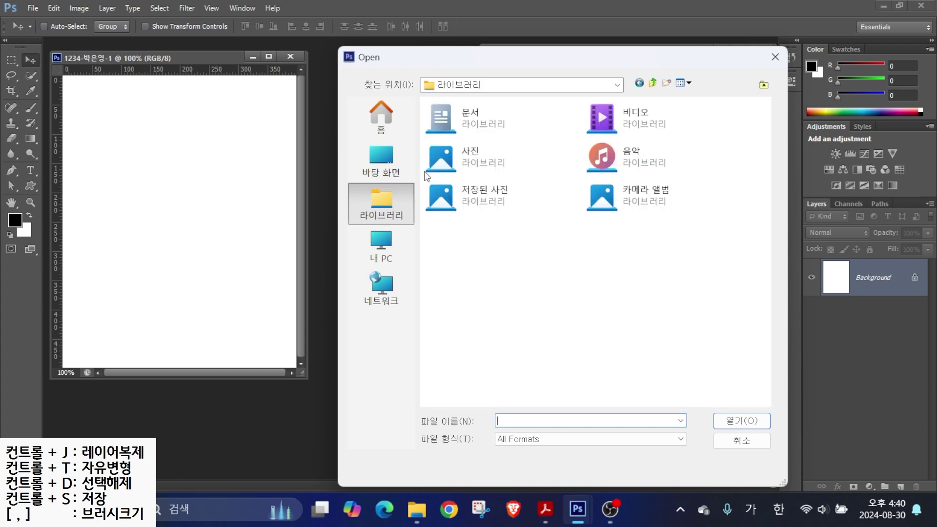
{"action": "double_click", "coordinate": [477, 120]}
{"action": "double_click", "coordinate": [479, 137]}
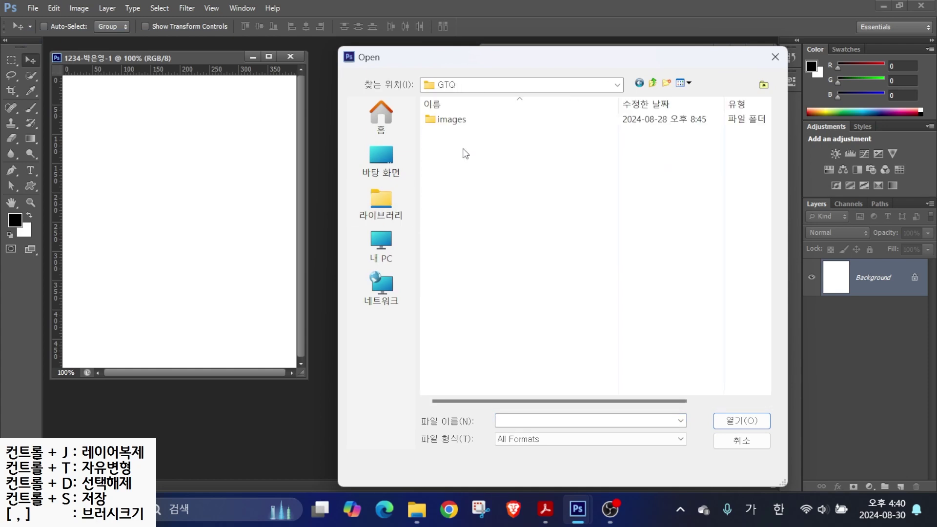
{"action": "double_click", "coordinate": [456, 121]}
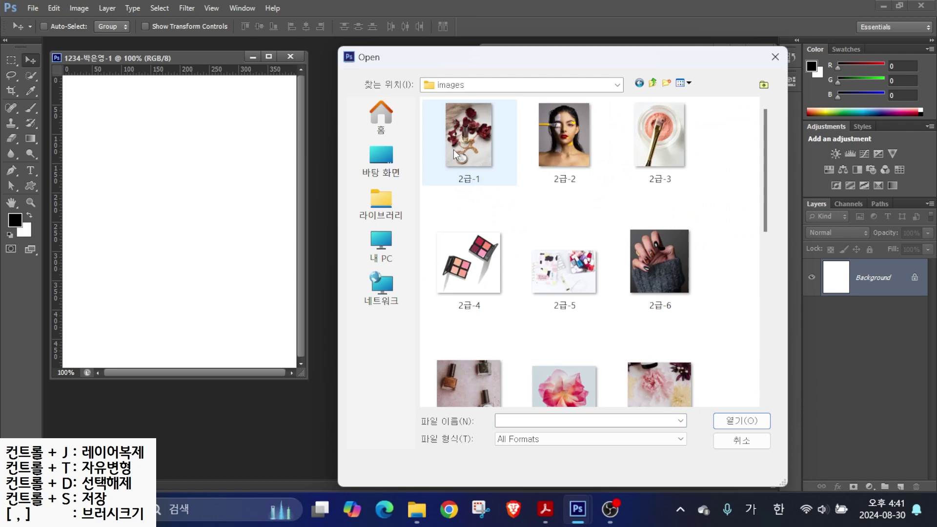
{"action": "left_click", "coordinate": [495, 174]}
{"action": "left_click", "coordinate": [741, 420]}
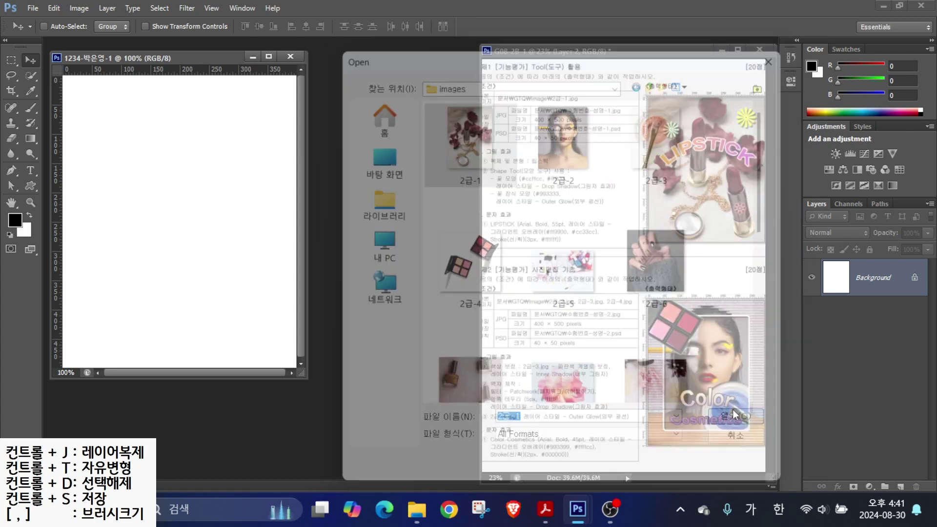
{"action": "left_click_drag", "start_coordinate": [157, 72], "coordinate": [444, 87]}
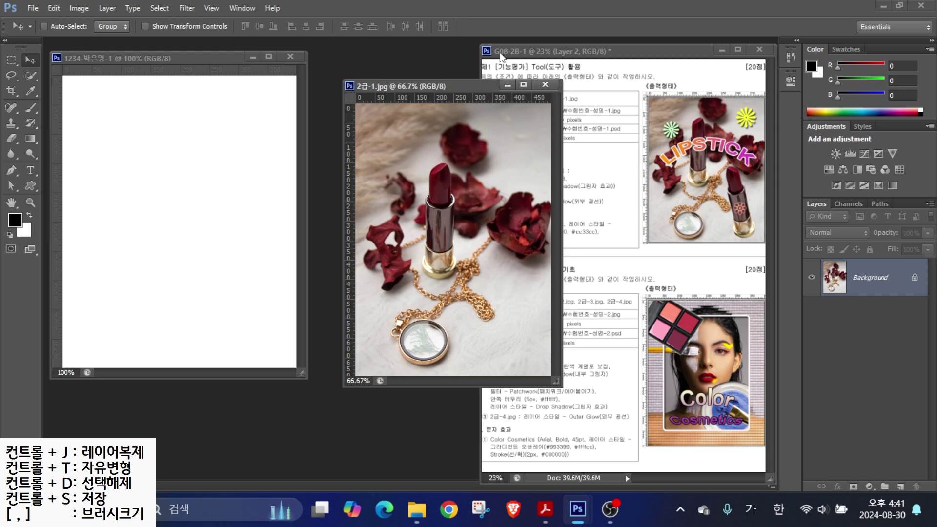
- Resize 2급-1.jpg to 400 pixels wide (400 × 558) with proportions constrained
{"action": "key", "text": "alt+2"}
{"action": "mouse_move", "coordinate": [291, 65]}
{"action": "left_mouse_down"}
{"action": "mouse_move", "coordinate": [329, 49]}
{"action": "mouse_move", "coordinate": [355, 22]}
{"action": "left_mouse_up"}
{"action": "left_click_drag", "start_coordinate": [584, 69], "coordinate": [550, 92]}
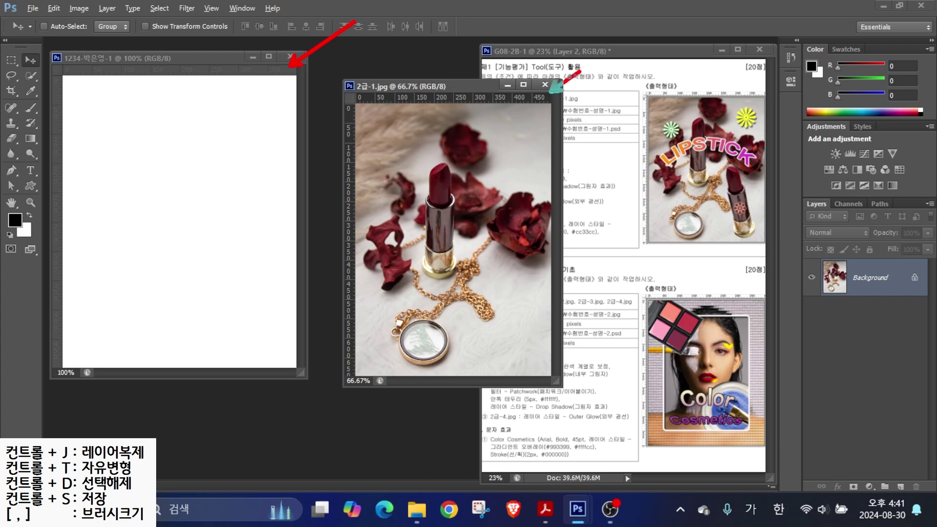
{"action": "key", "text": "alt+2"}
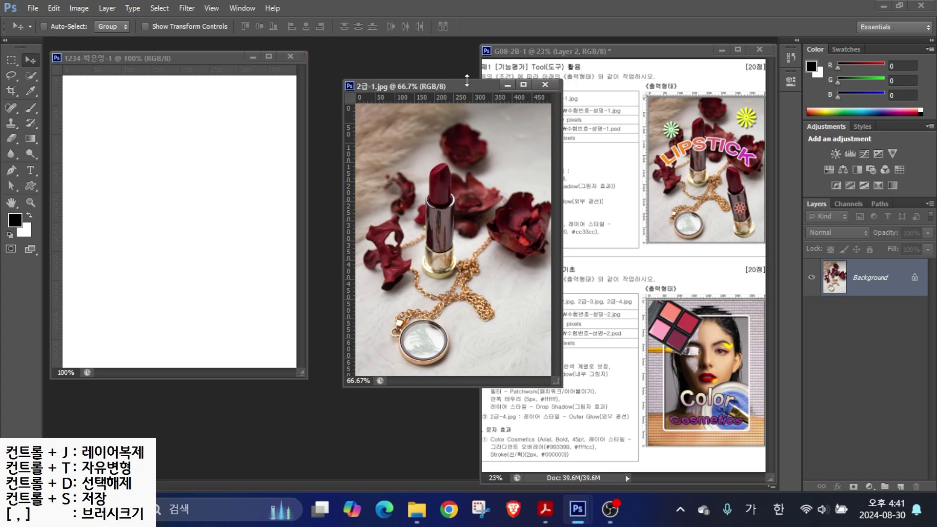
{"action": "left_click", "coordinate": [88, 7]}
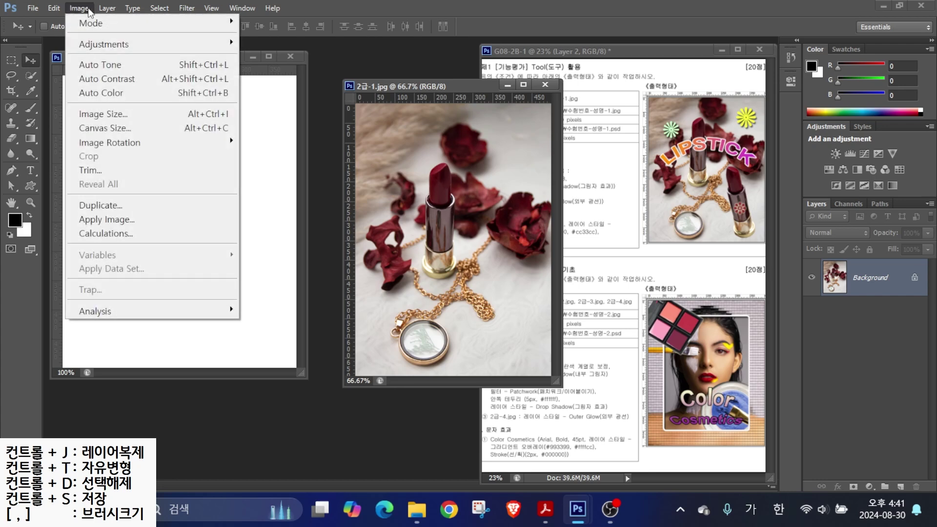
{"action": "left_click", "coordinate": [104, 114]}
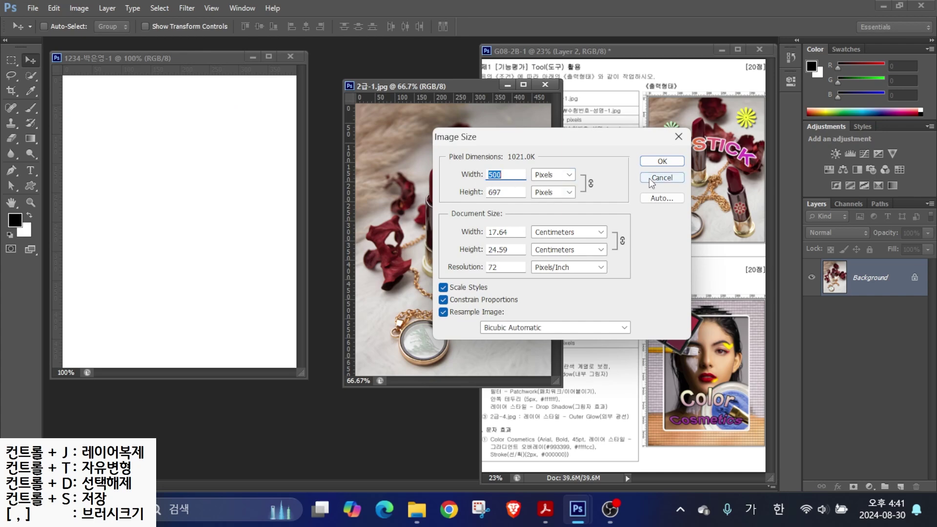
{"action": "type", "text": "400"}
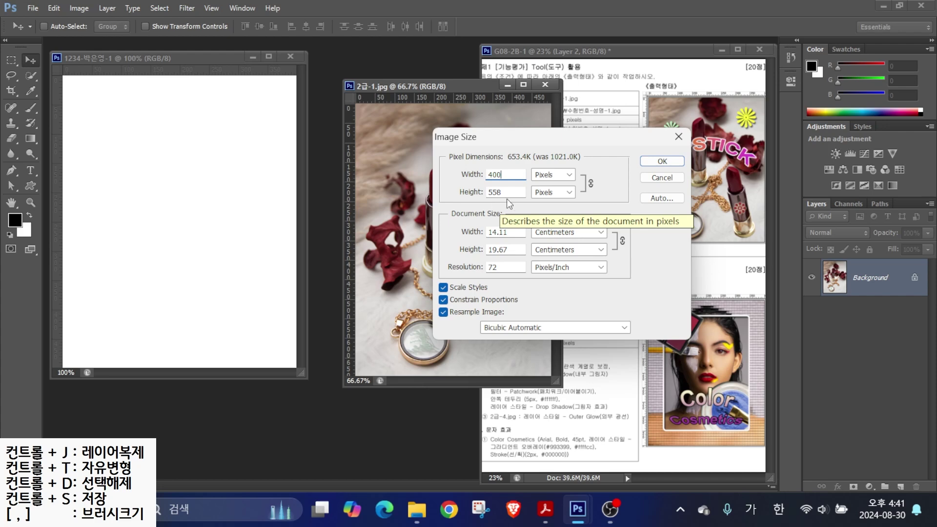
{"action": "key", "text": "Tab"}
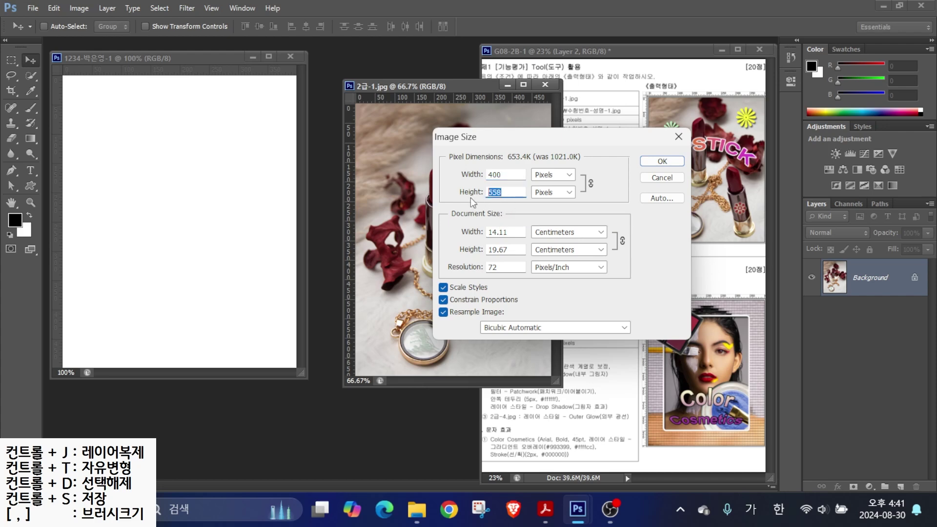
{"action": "type", "text": "500"}
{"action": "double_click", "coordinate": [508, 176]}
{"action": "type", "text": "400"}
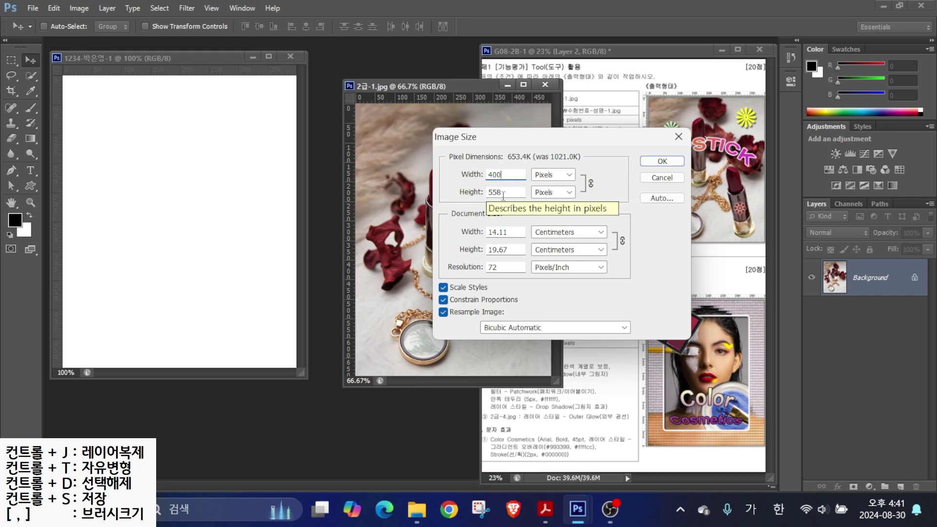
{"action": "left_click", "coordinate": [662, 161]}
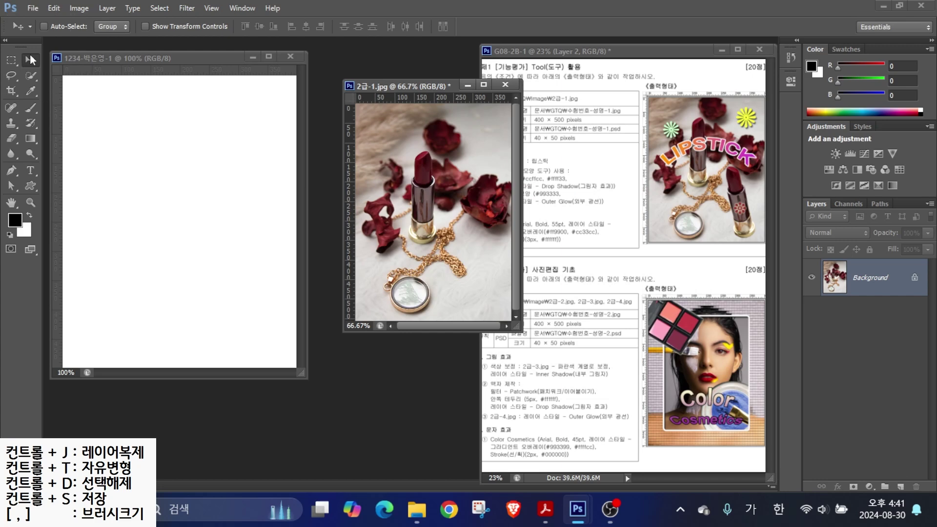
- Drag the lipstick photo into the new document and close 2급-1.jpg without saving
{"action": "left_click_drag", "start_coordinate": [435, 217], "coordinate": [235, 229]}
{"action": "left_click", "coordinate": [505, 86]}
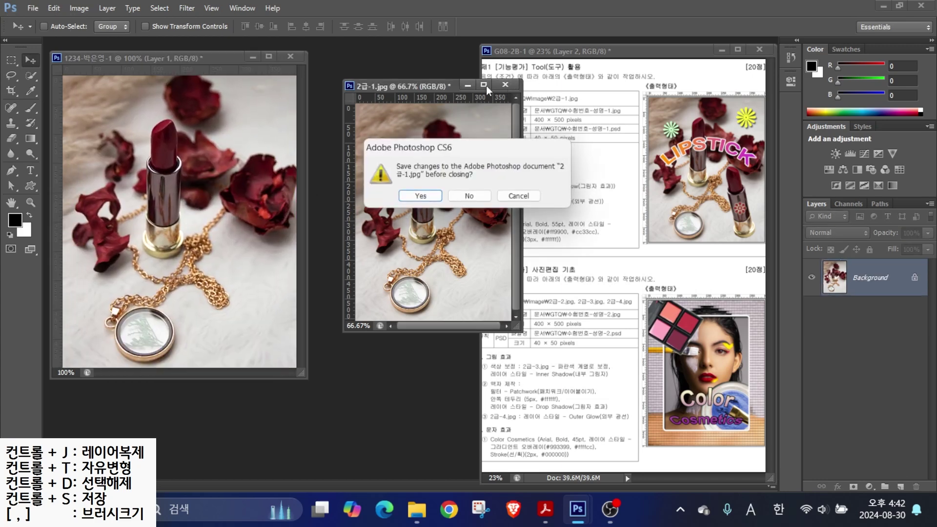
{"action": "left_click", "coordinate": [460, 197]}
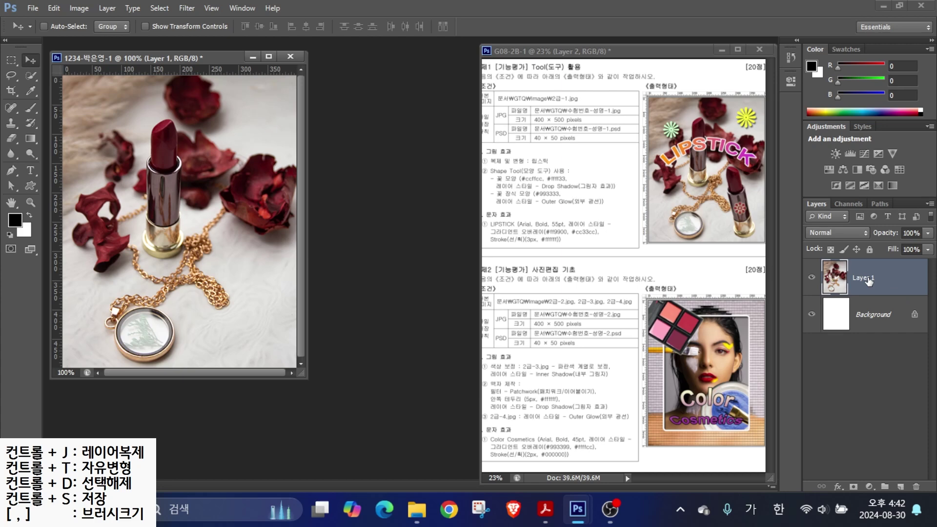
- Rename the pasted Layer 1 to 2-1
{"action": "double_click", "coordinate": [862, 277]}
{"action": "type", "text": "2-1"}
{"action": "key", "text": "Return"}
{"action": "mouse_move", "coordinate": [507, 154]}
{"action": "left_mouse_down"}
{"action": "mouse_move", "coordinate": [489, 117]}
{"action": "mouse_move", "coordinate": [561, 166]}
{"action": "mouse_move", "coordinate": [579, 167]}
{"action": "left_mouse_up"}
{"action": "mouse_move", "coordinate": [720, 171]}
{"action": "left_mouse_down"}
{"action": "mouse_move", "coordinate": [700, 178]}
{"action": "mouse_move", "coordinate": [685, 146]}
{"action": "mouse_move", "coordinate": [690, 111]}
{"action": "mouse_move", "coordinate": [703, 118]}
{"action": "mouse_move", "coordinate": [713, 172]}
{"action": "left_mouse_up"}
{"action": "mouse_move", "coordinate": [201, 244]}
{"action": "left_mouse_down"}
{"action": "mouse_move", "coordinate": [135, 189]}
{"action": "mouse_move", "coordinate": [208, 139]}
{"action": "mouse_move", "coordinate": [200, 238]}
{"action": "left_mouse_up"}
{"action": "mouse_move", "coordinate": [754, 235]}
{"action": "left_mouse_down"}
{"action": "mouse_move", "coordinate": [727, 191]}
{"action": "mouse_move", "coordinate": [750, 238]}
{"action": "left_mouse_up"}
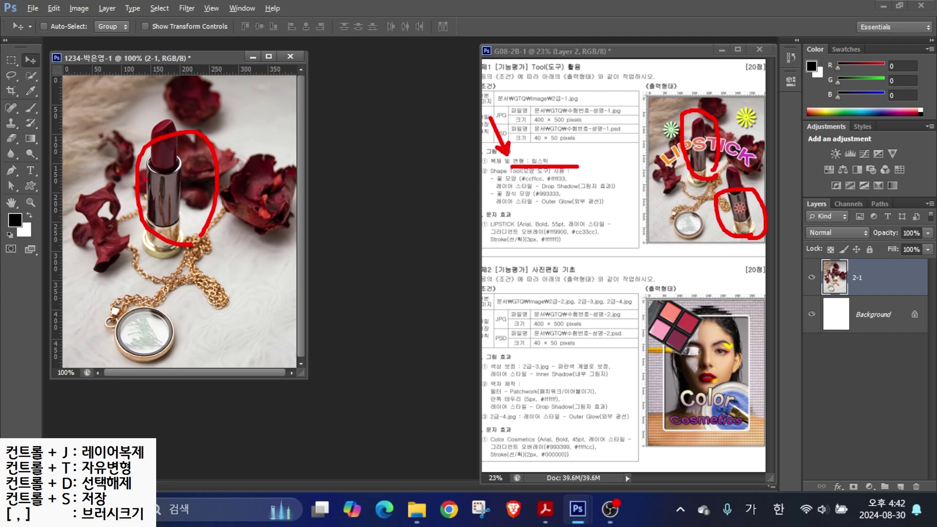
{"action": "key", "text": "Escape"}
- Pick the Quick Selection tool and try a few strokes over the lipsticks, then cancel
{"action": "left_click", "coordinate": [31, 77]}
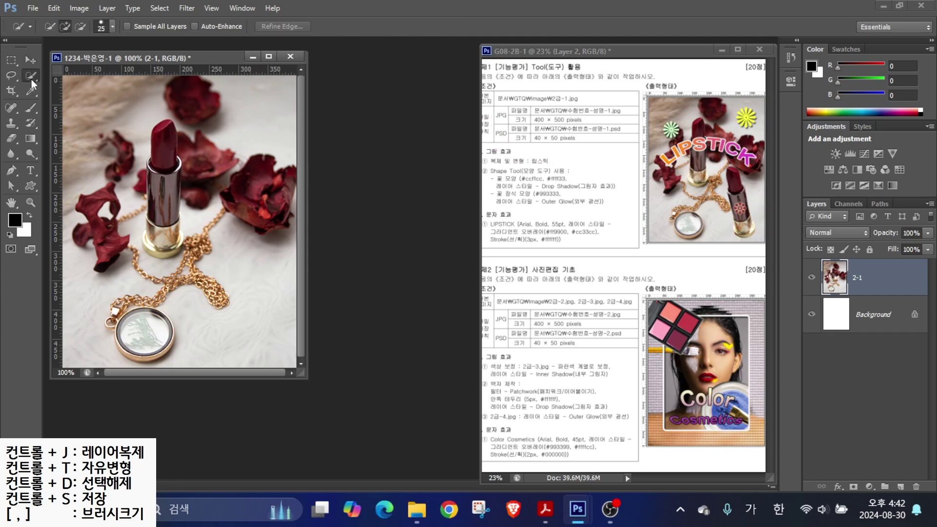
{"action": "mouse_move", "coordinate": [44, 83]}
{"action": "left_mouse_down"}
{"action": "mouse_move", "coordinate": [19, 54]}
{"action": "mouse_move", "coordinate": [43, 82]}
{"action": "left_mouse_up"}
{"action": "key", "text": "Escape"}
{"action": "left_click", "coordinate": [161, 205]}
{"action": "mouse_move", "coordinate": [239, 112]}
{"action": "left_mouse_down"}
{"action": "mouse_move", "coordinate": [225, 158]}
{"action": "mouse_move", "coordinate": [257, 158]}
{"action": "left_mouse_up"}
{"action": "left_click_drag", "start_coordinate": [277, 116], "coordinate": [254, 186]}
{"action": "mouse_move", "coordinate": [289, 124]}
{"action": "left_mouse_down"}
{"action": "mouse_move", "coordinate": [320, 166]}
{"action": "mouse_move", "coordinate": [287, 170]}
{"action": "left_mouse_up"}
{"action": "key", "text": "Escape"}
- With a 25 px brush, drag down the standing left lipstick to select it
{"action": "key", "text": "bracketright"}
{"action": "key", "text": "bracketright"}
{"action": "key", "text": "bracketleft"}
{"action": "key", "text": "bracketleft"}
{"action": "key", "text": "bracketleft"}
{"action": "mouse_move", "coordinate": [164, 143]}
{"action": "left_mouse_down"}
{"action": "mouse_move", "coordinate": [163, 234]}
{"action": "mouse_move", "coordinate": [153, 242]}
{"action": "mouse_move", "coordinate": [172, 244]}
{"action": "left_mouse_up"}
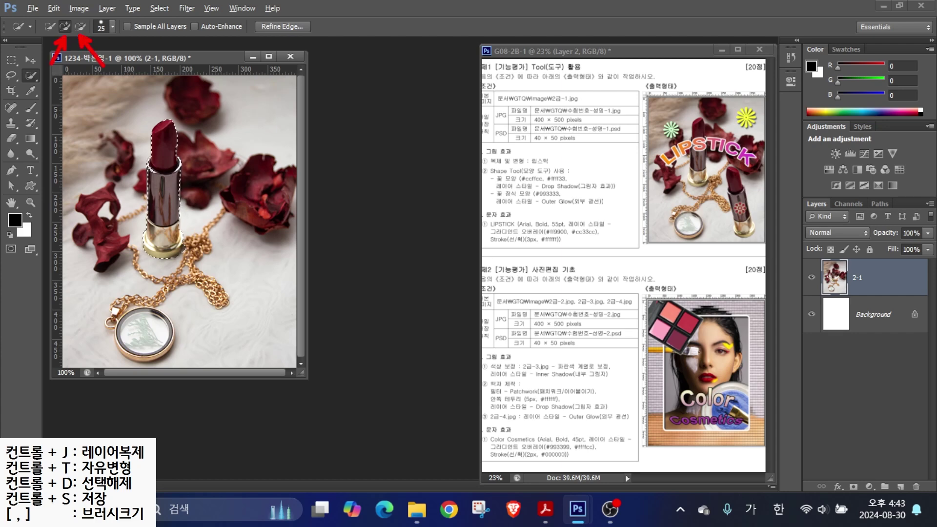
{"action": "left_click", "coordinate": [80, 26]}
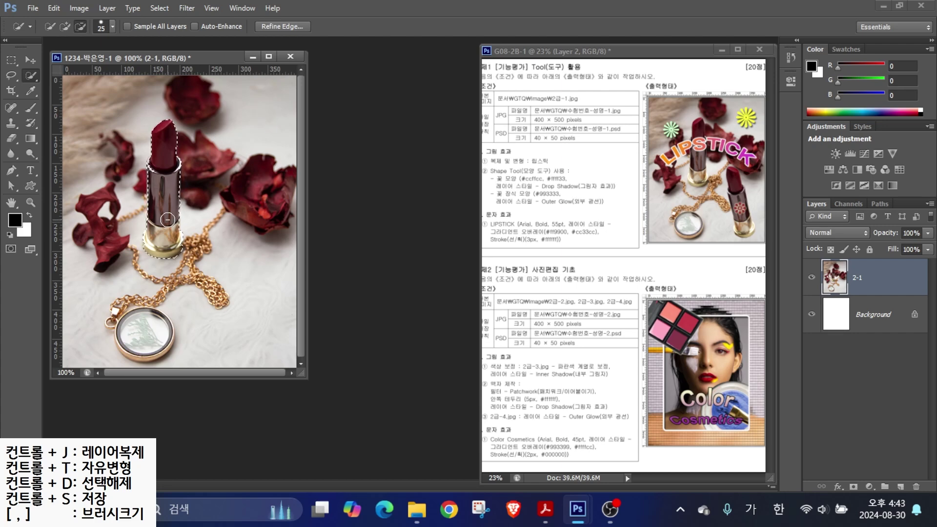
- Copy the selected lipstick to Layer 1 with Ctrl+J and move it right near the chain
{"action": "key", "text": "ctrl+j"}
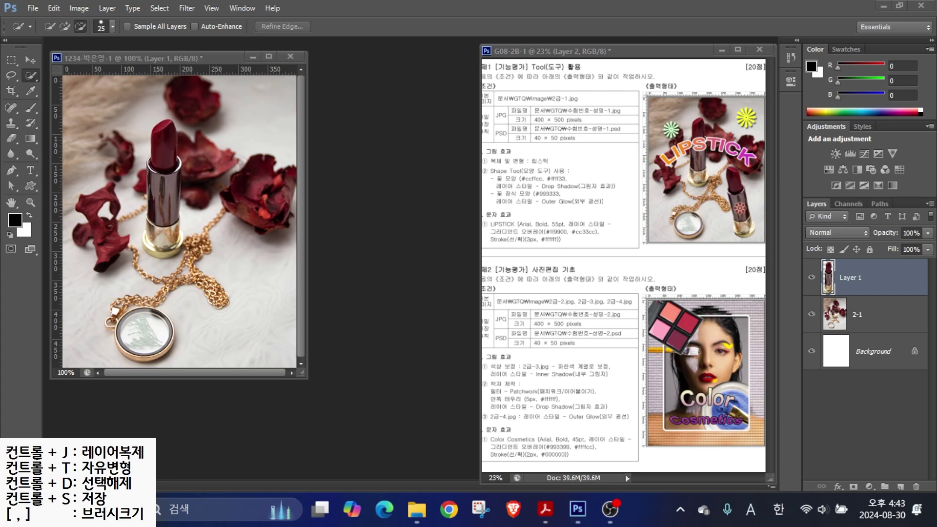
{"action": "left_click", "coordinate": [845, 289]}
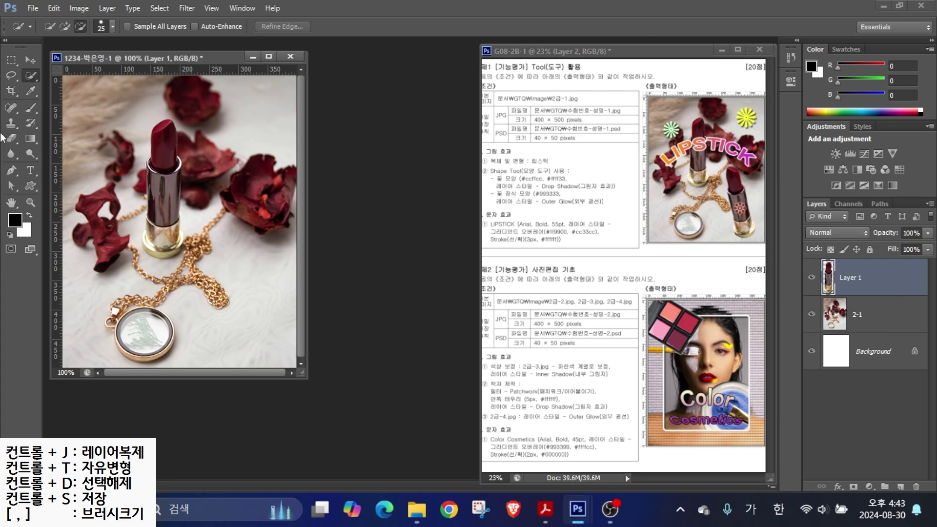
{"action": "left_click", "coordinate": [30, 59]}
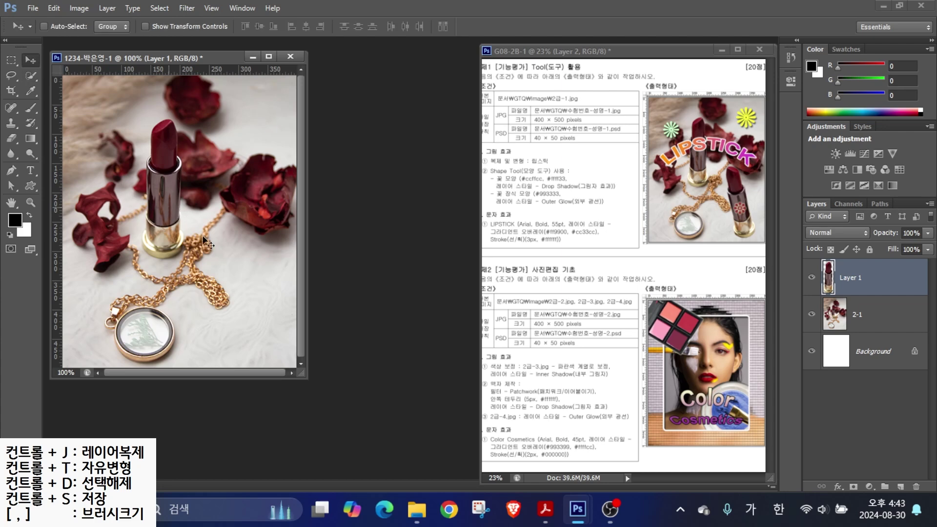
{"action": "left_click_drag", "start_coordinate": [204, 239], "coordinate": [215, 288]}
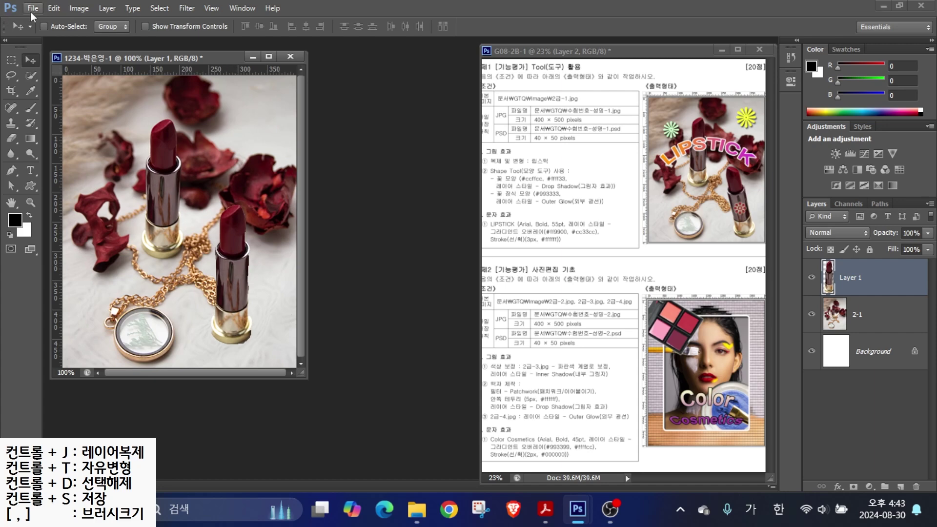
- Free Transform the lipstick copy, shrinking it slightly and tilting it counter-clockwise
{"action": "left_click", "coordinate": [53, 8]}
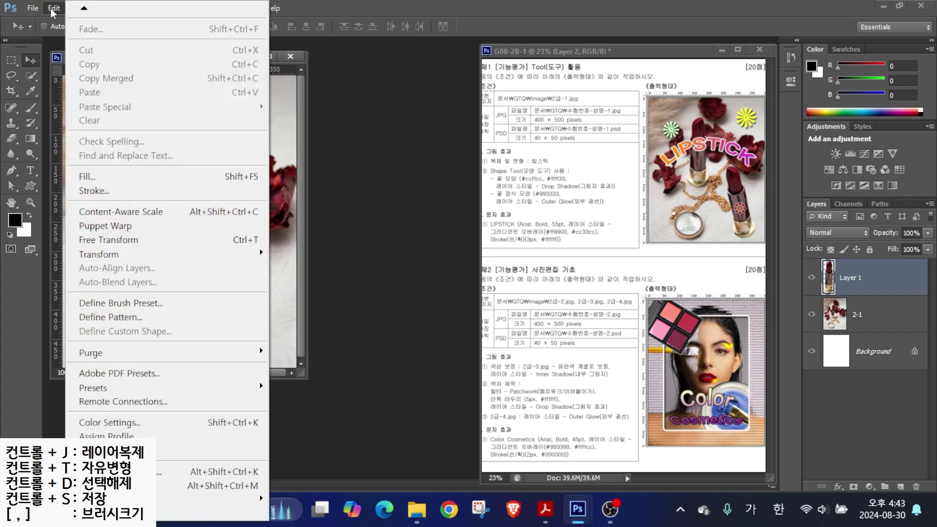
{"action": "left_click", "coordinate": [163, 244]}
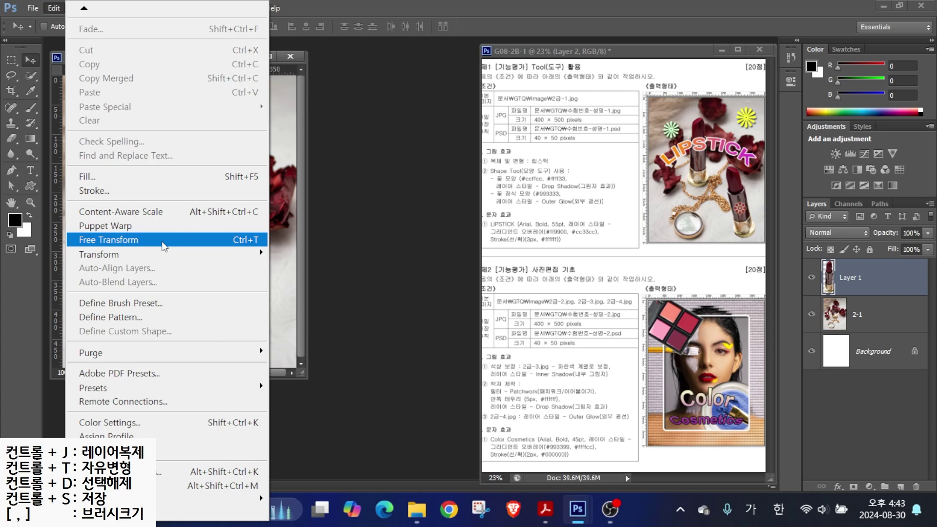
{"action": "left_click", "coordinate": [163, 243]}
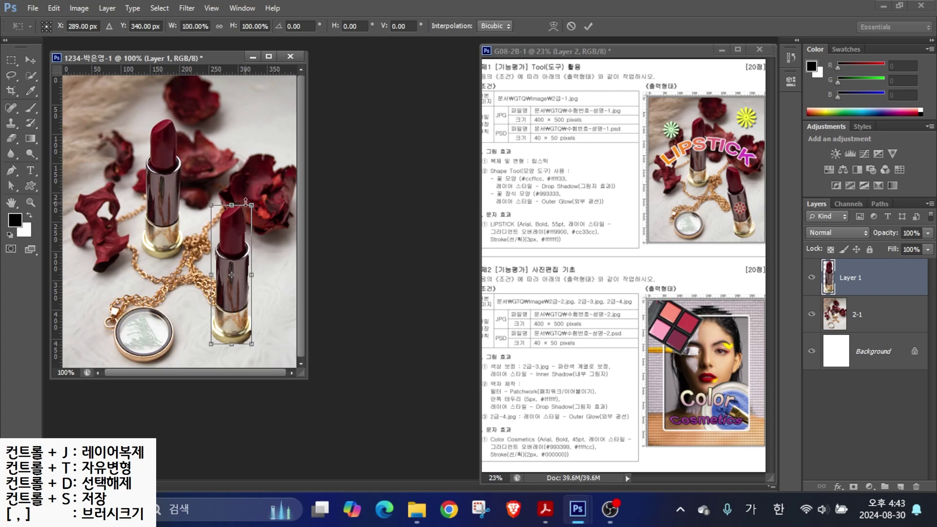
{"action": "mouse_move", "coordinate": [251, 205]}
{"action": "left_mouse_down"}
{"action": "mouse_move", "coordinate": [243, 267]}
{"action": "mouse_move", "coordinate": [251, 214]}
{"action": "left_mouse_up"}
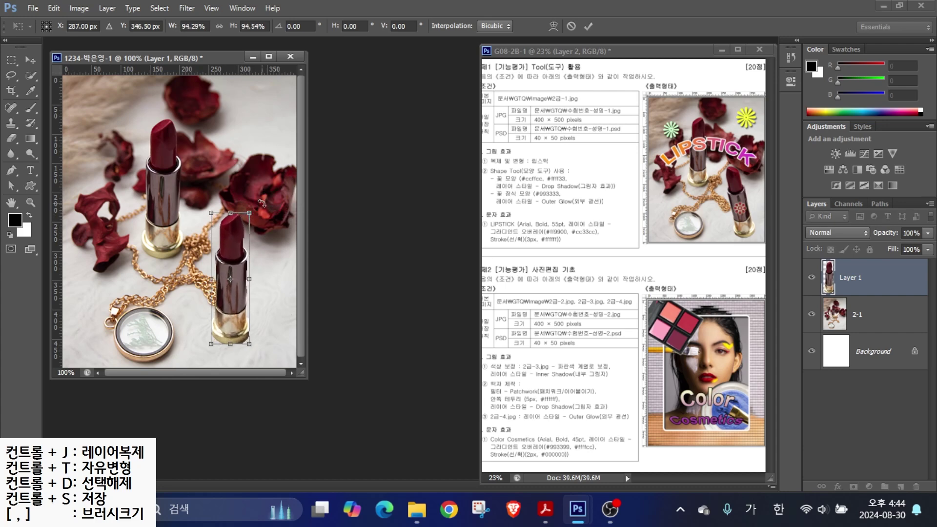
{"action": "left_click", "coordinate": [262, 203]}
{"action": "left_click_drag", "start_coordinate": [259, 275], "coordinate": [251, 279]}
{"action": "mouse_move", "coordinate": [244, 224]}
{"action": "left_mouse_down"}
{"action": "mouse_move", "coordinate": [217, 228]}
{"action": "mouse_move", "coordinate": [233, 222]}
{"action": "left_mouse_up"}
{"action": "mouse_move", "coordinate": [727, 181]}
{"action": "left_mouse_down"}
{"action": "mouse_move", "coordinate": [740, 157]}
{"action": "mouse_move", "coordinate": [751, 180]}
{"action": "left_mouse_up"}
{"action": "key", "text": "Escape"}
- Flip the copy horizontally, adjust its tilt and size, and apply the transform
{"action": "right_click", "coordinate": [232, 251]}
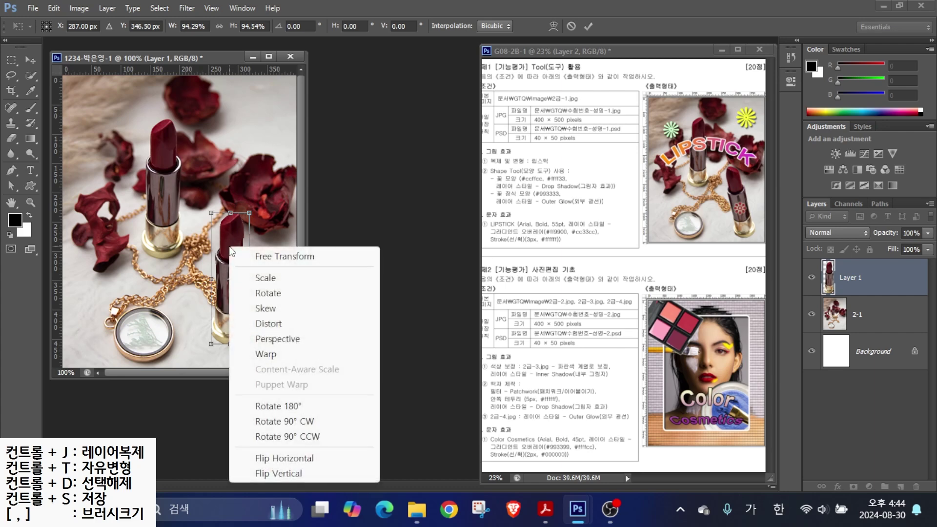
{"action": "left_click", "coordinate": [287, 459]}
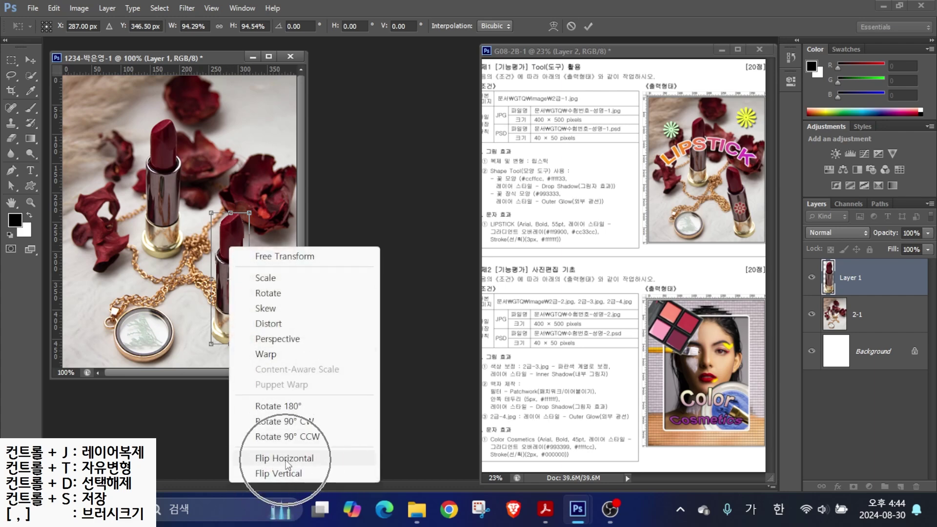
{"action": "left_click", "coordinate": [286, 460]}
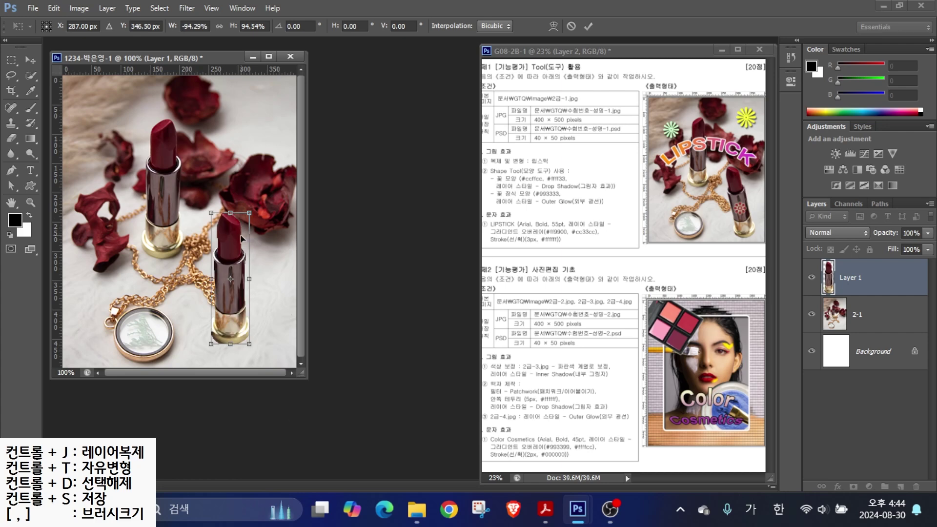
{"action": "mouse_move", "coordinate": [244, 222]}
{"action": "left_mouse_down"}
{"action": "mouse_move", "coordinate": [212, 216]}
{"action": "mouse_move", "coordinate": [234, 197]}
{"action": "mouse_move", "coordinate": [239, 226]}
{"action": "left_mouse_up"}
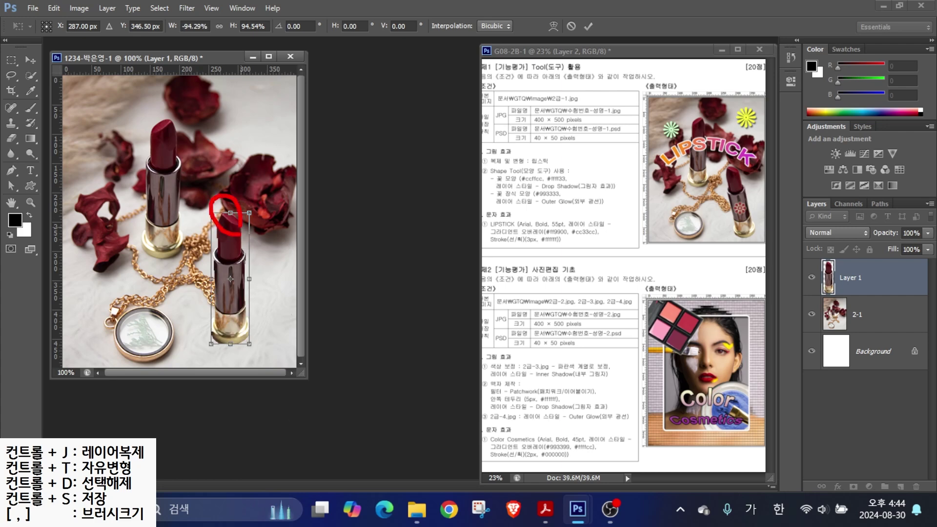
{"action": "key", "text": "Escape"}
{"action": "left_click_drag", "start_coordinate": [253, 349], "coordinate": [261, 340]}
{"action": "left_click_drag", "start_coordinate": [220, 229], "coordinate": [213, 218]}
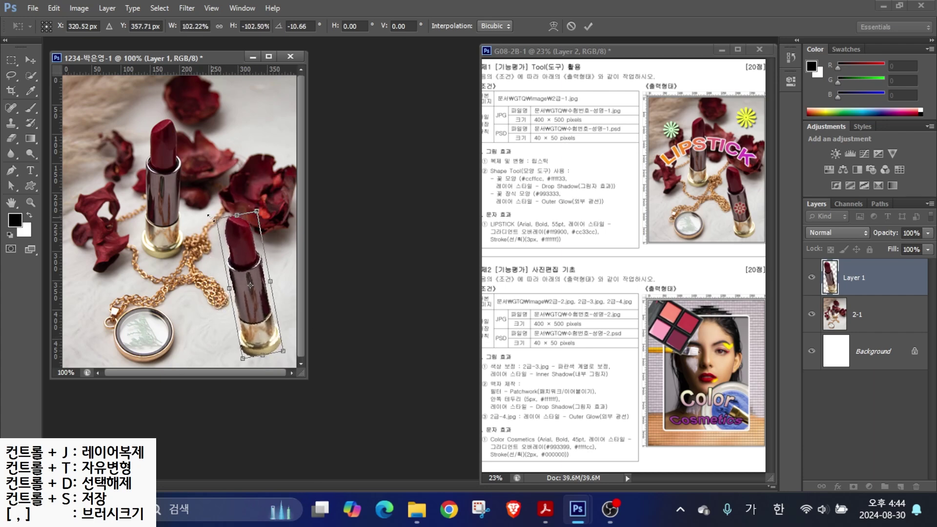
{"action": "key", "text": "Return"}
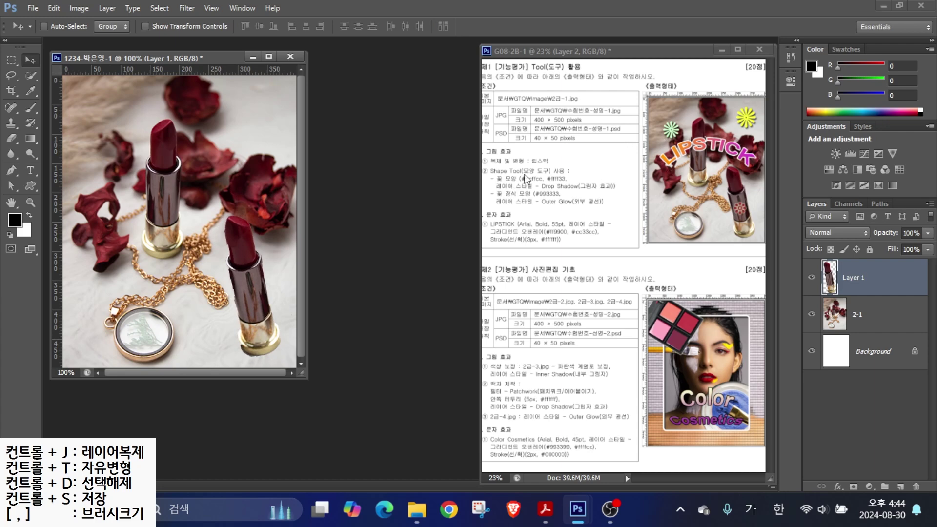
{"action": "left_click_drag", "start_coordinate": [499, 167], "coordinate": [475, 126]}
{"action": "mouse_move", "coordinate": [490, 183]}
{"action": "left_mouse_down"}
{"action": "mouse_move", "coordinate": [532, 178]}
{"action": "mouse_move", "coordinate": [505, 200]}
{"action": "mouse_move", "coordinate": [523, 199]}
{"action": "left_mouse_up"}
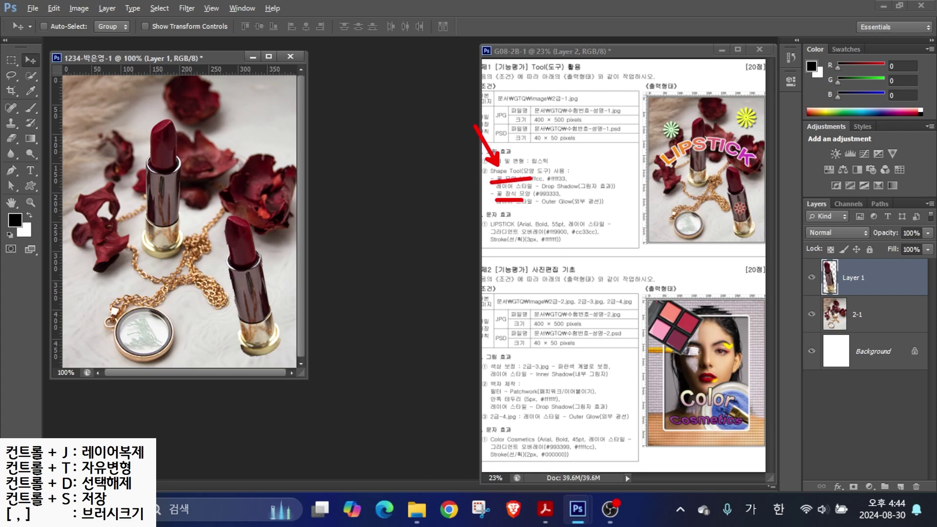
{"action": "mouse_move", "coordinate": [688, 147]}
{"action": "left_mouse_down"}
{"action": "mouse_move", "coordinate": [655, 101]}
{"action": "mouse_move", "coordinate": [699, 150]}
{"action": "left_mouse_up"}
{"action": "mouse_move", "coordinate": [767, 135]}
{"action": "left_mouse_down"}
{"action": "mouse_move", "coordinate": [743, 94]}
{"action": "mouse_move", "coordinate": [768, 151]}
{"action": "left_mouse_up"}
{"action": "mouse_move", "coordinate": [755, 215]}
{"action": "left_mouse_down"}
{"action": "mouse_move", "coordinate": [711, 219]}
{"action": "mouse_move", "coordinate": [760, 222]}
{"action": "left_mouse_up"}
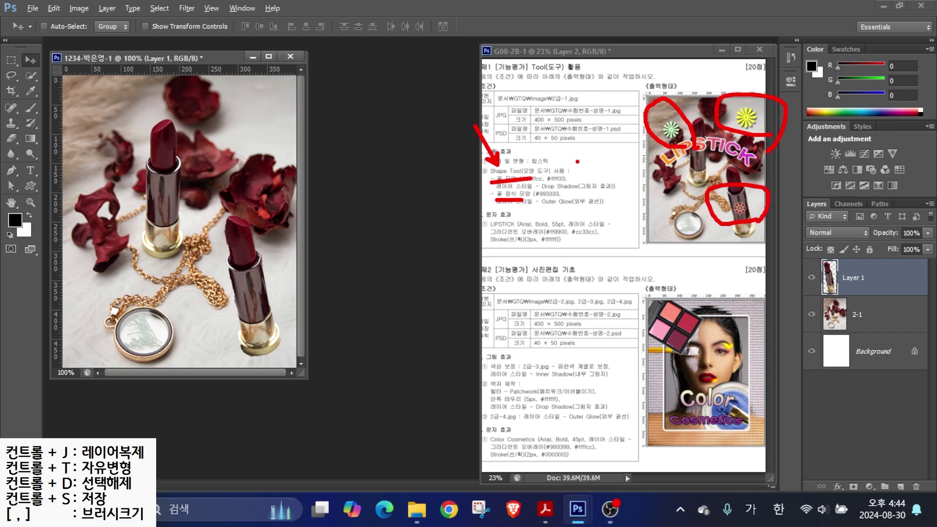
{"action": "key", "text": "e"}
{"action": "left_click_drag", "start_coordinate": [531, 171], "coordinate": [517, 135]}
{"action": "left_click_drag", "start_coordinate": [561, 172], "coordinate": [590, 146]}
{"action": "mouse_move", "coordinate": [683, 146]}
{"action": "left_mouse_down"}
{"action": "mouse_move", "coordinate": [661, 115]}
{"action": "mouse_move", "coordinate": [687, 146]}
{"action": "left_mouse_up"}
{"action": "mouse_move", "coordinate": [766, 149]}
{"action": "left_mouse_down"}
{"action": "mouse_move", "coordinate": [731, 129]}
{"action": "mouse_move", "coordinate": [765, 117]}
{"action": "left_mouse_up"}
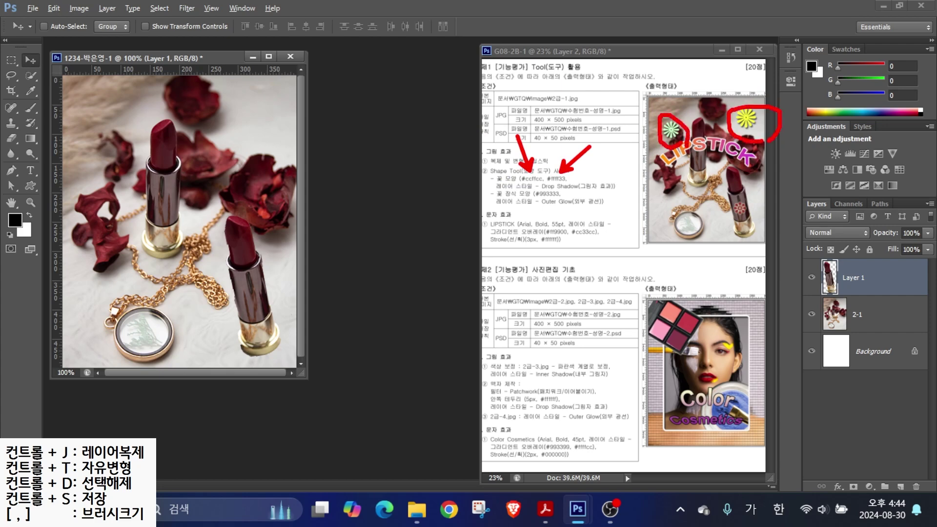
{"action": "key", "text": "Escape"}
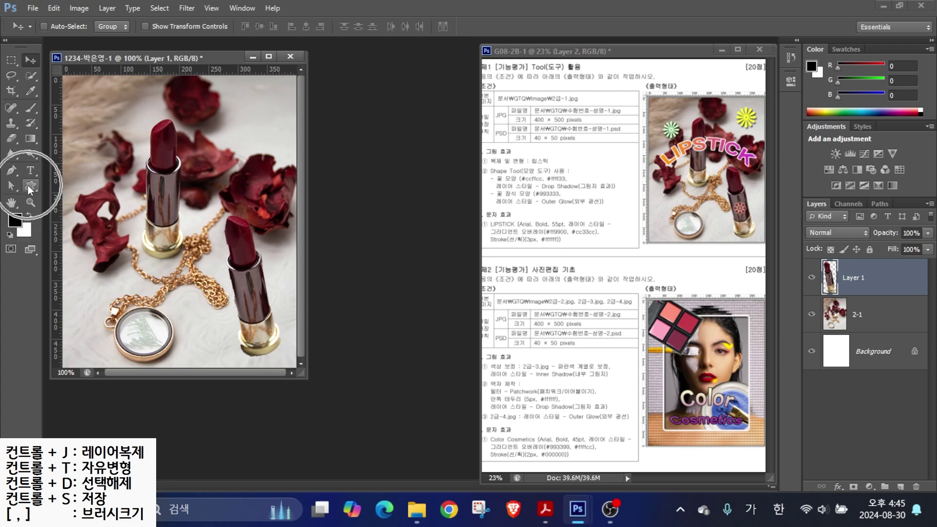
- Select the Custom Shape Tool from the shape tools group
{"action": "left_click", "coordinate": [28, 185]}
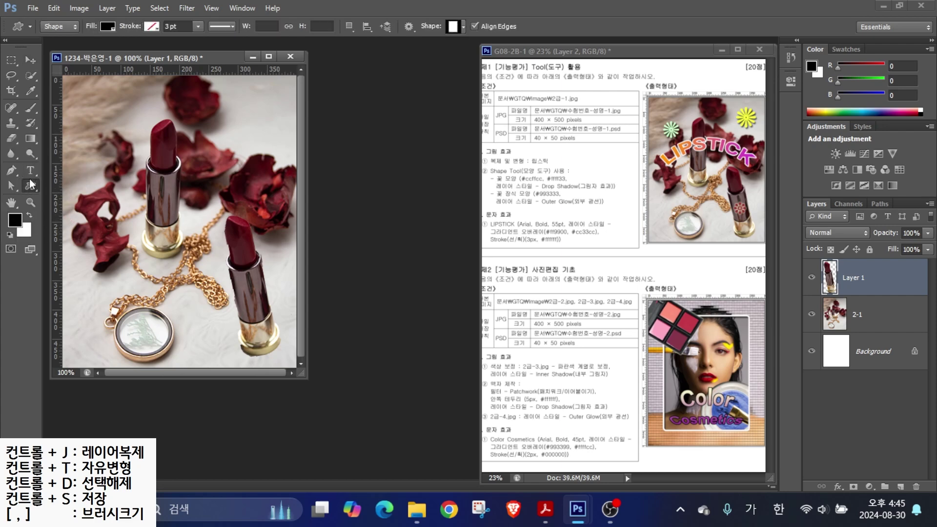
{"action": "right_click", "coordinate": [30, 189]}
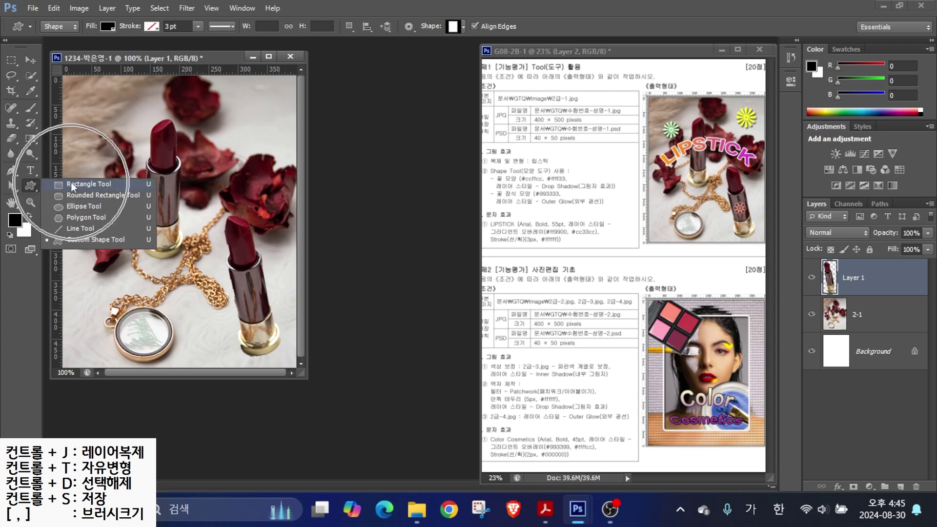
{"action": "left_click", "coordinate": [73, 241]}
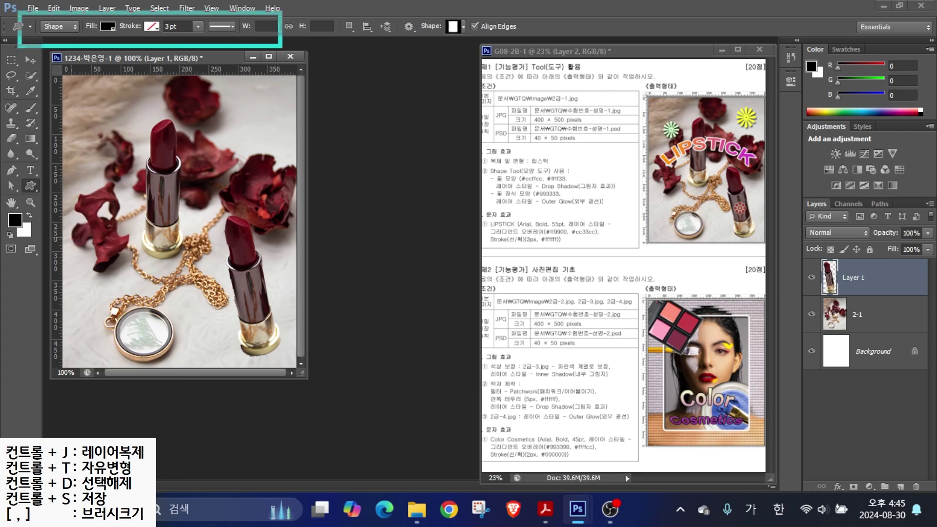
{"action": "mouse_move", "coordinate": [44, 33]}
{"action": "left_mouse_down"}
{"action": "mouse_move", "coordinate": [49, 4]}
{"action": "mouse_move", "coordinate": [100, 81]}
{"action": "left_mouse_up"}
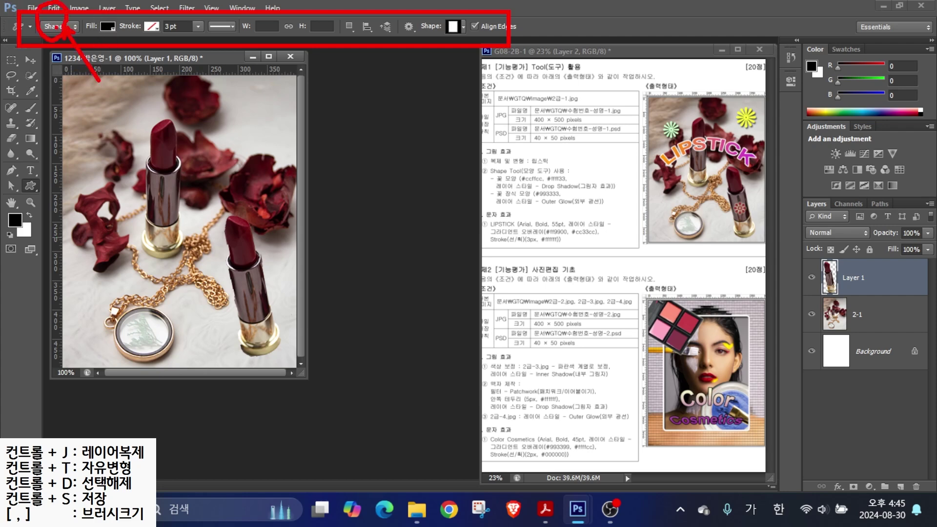
{"action": "mouse_move", "coordinate": [115, 29]}
{"action": "left_mouse_down"}
{"action": "mouse_move", "coordinate": [98, 25]}
{"action": "mouse_move", "coordinate": [142, 61]}
{"action": "left_mouse_up"}
{"action": "key", "text": "Escape"}
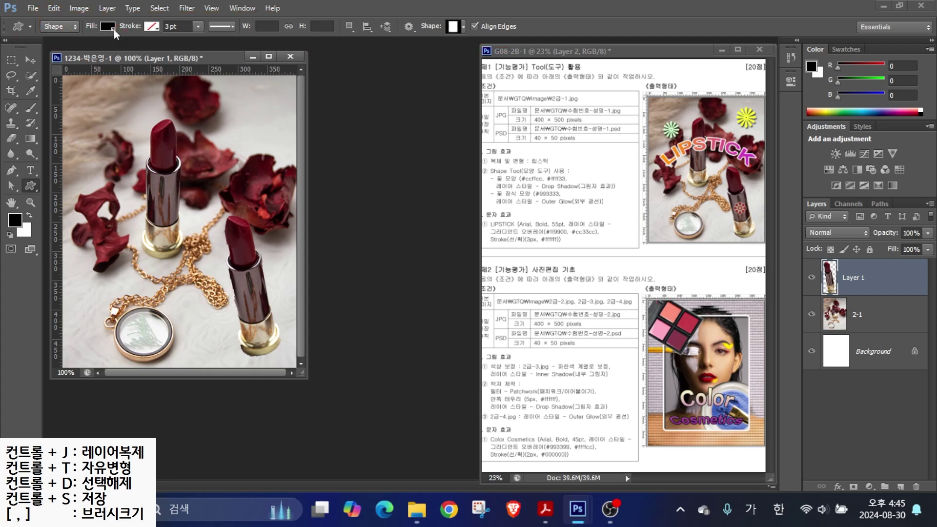
- Set the shape fill to yellow with no stroke, then browse and close the Shape picker
{"action": "left_click", "coordinate": [109, 27]}
{"action": "left_click", "coordinate": [56, 96]}
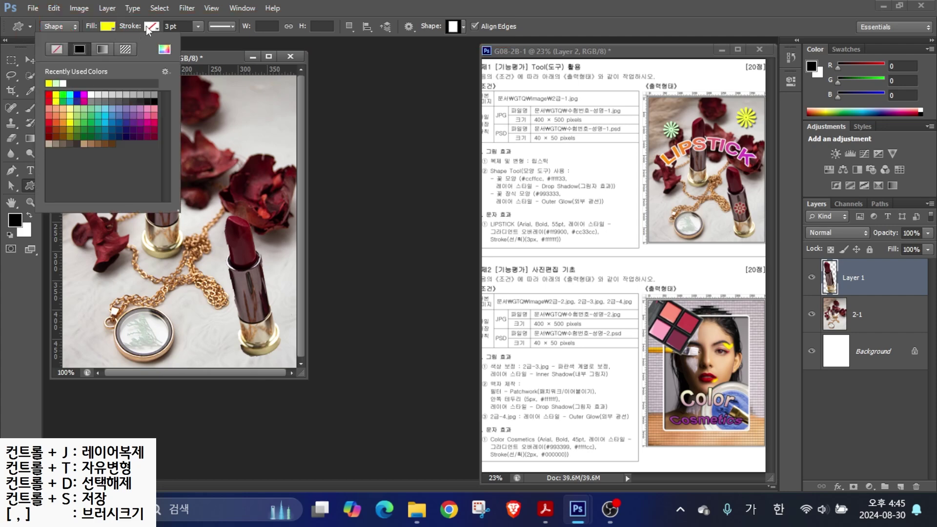
{"action": "left_click", "coordinate": [145, 25]}
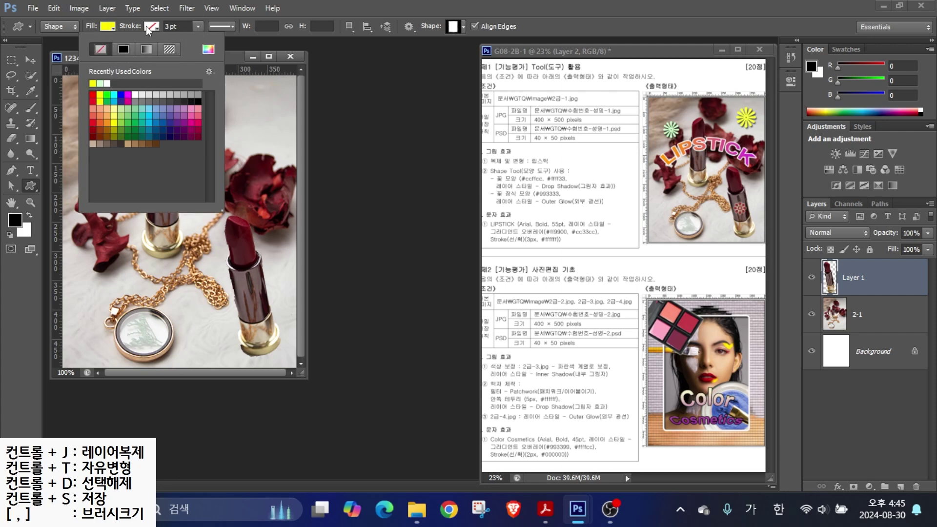
{"action": "left_click", "coordinate": [145, 26]}
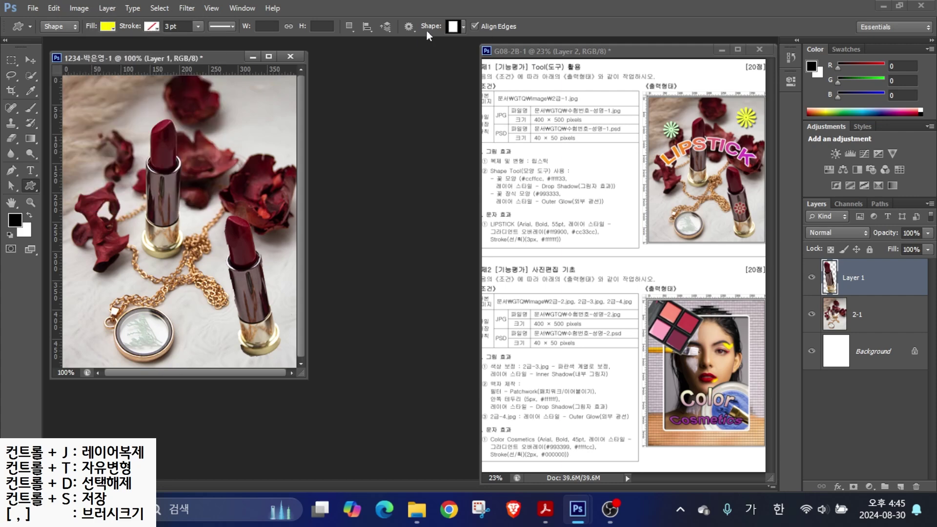
{"action": "left_click", "coordinate": [454, 28]}
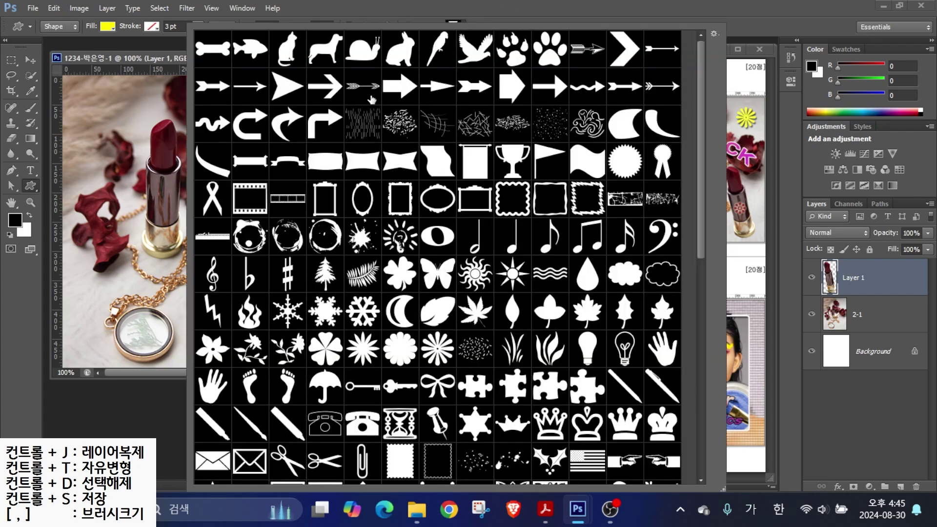
{"action": "key", "text": "alt"}
{"action": "mouse_move", "coordinate": [736, 35]}
{"action": "left_mouse_down"}
{"action": "mouse_move", "coordinate": [696, 50]}
{"action": "mouse_move", "coordinate": [697, 23]}
{"action": "mouse_move", "coordinate": [727, 25]}
{"action": "mouse_move", "coordinate": [730, 43]}
{"action": "mouse_move", "coordinate": [783, 92]}
{"action": "left_mouse_up"}
{"action": "key", "text": "Escape"}
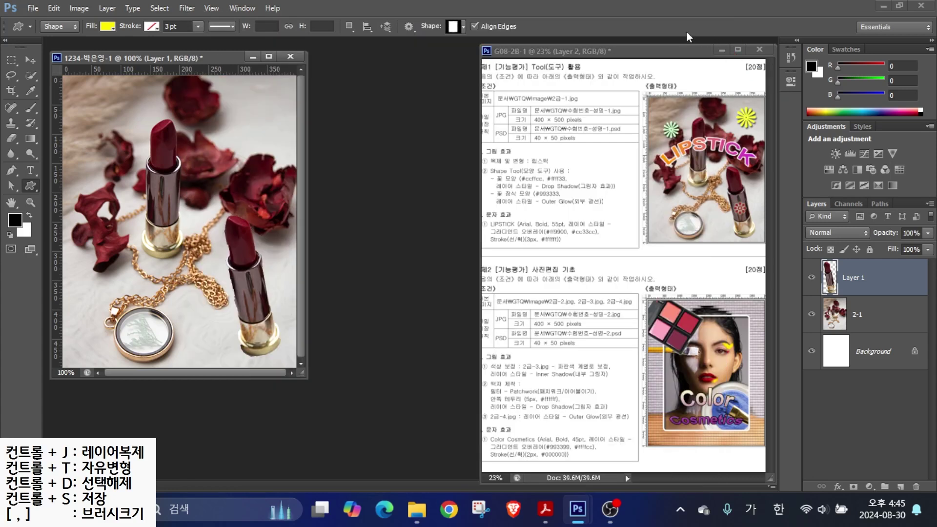
- Load All custom shapes, pick the daisy, and draw a yellow flower about 60 × 62 px top-left
{"action": "left_click", "coordinate": [462, 27]}
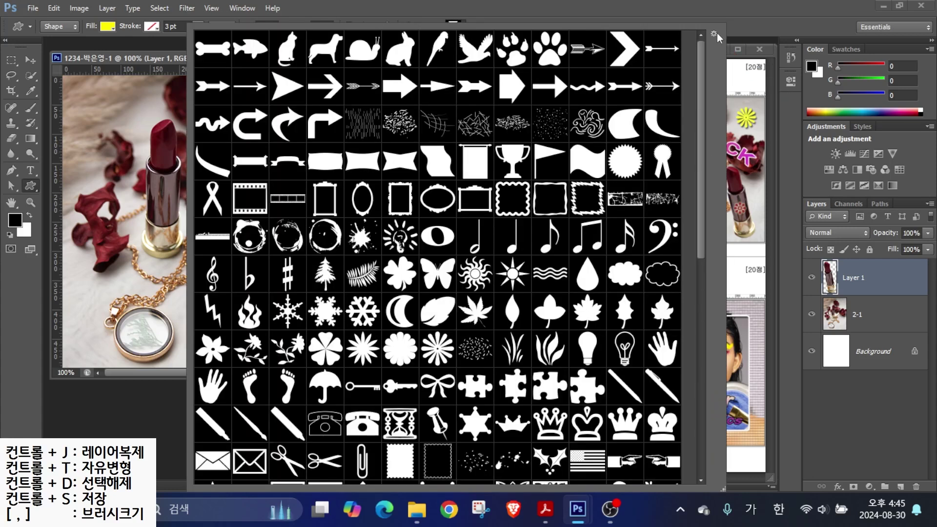
{"action": "left_click", "coordinate": [714, 33]}
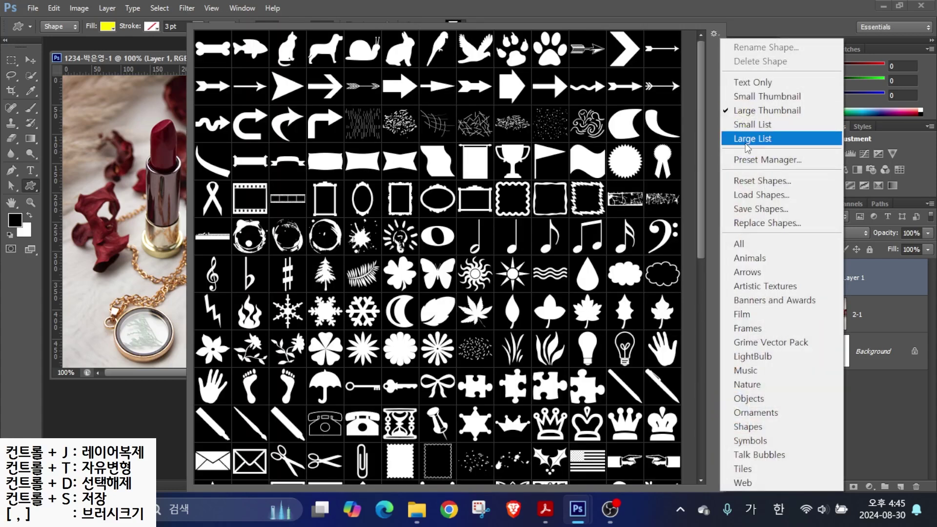
{"action": "left_click", "coordinate": [738, 253]}
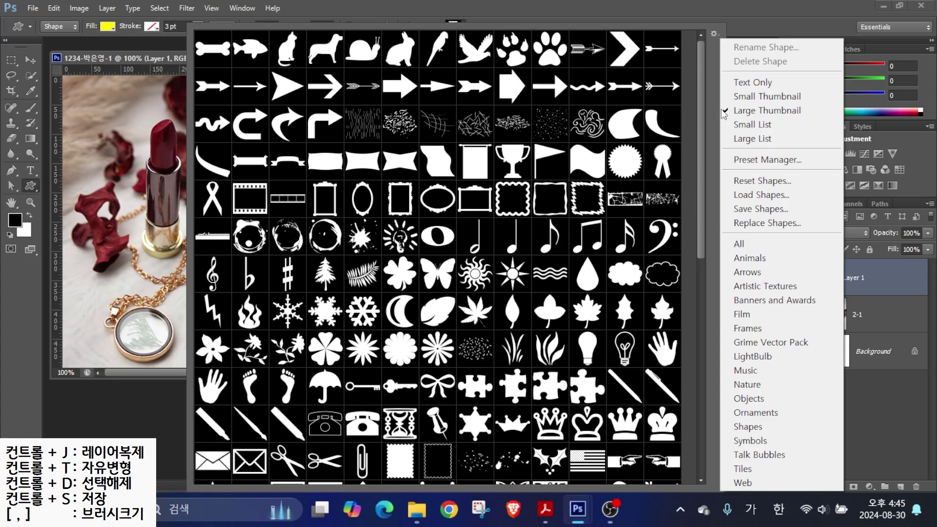
{"action": "left_click", "coordinate": [430, 361]}
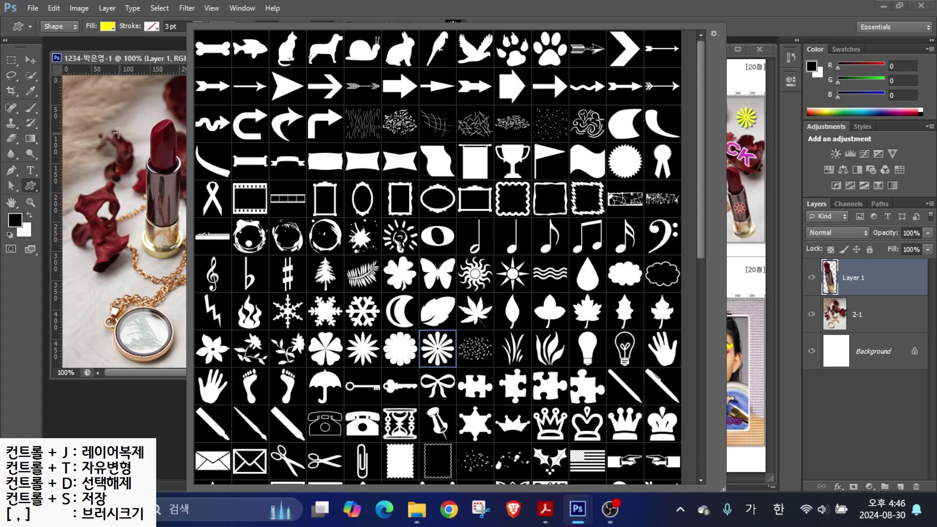
{"action": "left_click", "coordinate": [96, 107]}
{"action": "left_click_drag", "start_coordinate": [98, 103], "coordinate": [126, 142]}
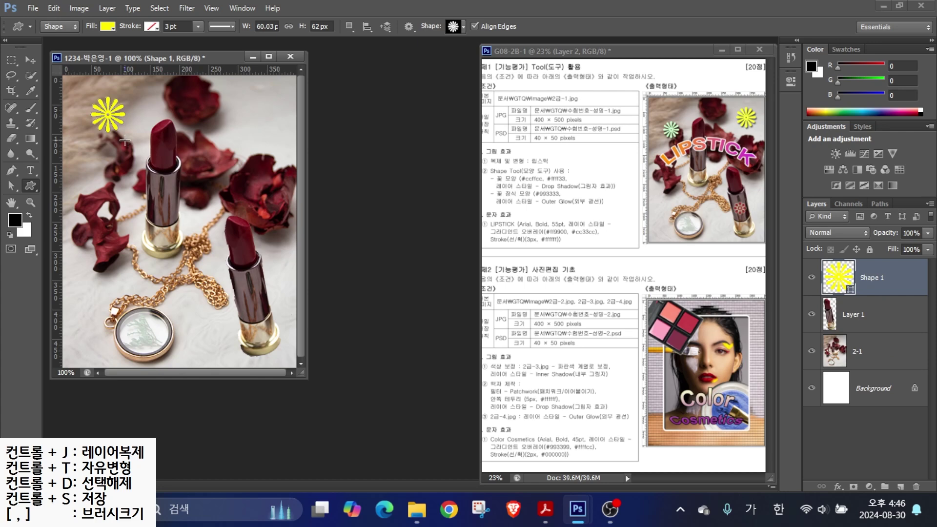
- Change the Shape 1 flower's fill colour from yellow to hex ccffcc
{"action": "mouse_move", "coordinate": [885, 301]}
{"action": "left_mouse_down"}
{"action": "mouse_move", "coordinate": [781, 279]}
{"action": "mouse_move", "coordinate": [873, 292]}
{"action": "left_mouse_up"}
{"action": "left_click_drag", "start_coordinate": [835, 255], "coordinate": [791, 203]}
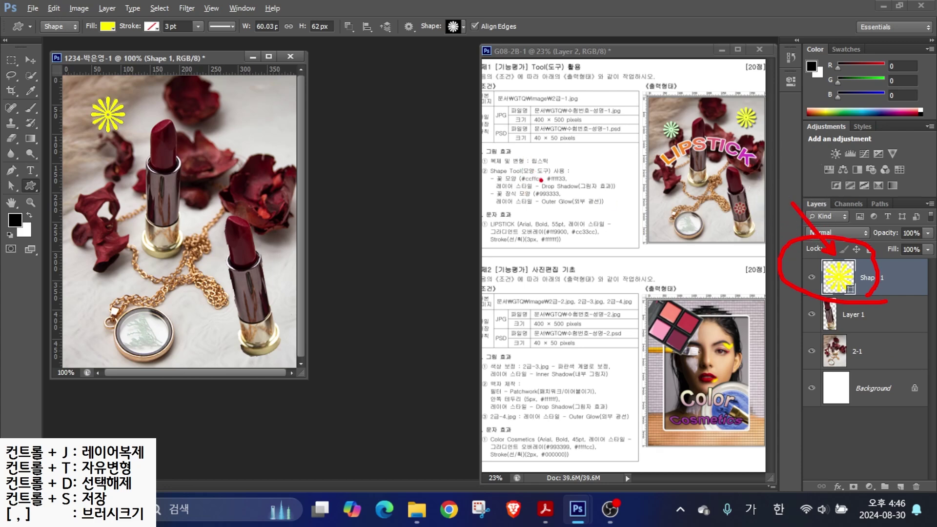
{"action": "left_click_drag", "start_coordinate": [528, 173], "coordinate": [512, 131]}
{"action": "left_click_drag", "start_coordinate": [560, 167], "coordinate": [578, 143]}
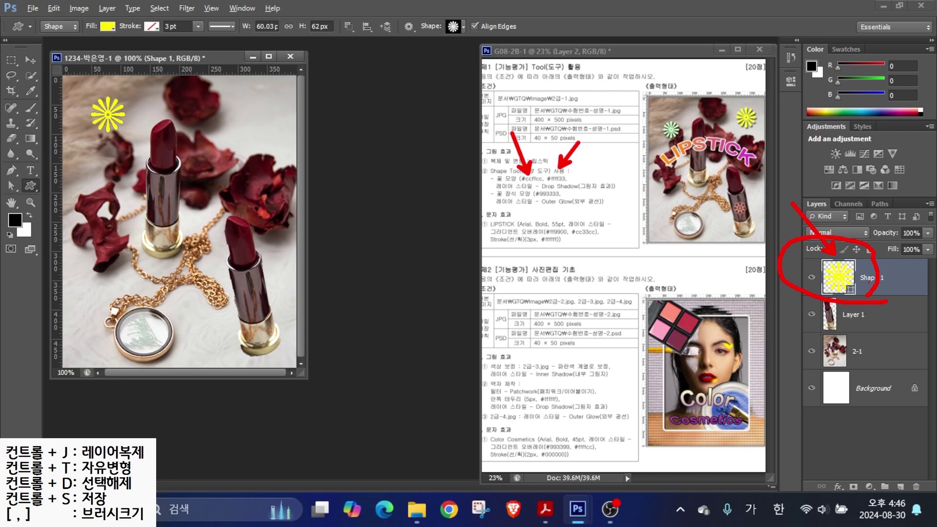
{"action": "key", "text": "Escape"}
{"action": "double_click", "coordinate": [839, 282]}
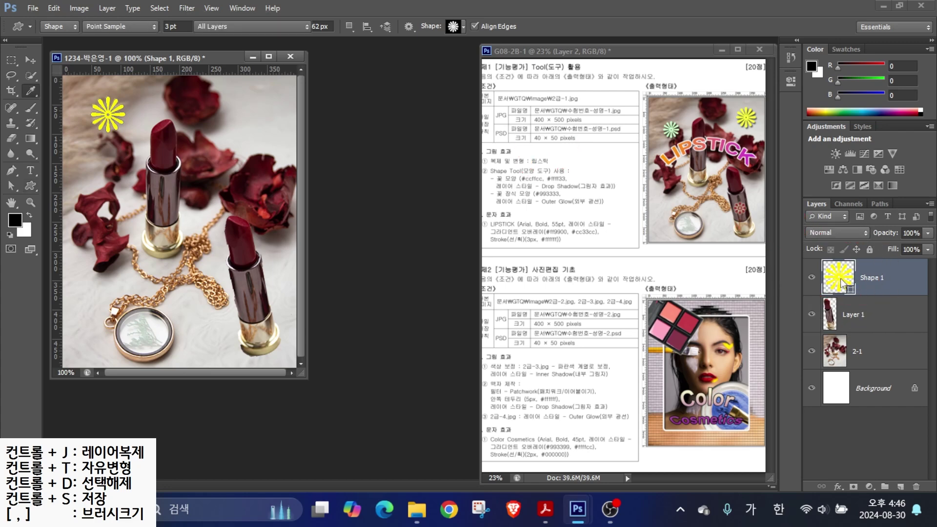
{"action": "left_click_drag", "start_coordinate": [429, 166], "coordinate": [429, 134]}
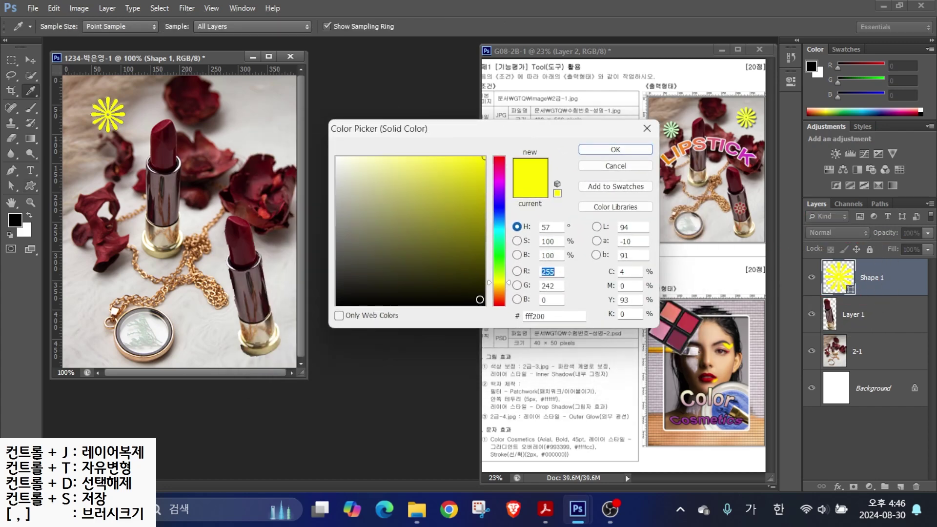
{"action": "key", "text": "Tab"}
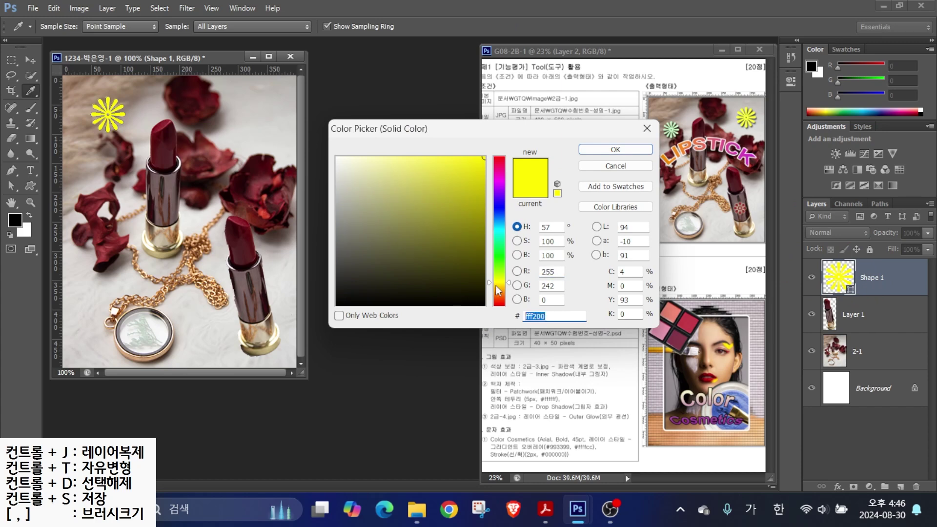
{"action": "type", "text": "ㅊ"}
{"action": "key", "text": "BackSpace"}
{"action": "key", "text": "Hangul"}
{"action": "type", "text": "ccff"}
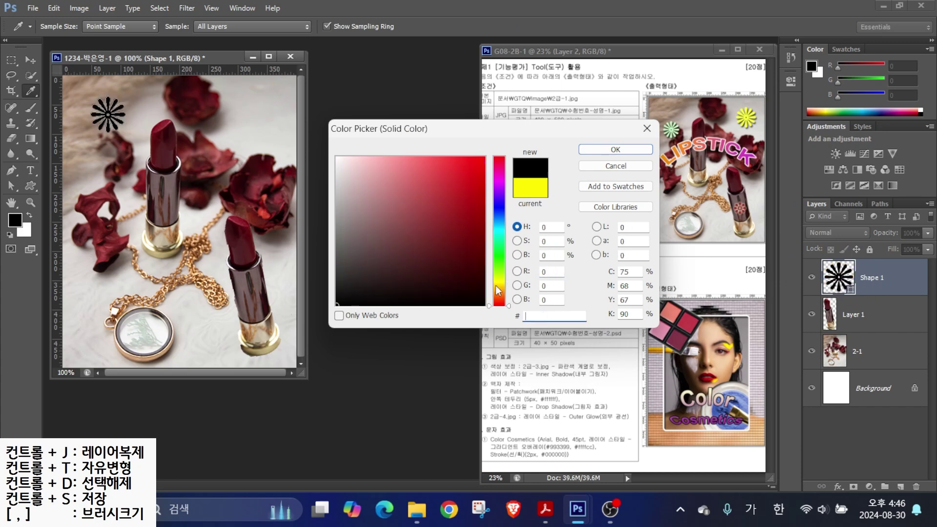
{"action": "type", "text": "cc"}
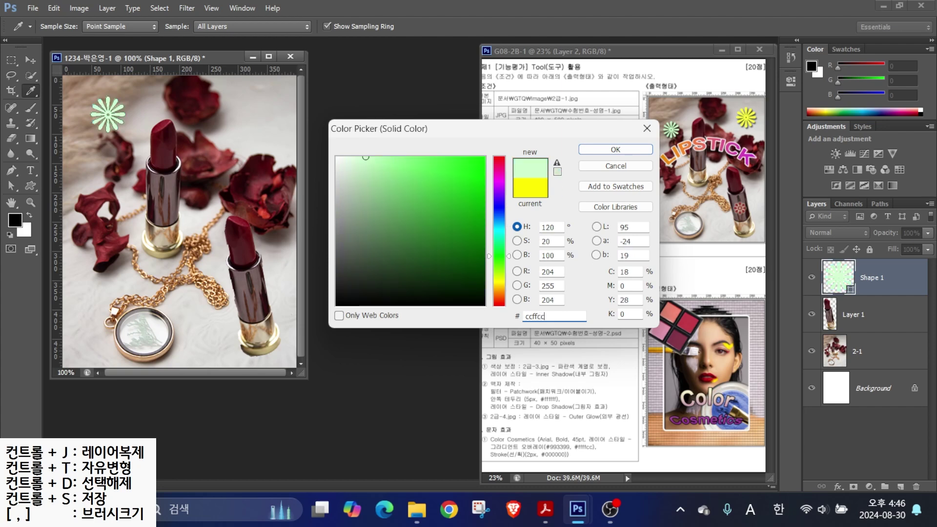
{"action": "key", "text": "Return"}
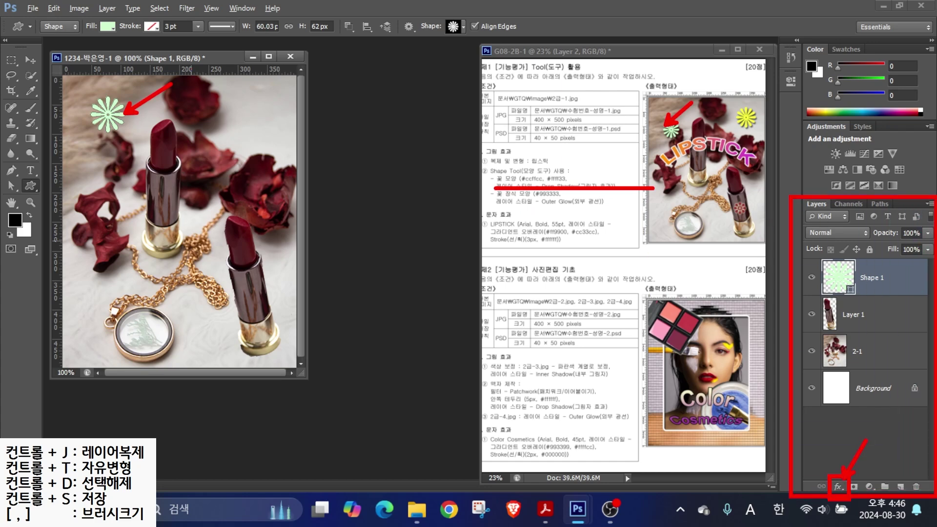
- Add a Drop Shadow to the green flower, move it slightly lower, and duplicate its layer
{"action": "left_click", "coordinate": [838, 487]}
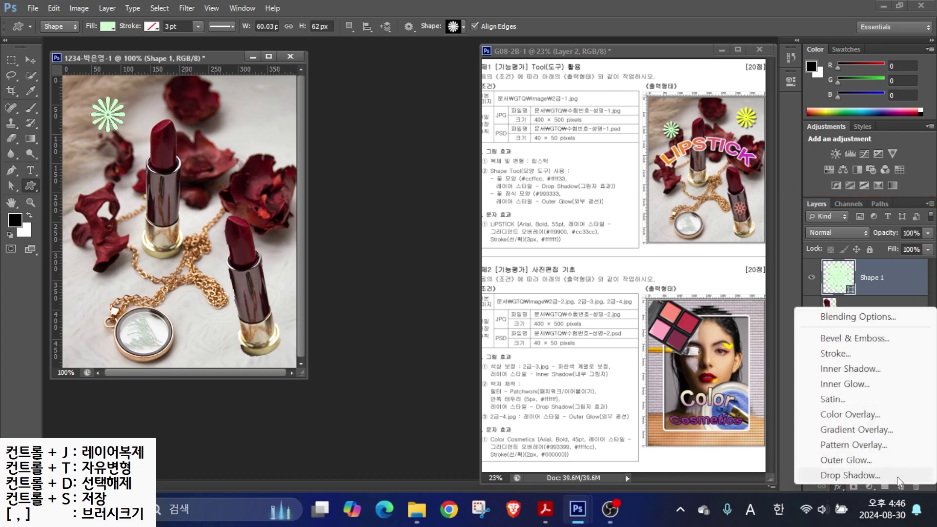
{"action": "left_click", "coordinate": [851, 476]}
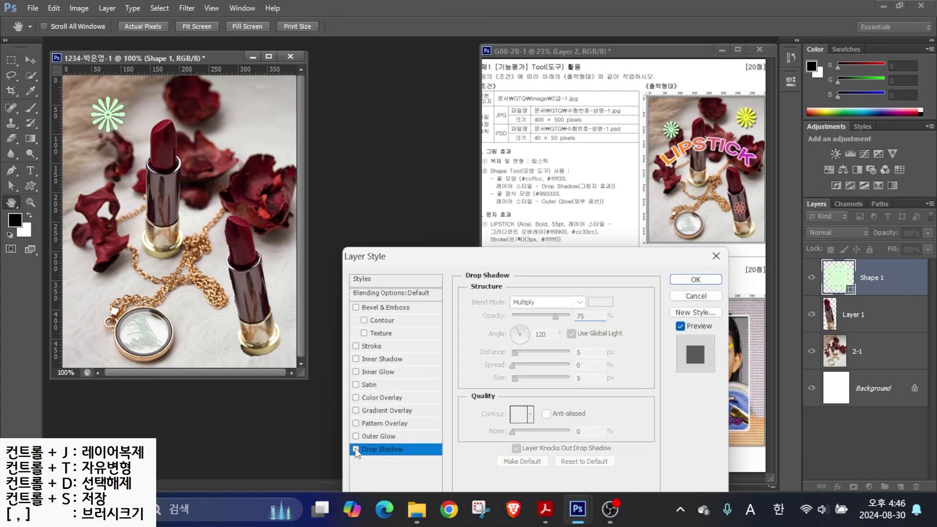
{"action": "key", "text": "Return"}
{"action": "key", "text": "v"}
{"action": "left_click_drag", "start_coordinate": [116, 126], "coordinate": [113, 142]}
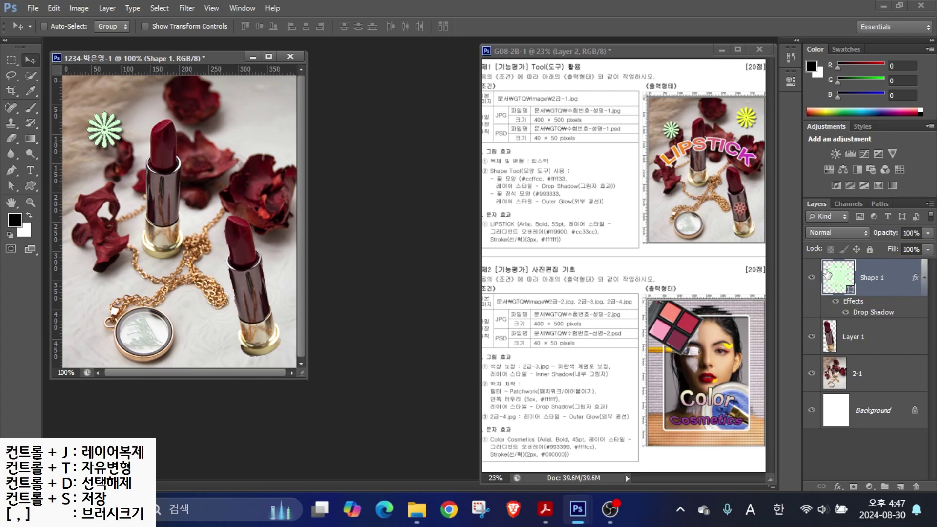
{"action": "key", "text": "ctrl+j"}
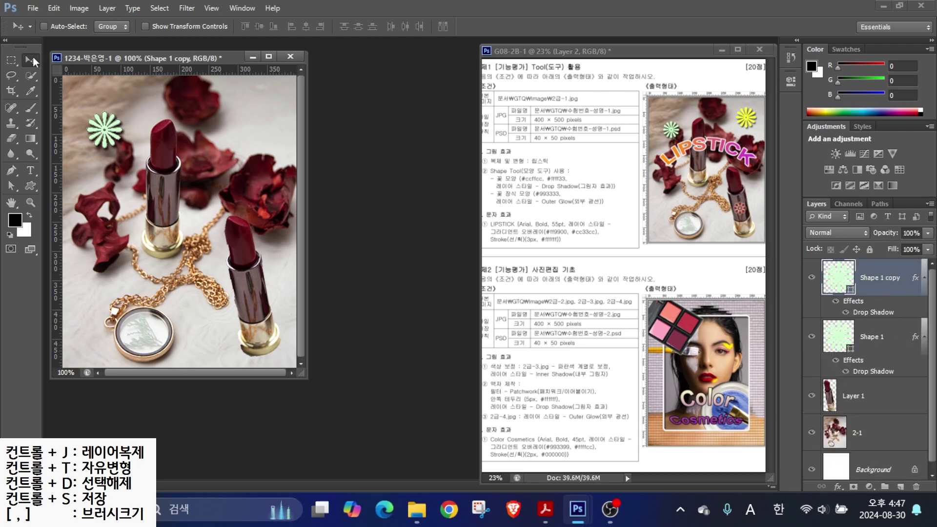
- Move the Shape 1 copy to the top right and enlarge it slightly with Ctrl+T
{"action": "left_click_drag", "start_coordinate": [104, 123], "coordinate": [256, 105]}
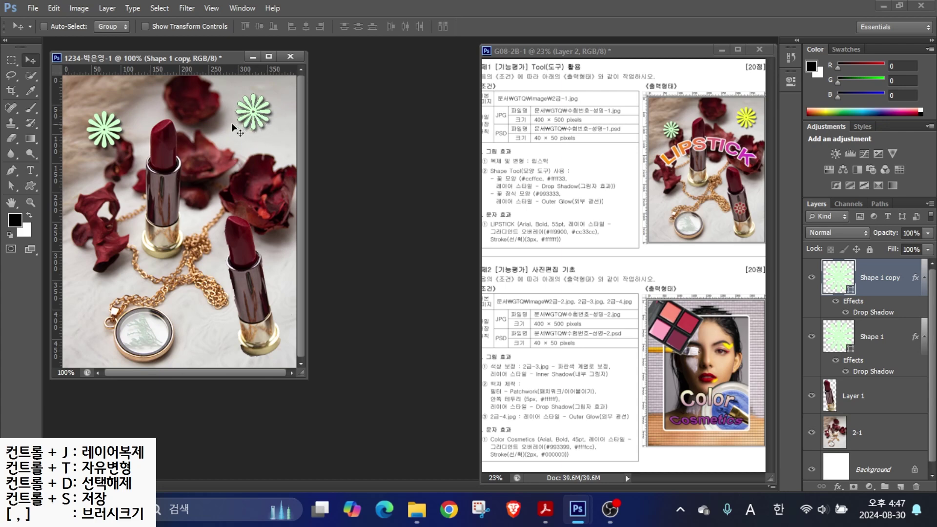
{"action": "key", "text": "ctrl+t"}
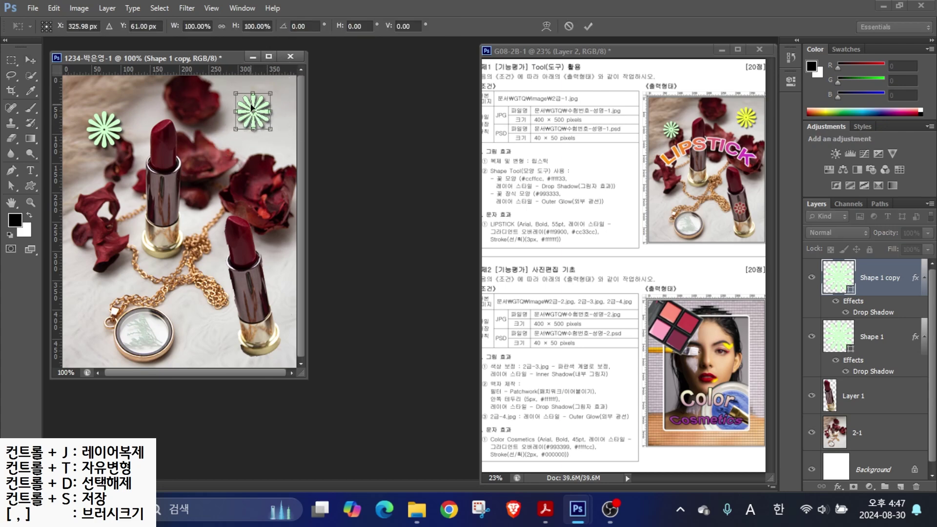
{"action": "mouse_move", "coordinate": [274, 135]}
{"action": "left_mouse_down"}
{"action": "mouse_move", "coordinate": [287, 123]}
{"action": "mouse_move", "coordinate": [284, 146]}
{"action": "mouse_move", "coordinate": [278, 137]}
{"action": "left_mouse_up"}
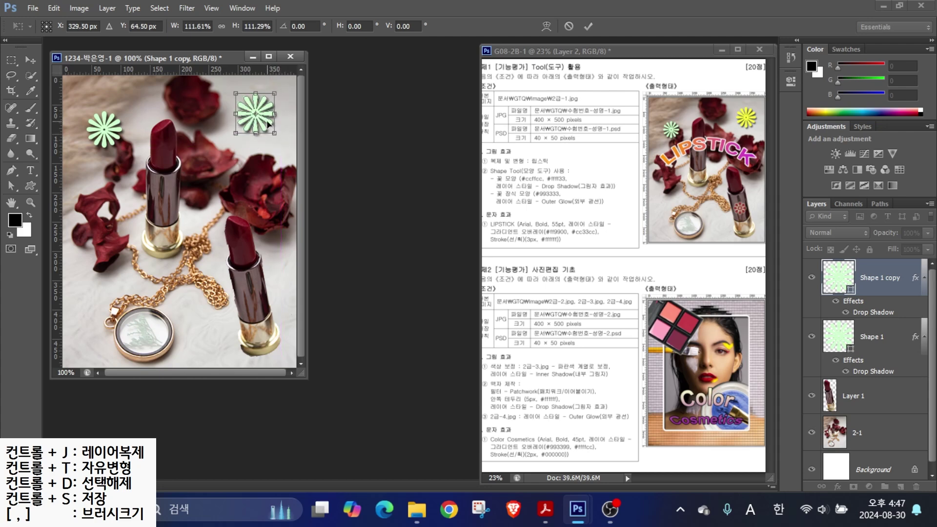
{"action": "key", "text": "Return"}
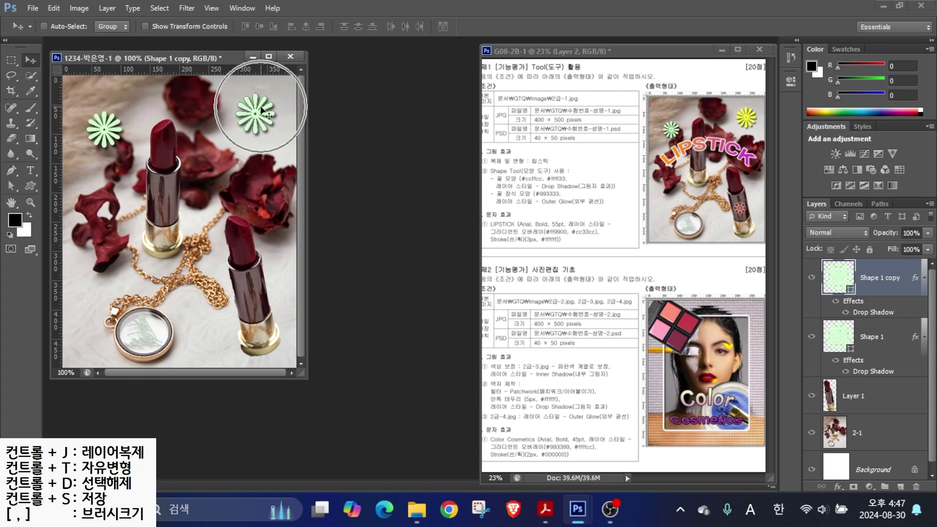
- Recolour the copied flower to #ffff33 and nudge it slightly down-left
{"action": "double_click", "coordinate": [833, 278]}
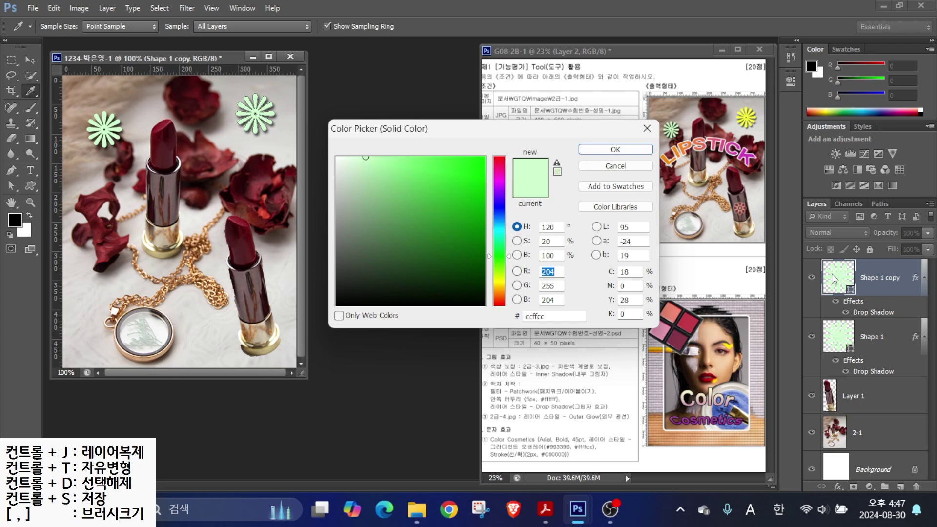
{"action": "double_click", "coordinate": [551, 317]}
{"action": "type", "text": "ffff33"}
{"action": "key", "text": "Return"}
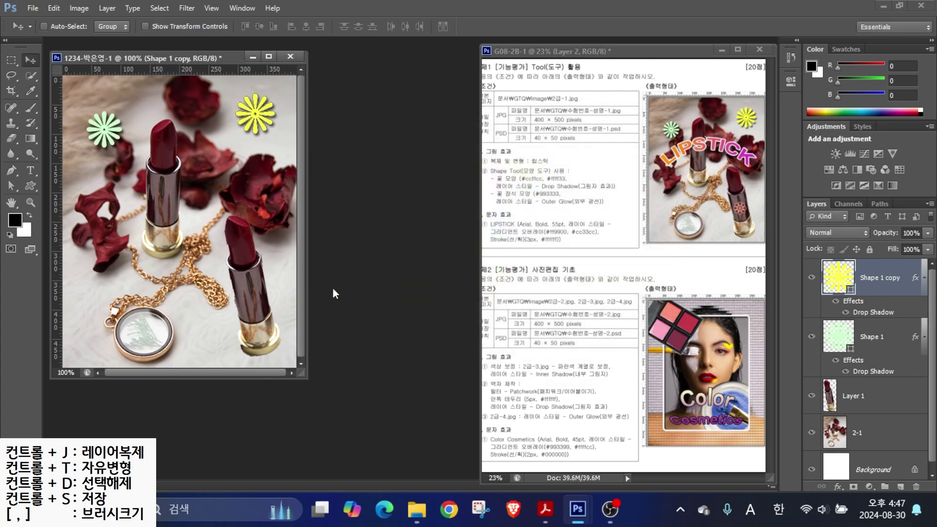
{"action": "left_click_drag", "start_coordinate": [266, 124], "coordinate": [264, 130]}
{"action": "left_click", "coordinate": [30, 186]}
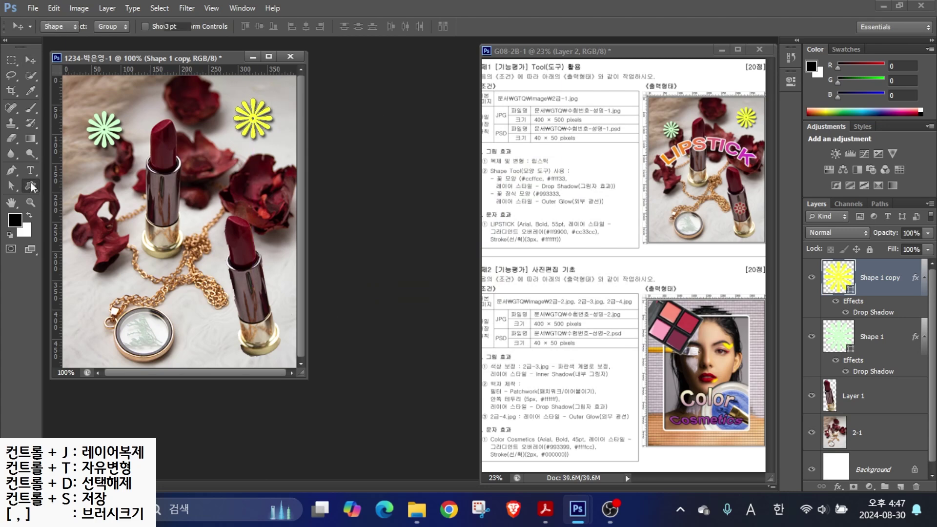
- Choose the flower preset and draw a small flower near the pocket watch
{"action": "left_click", "coordinate": [455, 29]}
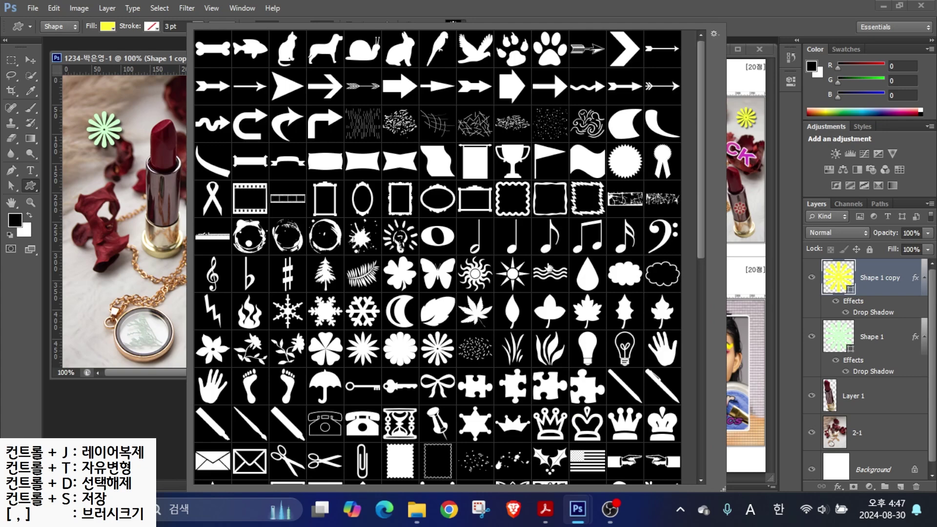
{"action": "scroll", "coordinate": [539, 278], "scroll_direction": "down", "scroll_amount": 1}
{"action": "scroll", "coordinate": [538, 273], "scroll_direction": "down", "scroll_amount": 5}
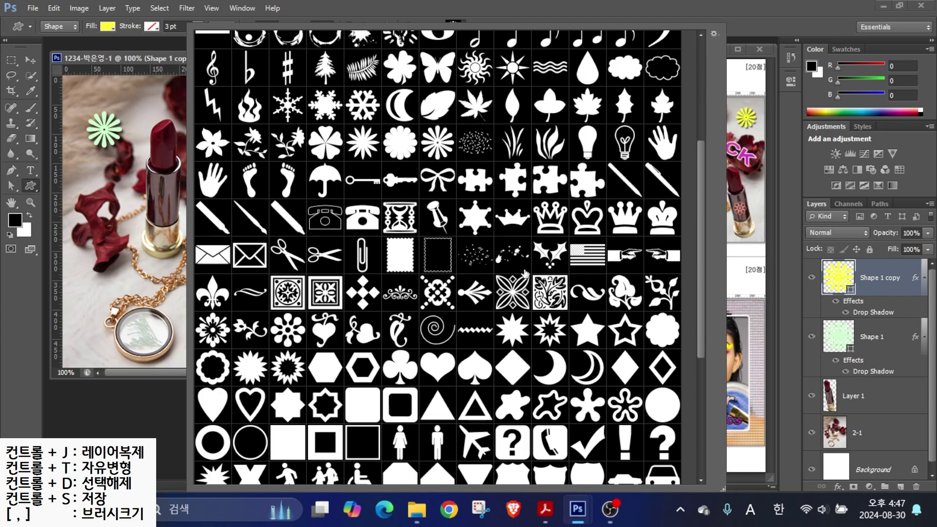
{"action": "left_click", "coordinate": [285, 339]}
{"action": "left_click_drag", "start_coordinate": [113, 272], "coordinate": [140, 311]}
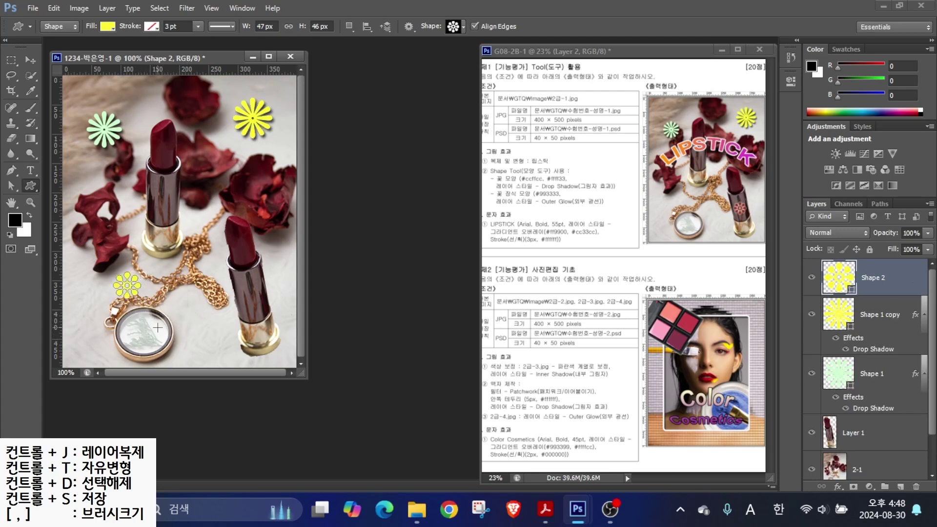
- Move the small flower onto the right-hand lipstick
{"action": "left_click", "coordinate": [30, 59]}
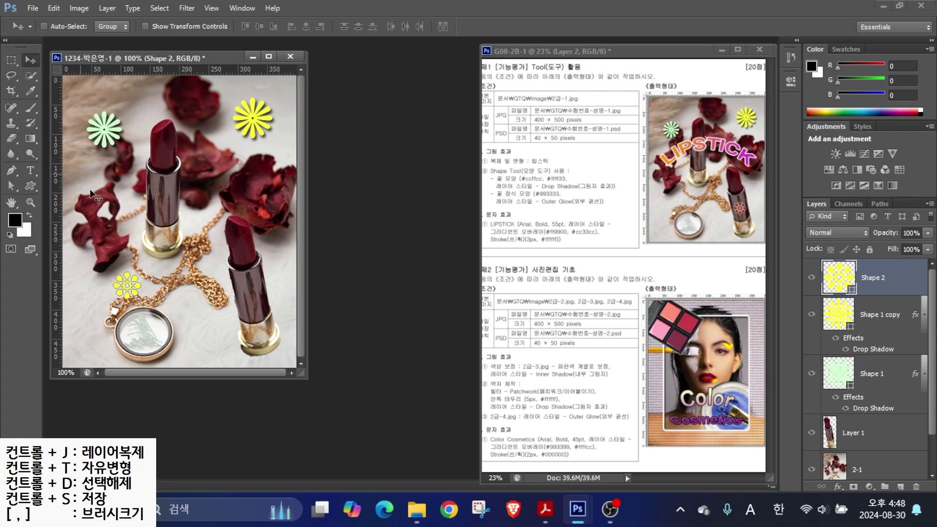
{"action": "left_click_drag", "start_coordinate": [133, 294], "coordinate": [253, 298]}
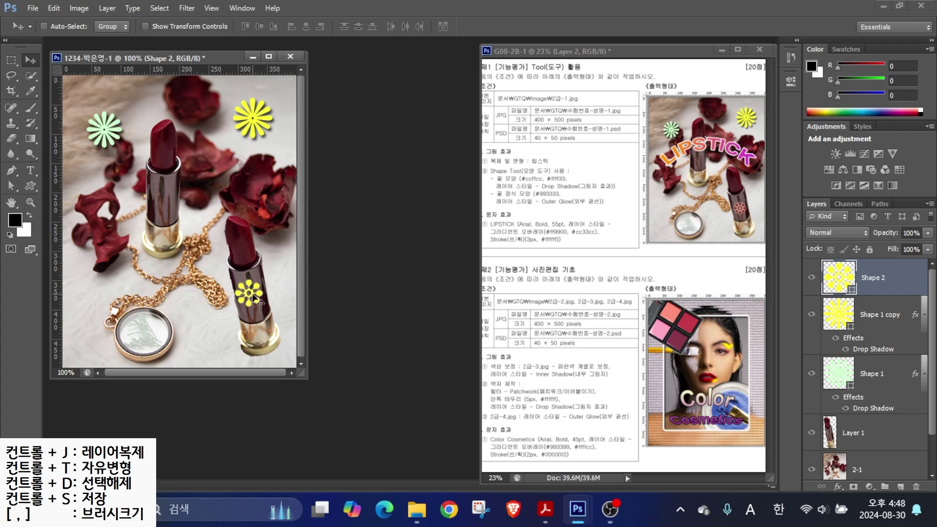
{"action": "left_click_drag", "start_coordinate": [261, 282], "coordinate": [340, 267]}
{"action": "left_click_drag", "start_coordinate": [833, 278], "coordinate": [690, 247]}
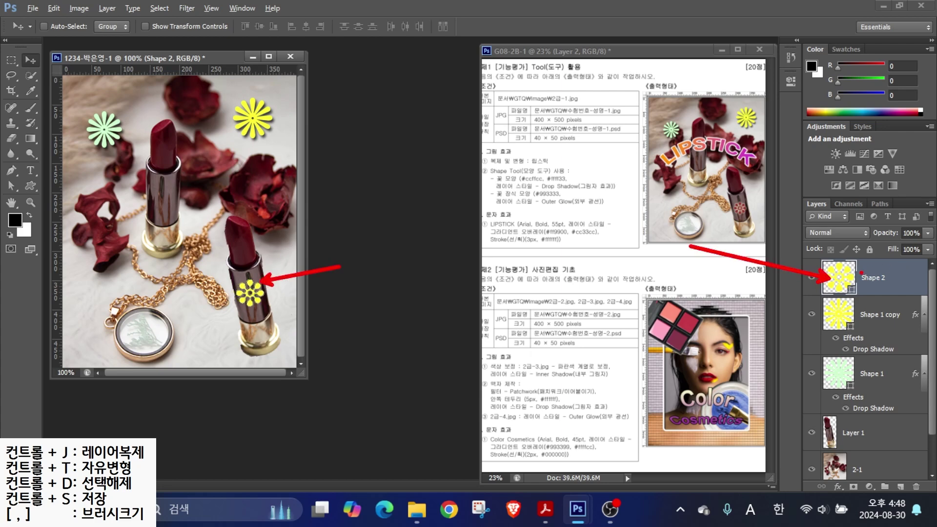
- Change the Shape 2 flower's fill colour to dark red #993333
{"action": "double_click", "coordinate": [838, 276]}
{"action": "left_click", "coordinate": [553, 319]}
{"action": "type", "text": "993333"}
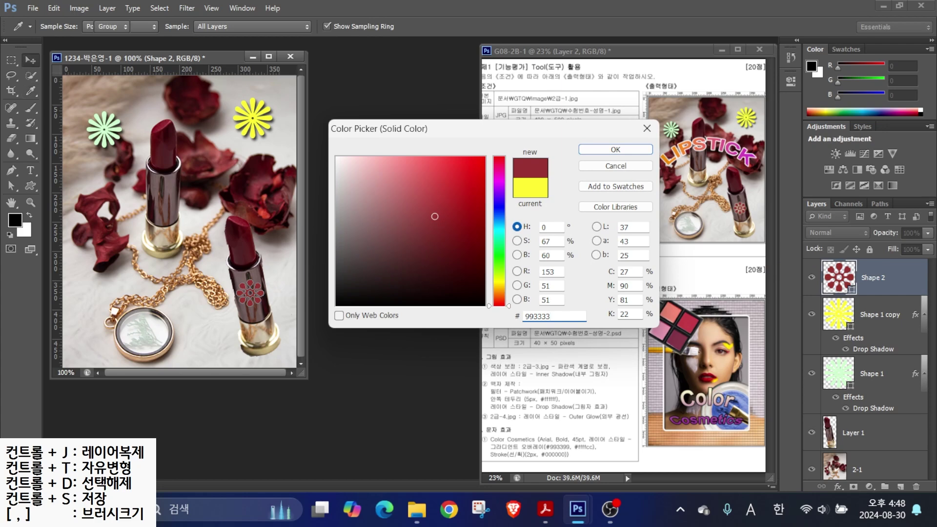
{"action": "key", "text": "Return"}
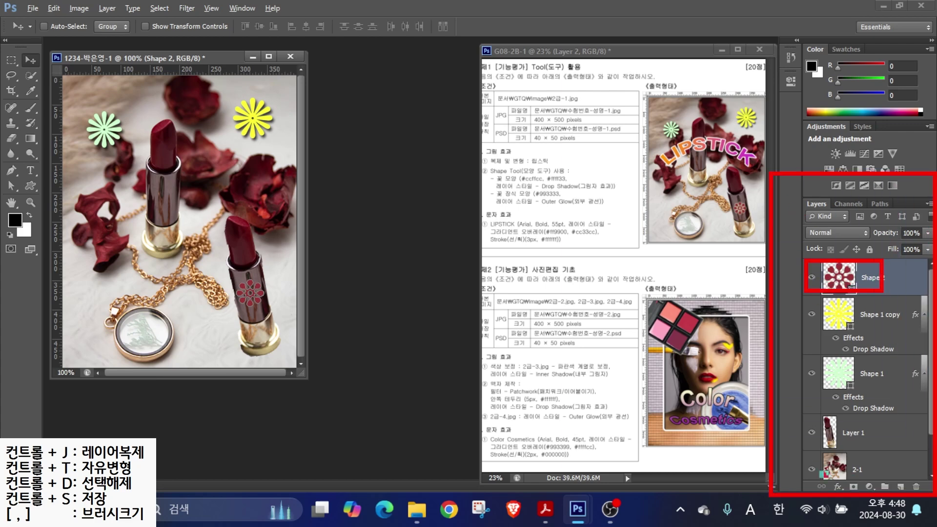
- Apply a default Outer Glow effect to the small flower
{"action": "left_click", "coordinate": [839, 489]}
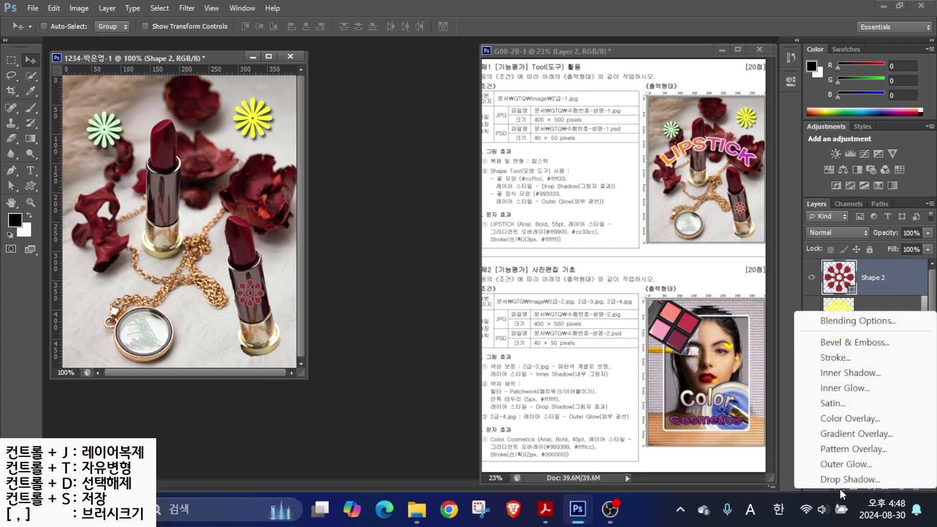
{"action": "left_click", "coordinate": [840, 462]}
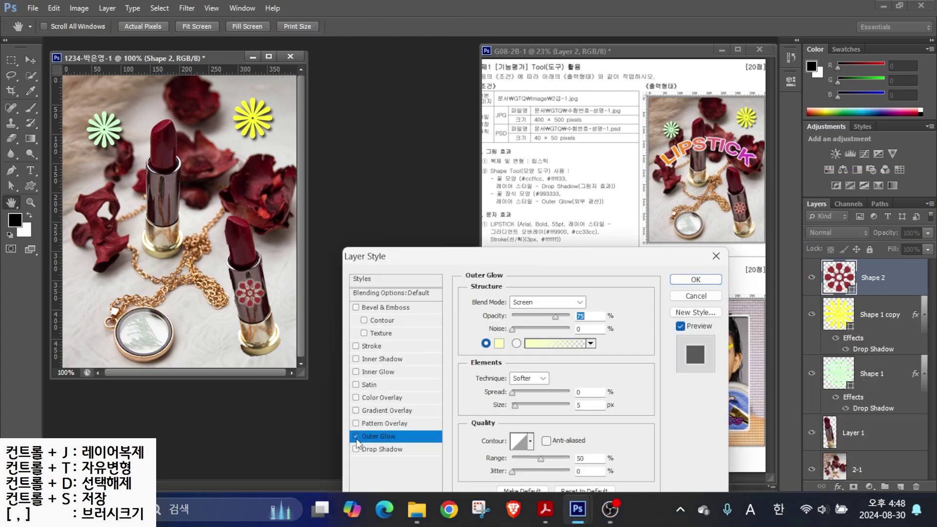
{"action": "left_click", "coordinate": [696, 283]}
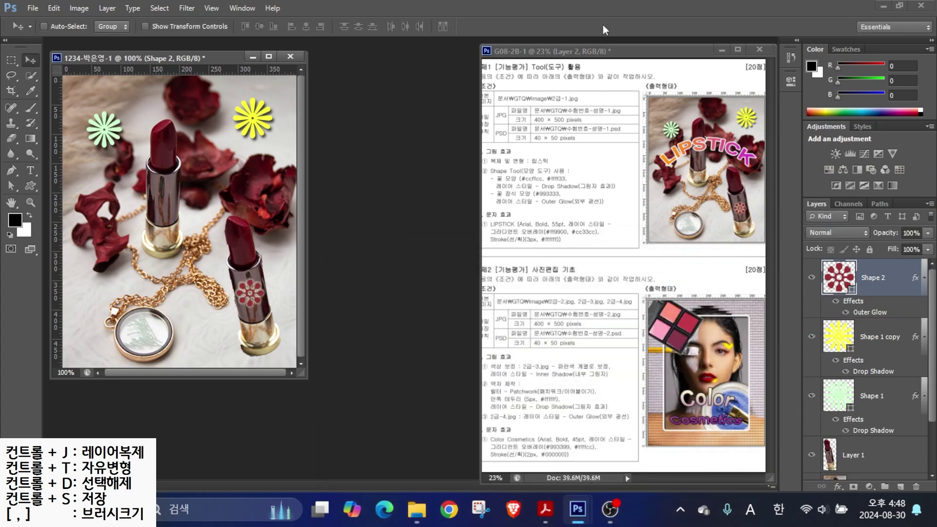
{"action": "left_click", "coordinate": [27, 168]}
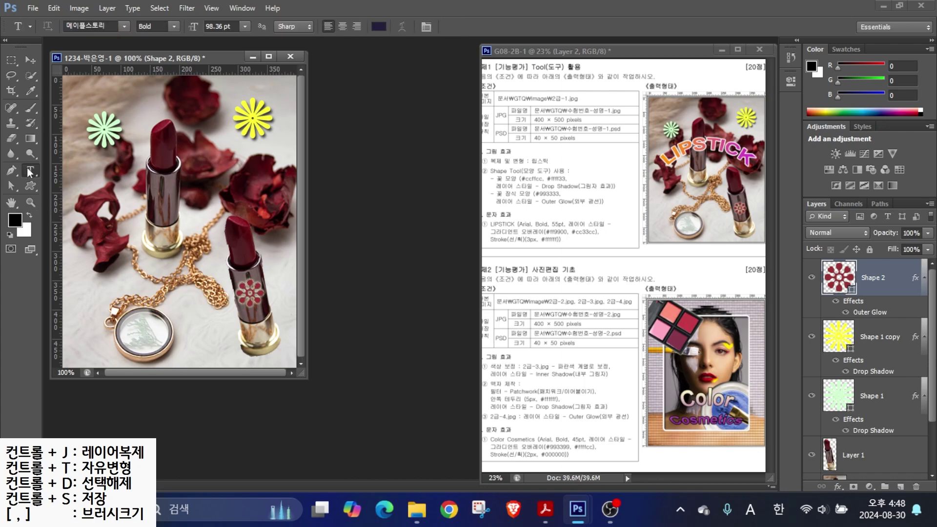
- Type LIPSTICK on the canvas left of centre and commit the text
{"action": "left_click", "coordinate": [101, 212]}
{"action": "type", "text": "LIPSTI"}
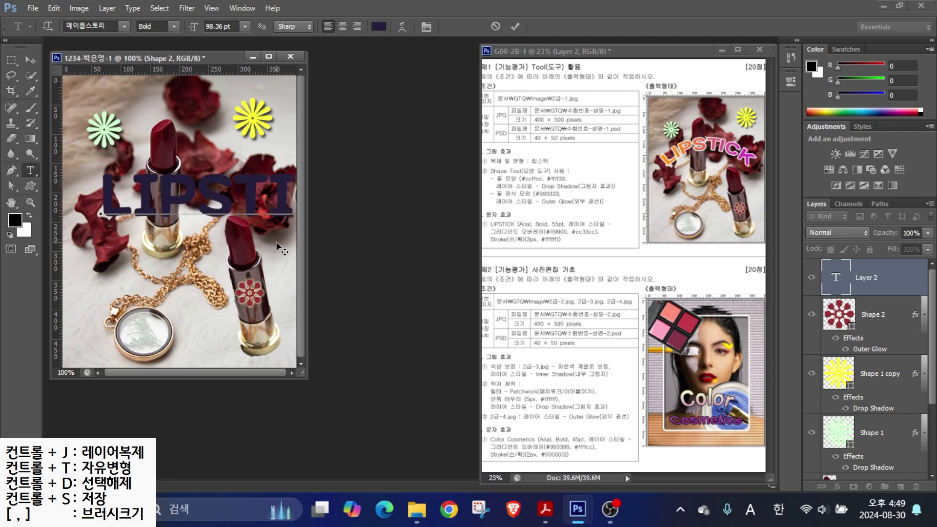
{"action": "key", "text": "ctrl+Return"}
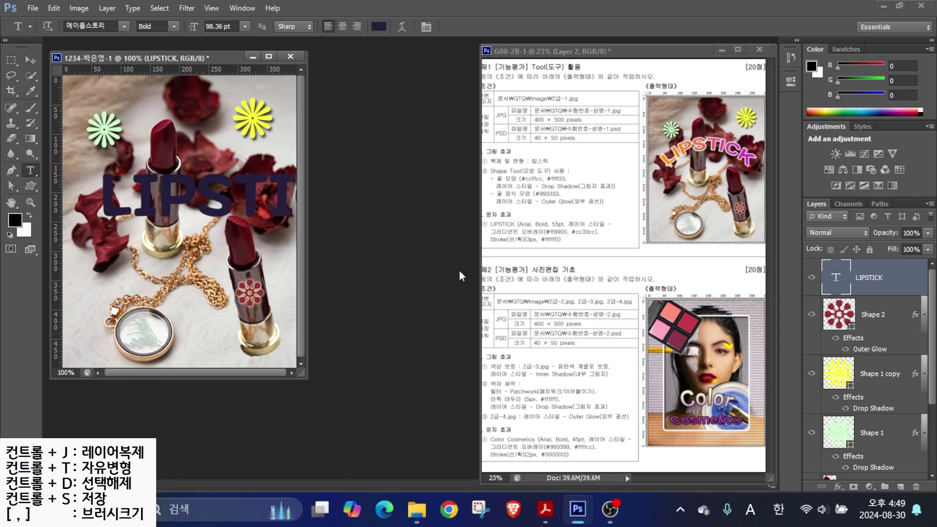
{"action": "left_click_drag", "start_coordinate": [518, 180], "coordinate": [527, 221]}
{"action": "left_click_drag", "start_coordinate": [548, 180], "coordinate": [557, 217]}
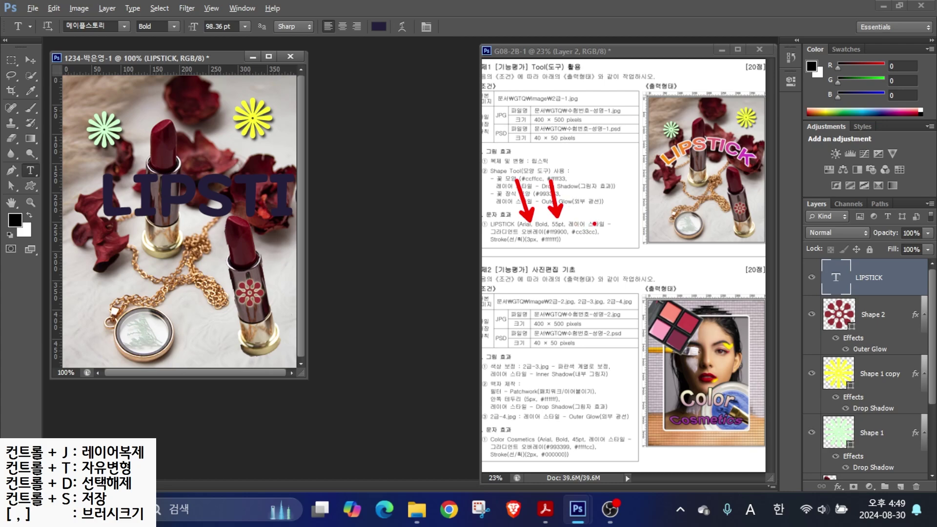
{"action": "left_click_drag", "start_coordinate": [621, 203], "coordinate": [596, 222]}
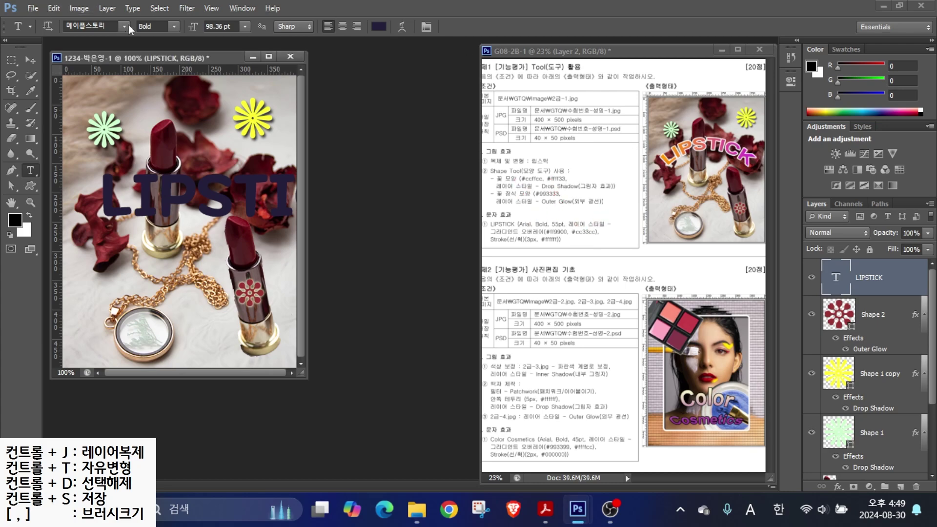
- Set the LIPSTICK text to Arial Bold at 55 pt
{"action": "left_click", "coordinate": [125, 27]}
{"action": "left_click", "coordinate": [95, 351]}
{"action": "key", "text": "Tab"}
{"action": "key", "text": "Tab"}
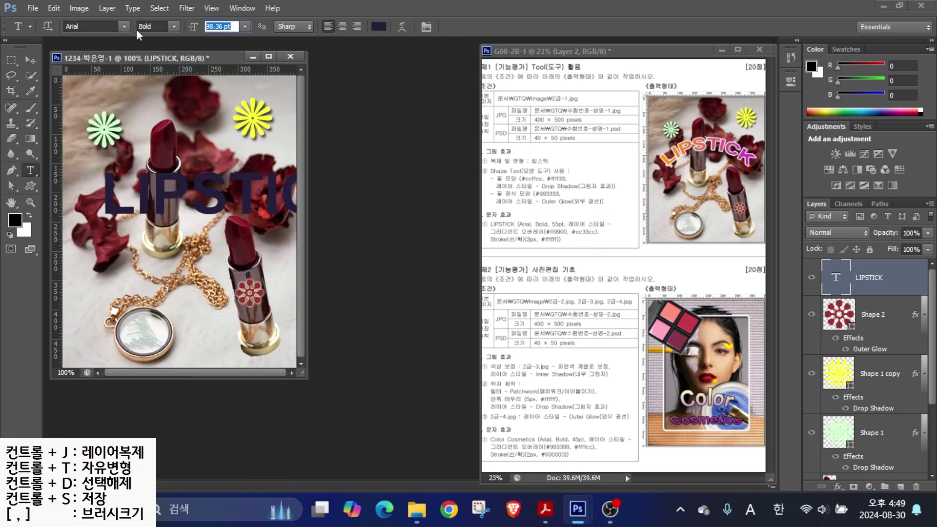
{"action": "type", "text": "55"}
{"action": "key", "text": "Return"}
{"action": "left_click", "coordinate": [838, 487]}
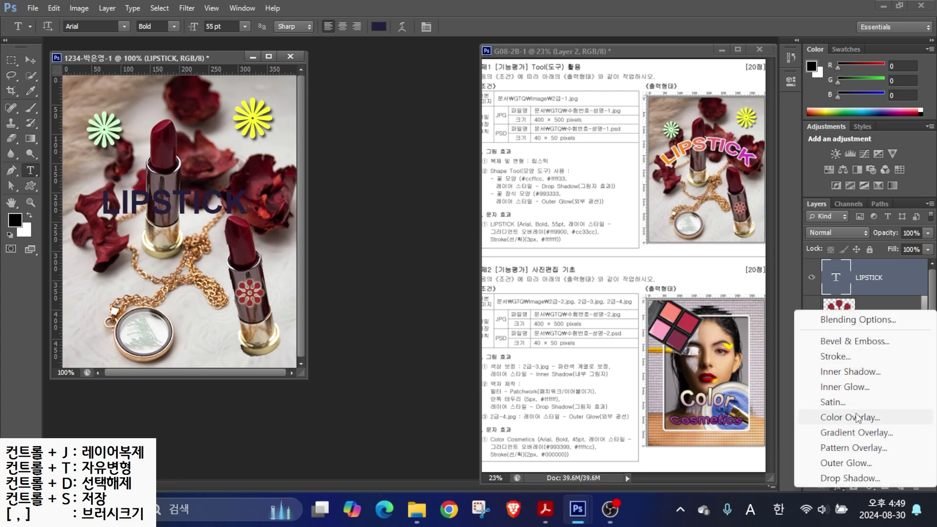
- Add a Gradient Overlay effect to the LIPSTICK text layer
{"action": "left_click", "coordinate": [836, 434]}
{"action": "left_click_drag", "start_coordinate": [454, 457], "coordinate": [259, 113]}
{"action": "key", "text": "alt"}
{"action": "mouse_move", "coordinate": [532, 171]}
{"action": "left_mouse_down"}
{"action": "mouse_move", "coordinate": [554, 227]}
{"action": "mouse_move", "coordinate": [606, 182]}
{"action": "left_mouse_up"}
{"action": "left_click_drag", "start_coordinate": [289, 173], "coordinate": [267, 126]}
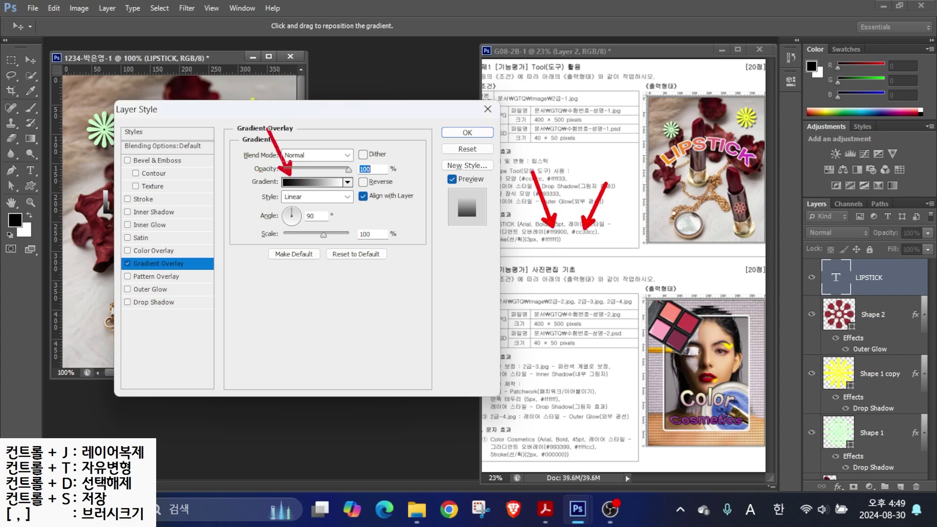
{"action": "left_click_drag", "start_coordinate": [333, 172], "coordinate": [366, 128]}
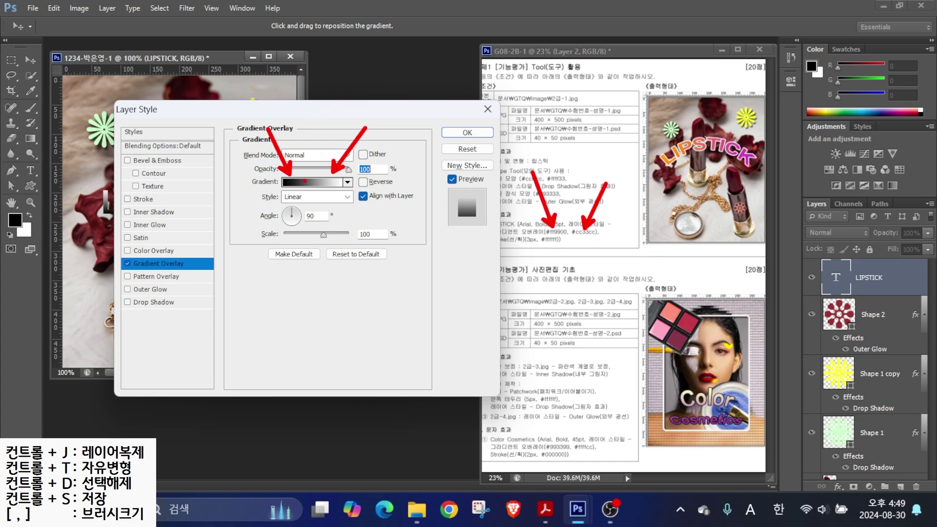
{"action": "key", "text": "Escape"}
- Open the Gradient Editor and mark its colour and opacity stops against the #cc33cc spec
{"action": "left_click", "coordinate": [310, 184]}
{"action": "left_click_drag", "start_coordinate": [513, 132], "coordinate": [309, 85]}
{"action": "key", "text": "alt"}
{"action": "mouse_move", "coordinate": [283, 298]}
{"action": "left_mouse_down"}
{"action": "mouse_move", "coordinate": [249, 299]}
{"action": "mouse_move", "coordinate": [259, 276]}
{"action": "left_mouse_up"}
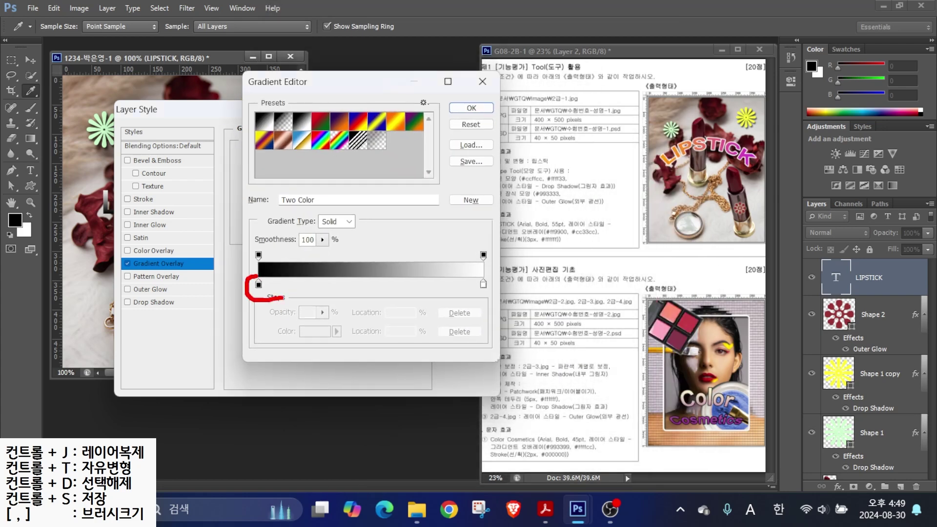
{"action": "mouse_move", "coordinate": [494, 278]}
{"action": "left_mouse_down"}
{"action": "mouse_move", "coordinate": [469, 275]}
{"action": "mouse_move", "coordinate": [494, 295]}
{"action": "left_mouse_up"}
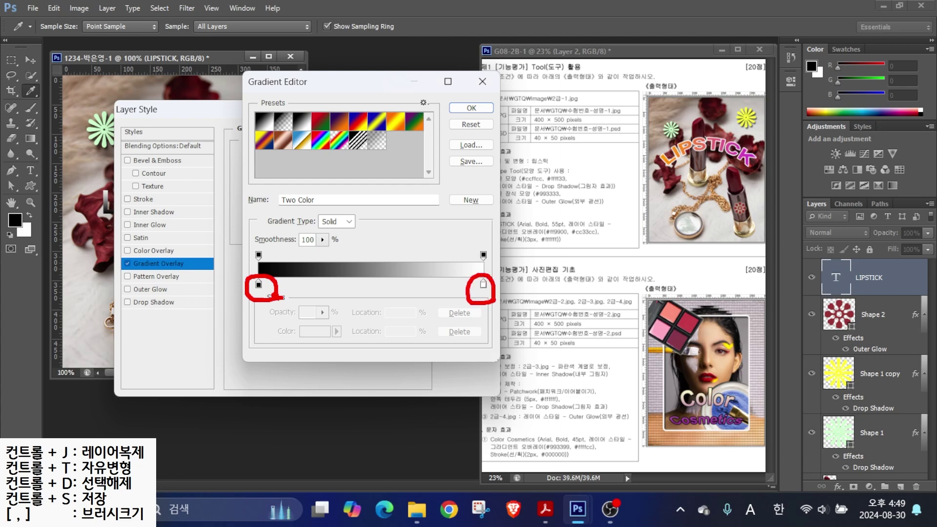
{"action": "left_click_drag", "start_coordinate": [272, 245], "coordinate": [229, 269]}
{"action": "left_click_drag", "start_coordinate": [247, 230], "coordinate": [263, 258]}
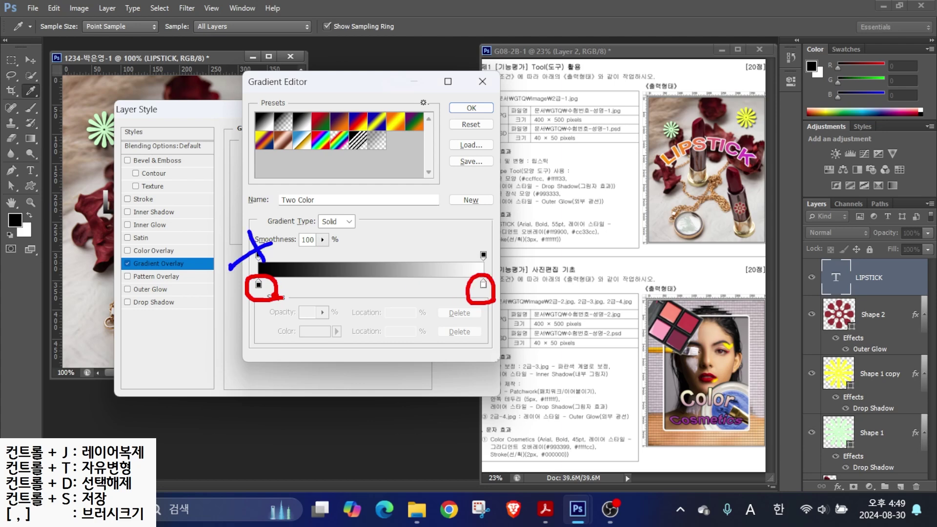
{"action": "left_click_drag", "start_coordinate": [493, 237], "coordinate": [458, 264]}
{"action": "left_click_drag", "start_coordinate": [537, 185], "coordinate": [555, 224]}
{"action": "left_click_drag", "start_coordinate": [609, 188], "coordinate": [580, 224]}
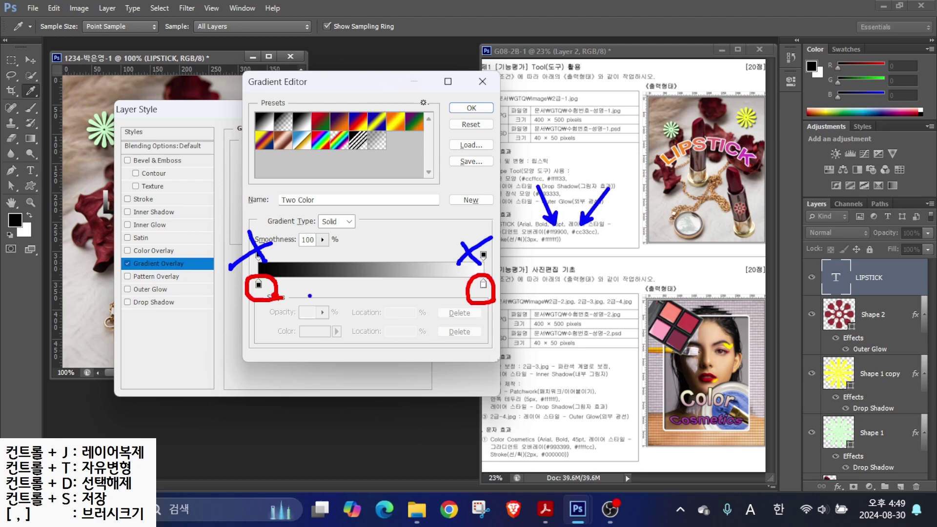
{"action": "mouse_move", "coordinate": [281, 290]}
{"action": "left_mouse_down"}
{"action": "mouse_move", "coordinate": [263, 261]}
{"action": "mouse_move", "coordinate": [286, 288]}
{"action": "mouse_move", "coordinate": [271, 299]}
{"action": "left_mouse_up"}
{"action": "key", "text": "Escape"}
- Set the gradient's left stop to #993333 and right stop to #cc33cc
{"action": "double_click", "coordinate": [259, 285]}
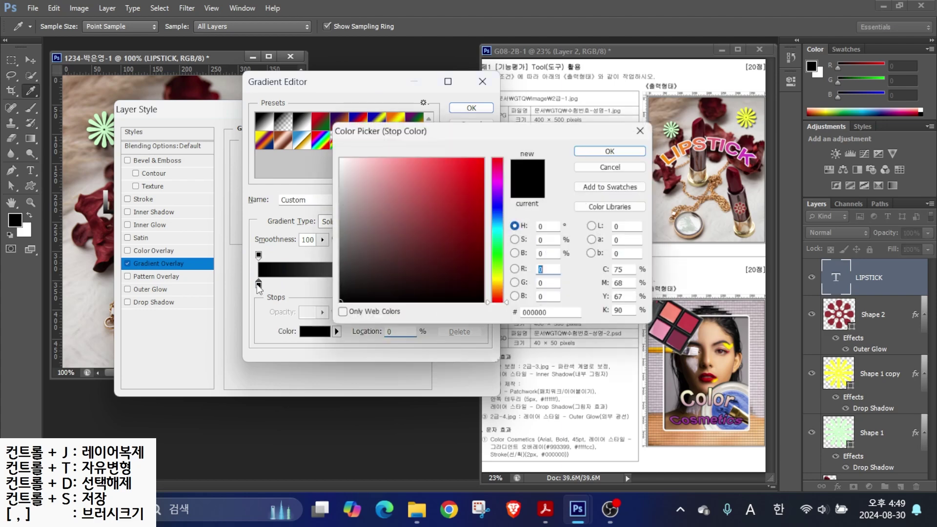
{"action": "left_click", "coordinate": [552, 315]}
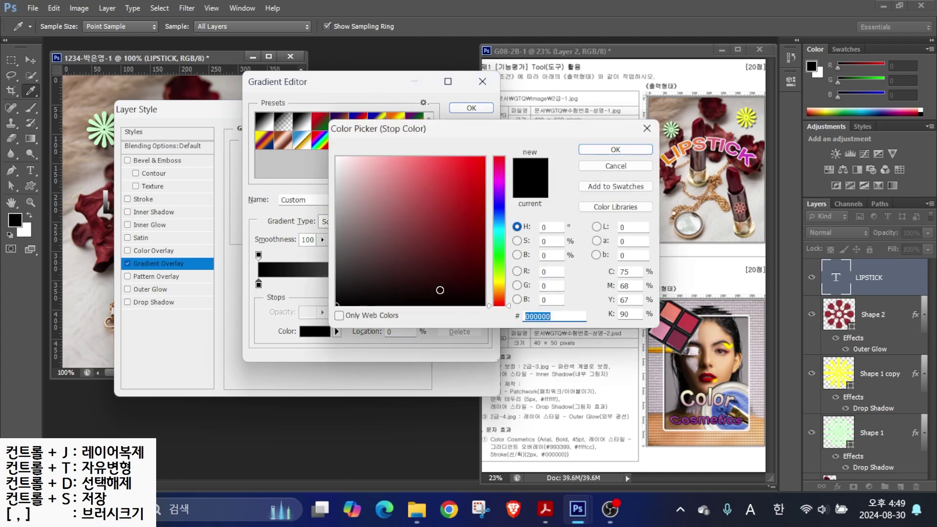
{"action": "type", "text": "993333"}
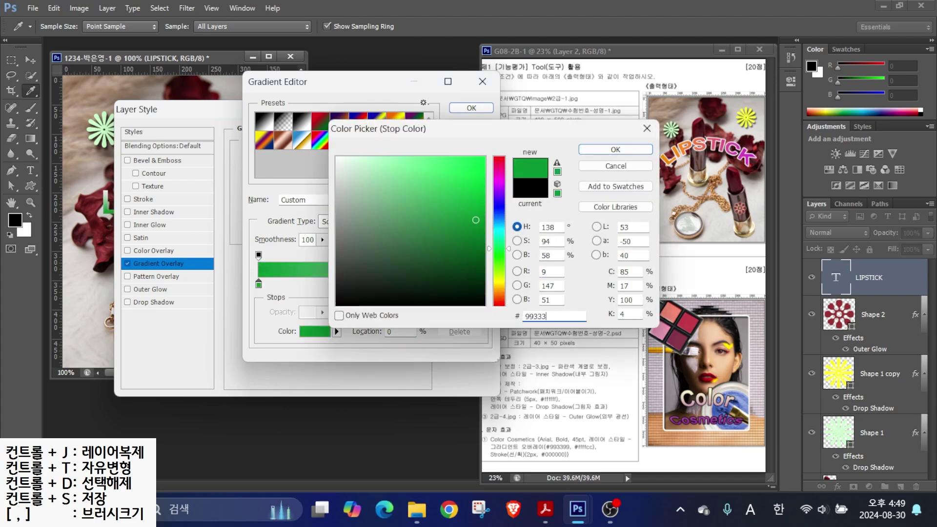
{"action": "key", "text": "Return"}
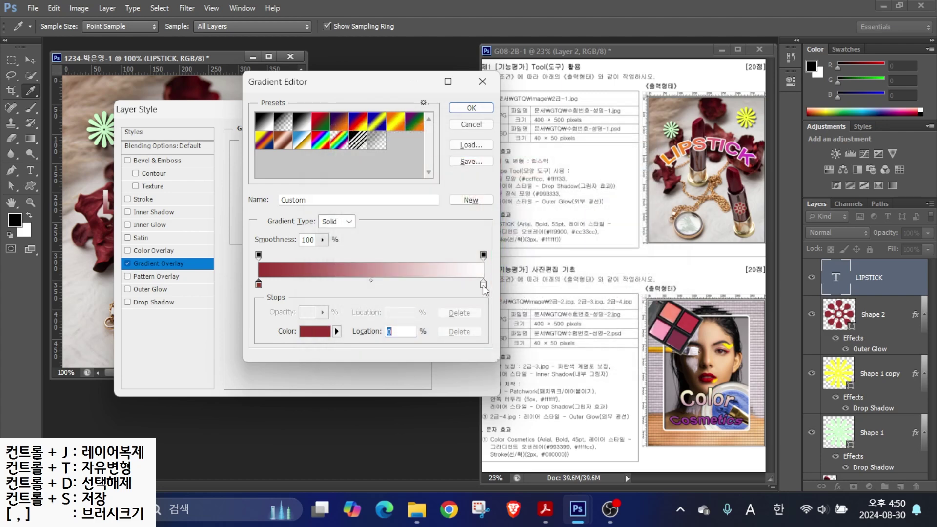
{"action": "double_click", "coordinate": [484, 283]}
{"action": "left_click", "coordinate": [552, 317]}
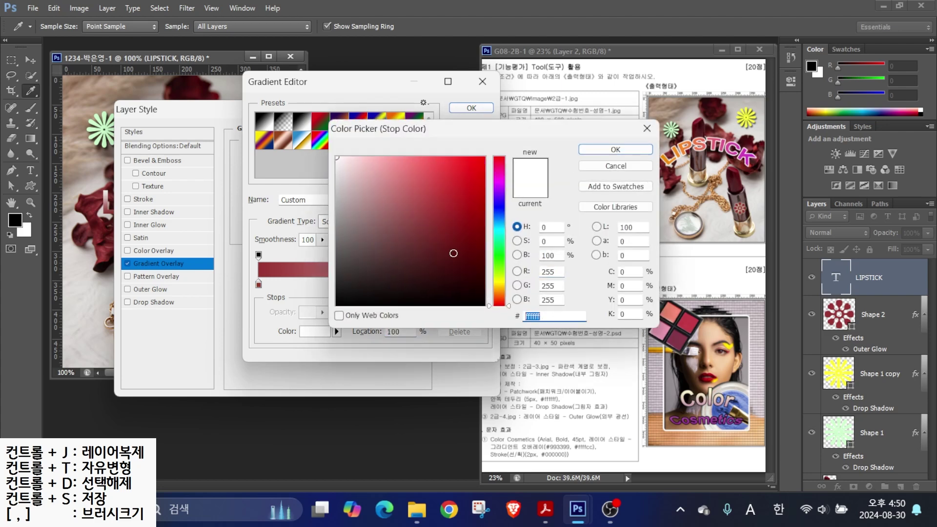
{"action": "type", "text": "cc33cc"}
{"action": "key", "text": "Return"}
{"action": "key", "text": "Return"}
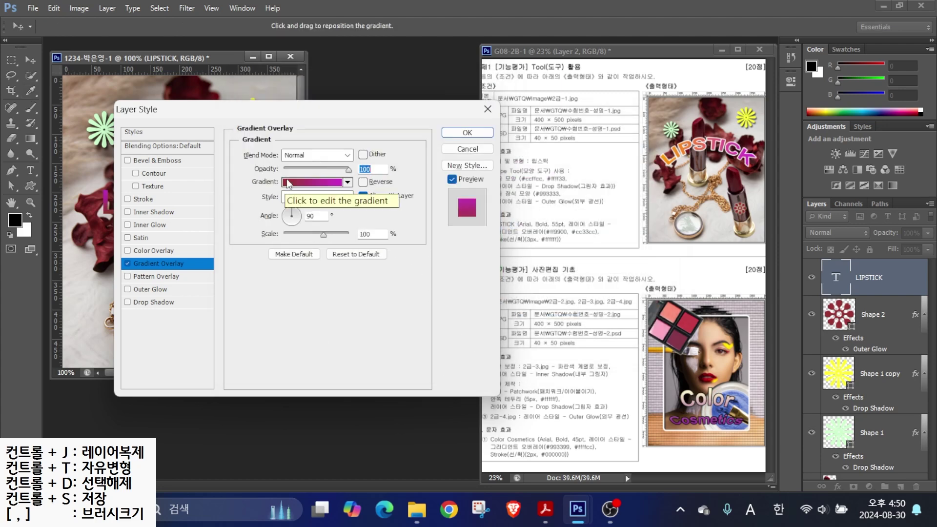
- Set the gradient angle to 4° so it runs across LIPSTICK from L to K
{"action": "key", "text": "alt"}
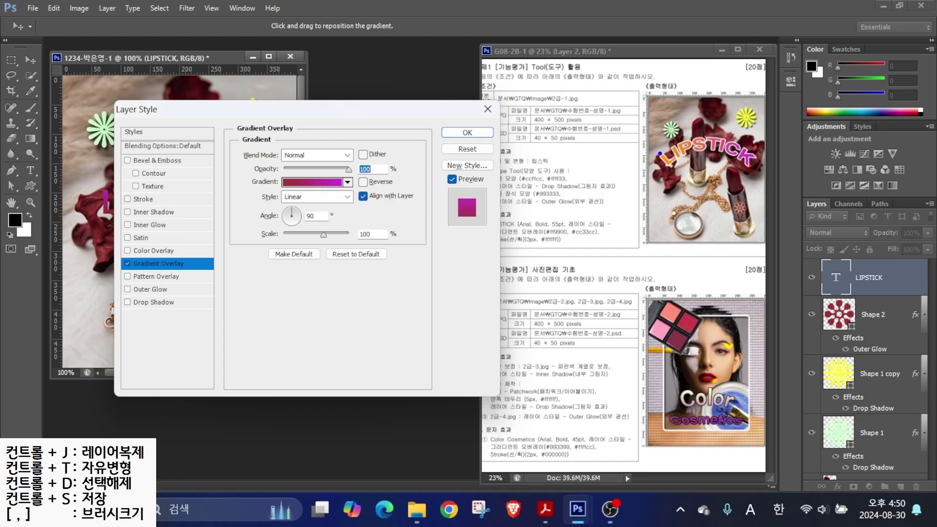
{"action": "left_click_drag", "start_coordinate": [657, 152], "coordinate": [632, 119]}
{"action": "left_click_drag", "start_coordinate": [751, 142], "coordinate": [802, 112]}
{"action": "left_click_drag", "start_coordinate": [454, 201], "coordinate": [399, 163]}
{"action": "left_click_drag", "start_coordinate": [457, 215], "coordinate": [423, 253]}
{"action": "key", "text": "Escape"}
{"action": "left_click_drag", "start_coordinate": [293, 220], "coordinate": [306, 222]}
{"action": "left_click", "coordinate": [301, 221]}
- Change the gradient's left colour stop to orange
{"action": "left_click", "coordinate": [307, 182]}
{"action": "left_click", "coordinate": [259, 284]}
{"action": "left_click", "coordinate": [314, 332]}
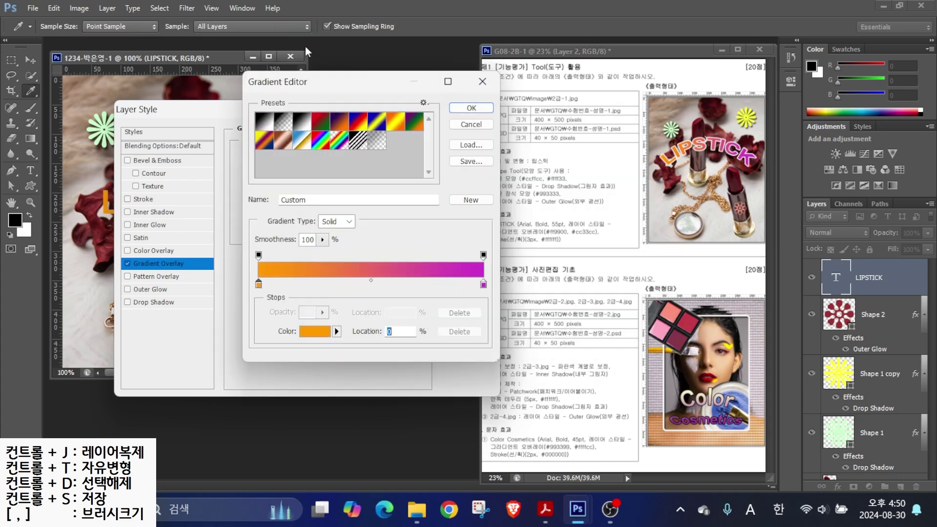
{"action": "key", "text": "Return"}
- Turn on the Stroke effect for the LIPSTICK text in Layer Style
{"action": "key", "text": "alt"}
{"action": "left_click_drag", "start_coordinate": [516, 236], "coordinate": [538, 195]}
{"action": "mouse_move", "coordinate": [126, 191]}
{"action": "left_mouse_down"}
{"action": "mouse_move", "coordinate": [171, 151]}
{"action": "mouse_move", "coordinate": [138, 206]}
{"action": "mouse_move", "coordinate": [213, 206]}
{"action": "left_mouse_up"}
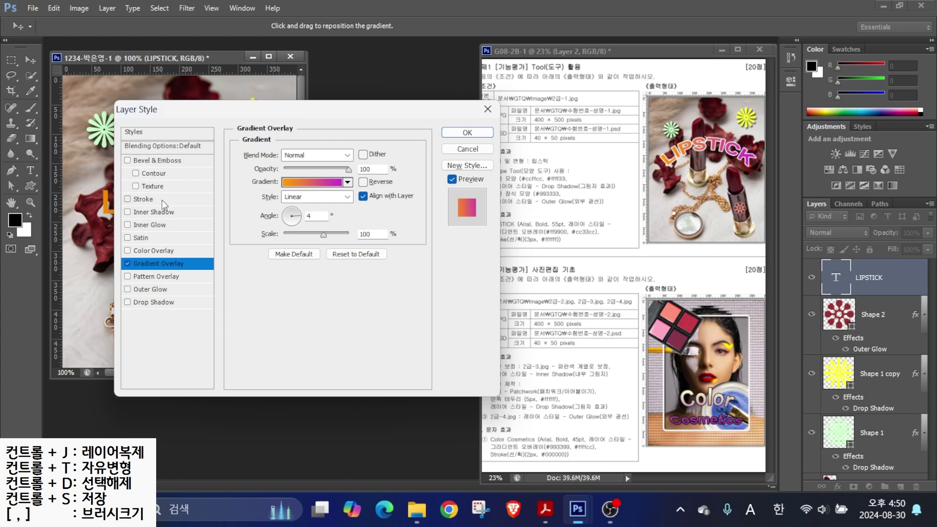
{"action": "left_click", "coordinate": [143, 199]}
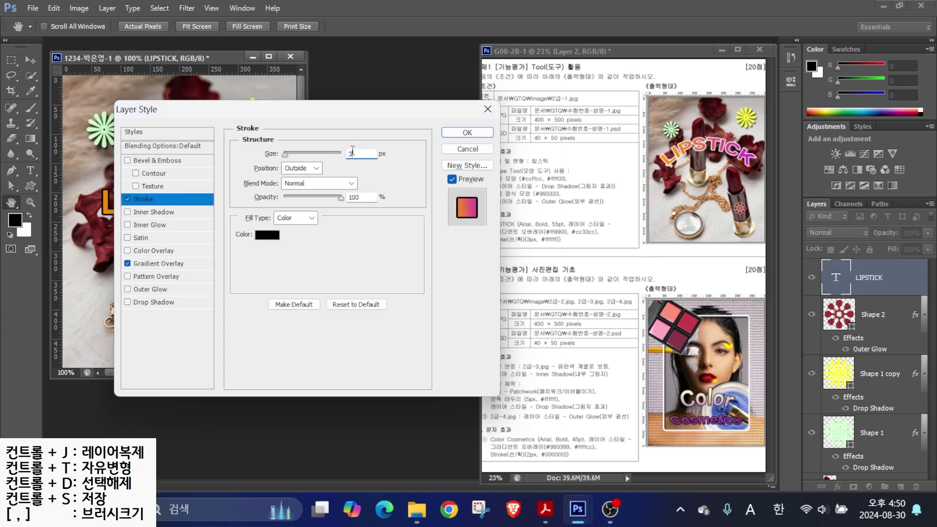
- Make the stroke white and apply the Stroke and Gradient Overlay styles
{"action": "left_click", "coordinate": [268, 235]}
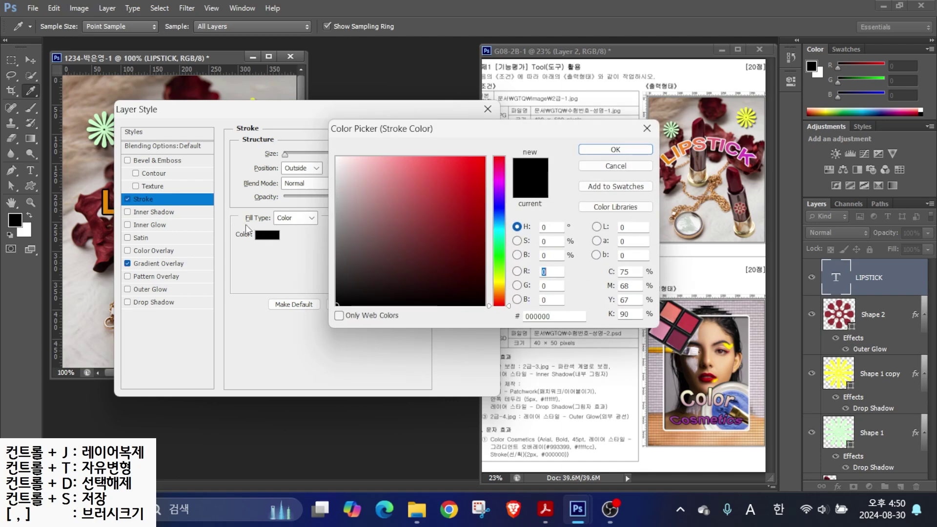
{"action": "left_click", "coordinate": [615, 149]}
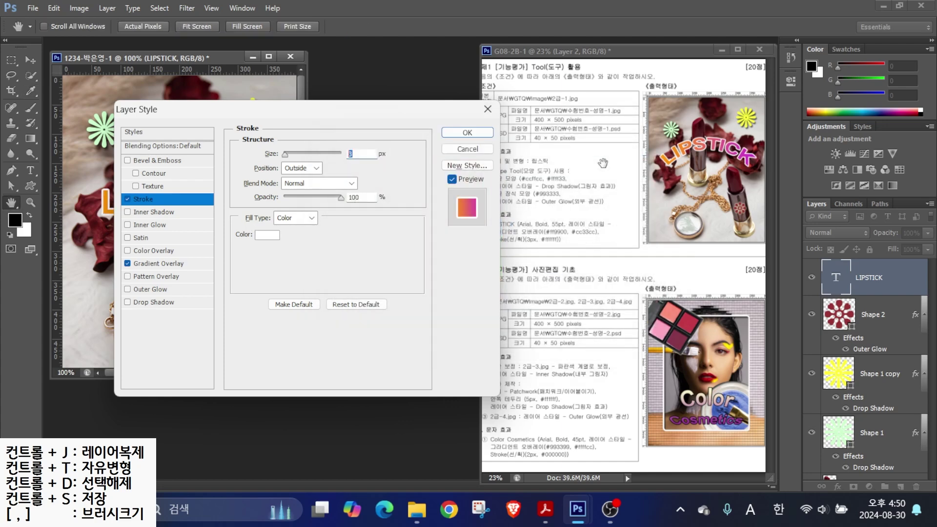
{"action": "left_click", "coordinate": [473, 126]}
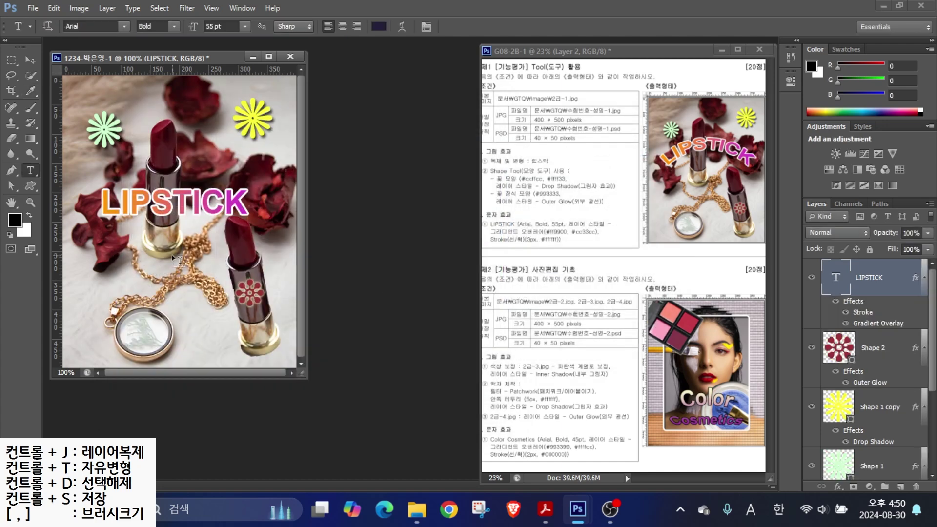
- Nudge the LIPSTICK text slightly up and right with the Move tool
{"action": "left_click", "coordinate": [30, 61]}
{"action": "left_click_drag", "start_coordinate": [189, 204], "coordinate": [205, 191]}
{"action": "mouse_move", "coordinate": [669, 182]}
{"action": "left_mouse_down"}
{"action": "mouse_move", "coordinate": [773, 169]}
{"action": "mouse_move", "coordinate": [784, 192]}
{"action": "left_mouse_up"}
{"action": "mouse_move", "coordinate": [583, 251]}
{"action": "left_mouse_down"}
{"action": "mouse_move", "coordinate": [492, 240]}
{"action": "mouse_move", "coordinate": [598, 231]}
{"action": "mouse_move", "coordinate": [593, 262]}
{"action": "left_mouse_up"}
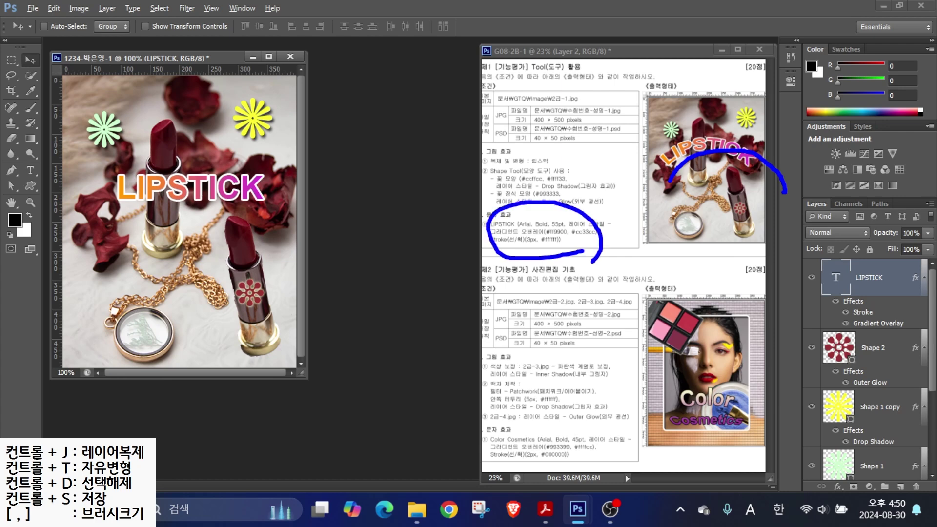
{"action": "left_click", "coordinate": [31, 171]}
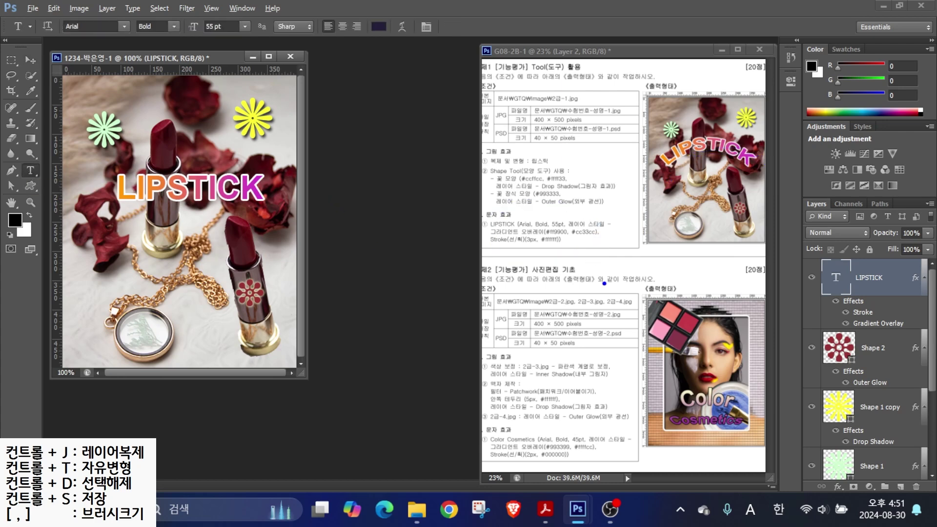
{"action": "left_click_drag", "start_coordinate": [773, 259], "coordinate": [907, 299]}
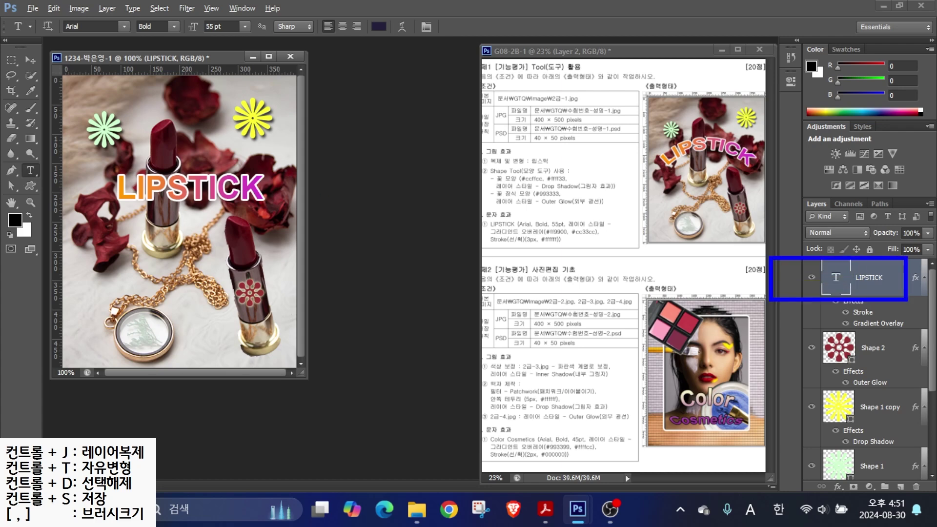
{"action": "left_click_drag", "start_coordinate": [15, 152], "coordinate": [70, 198]}
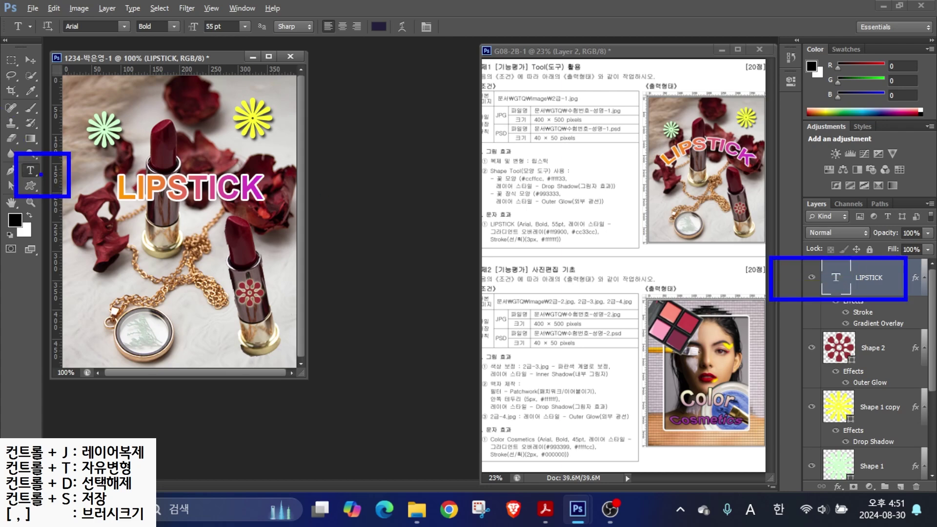
- Warp LIPSTICK with the Arc style at Bend +44 and reposition it on the photo
{"action": "mouse_move", "coordinate": [20, 17]}
{"action": "left_mouse_down"}
{"action": "mouse_move", "coordinate": [497, 36]}
{"action": "mouse_move", "coordinate": [510, 55]}
{"action": "left_mouse_up"}
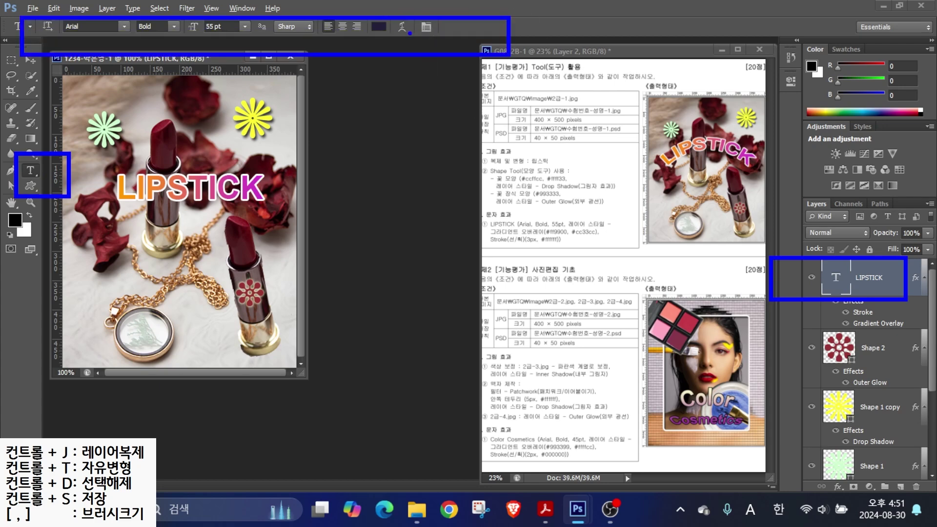
{"action": "mouse_move", "coordinate": [415, 38]}
{"action": "left_mouse_down"}
{"action": "mouse_move", "coordinate": [396, 15]}
{"action": "mouse_move", "coordinate": [436, 72]}
{"action": "left_mouse_up"}
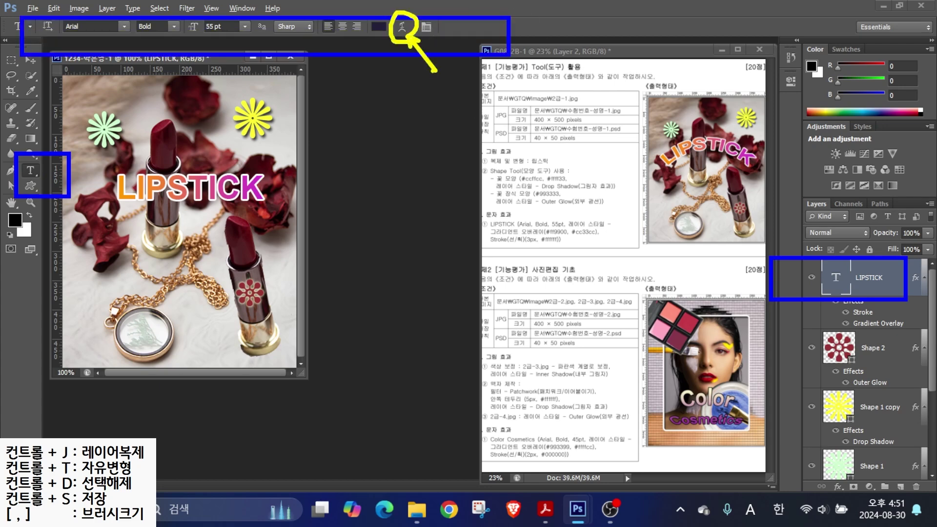
{"action": "key", "text": "Escape"}
{"action": "left_click", "coordinate": [403, 27]}
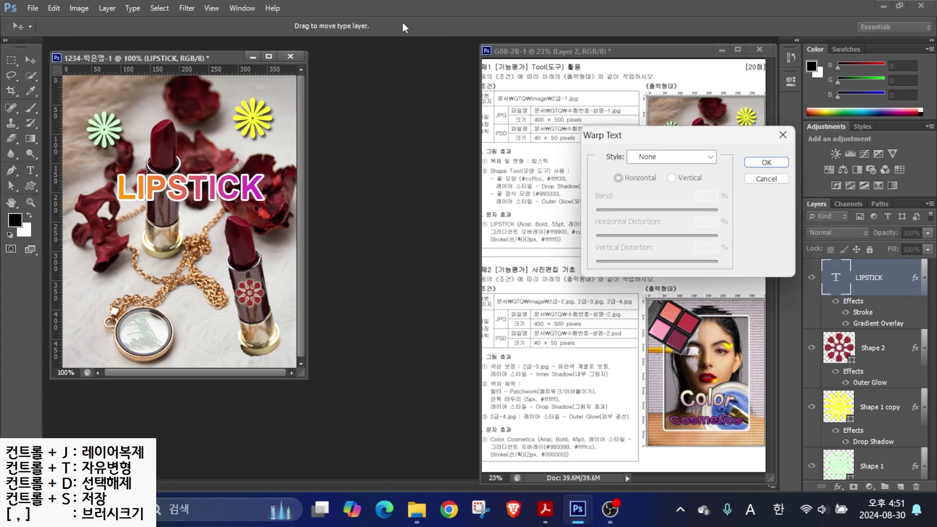
{"action": "left_click_drag", "start_coordinate": [646, 134], "coordinate": [364, 123]}
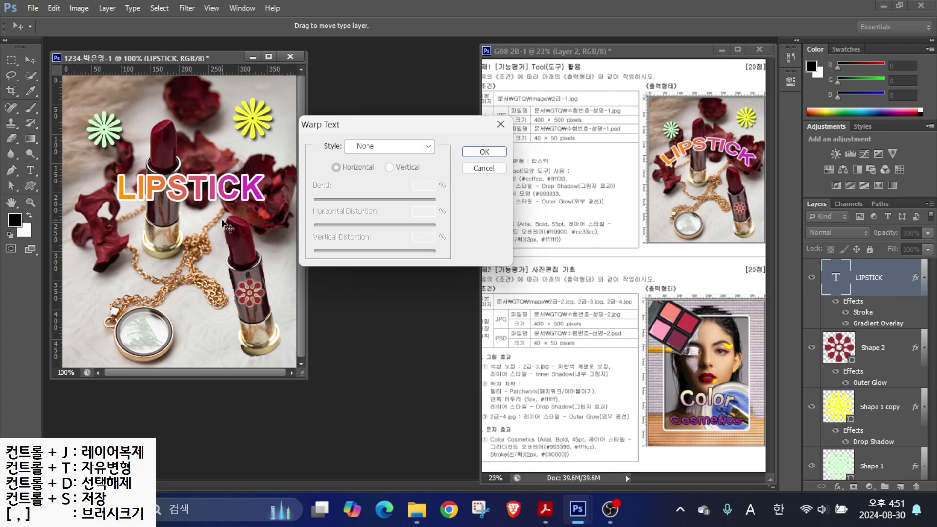
{"action": "left_click", "coordinate": [369, 147]}
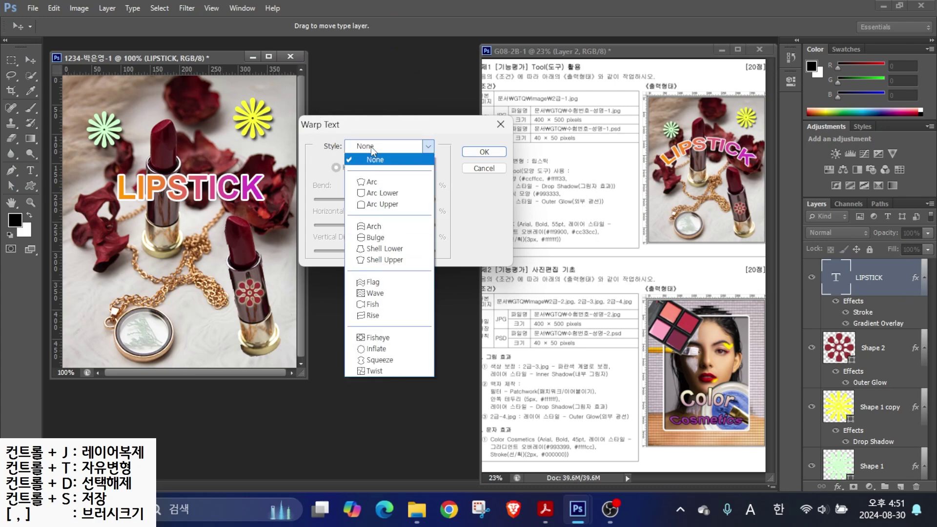
{"action": "left_click", "coordinate": [377, 183]}
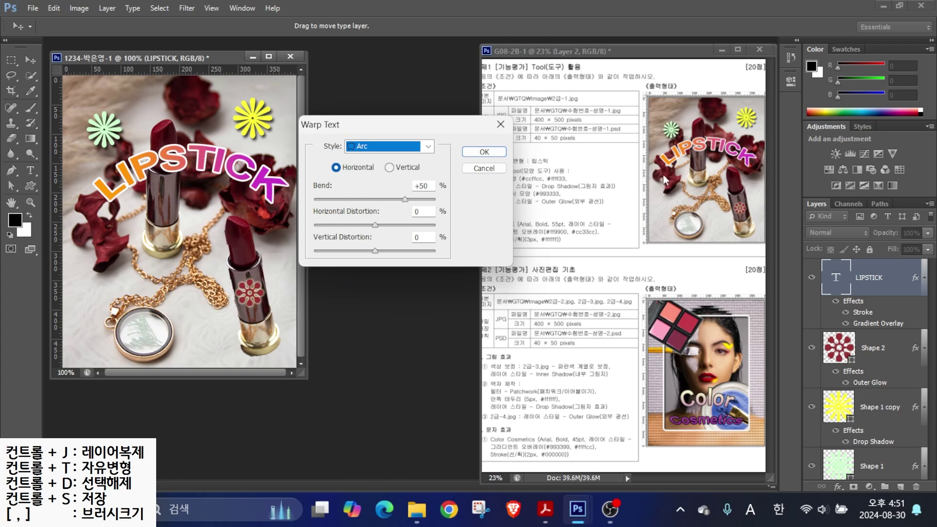
{"action": "mouse_move", "coordinate": [404, 199]}
{"action": "left_mouse_down"}
{"action": "mouse_move", "coordinate": [306, 198]}
{"action": "mouse_move", "coordinate": [413, 202]}
{"action": "mouse_move", "coordinate": [401, 198]}
{"action": "left_mouse_up"}
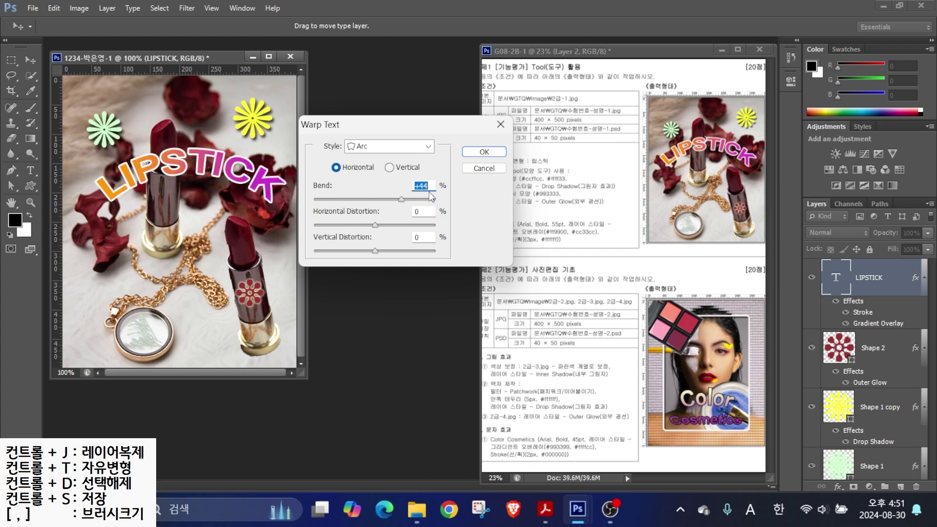
{"action": "left_click", "coordinate": [484, 152]}
{"action": "mouse_move", "coordinate": [149, 168]}
{"action": "left_mouse_down"}
{"action": "mouse_move", "coordinate": [141, 169]}
{"action": "mouse_move", "coordinate": [147, 177]}
{"action": "left_mouse_up"}
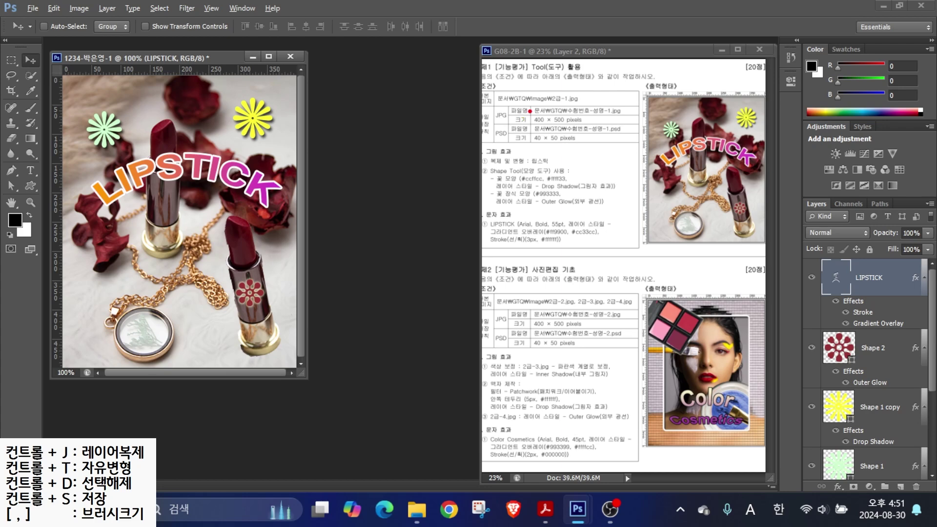
- Mark the JPG 400 × 500 and PSD save requirements in the spec and open the File menu
{"action": "mouse_move", "coordinate": [513, 121]}
{"action": "left_mouse_down"}
{"action": "mouse_move", "coordinate": [480, 105]}
{"action": "mouse_move", "coordinate": [532, 124]}
{"action": "mouse_move", "coordinate": [605, 124]}
{"action": "left_mouse_up"}
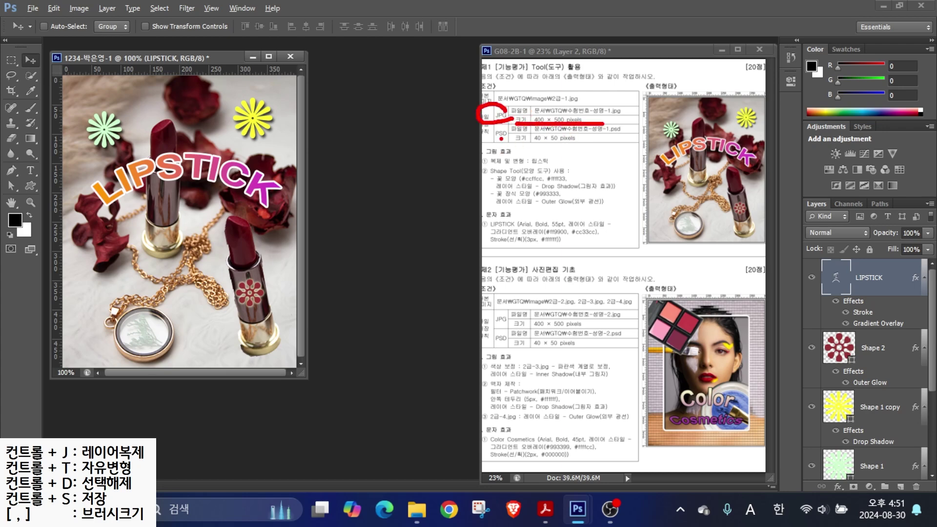
{"action": "mouse_move", "coordinate": [511, 138]}
{"action": "left_mouse_down"}
{"action": "mouse_move", "coordinate": [490, 137]}
{"action": "mouse_move", "coordinate": [510, 124]}
{"action": "mouse_move", "coordinate": [595, 143]}
{"action": "left_mouse_up"}
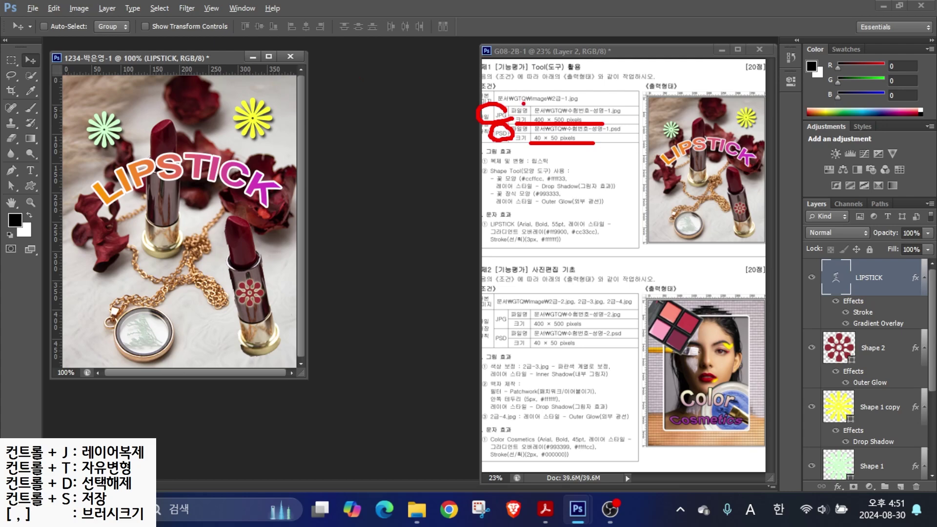
{"action": "key", "text": "Escape"}
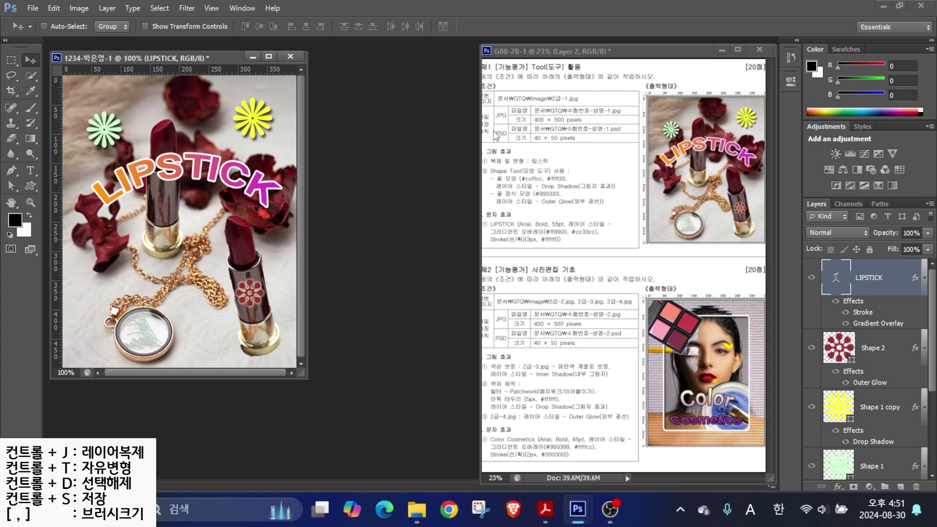
{"action": "left_click", "coordinate": [34, 11]}
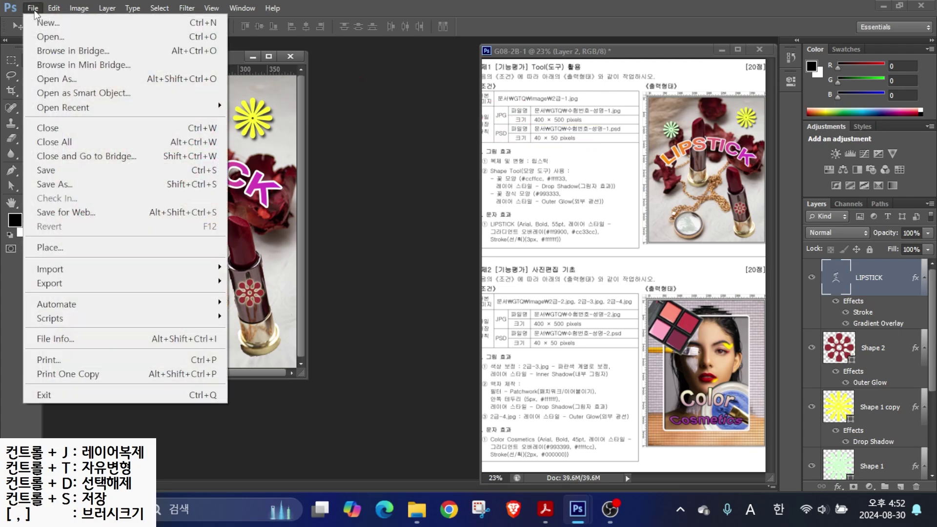
- Save the image as a JPEG at Quality 12 in Documents > GTQ
{"action": "left_click", "coordinate": [59, 170]}
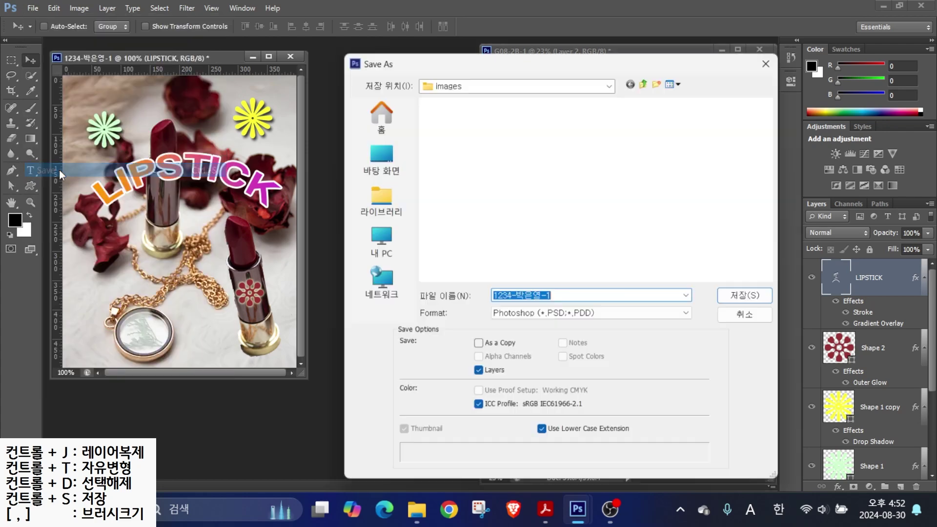
{"action": "left_click", "coordinate": [379, 200]}
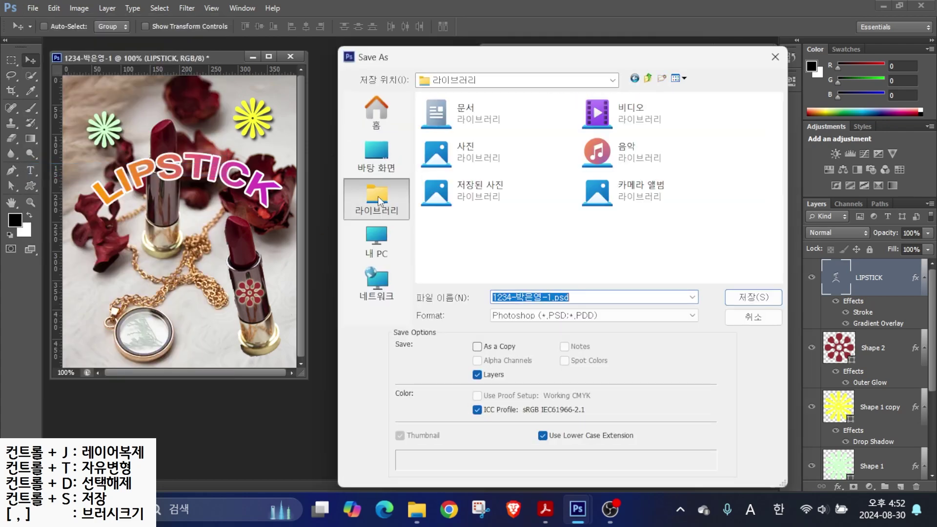
{"action": "double_click", "coordinate": [444, 102]}
{"action": "double_click", "coordinate": [448, 130]}
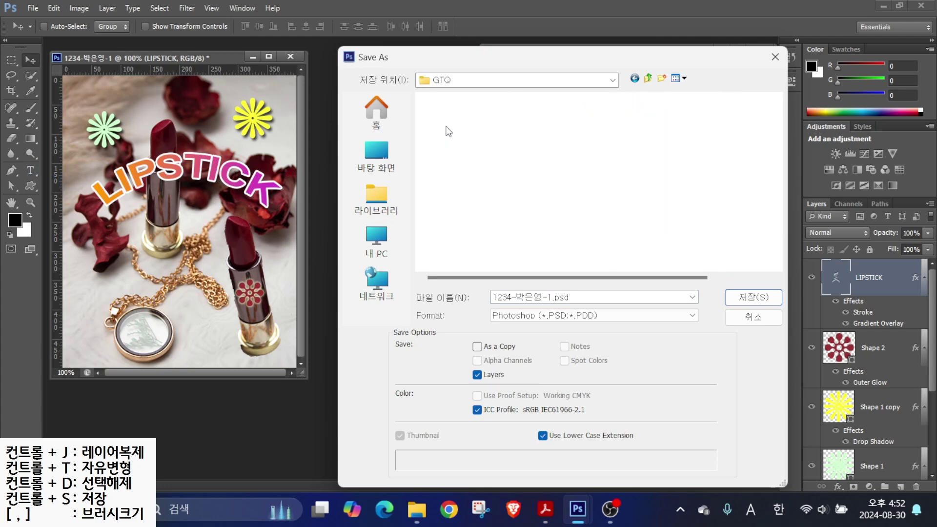
{"action": "left_click", "coordinate": [569, 298]}
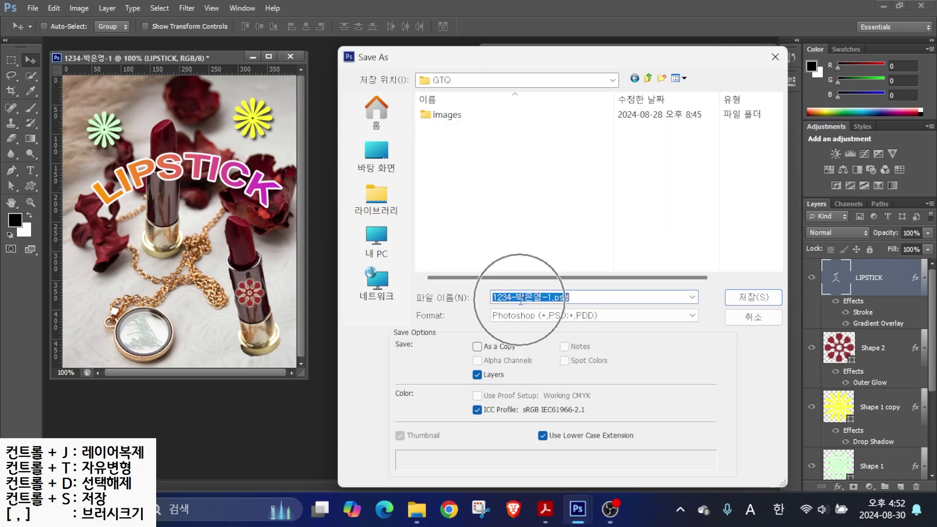
{"action": "left_click", "coordinate": [513, 316]}
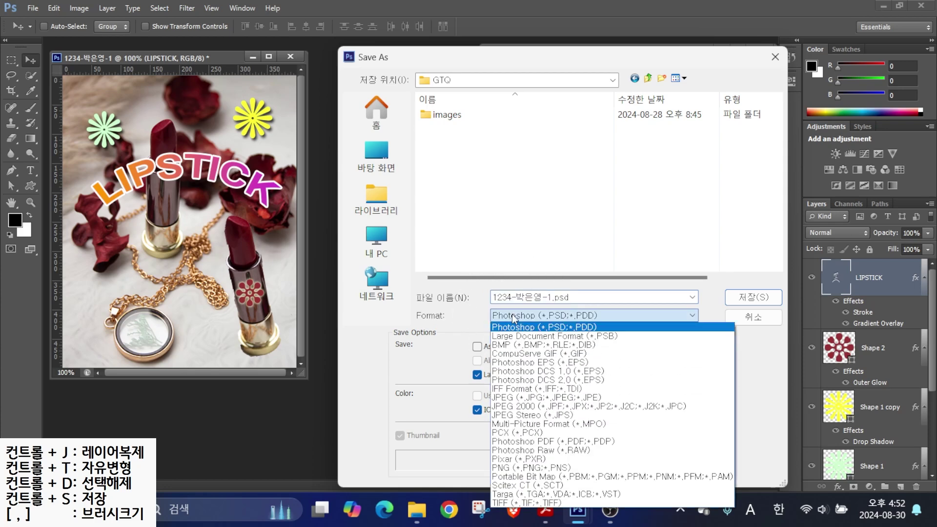
{"action": "left_click", "coordinate": [506, 398]}
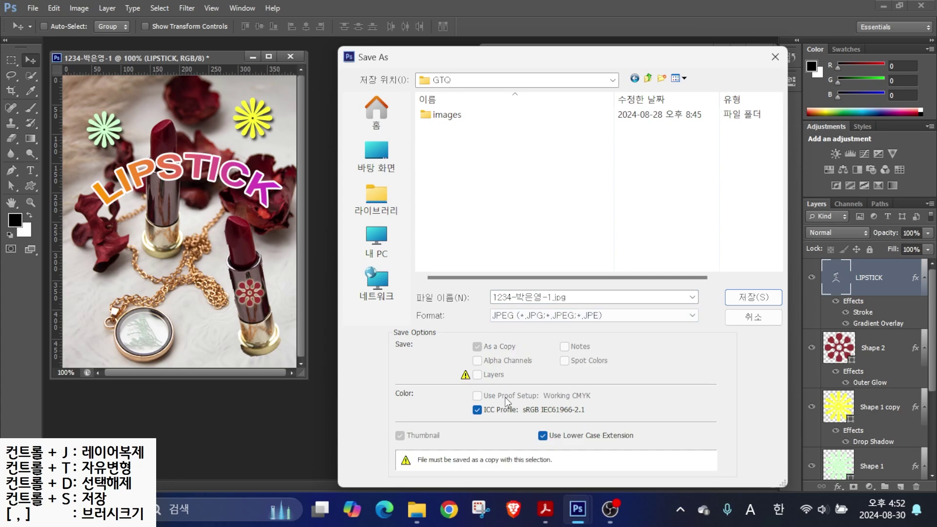
{"action": "left_click", "coordinate": [753, 297]}
{"action": "left_click_drag", "start_coordinate": [512, 145], "coordinate": [345, 103]}
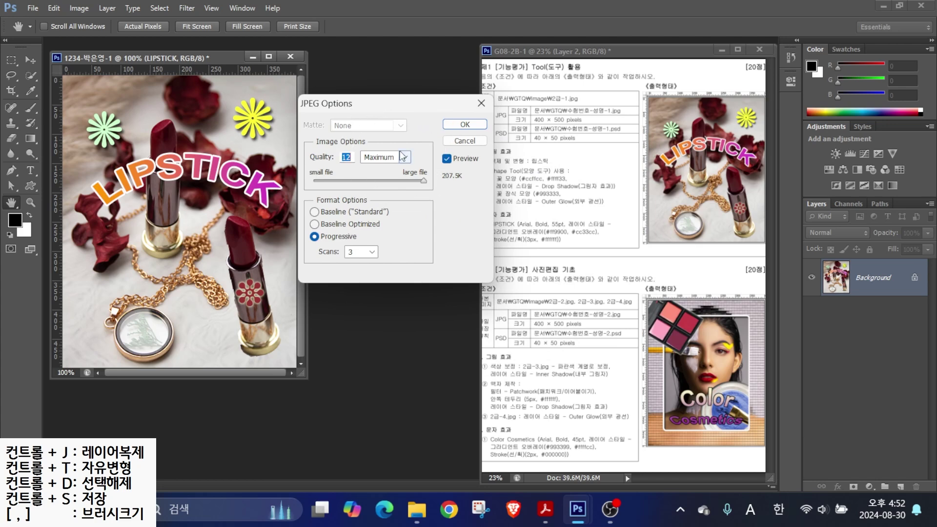
{"action": "left_click", "coordinate": [465, 124]}
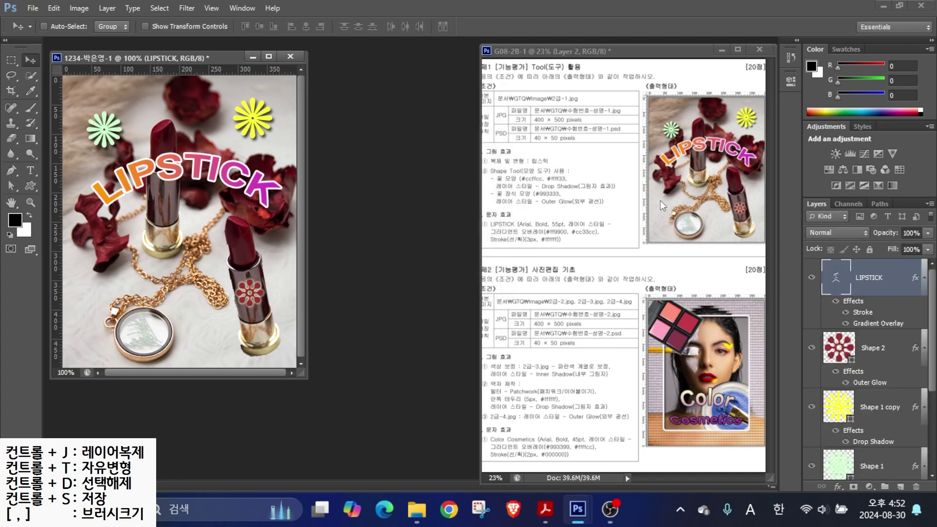
- Resize the image to 40 × 50 pixels by entering width 40 in Image Size
{"action": "left_click_drag", "start_coordinate": [503, 123], "coordinate": [659, 122]}
{"action": "left_click_drag", "start_coordinate": [507, 146], "coordinate": [604, 138]}
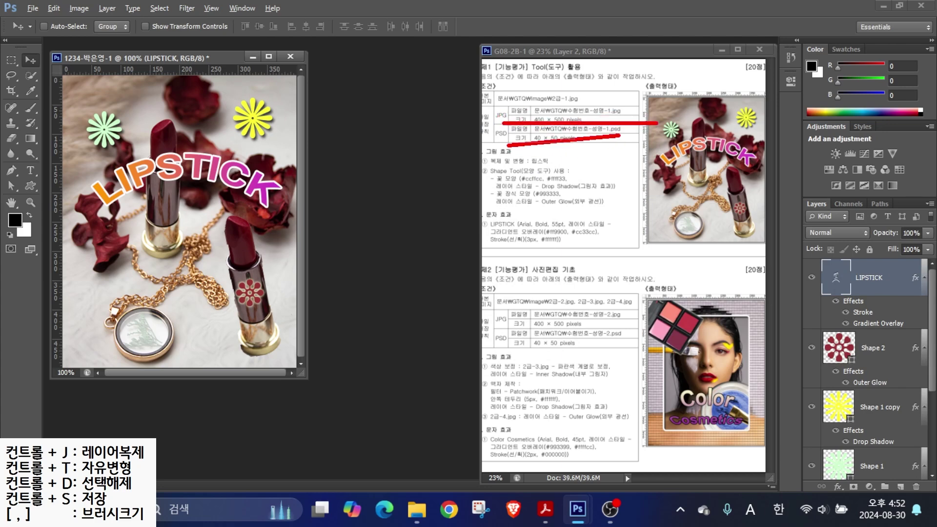
{"action": "key", "text": "Escape"}
{"action": "left_click", "coordinate": [74, 7]}
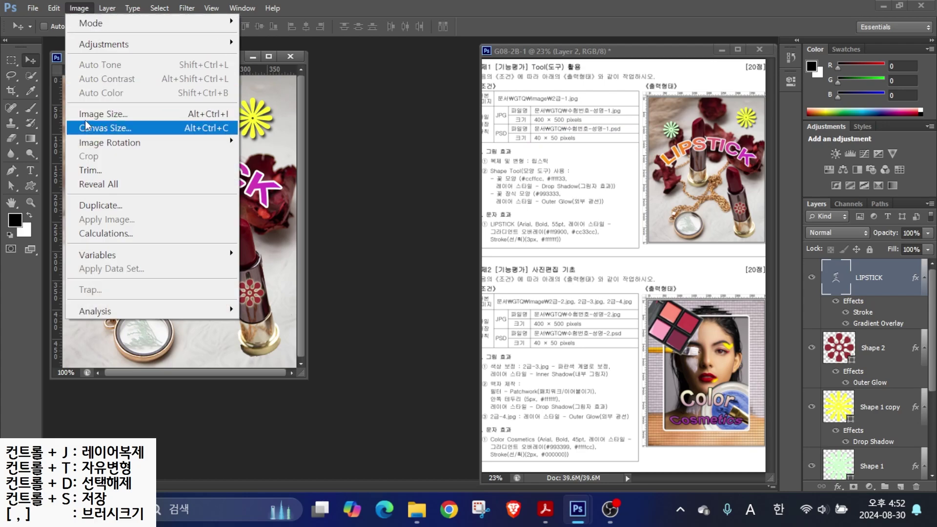
{"action": "left_click", "coordinate": [85, 115]}
{"action": "type", "text": "40"}
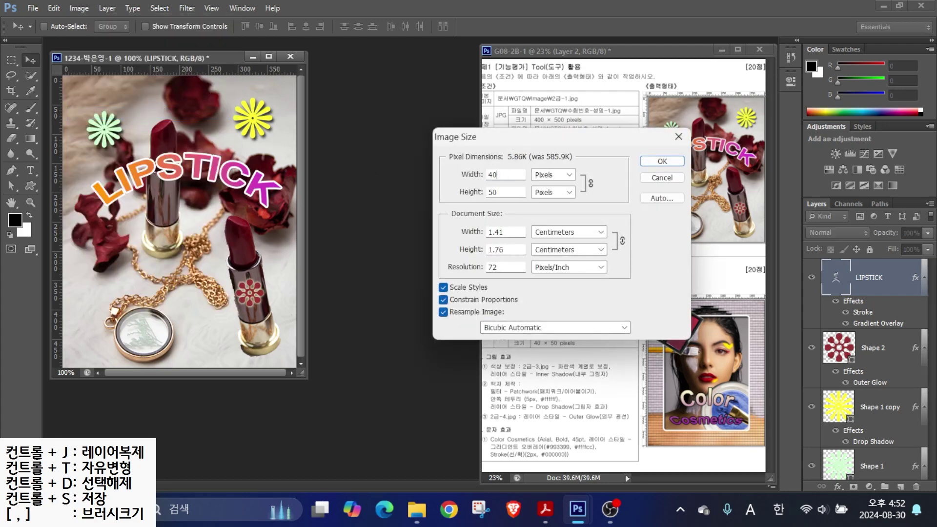
{"action": "key", "text": "Return"}
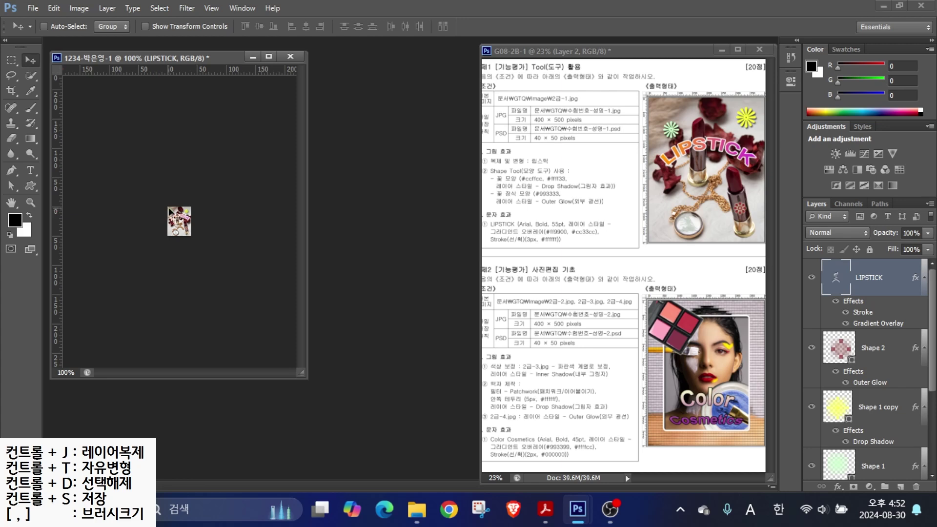
{"action": "left_click_drag", "start_coordinate": [490, 145], "coordinate": [612, 145]}
{"action": "mouse_move", "coordinate": [500, 143]}
{"action": "left_mouse_down"}
{"action": "mouse_move", "coordinate": [529, 161]}
{"action": "mouse_move", "coordinate": [505, 157]}
{"action": "left_mouse_up"}
{"action": "key", "text": "Escape"}
{"action": "left_click", "coordinate": [35, 8]}
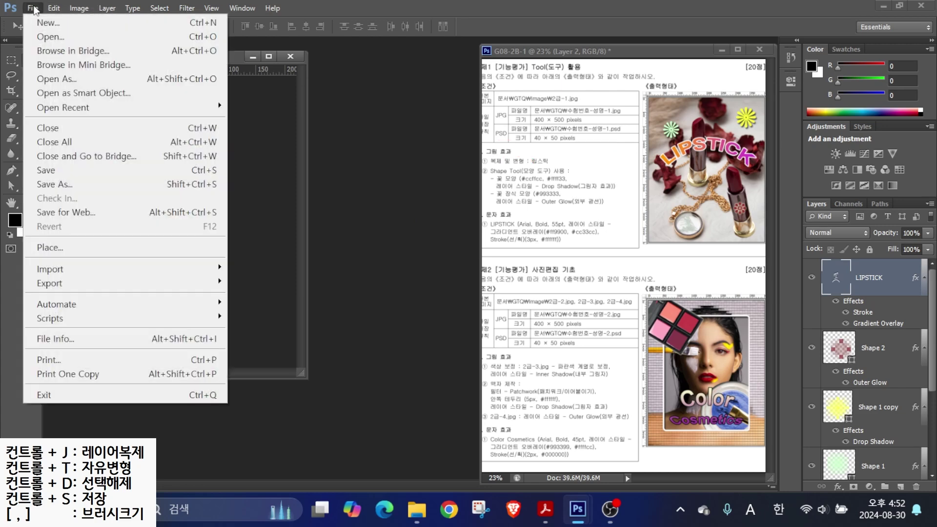
- Save the 40 × 50 image as a Photoshop PSD in GTQ and close the document
{"action": "left_click", "coordinate": [43, 169]}
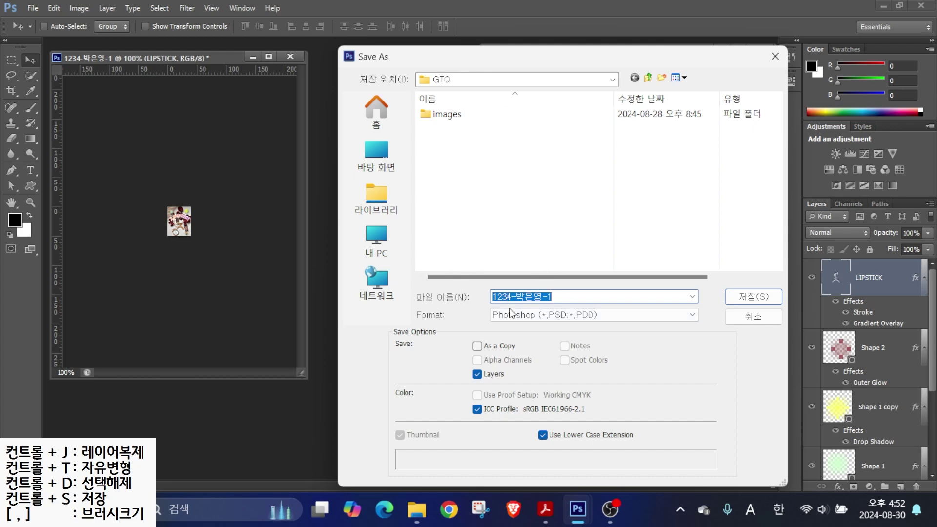
{"action": "left_click", "coordinate": [753, 296]}
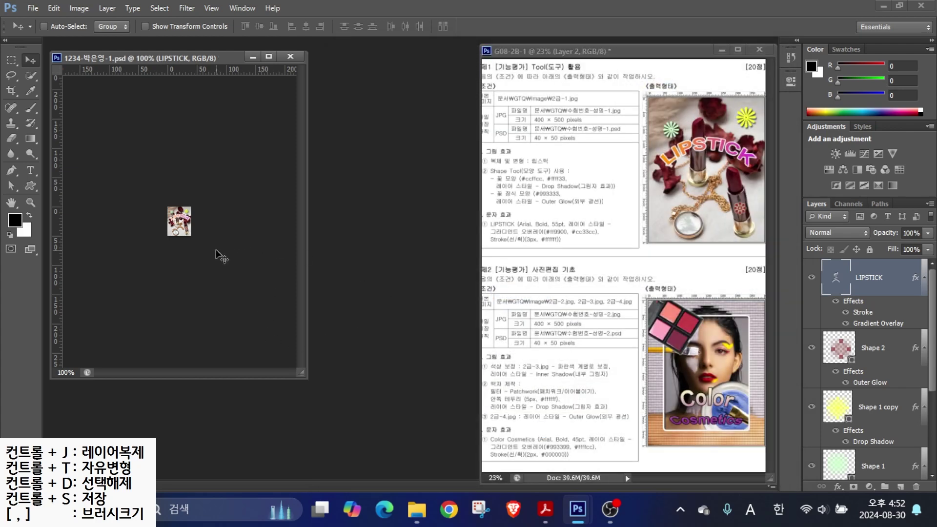
{"action": "key", "text": "ctrl+w"}
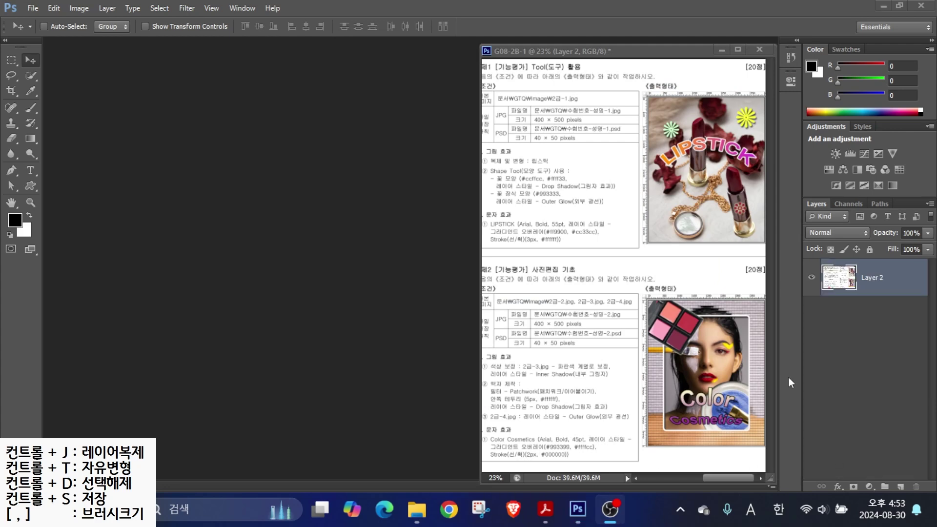
- Create a white 400 × 500 px, 72 ppi RGB document named with the candidate's number and name, with rulers on
{"action": "left_click_drag", "start_coordinate": [523, 303], "coordinate": [650, 338]}
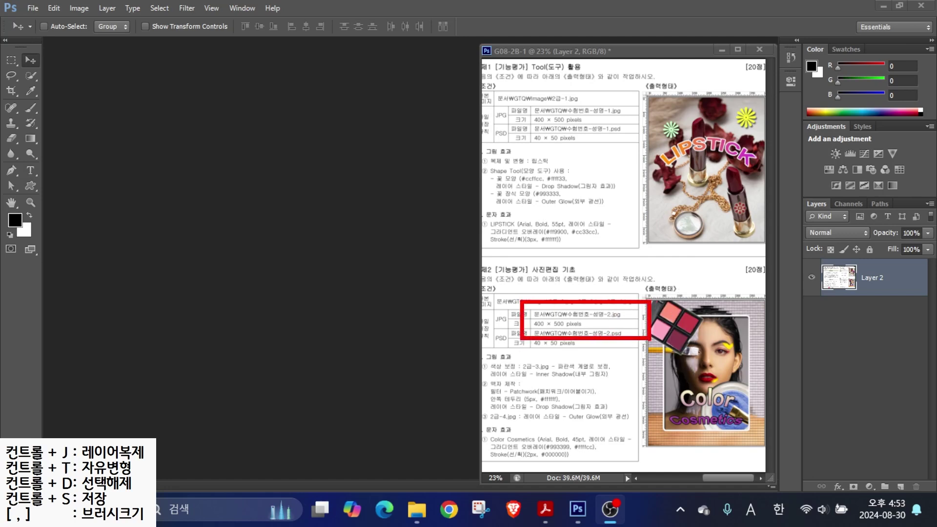
{"action": "key", "text": "Escape"}
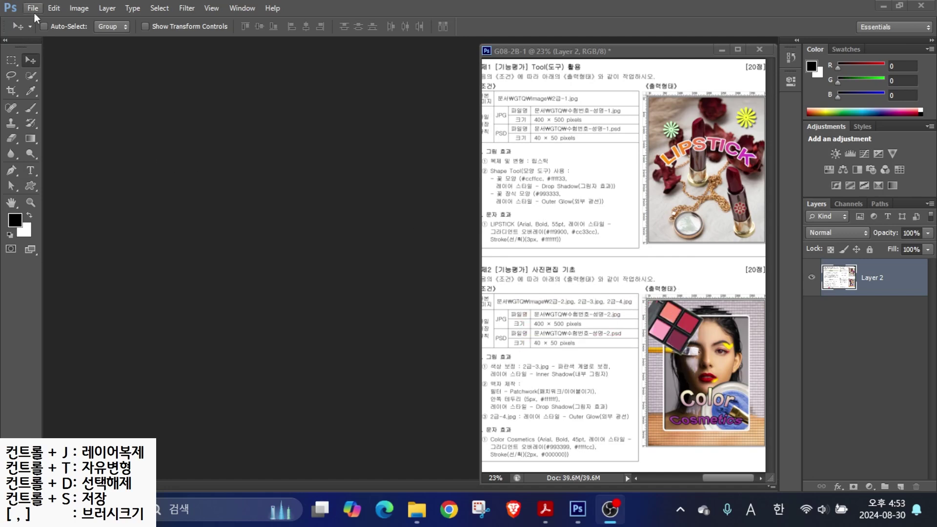
{"action": "left_click", "coordinate": [32, 8]}
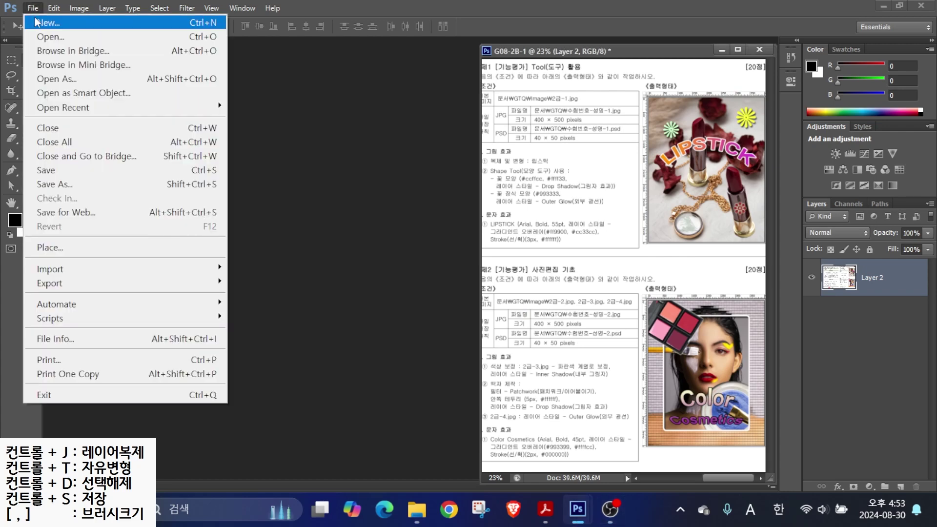
{"action": "left_click", "coordinate": [38, 23]}
{"action": "type", "text": "1234-"}
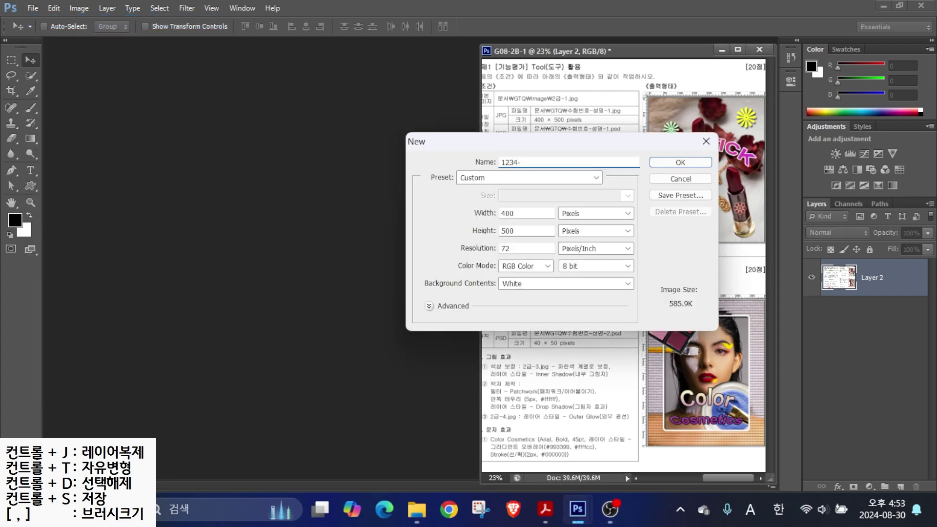
{"action": "key", "text": "Hangul"}
{"action": "key", "text": "ctrl"}
{"action": "key", "text": "ctrl"}
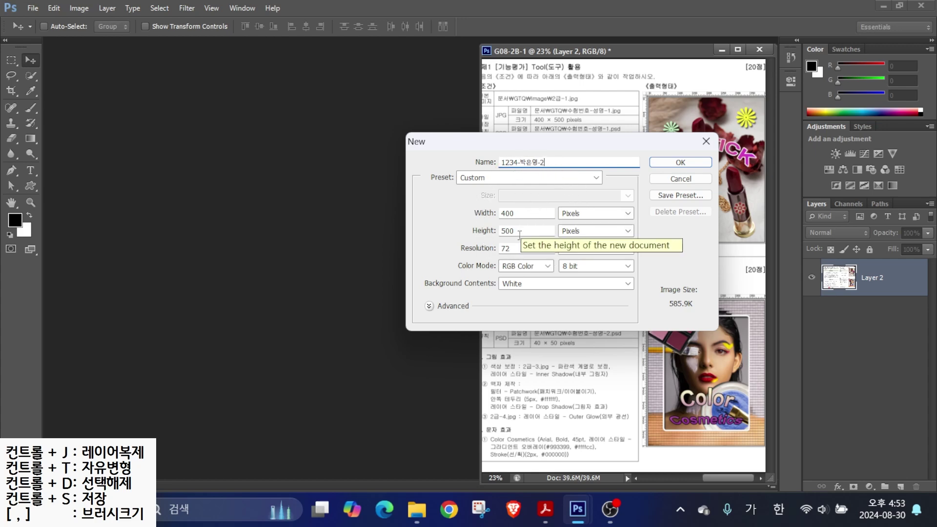
{"action": "key", "text": "ctrl"}
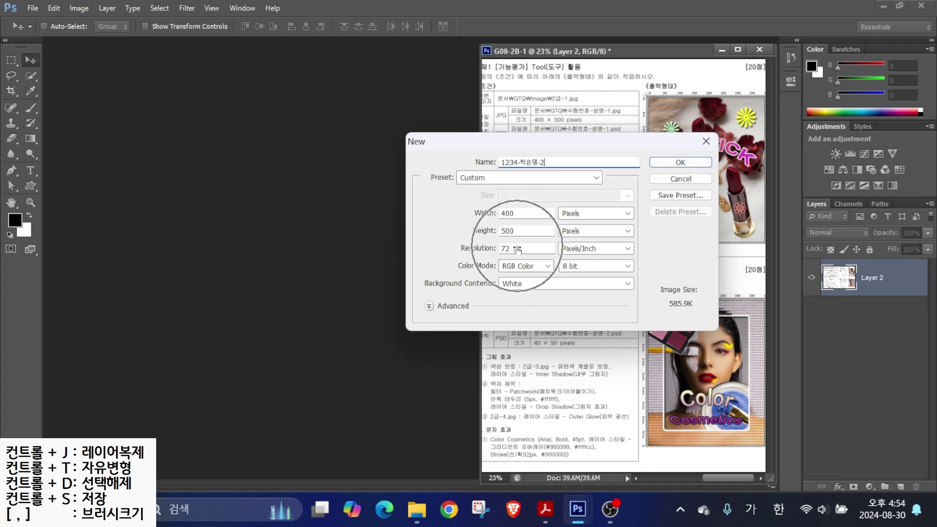
{"action": "key", "text": "ctrl"}
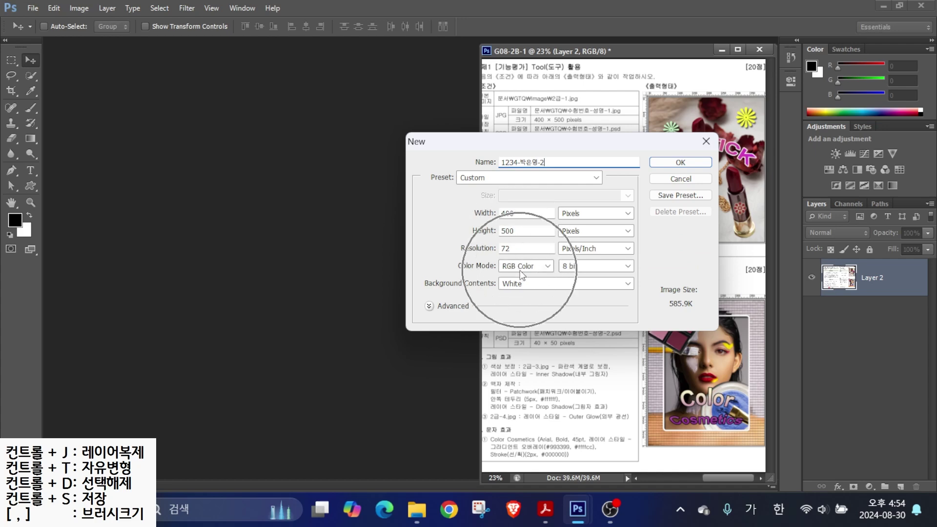
{"action": "key", "text": "ctrl"}
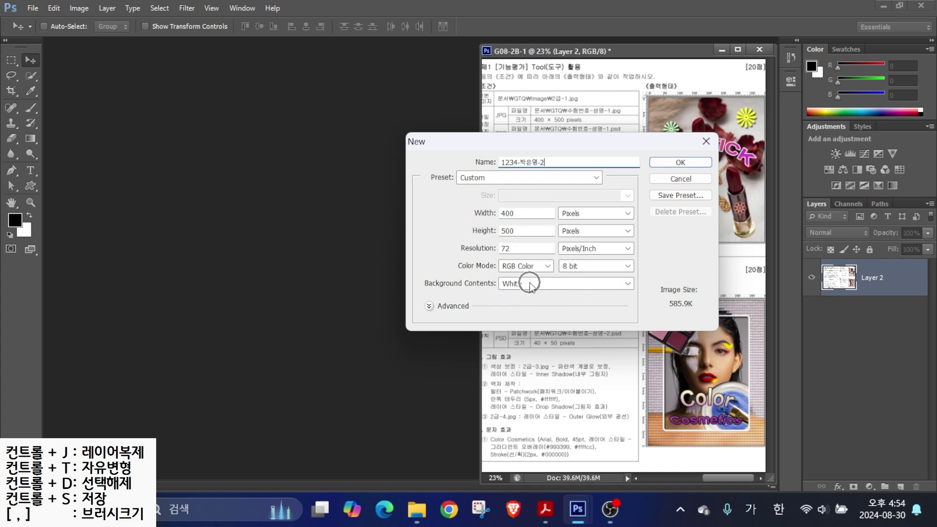
{"action": "left_click", "coordinate": [663, 163]}
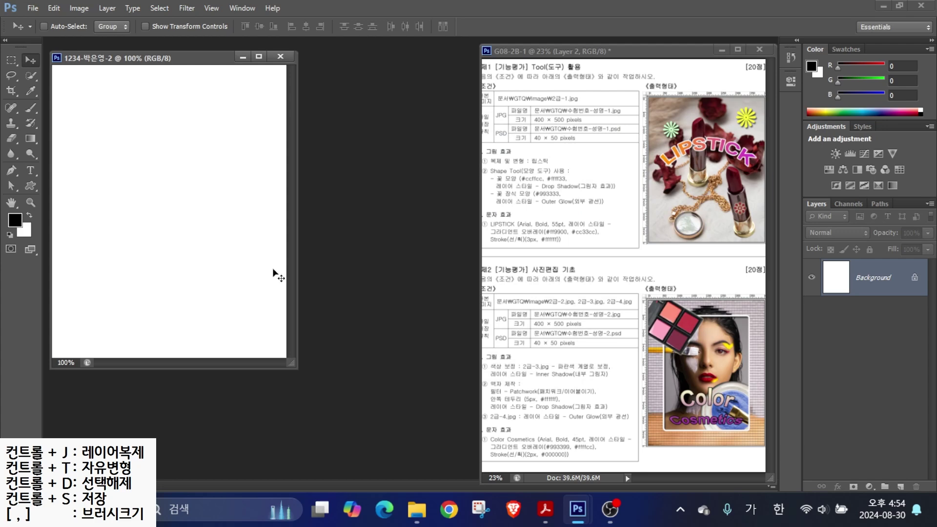
{"action": "key", "text": "ctrl+r"}
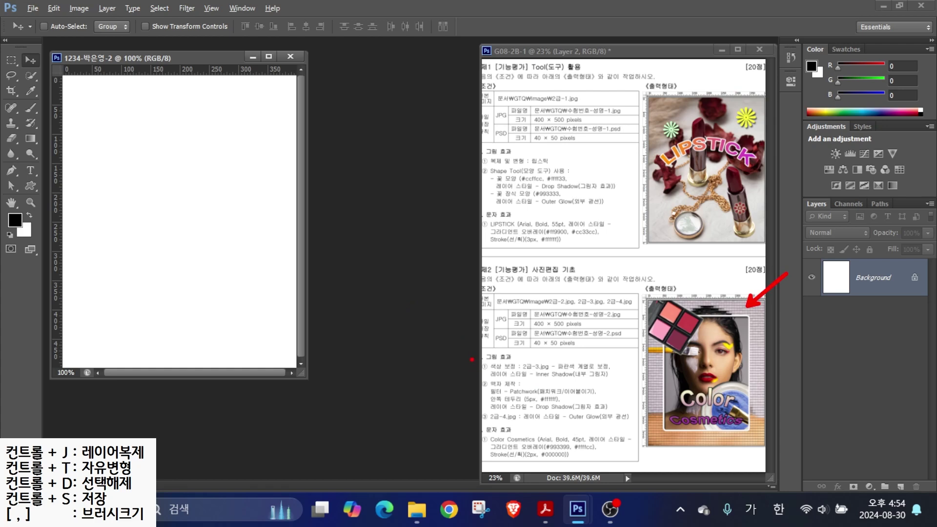
- Point out the frame, image-effect and text requirements, source file list, working document and reference sheet
{"action": "left_click_drag", "start_coordinate": [470, 379], "coordinate": [631, 411]}
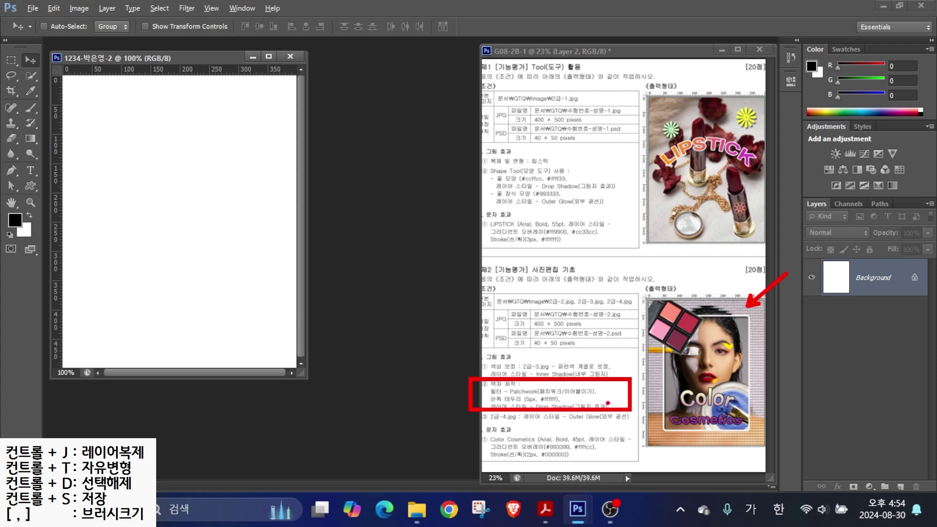
{"action": "left_click_drag", "start_coordinate": [486, 366], "coordinate": [424, 304]}
{"action": "left_click_drag", "start_coordinate": [488, 427], "coordinate": [431, 393]}
{"action": "left_click_drag", "start_coordinate": [515, 462], "coordinate": [437, 421]}
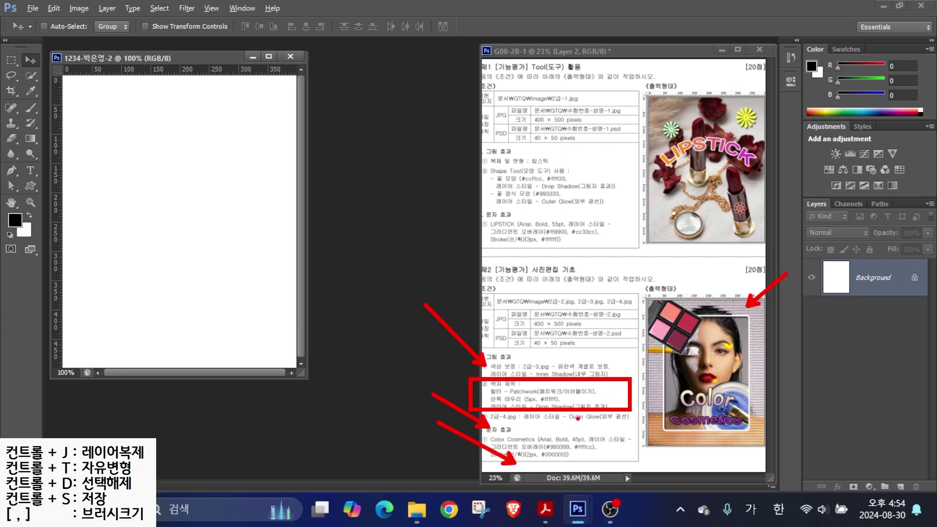
{"action": "key", "text": "Escape"}
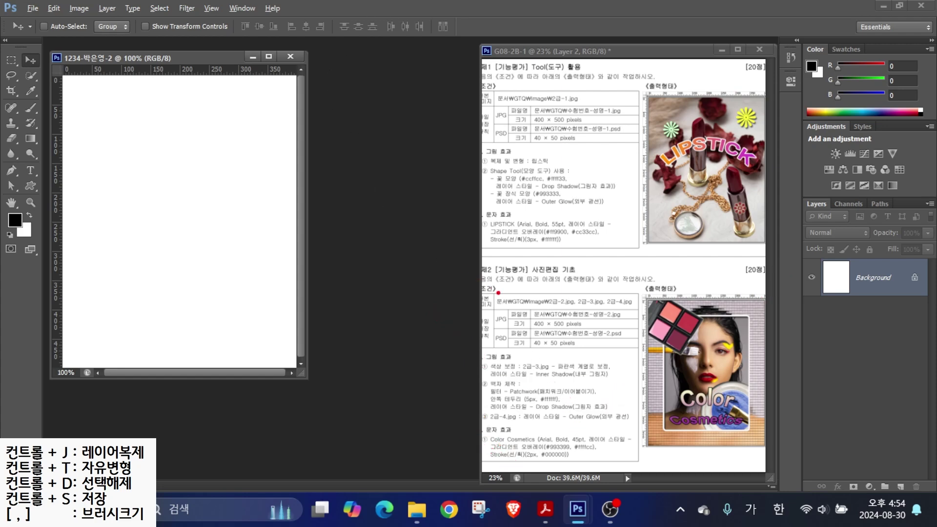
{"action": "mouse_move", "coordinate": [568, 307]}
{"action": "left_mouse_down"}
{"action": "mouse_move", "coordinate": [480, 306]}
{"action": "mouse_move", "coordinate": [683, 312]}
{"action": "left_mouse_up"}
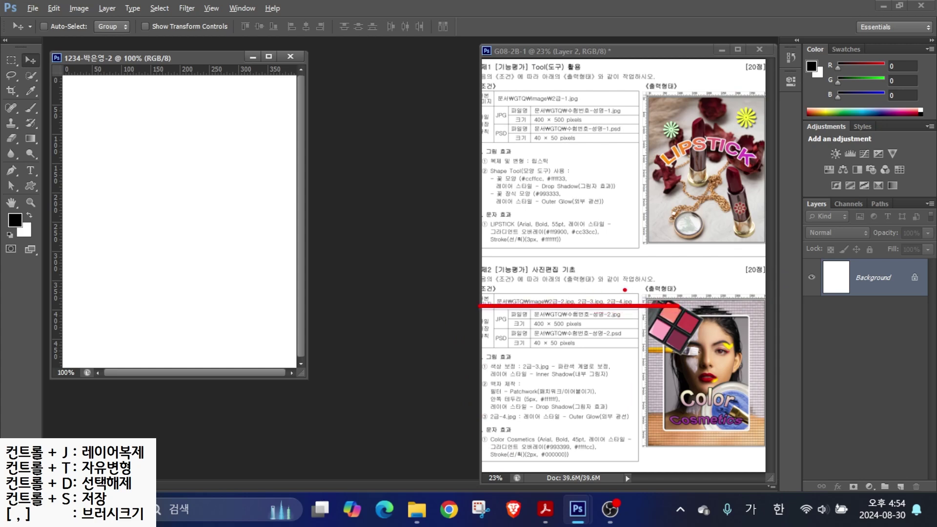
{"action": "key", "text": "Escape"}
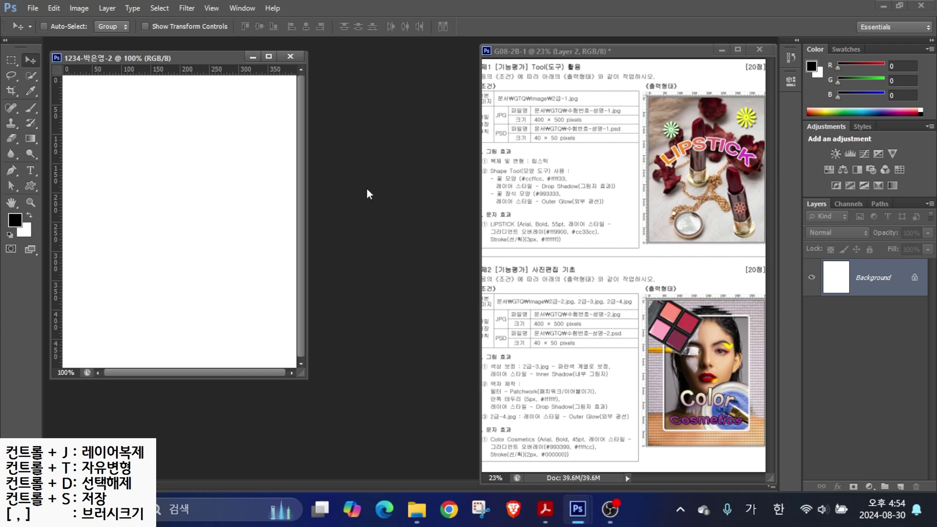
{"action": "left_click_drag", "start_coordinate": [48, 53], "coordinate": [305, 374]}
{"action": "mouse_move", "coordinate": [477, 31]}
{"action": "left_mouse_down"}
{"action": "mouse_move", "coordinate": [648, 328]}
{"action": "mouse_move", "coordinate": [758, 483]}
{"action": "mouse_move", "coordinate": [760, 476]}
{"action": "left_mouse_up"}
{"action": "key", "text": "Escape"}
- Open 2급-2.jpg from the images folder and reposition its window
{"action": "key", "text": "ctrl"}
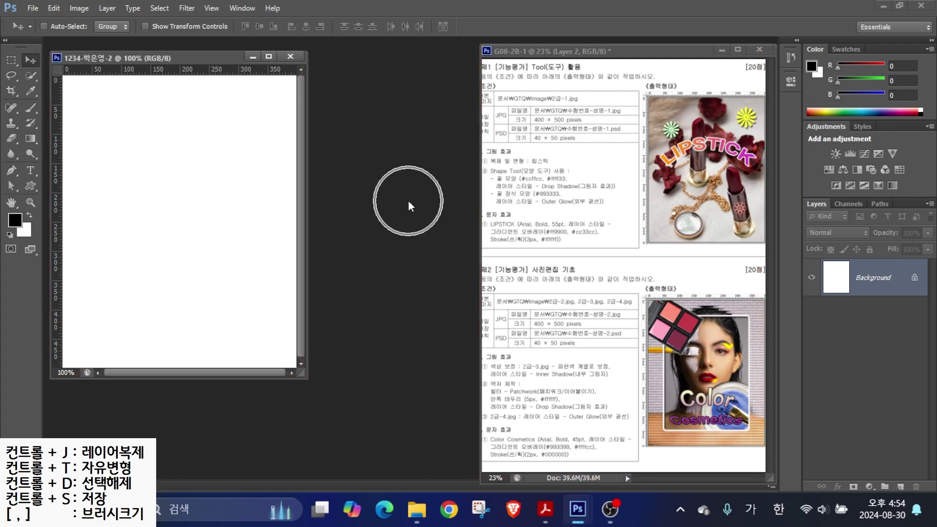
{"action": "key", "text": "ctrl+o"}
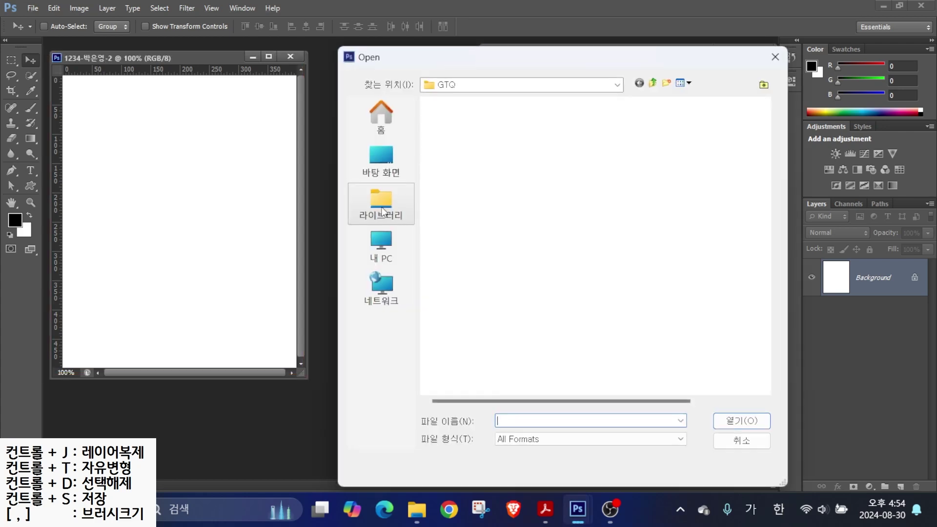
{"action": "key", "text": "ctrl"}
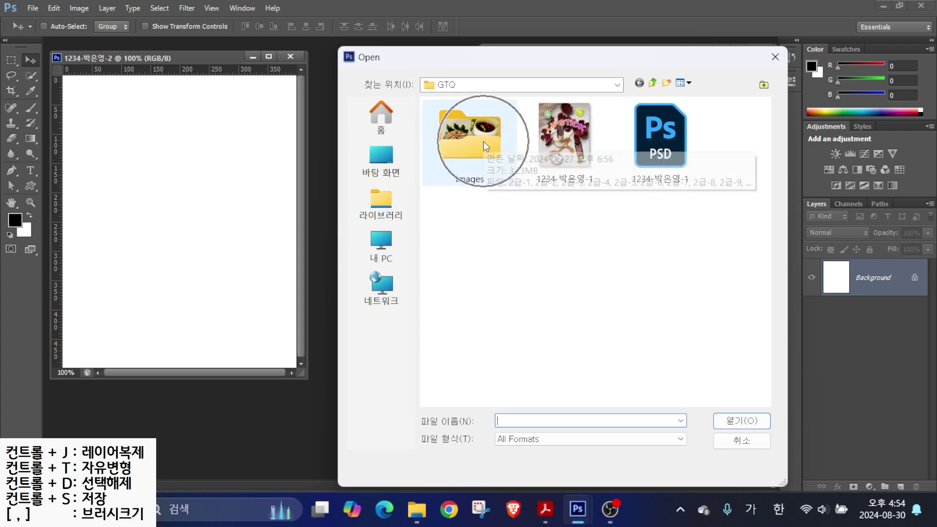
{"action": "double_click", "coordinate": [483, 141]}
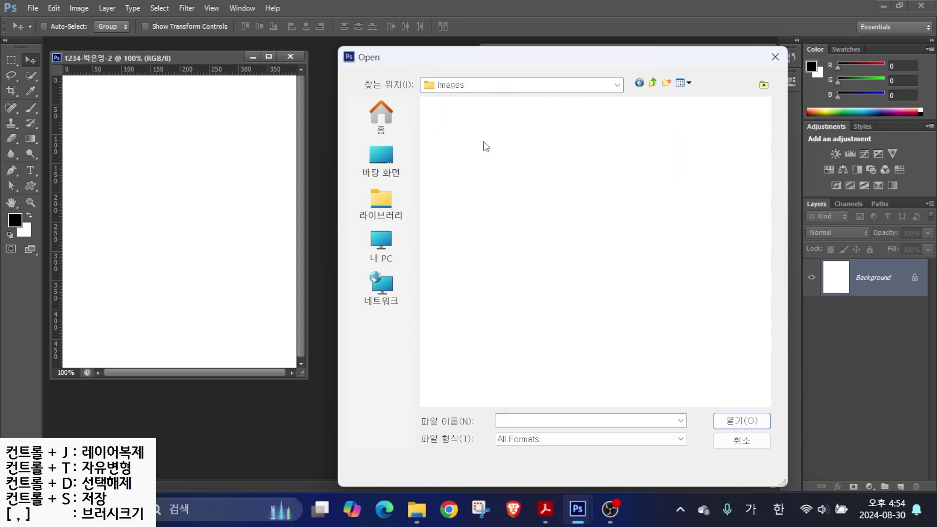
{"action": "left_click", "coordinate": [581, 152]}
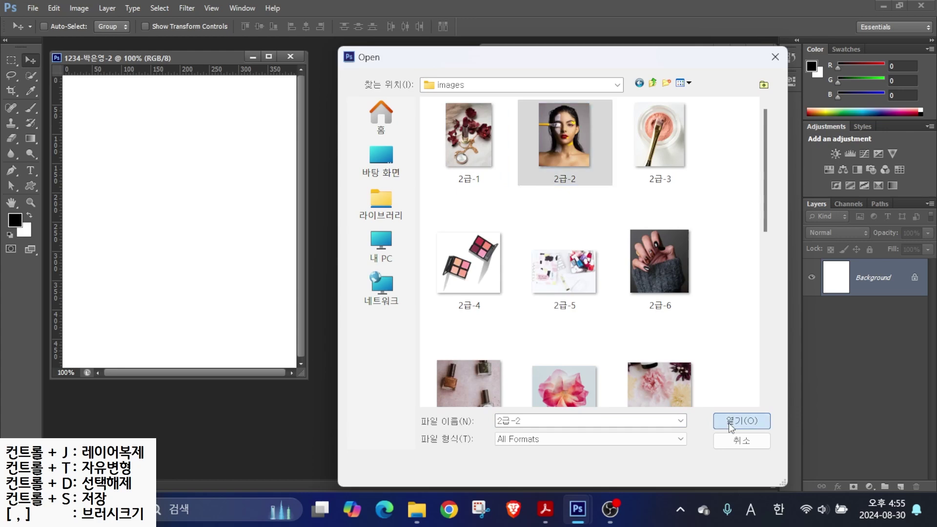
{"action": "left_click", "coordinate": [732, 423]}
{"action": "left_click_drag", "start_coordinate": [269, 71], "coordinate": [374, 105]}
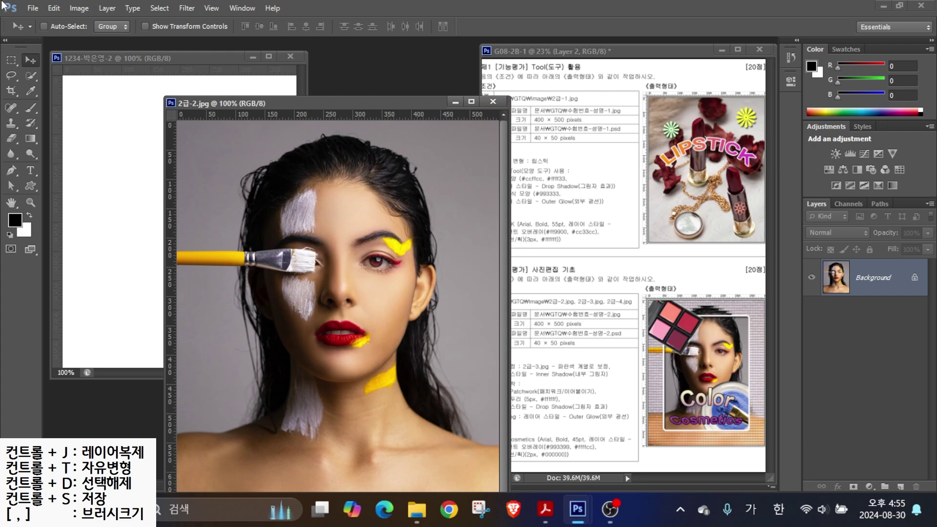
- Resize the 2급-2 photo to 400 × 500 pixels via Image Size
{"action": "left_click", "coordinate": [77, 9]}
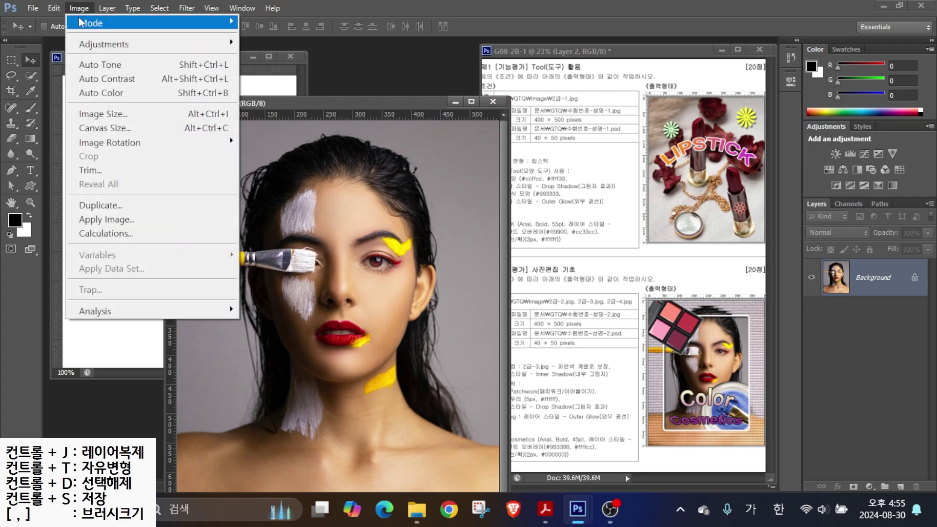
{"action": "left_click", "coordinate": [93, 116]}
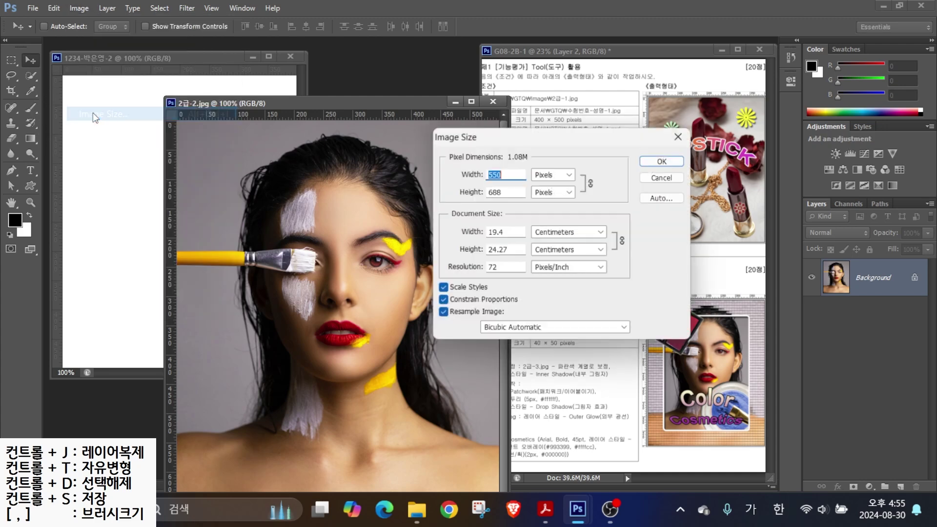
{"action": "type", "text": "400"}
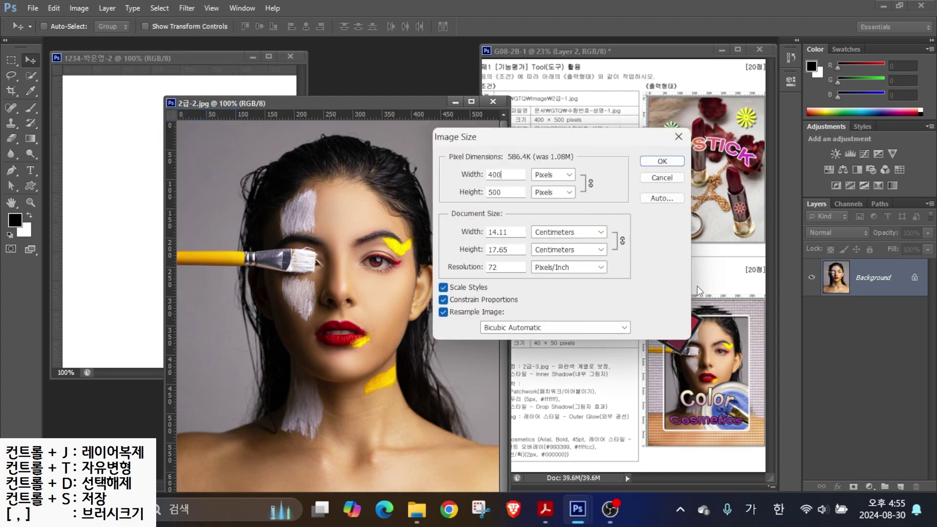
{"action": "left_click", "coordinate": [501, 210]}
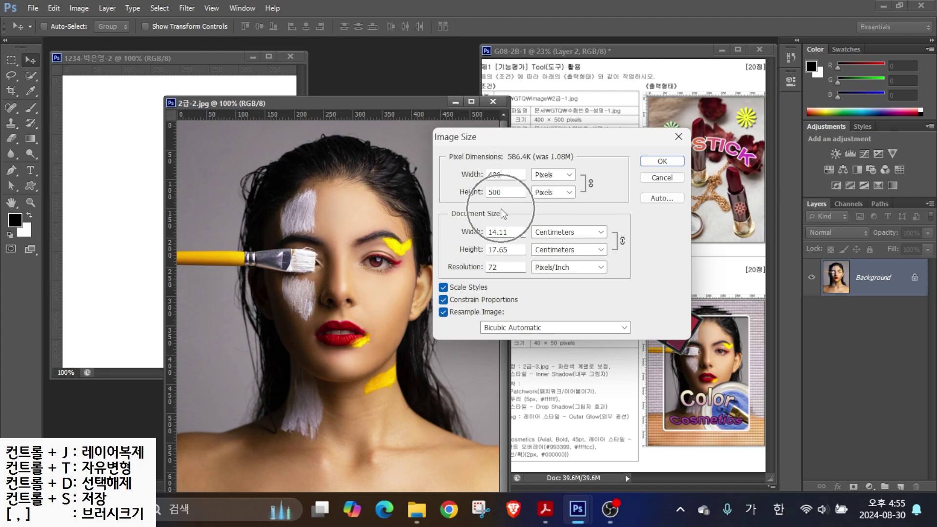
{"action": "left_click", "coordinate": [651, 160]}
{"action": "left_click_drag", "start_coordinate": [281, 105], "coordinate": [381, 120]}
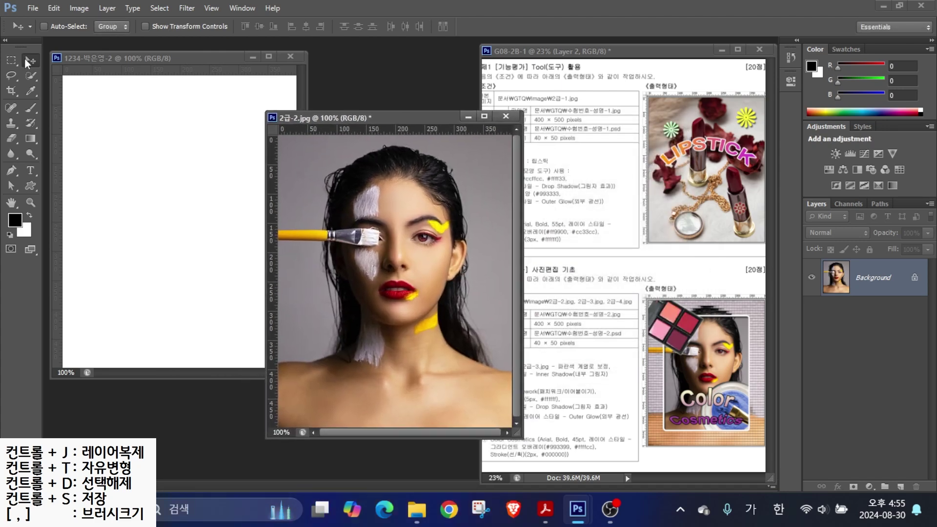
- Drag the resized photo into the 1234 document and close 2급-2.jpg without saving
{"action": "left_click_drag", "start_coordinate": [379, 268], "coordinate": [187, 210]}
{"action": "left_click_drag", "start_coordinate": [235, 241], "coordinate": [212, 238]}
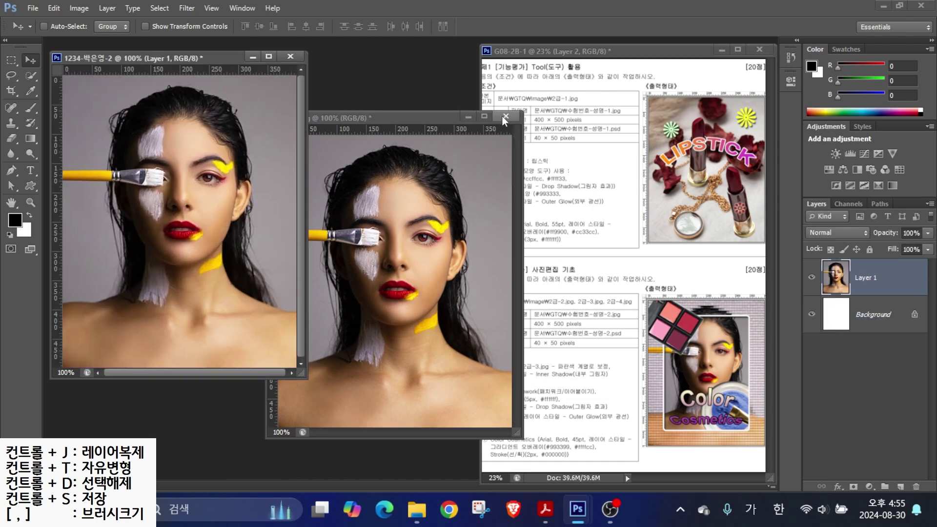
{"action": "left_click", "coordinate": [505, 116]}
{"action": "left_click", "coordinate": [472, 196]}
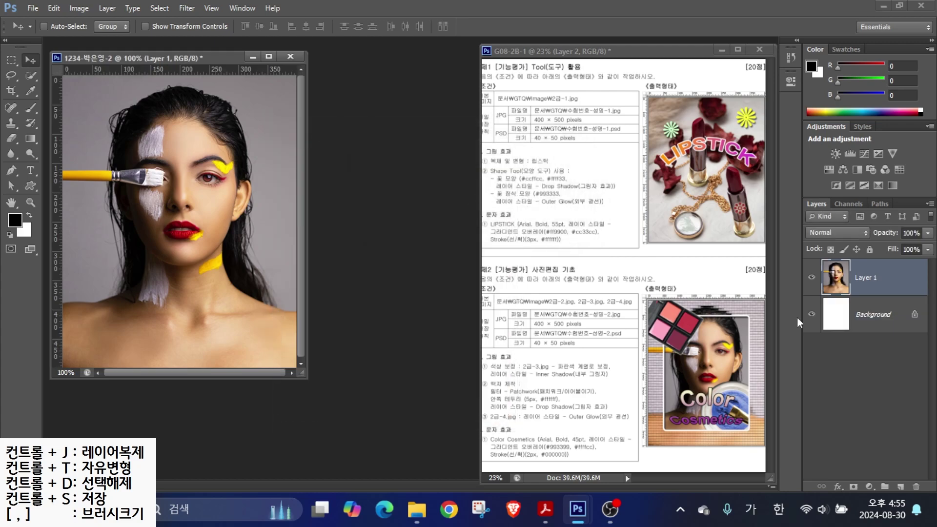
- Rename Layer 1 to 2-2
{"action": "double_click", "coordinate": [863, 278]}
{"action": "type", "text": "2-2"}
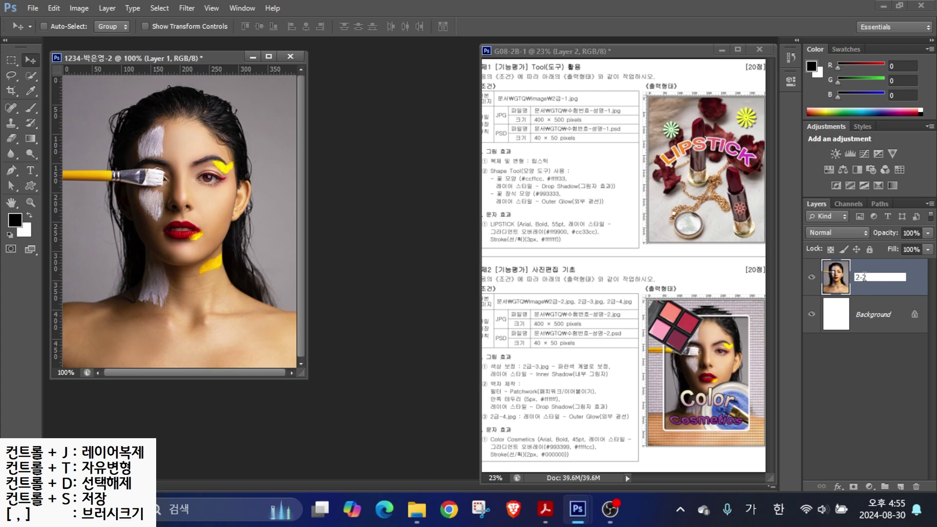
{"action": "key", "text": "Return"}
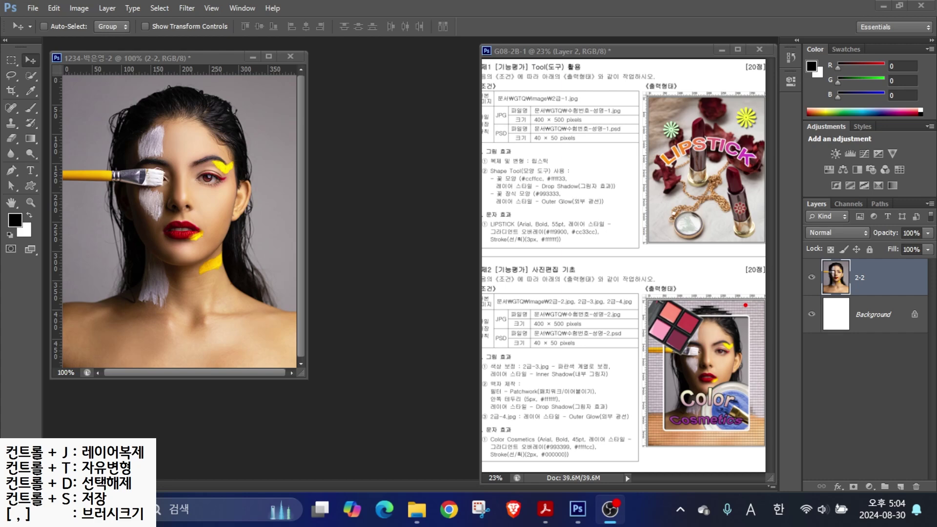
{"action": "mouse_move", "coordinate": [872, 278]}
{"action": "left_mouse_down"}
{"action": "mouse_move", "coordinate": [808, 274]}
{"action": "mouse_move", "coordinate": [898, 296]}
{"action": "left_mouse_up"}
{"action": "left_click", "coordinate": [881, 278]}
- Duplicate the 2-2 layer and name the copy 액자
{"action": "key", "text": "ctrl+j"}
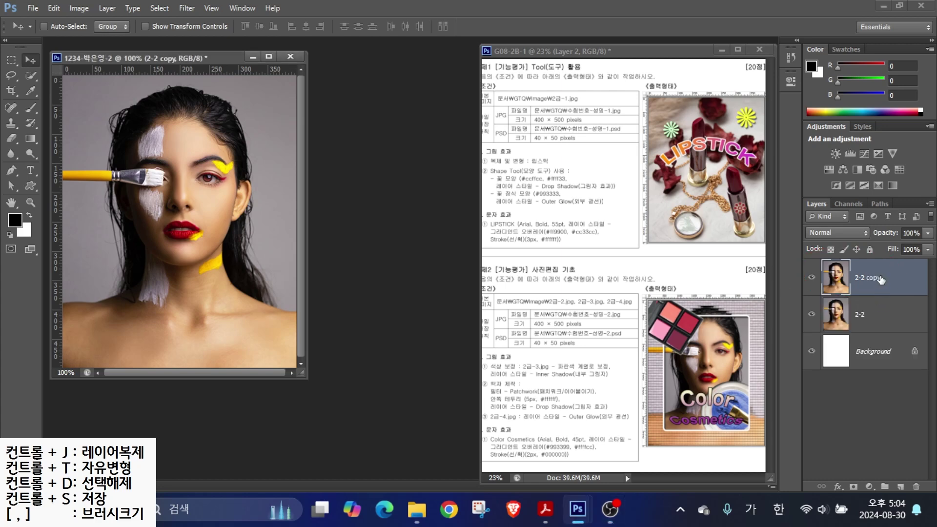
{"action": "double_click", "coordinate": [867, 278]}
{"action": "type", "text": "액자"}
{"action": "key", "text": "Return"}
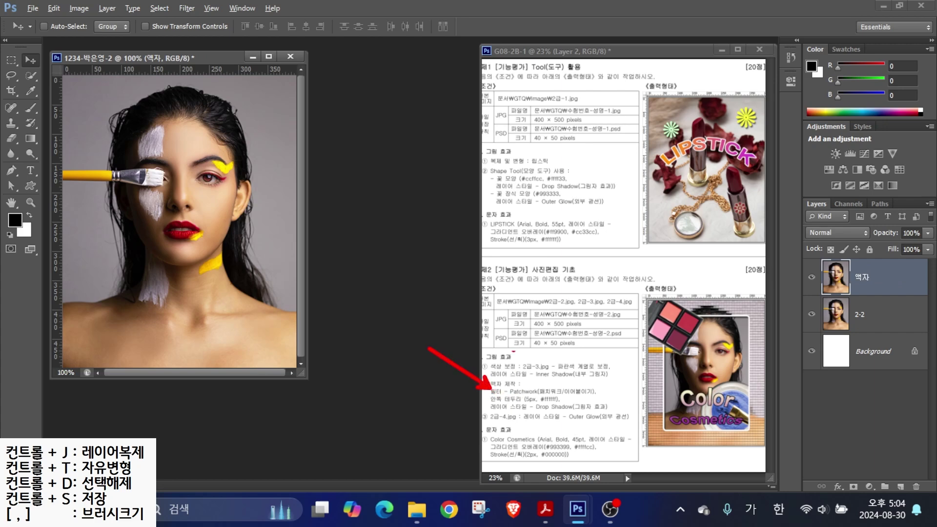
- Apply the Filter Gallery's Texture > Patchwork filter to the 액자 layer
{"action": "left_click", "coordinate": [188, 9]}
{"action": "left_click", "coordinate": [208, 64]}
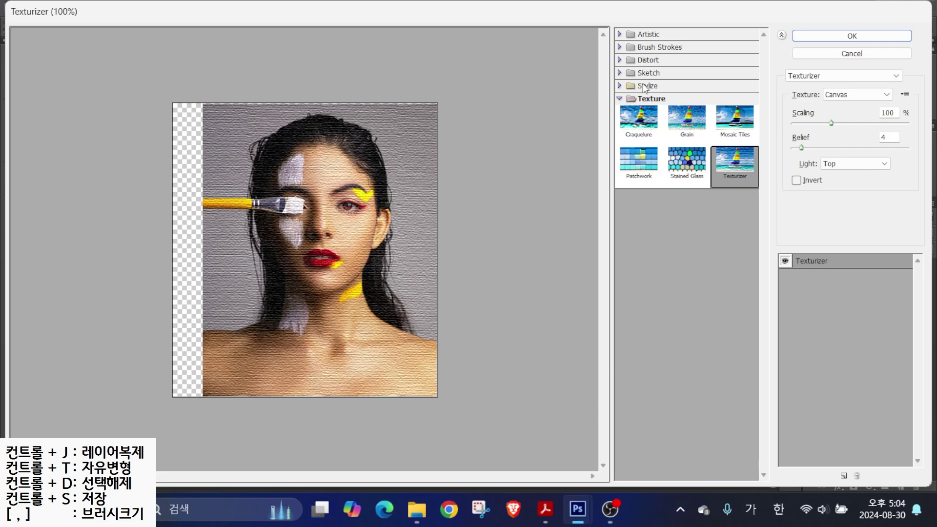
{"action": "left_click", "coordinate": [693, 163]}
{"action": "left_click", "coordinate": [633, 168]}
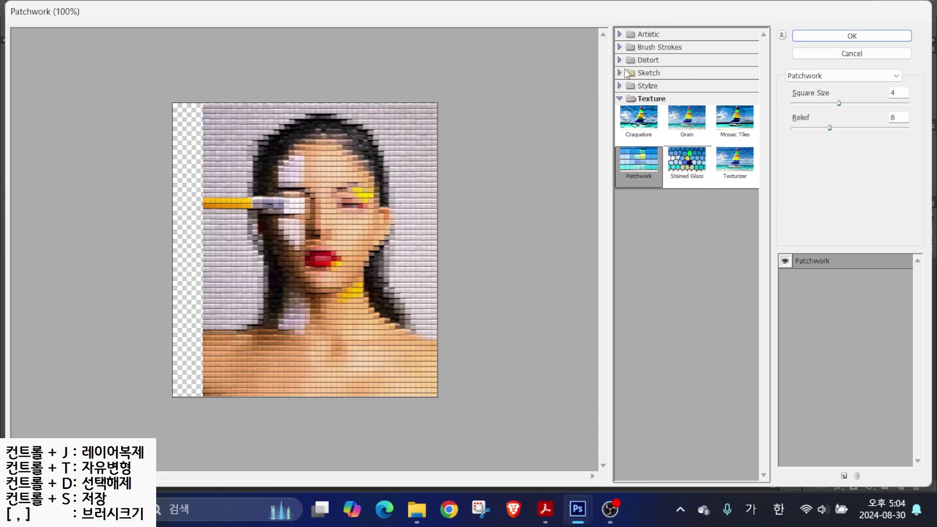
{"action": "key", "text": "alt"}
{"action": "left_click_drag", "start_coordinate": [765, 55], "coordinate": [916, 90]}
{"action": "left_click_drag", "start_coordinate": [857, 78], "coordinate": [882, 138]}
{"action": "left_click", "coordinate": [860, 77]}
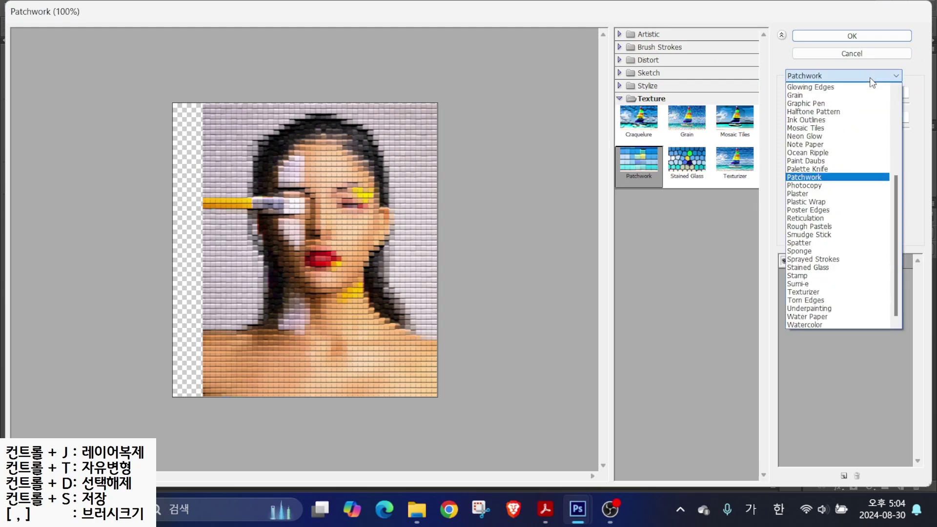
{"action": "left_click", "coordinate": [796, 182]}
{"action": "left_click", "coordinate": [797, 183]}
{"action": "left_click", "coordinate": [852, 36]}
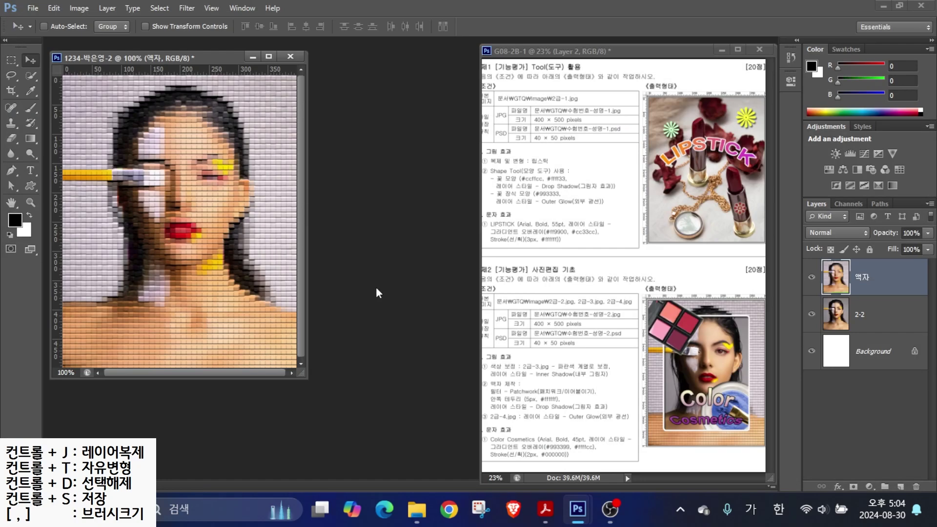
- Sketch the frame edges and circle the woman's face on the reference image
{"action": "mouse_move", "coordinate": [749, 326]}
{"action": "left_mouse_down"}
{"action": "mouse_move", "coordinate": [747, 271]}
{"action": "mouse_move", "coordinate": [751, 279]}
{"action": "left_mouse_up"}
{"action": "left_click_drag", "start_coordinate": [664, 361], "coordinate": [676, 248]}
{"action": "left_click_drag", "start_coordinate": [714, 316], "coordinate": [527, 316]}
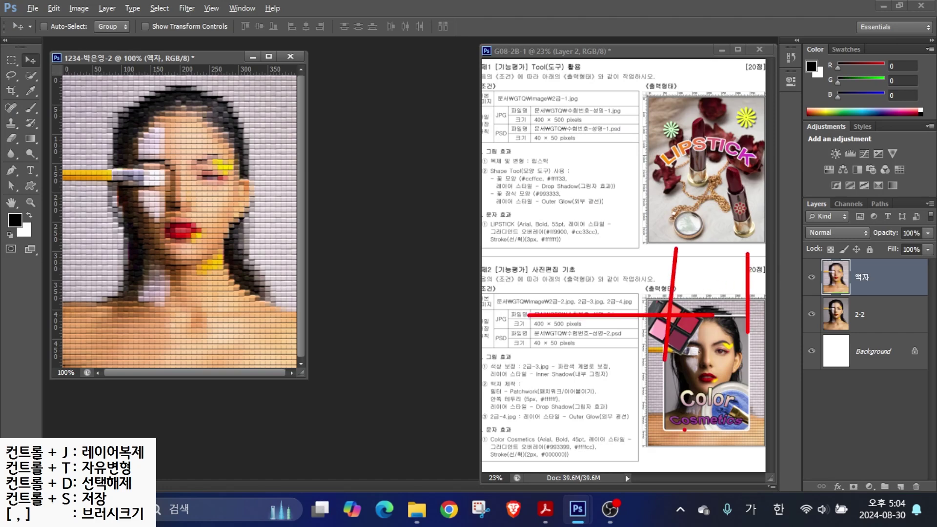
{"action": "left_click_drag", "start_coordinate": [686, 429], "coordinate": [590, 429]}
{"action": "mouse_move", "coordinate": [730, 425]}
{"action": "left_mouse_down"}
{"action": "mouse_move", "coordinate": [676, 349]}
{"action": "mouse_move", "coordinate": [742, 431]}
{"action": "mouse_move", "coordinate": [700, 429]}
{"action": "left_mouse_up"}
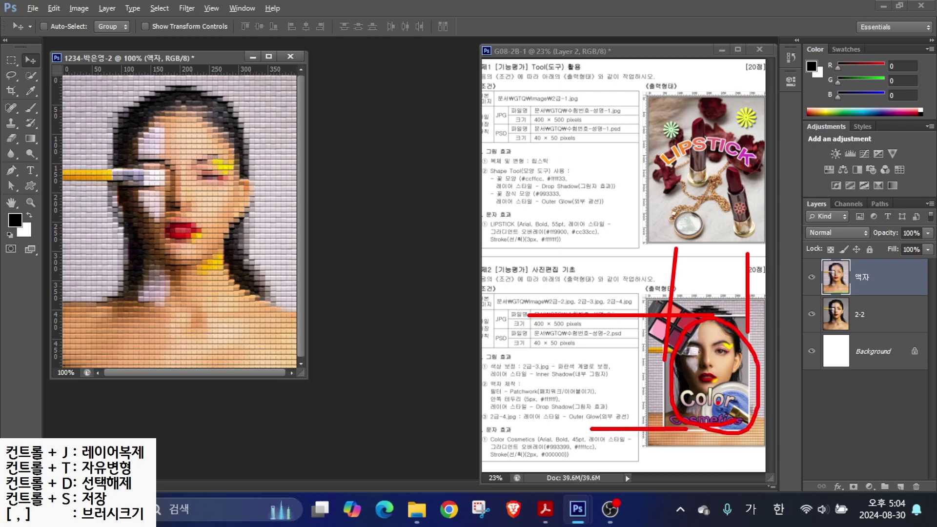
{"action": "key", "text": "Escape"}
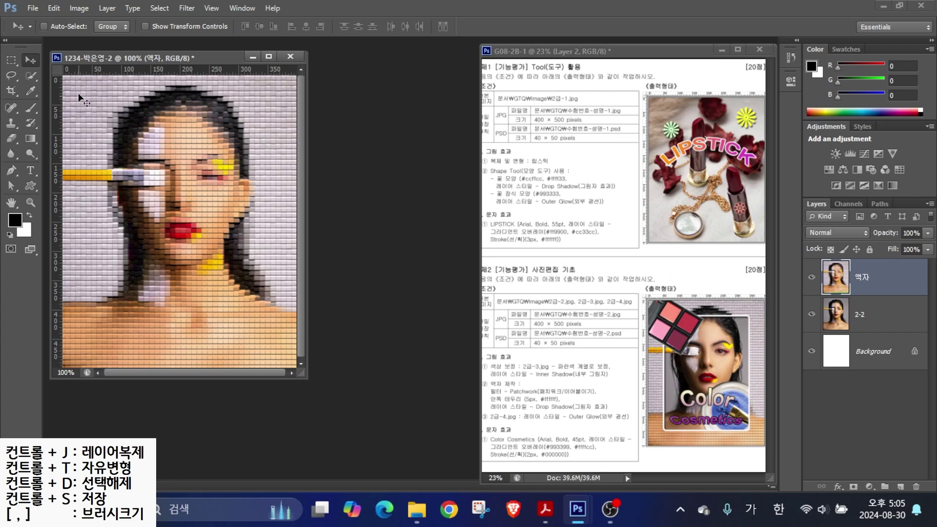
- Draw a 284 × 401 px rectangular selection inside the photo
{"action": "left_click", "coordinate": [11, 60]}
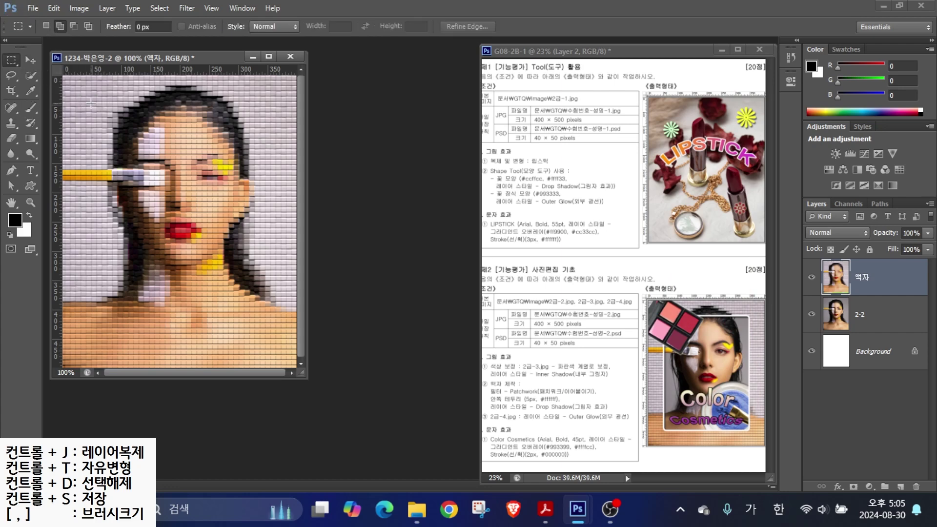
{"action": "left_click_drag", "start_coordinate": [93, 105], "coordinate": [268, 337]}
{"action": "key", "text": "alt"}
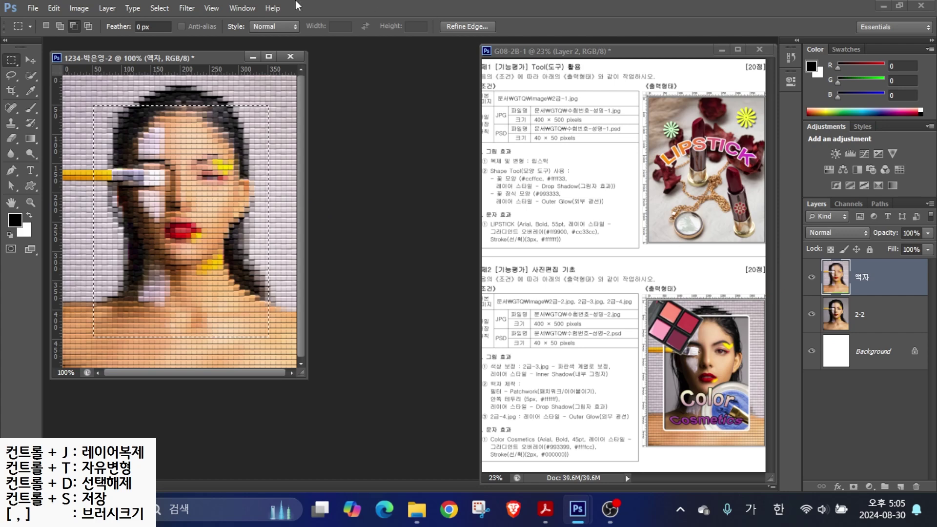
- Smooth the selection with a 10 px sample radius and delete the patchwork inside it
{"action": "left_click", "coordinate": [159, 9]}
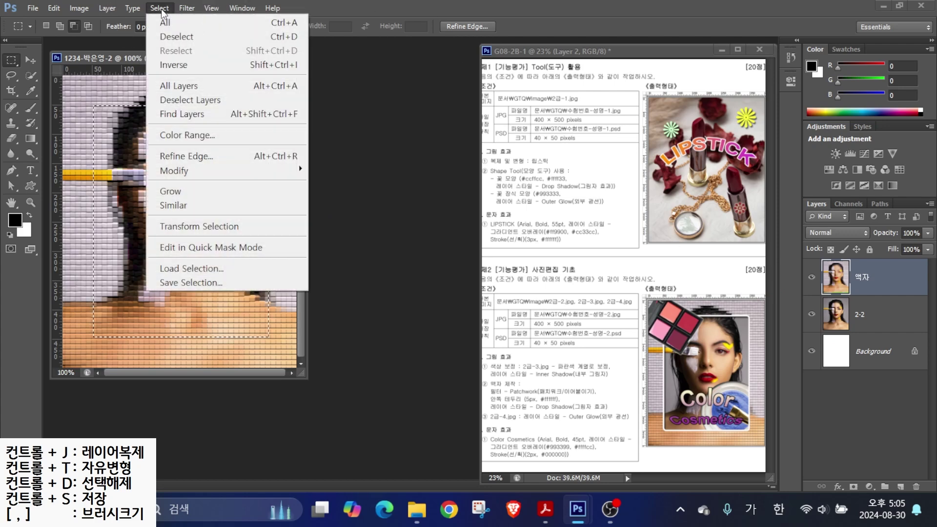
{"action": "mouse_move", "coordinate": [194, 173]}
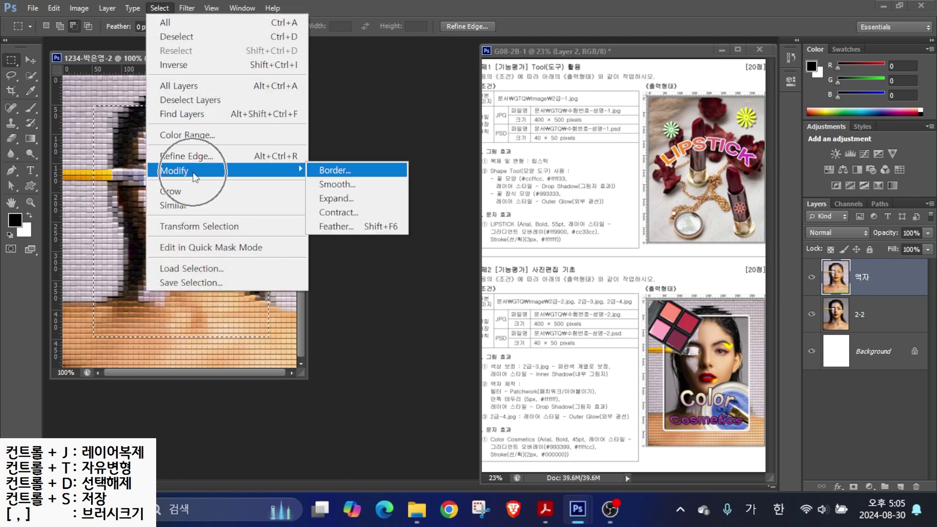
{"action": "left_click", "coordinate": [337, 184]}
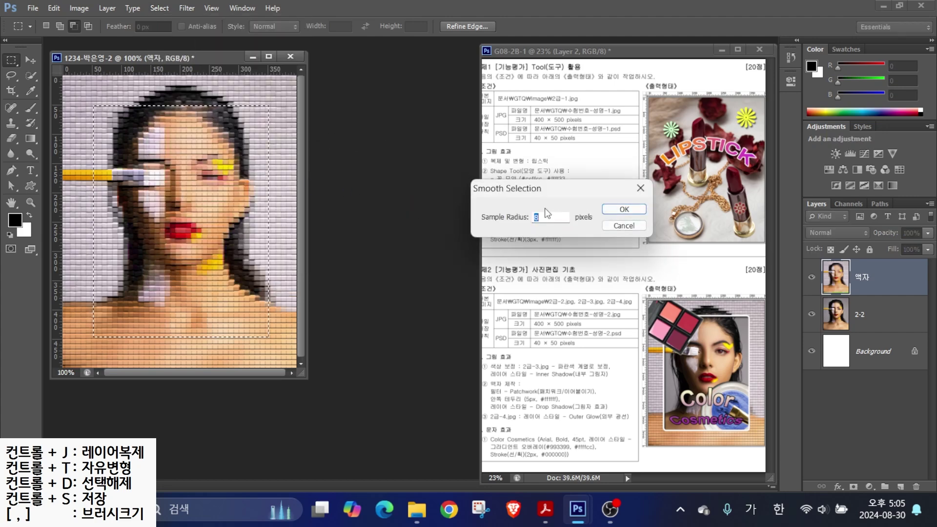
{"action": "key", "text": "BackSpace"}
{"action": "type", "text": "10"}
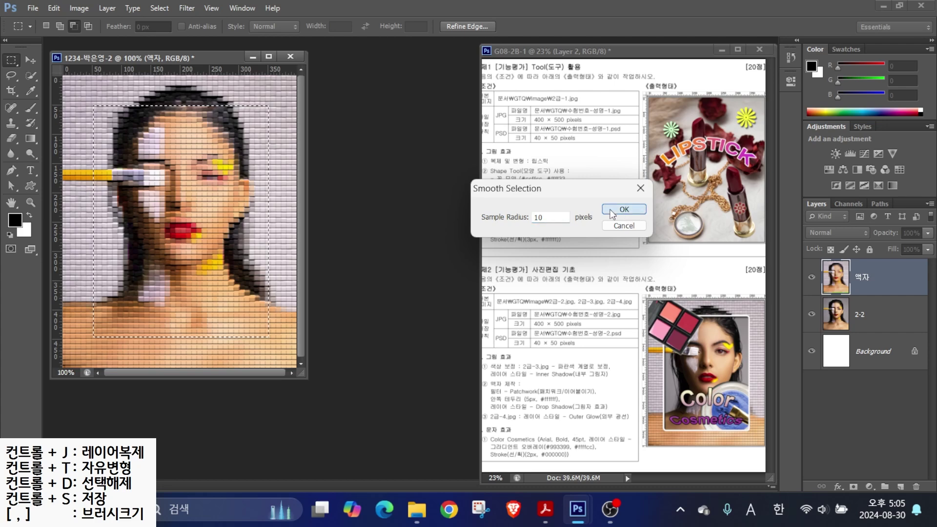
{"action": "left_click", "coordinate": [612, 211]}
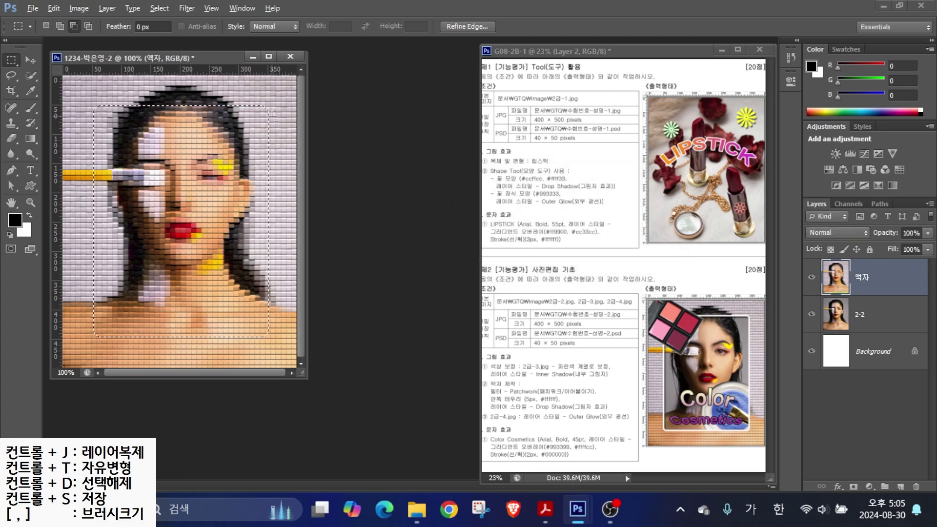
{"action": "left_click_drag", "start_coordinate": [268, 103], "coordinate": [306, 68]}
{"action": "key", "text": "Delete"}
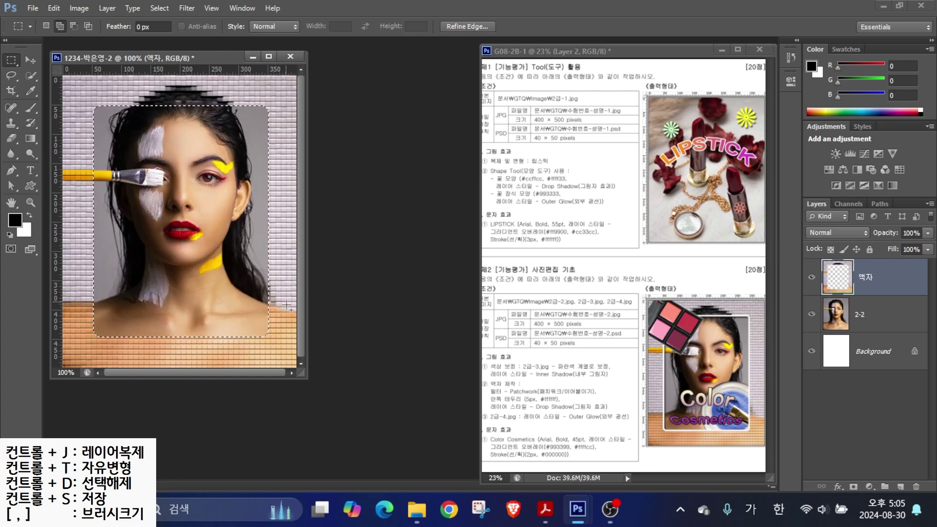
{"action": "left_click_drag", "start_coordinate": [844, 317], "coordinate": [916, 361]}
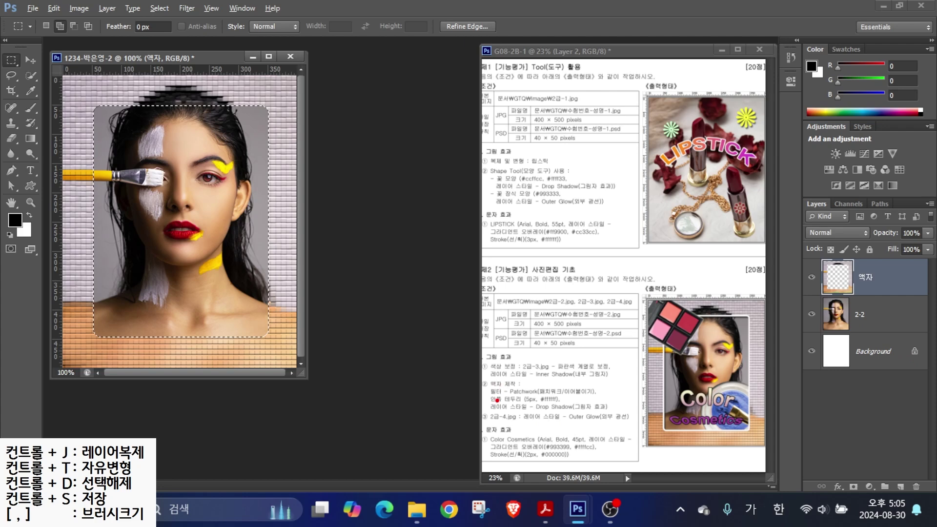
{"action": "mouse_move", "coordinate": [440, 348]}
{"action": "left_mouse_down"}
{"action": "mouse_move", "coordinate": [487, 391]}
{"action": "mouse_move", "coordinate": [436, 426]}
{"action": "left_mouse_up"}
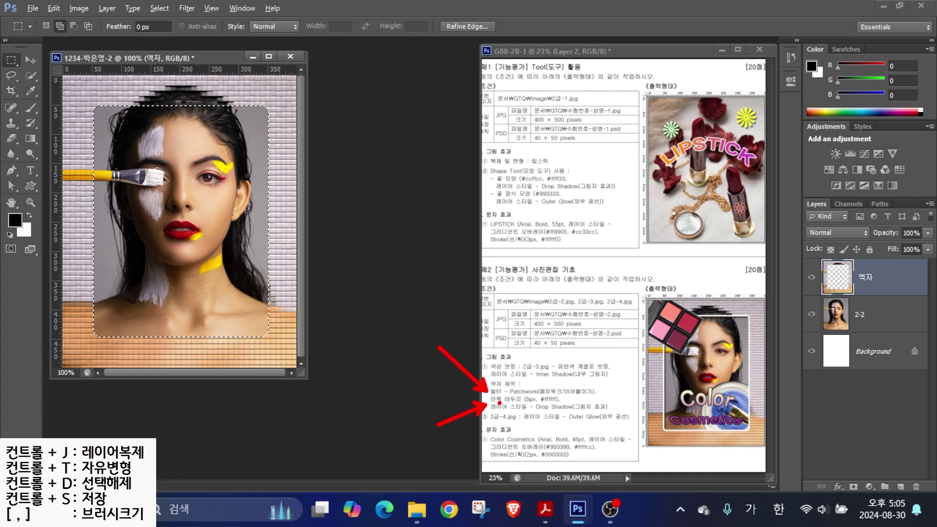
{"action": "left_click_drag", "start_coordinate": [489, 412], "coordinate": [632, 411]}
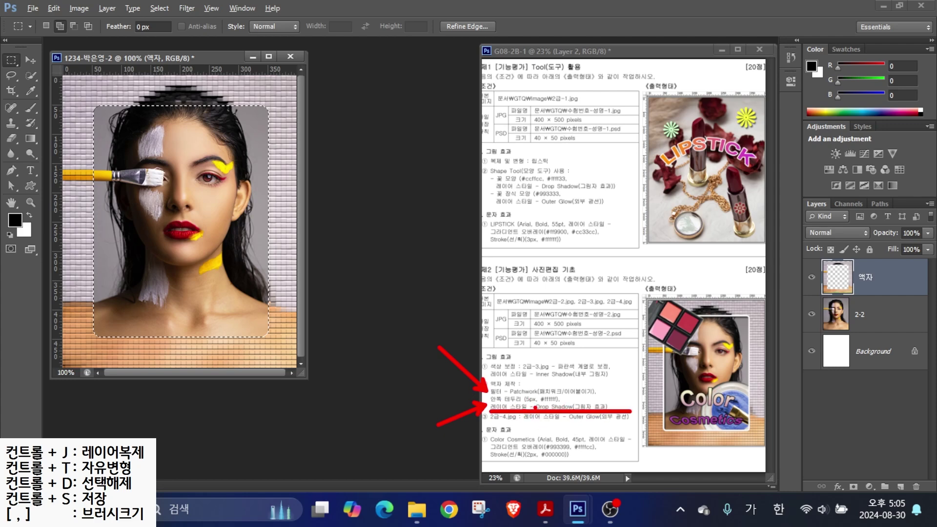
{"action": "key", "text": "Escape"}
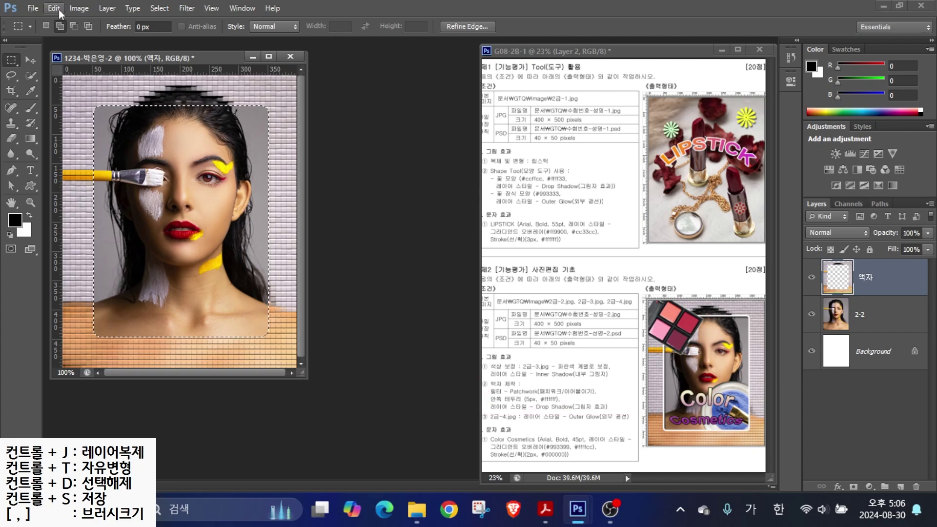
- Stroke the rounded selection on the 액자 layer with a 5 px white (#ffffff) line
{"action": "left_click", "coordinate": [54, 8]}
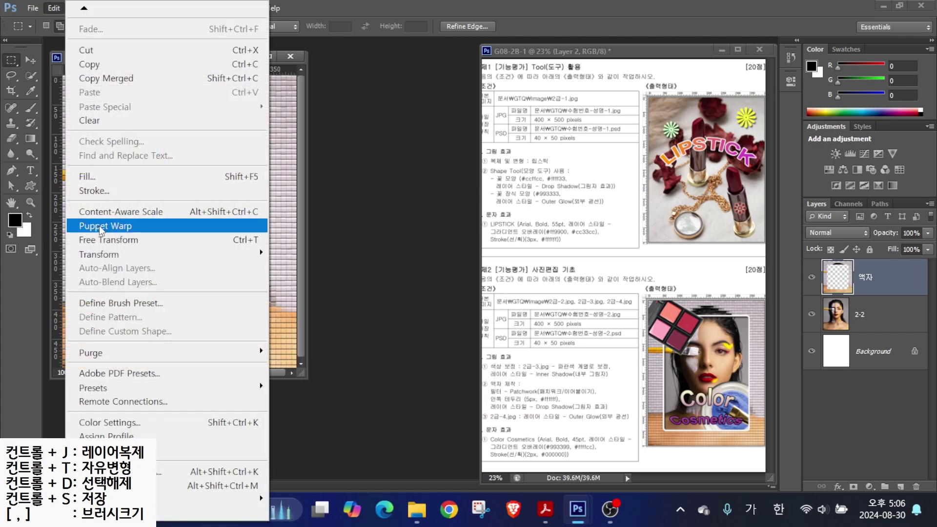
{"action": "left_click", "coordinate": [93, 191]}
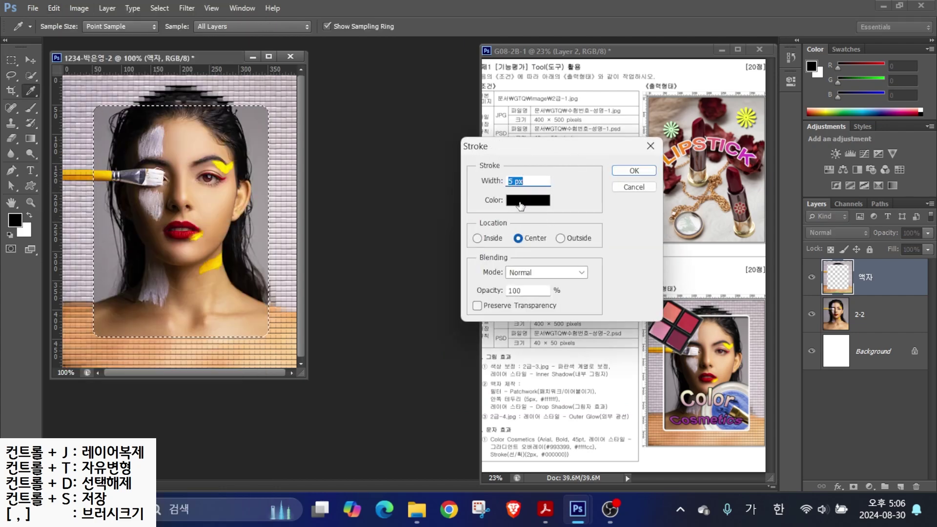
{"action": "left_click", "coordinate": [521, 204]}
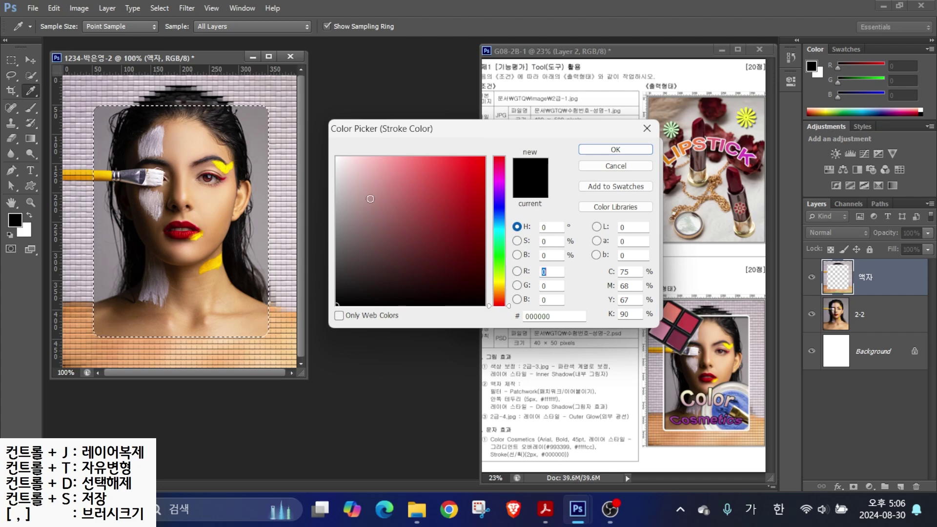
{"action": "left_click_drag", "start_coordinate": [349, 162], "coordinate": [336, 157]}
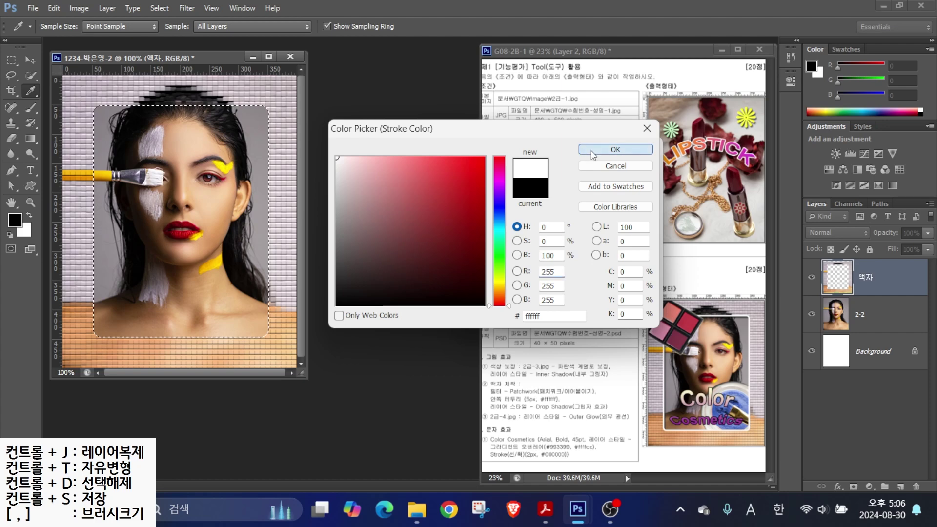
{"action": "left_click", "coordinate": [592, 154]}
{"action": "left_click", "coordinate": [628, 173]}
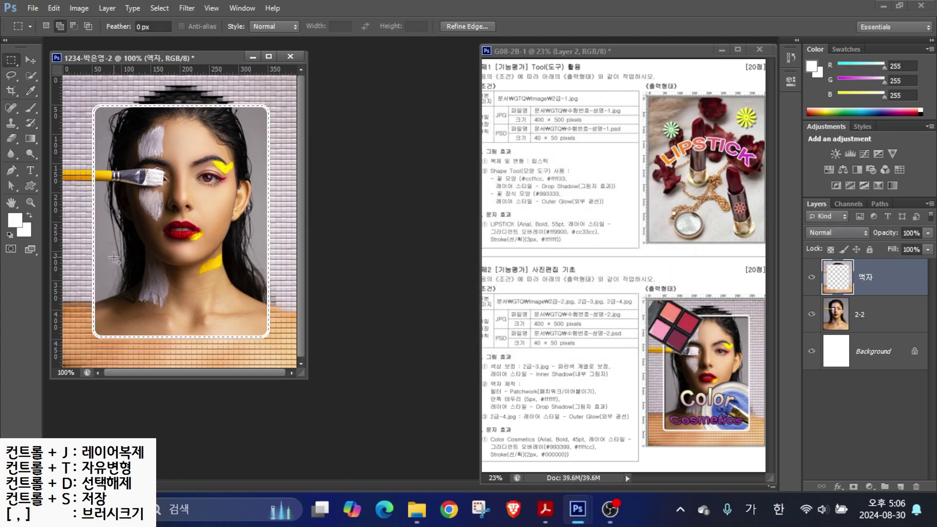
{"action": "left_click", "coordinate": [515, 415]}
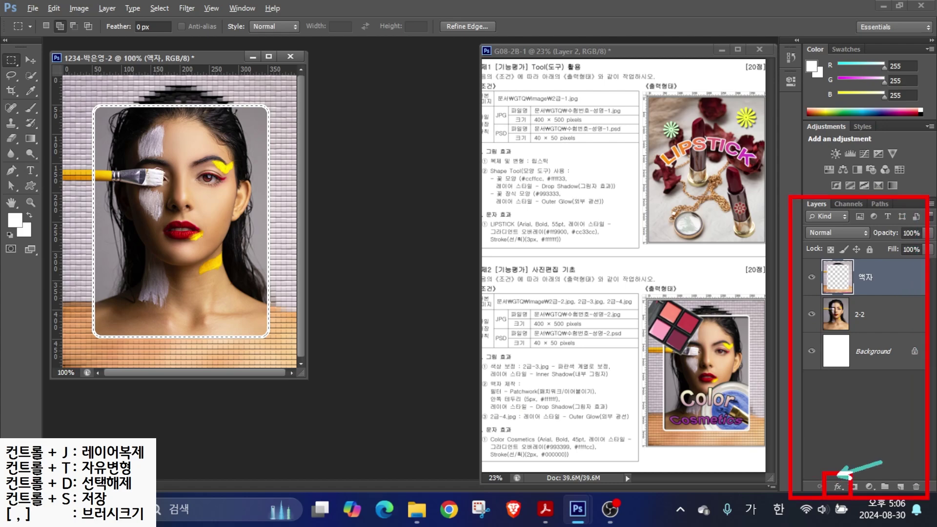
- Add a default Drop Shadow to the 액자 layer and deselect
{"action": "left_click", "coordinate": [844, 487]}
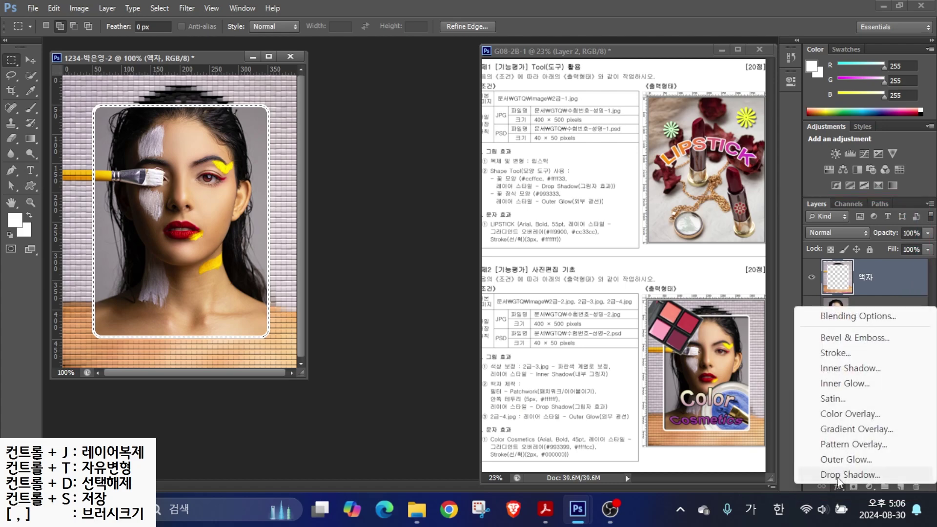
{"action": "left_click", "coordinate": [837, 477]}
{"action": "left_click", "coordinate": [466, 132]}
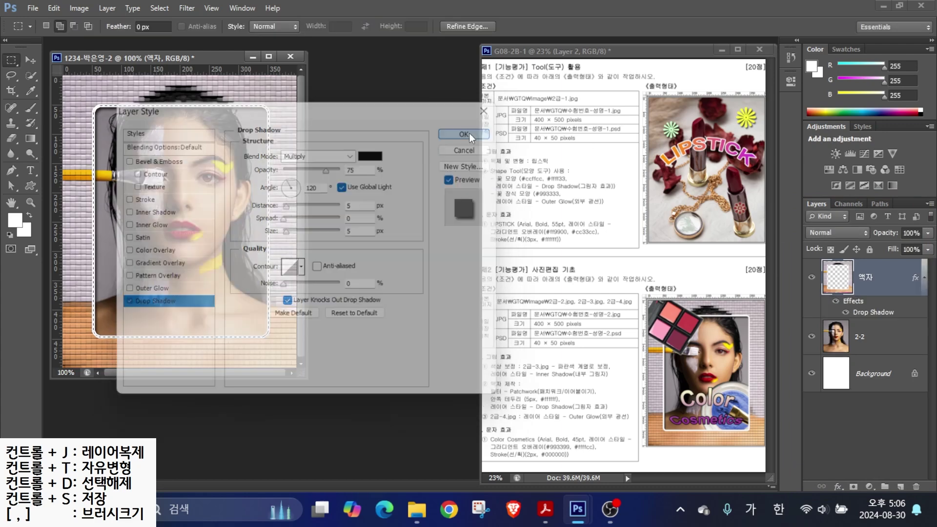
{"action": "left_click_drag", "start_coordinate": [271, 180], "coordinate": [360, 205]}
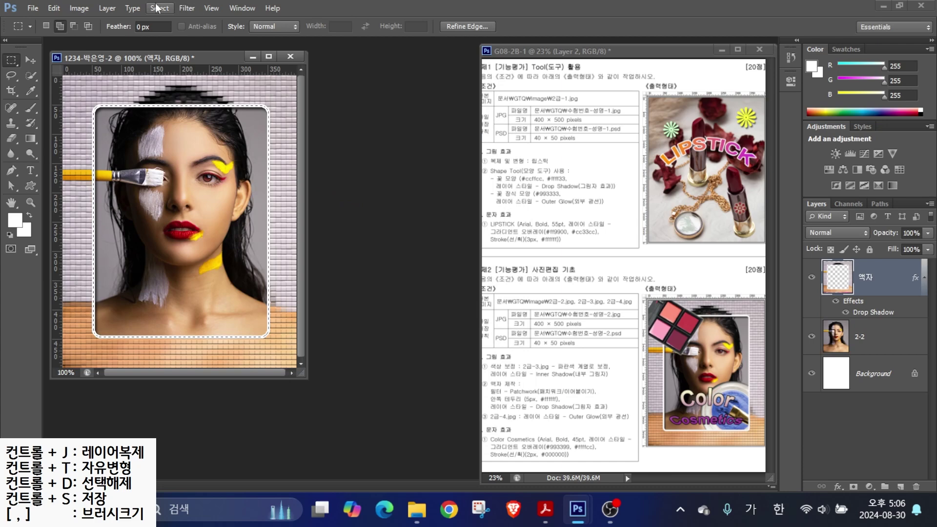
{"action": "left_click", "coordinate": [159, 9]}
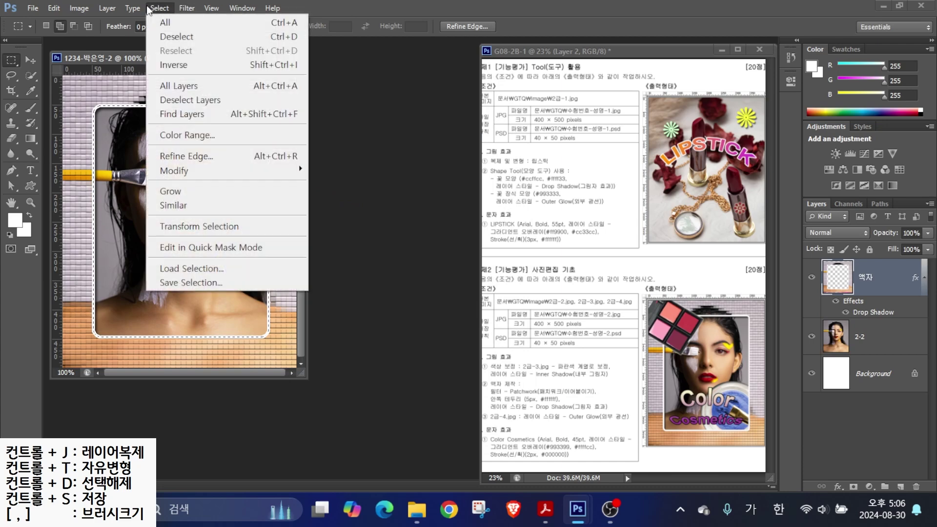
{"action": "left_click", "coordinate": [174, 37]}
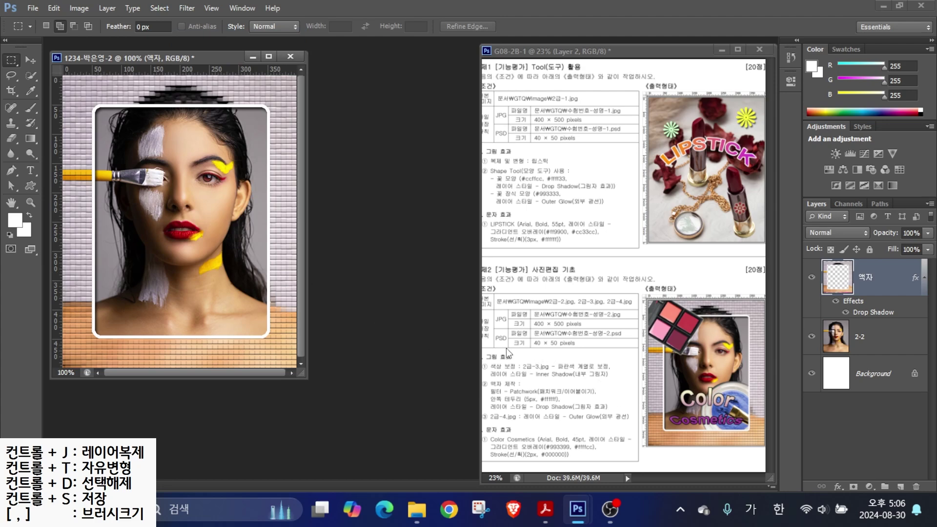
- Mark up the reference requirements, then bring up the Open dialog for the next image
{"action": "mouse_move", "coordinate": [462, 378]}
{"action": "left_mouse_down"}
{"action": "mouse_move", "coordinate": [572, 421]}
{"action": "mouse_move", "coordinate": [612, 419]}
{"action": "mouse_move", "coordinate": [612, 411]}
{"action": "left_mouse_up"}
{"action": "left_click_drag", "start_coordinate": [446, 329], "coordinate": [481, 369]}
{"action": "mouse_move", "coordinate": [446, 399]}
{"action": "left_mouse_down"}
{"action": "mouse_move", "coordinate": [483, 425]}
{"action": "mouse_move", "coordinate": [476, 445]}
{"action": "mouse_move", "coordinate": [493, 457]}
{"action": "left_mouse_up"}
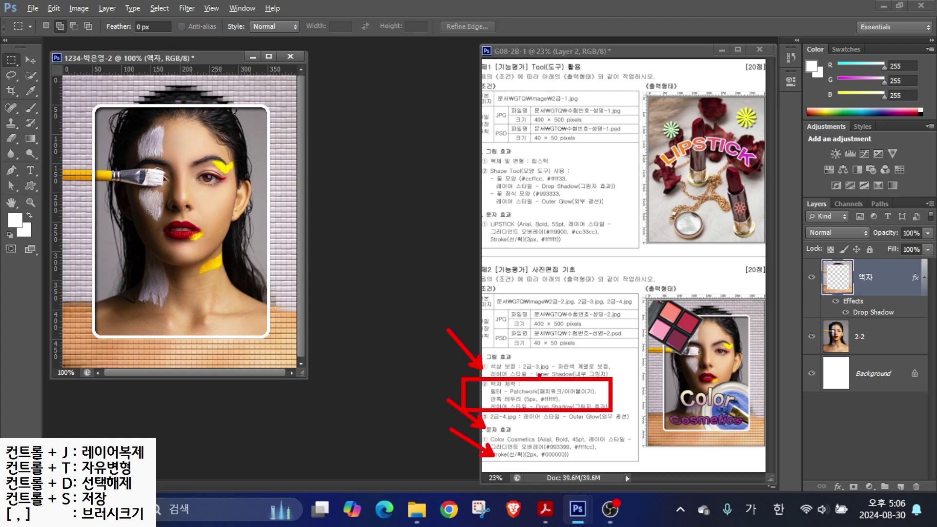
{"action": "key", "text": "Escape"}
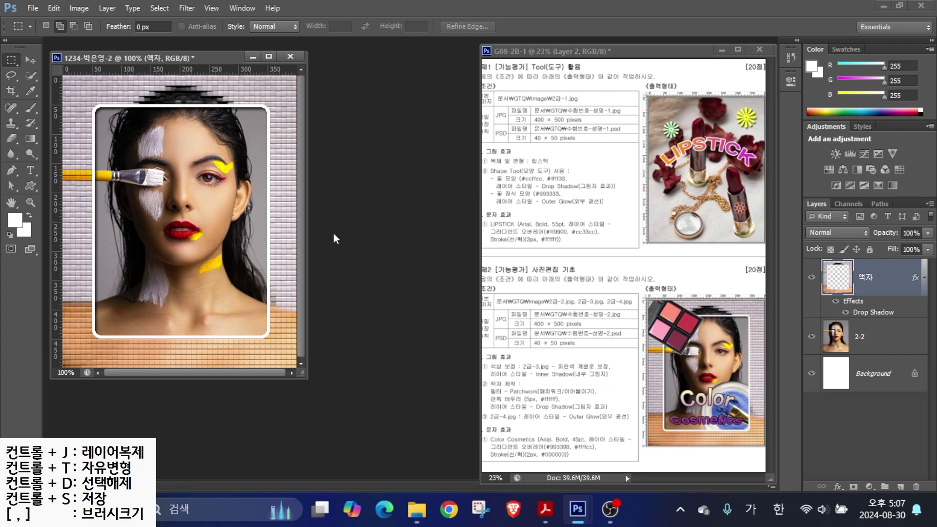
{"action": "key", "text": "ctrl+o"}
- Open 2급-3.jpg and centre its window on screen
{"action": "left_click", "coordinate": [660, 144]}
{"action": "left_click", "coordinate": [724, 417]}
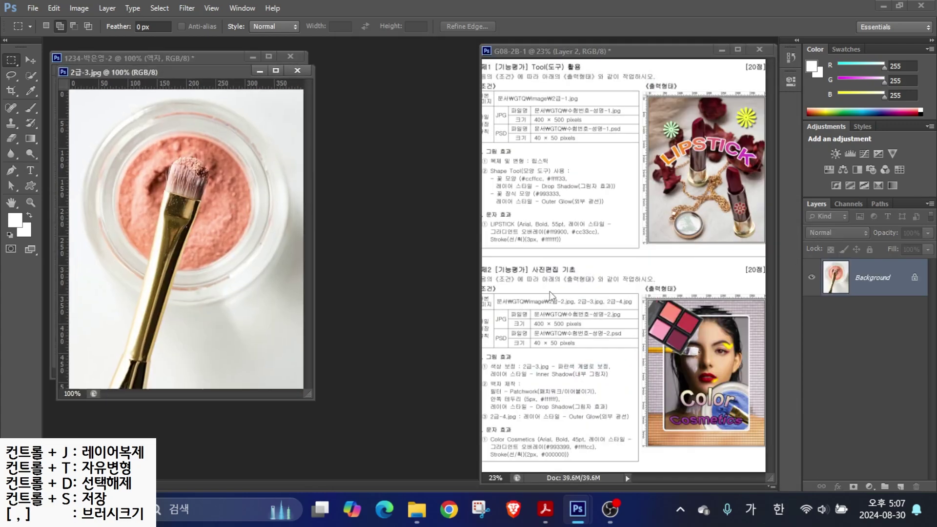
{"action": "left_click_drag", "start_coordinate": [166, 72], "coordinate": [401, 125]}
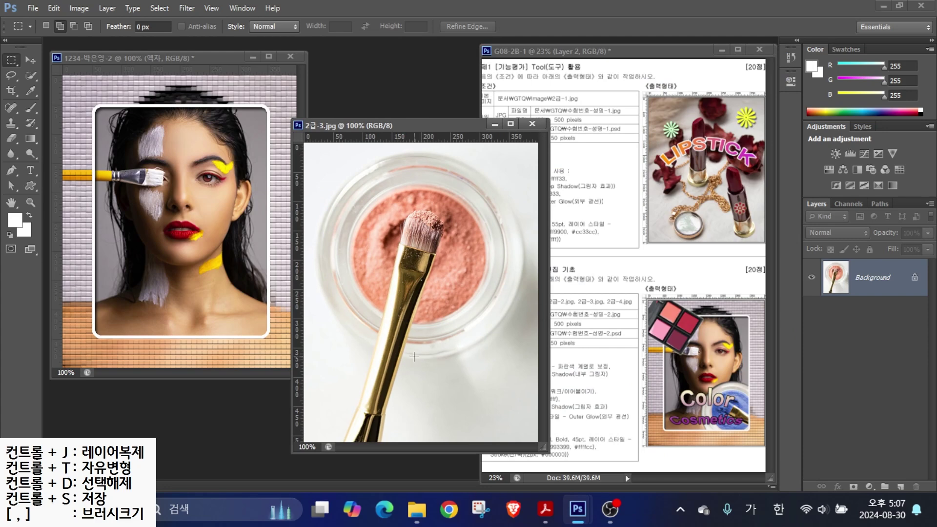
{"action": "left_click_drag", "start_coordinate": [276, 158], "coordinate": [546, 158]}
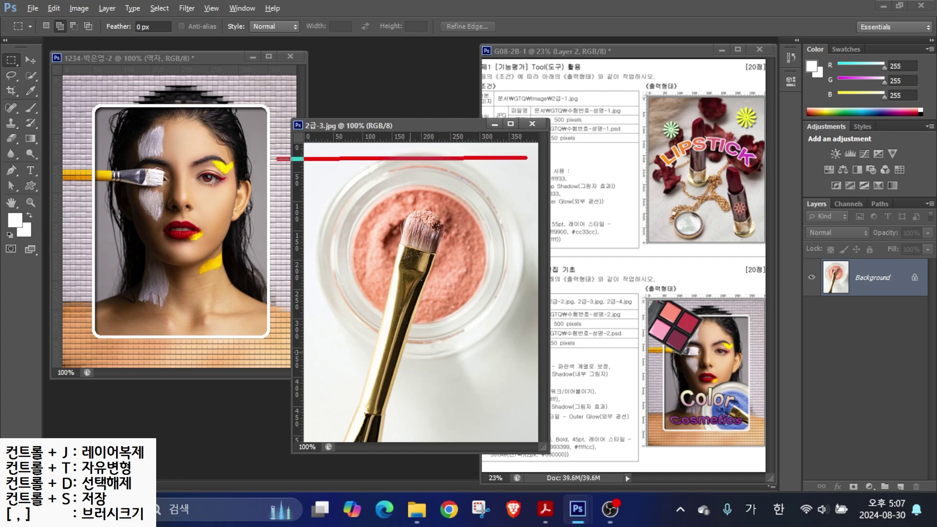
{"action": "left_click_drag", "start_coordinate": [321, 112], "coordinate": [320, 425]}
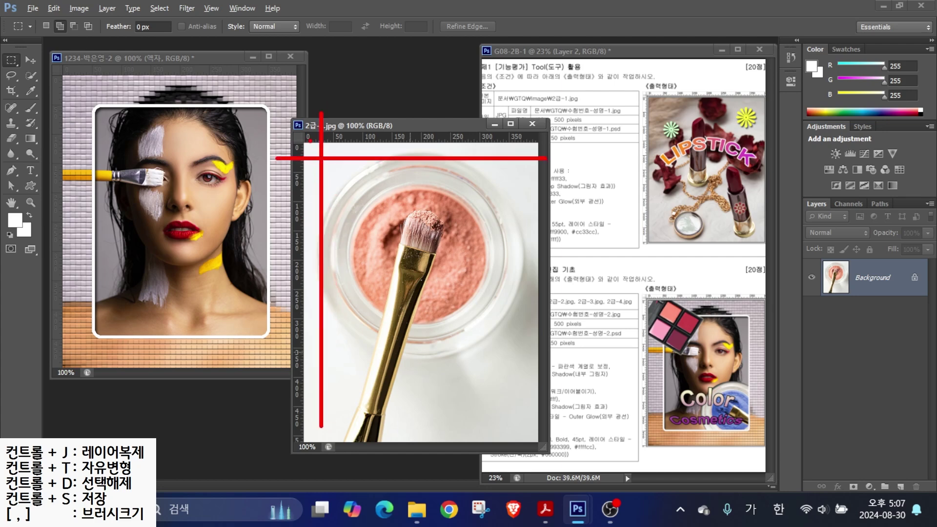
{"action": "key", "text": "Escape"}
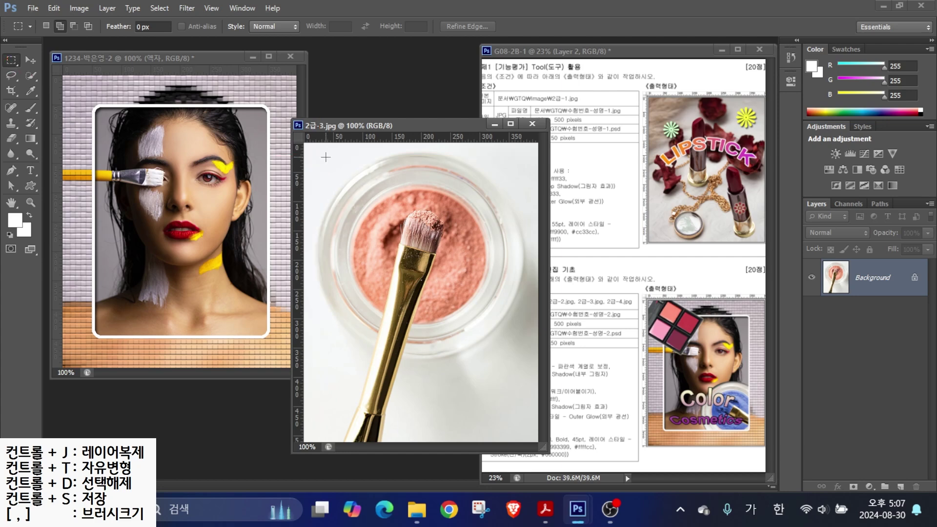
- Select the round powder jar with an elliptical marquee of about 316 × 328 px
{"action": "left_click_drag", "start_coordinate": [317, 153], "coordinate": [495, 358]}
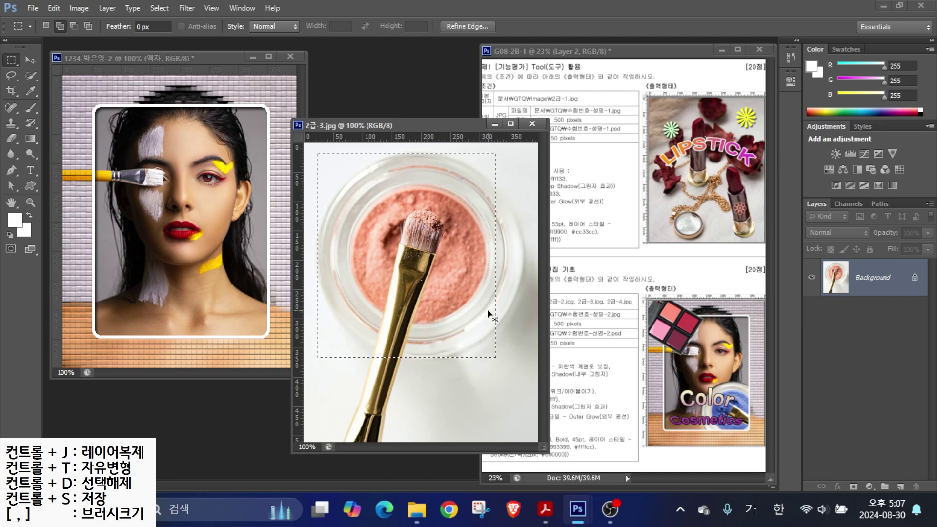
{"action": "key", "text": "ctrl+d"}
{"action": "key", "text": "shift+m"}
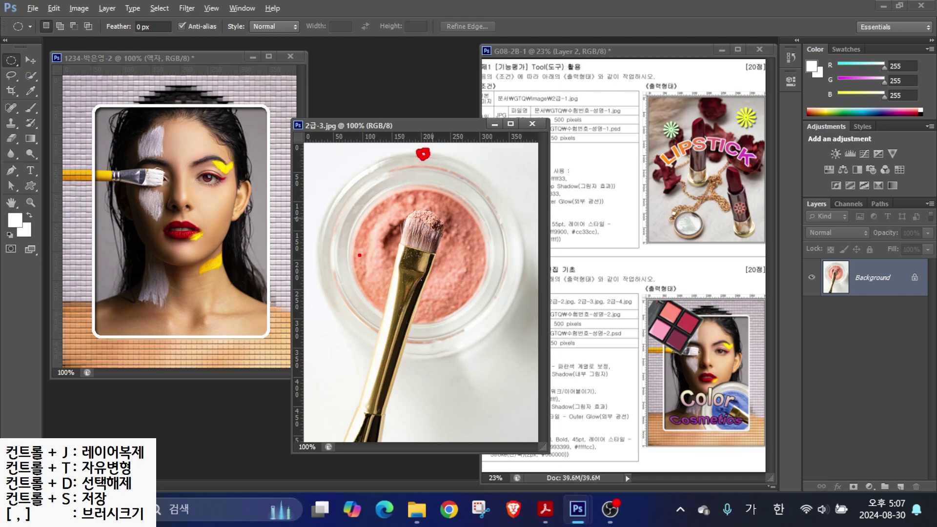
{"action": "left_click_drag", "start_coordinate": [316, 253], "coordinate": [323, 244]}
{"action": "left_click_drag", "start_coordinate": [317, 284], "coordinate": [317, 92]}
{"action": "mouse_move", "coordinate": [423, 151]}
{"action": "left_mouse_down"}
{"action": "mouse_move", "coordinate": [303, 151]}
{"action": "mouse_move", "coordinate": [488, 311]}
{"action": "mouse_move", "coordinate": [448, 255]}
{"action": "left_mouse_up"}
{"action": "left_click_drag", "start_coordinate": [488, 309], "coordinate": [405, 307]}
{"action": "key", "text": "Escape"}
{"action": "left_click_drag", "start_coordinate": [316, 155], "coordinate": [523, 359]}
{"action": "left_click", "coordinate": [31, 58]}
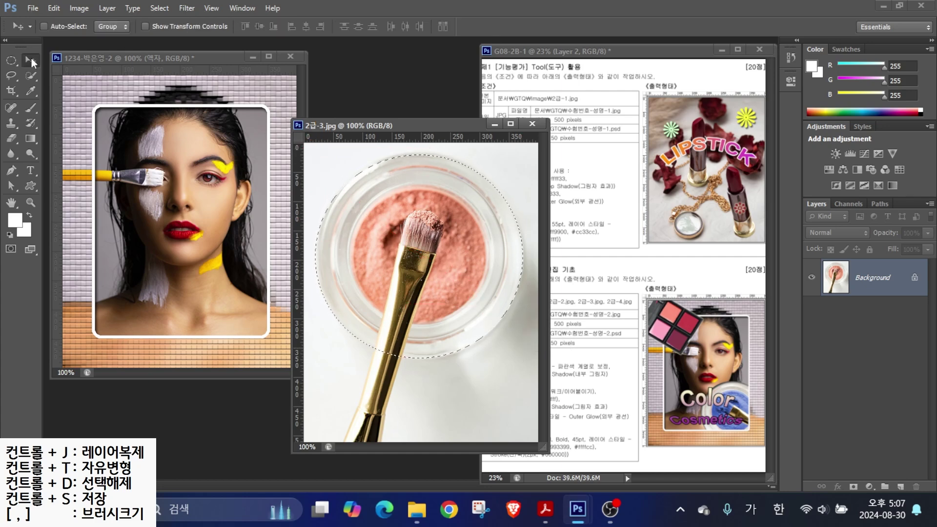
- Carry the powder jar into the portrait, close 2급-3.jpg, and name the layer 2-3
{"action": "left_click_drag", "start_coordinate": [187, 243], "coordinate": [188, 243]}
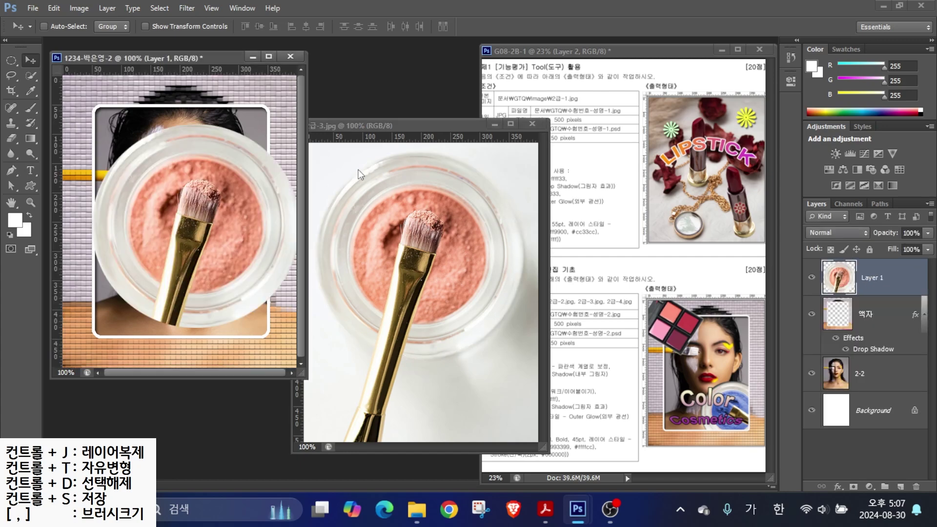
{"action": "left_click", "coordinate": [532, 125]}
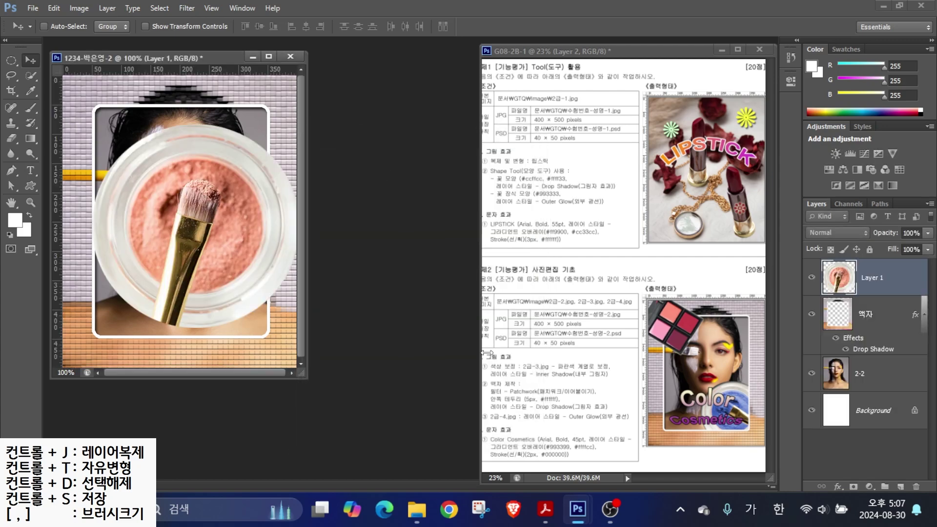
{"action": "double_click", "coordinate": [866, 282]}
{"action": "type", "text": "2"}
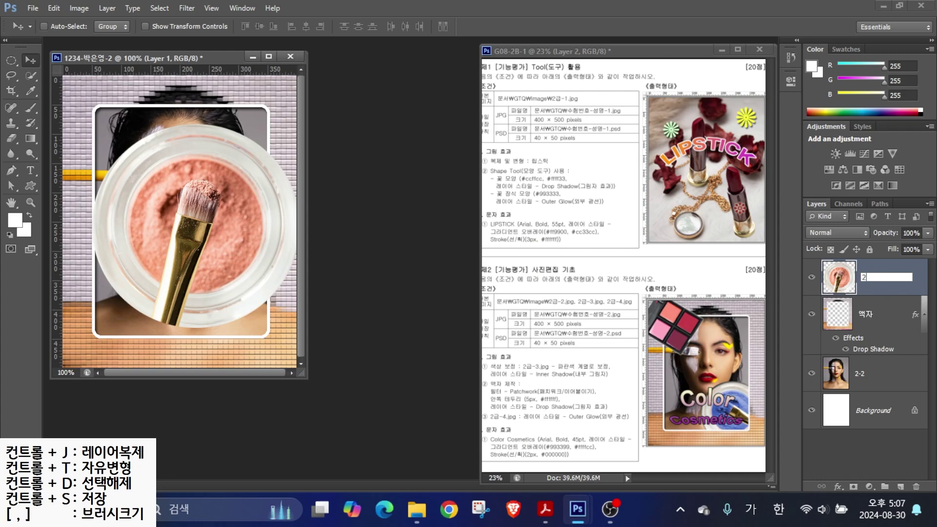
{"action": "type", "text": "-3"}
{"action": "key", "text": "Return"}
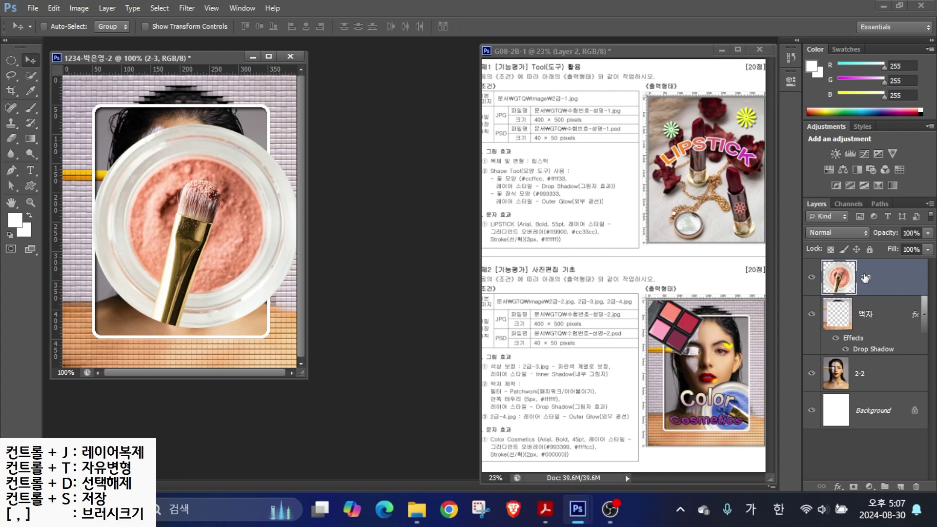
- Shrink the jar, flip it vertically, and place it at the portrait's lower right
{"action": "key", "text": "ctrl+t"}
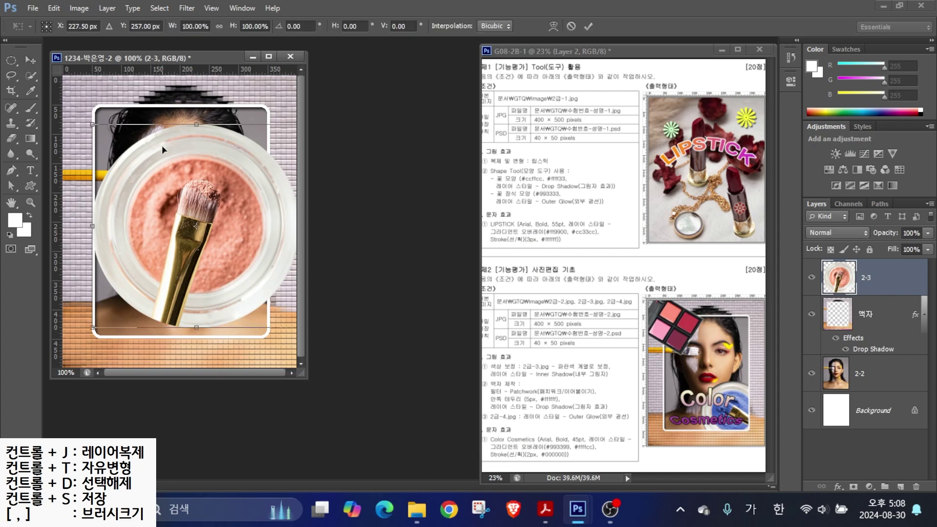
{"action": "left_click_drag", "start_coordinate": [91, 124], "coordinate": [104, 320]}
{"action": "left_click_drag", "start_coordinate": [233, 288], "coordinate": [232, 334]}
{"action": "left_click_drag", "start_coordinate": [165, 198], "coordinate": [179, 215]}
{"action": "right_click", "coordinate": [228, 291]}
{"action": "left_click", "coordinate": [255, 303]}
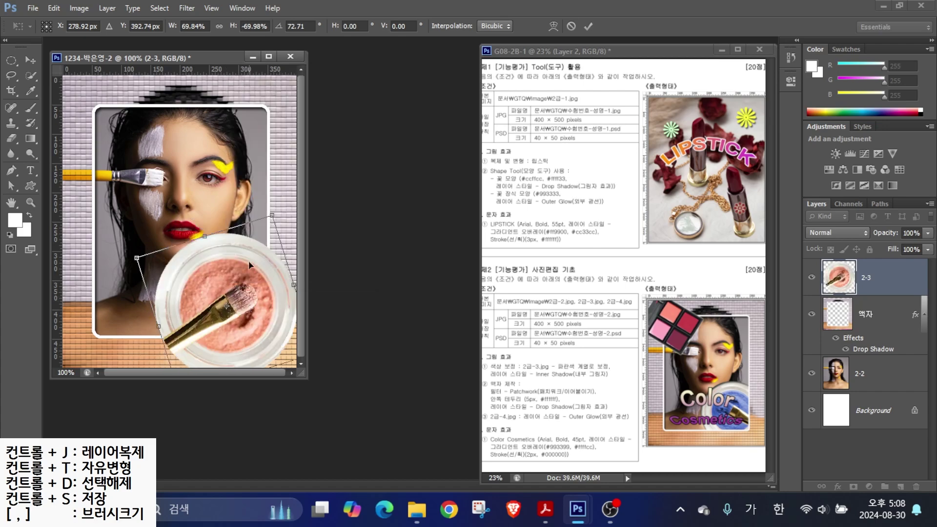
{"action": "key", "text": "Return"}
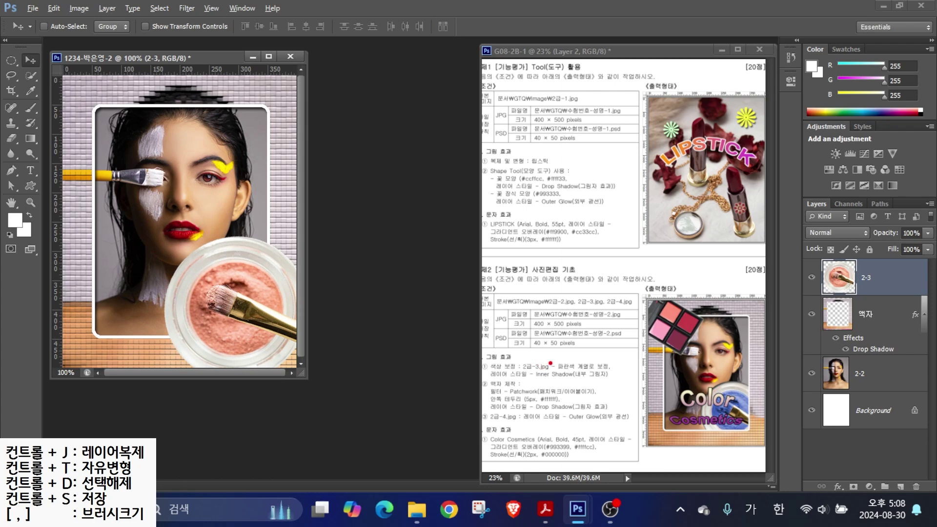
{"action": "left_click_drag", "start_coordinate": [561, 374], "coordinate": [628, 373]}
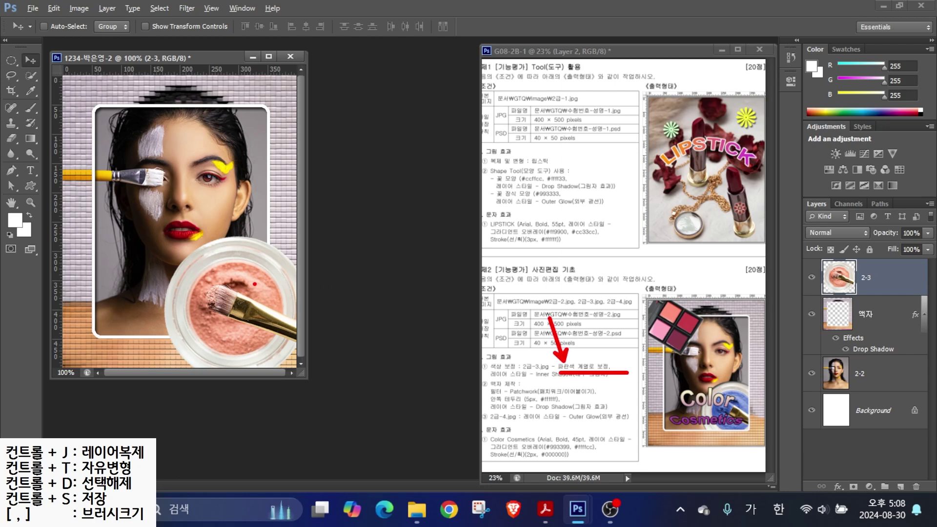
{"action": "key", "text": "Escape"}
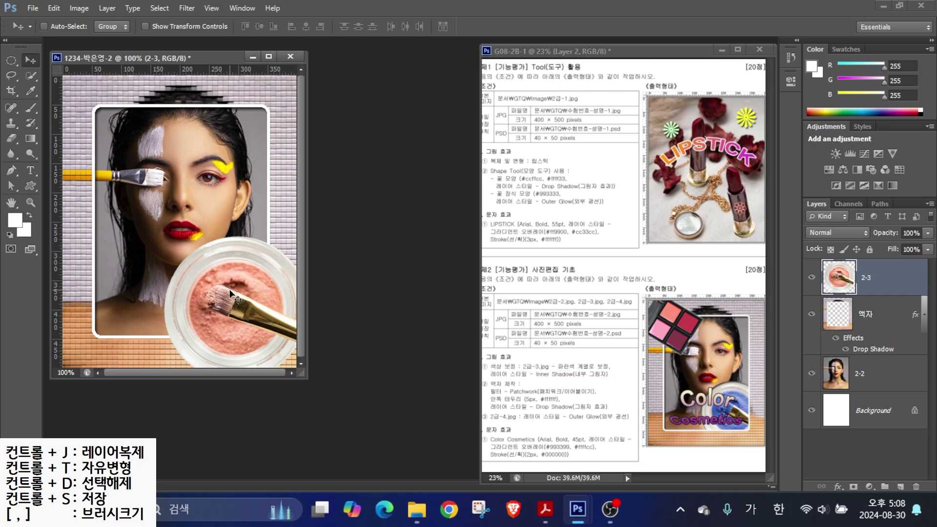
{"action": "mouse_move", "coordinate": [274, 314]}
{"action": "left_mouse_down"}
{"action": "mouse_move", "coordinate": [234, 298]}
{"action": "mouse_move", "coordinate": [228, 317]}
{"action": "mouse_move", "coordinate": [265, 330]}
{"action": "mouse_move", "coordinate": [261, 340]}
{"action": "mouse_move", "coordinate": [213, 344]}
{"action": "mouse_move", "coordinate": [195, 322]}
{"action": "mouse_move", "coordinate": [224, 282]}
{"action": "mouse_move", "coordinate": [267, 287]}
{"action": "mouse_move", "coordinate": [282, 322]}
{"action": "left_mouse_up"}
{"action": "key", "text": "Escape"}
{"action": "left_click", "coordinate": [30, 75]}
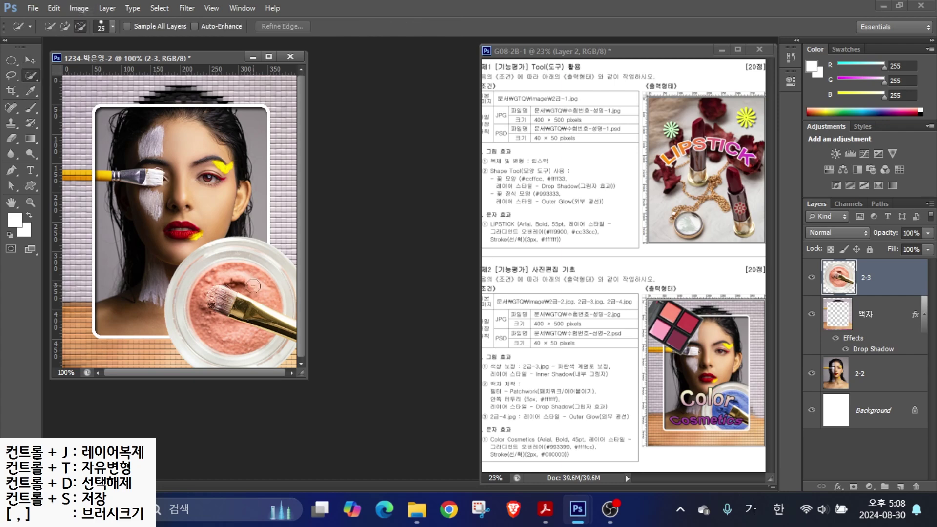
- Quick-select the jar's powder, shift its Hue to -143 to make it blue, then deselect
{"action": "left_click", "coordinate": [65, 26]}
{"action": "mouse_move", "coordinate": [251, 286]}
{"action": "left_mouse_down"}
{"action": "mouse_move", "coordinate": [221, 289]}
{"action": "mouse_move", "coordinate": [242, 337]}
{"action": "mouse_move", "coordinate": [215, 329]}
{"action": "mouse_move", "coordinate": [196, 290]}
{"action": "left_mouse_up"}
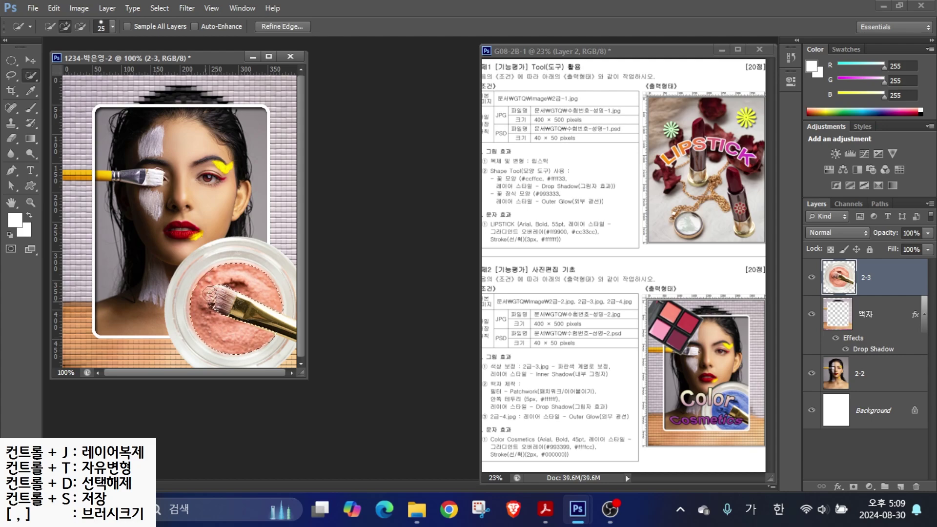
{"action": "left_click", "coordinate": [79, 9]}
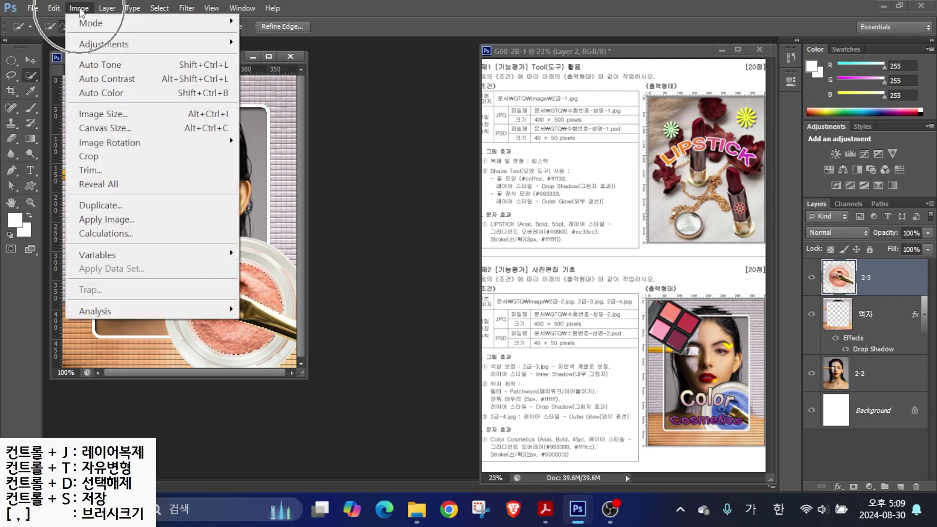
{"action": "mouse_move", "coordinate": [92, 45]}
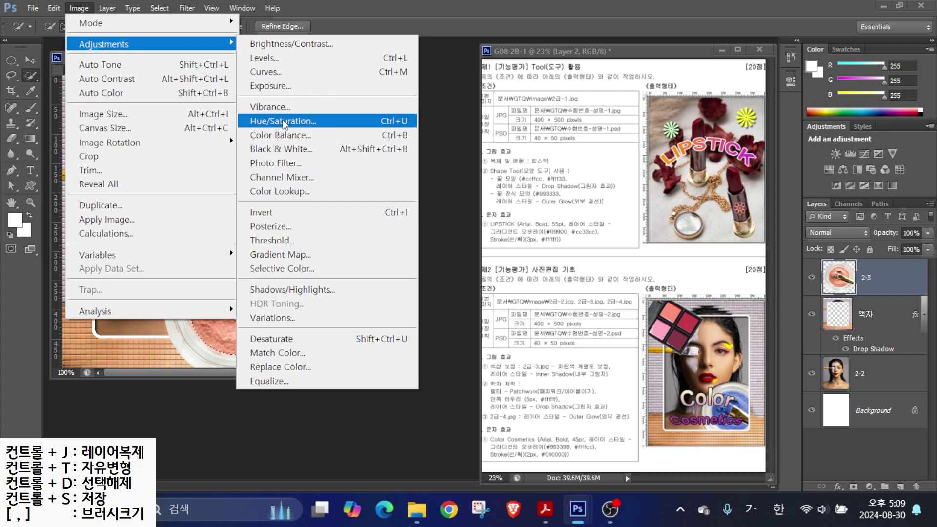
{"action": "left_click", "coordinate": [283, 122]}
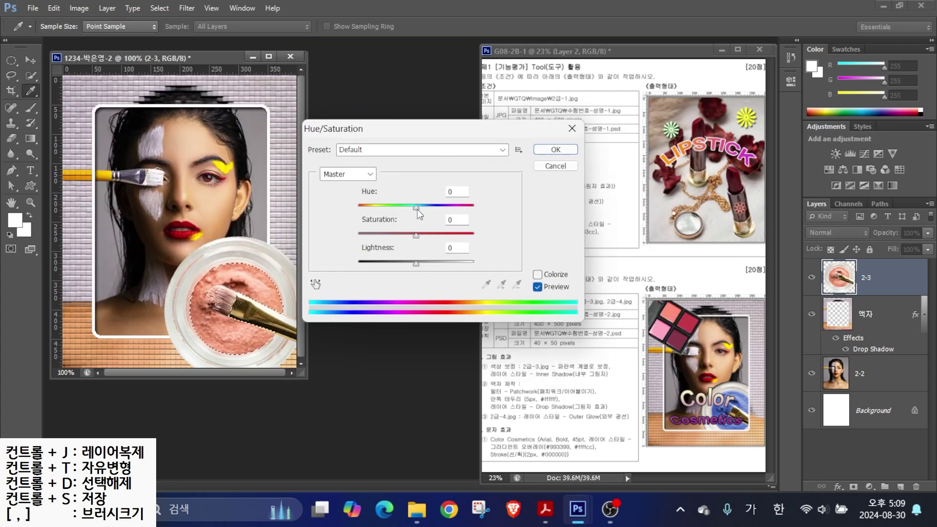
{"action": "left_click_drag", "start_coordinate": [417, 209], "coordinate": [367, 213]}
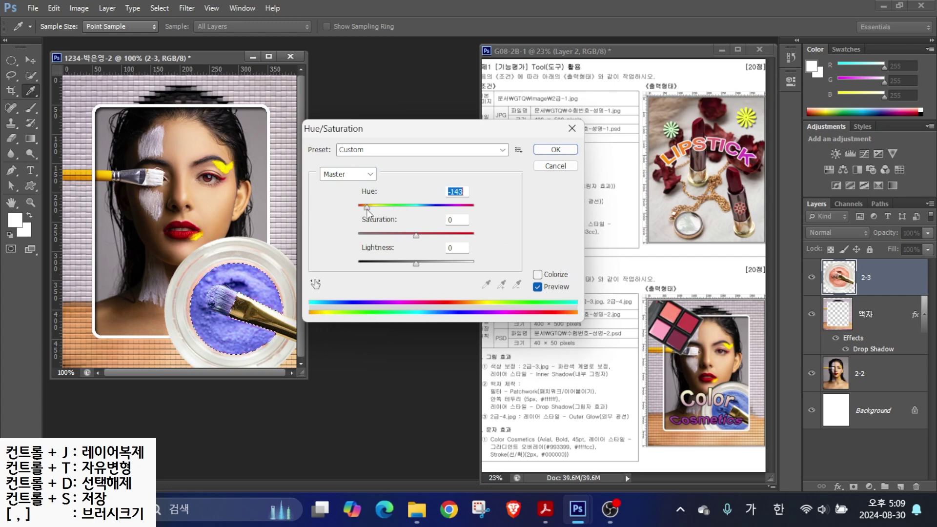
{"action": "key", "text": "Return"}
{"action": "key", "text": "w"}
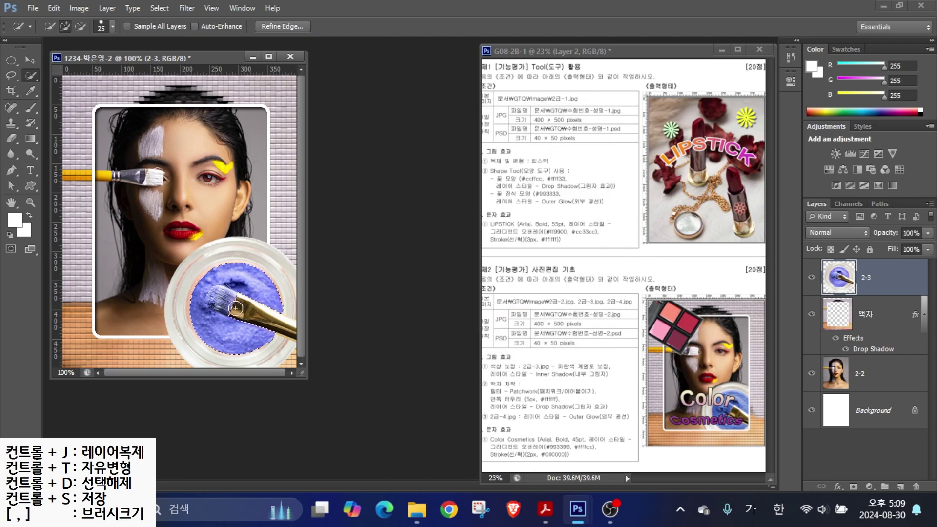
{"action": "key", "text": "ctrl+d"}
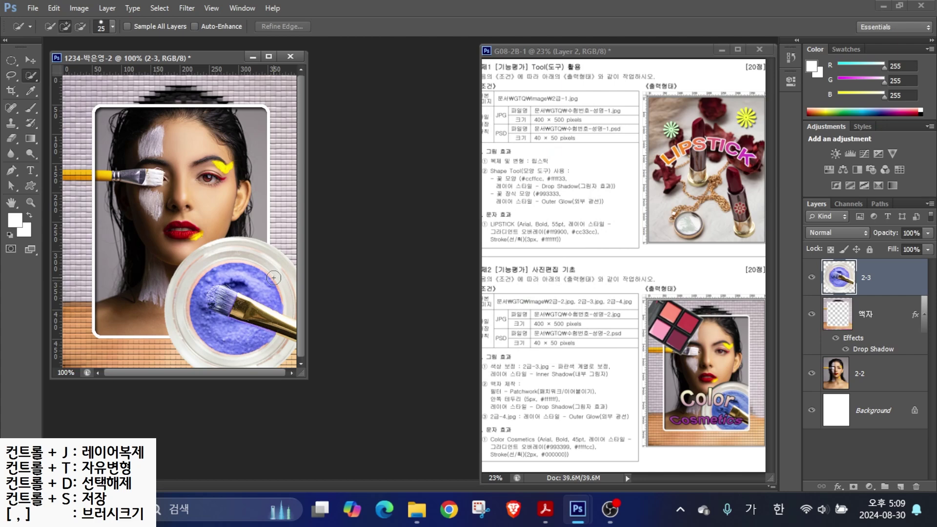
{"action": "left_click_drag", "start_coordinate": [542, 363], "coordinate": [588, 344]}
{"action": "left_click_drag", "start_coordinate": [515, 382], "coordinate": [621, 381]}
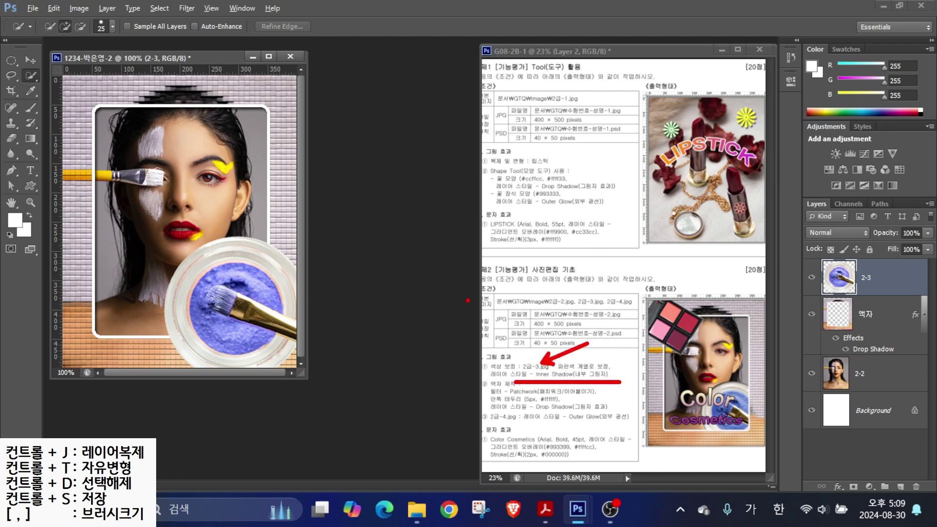
{"action": "key", "text": "Escape"}
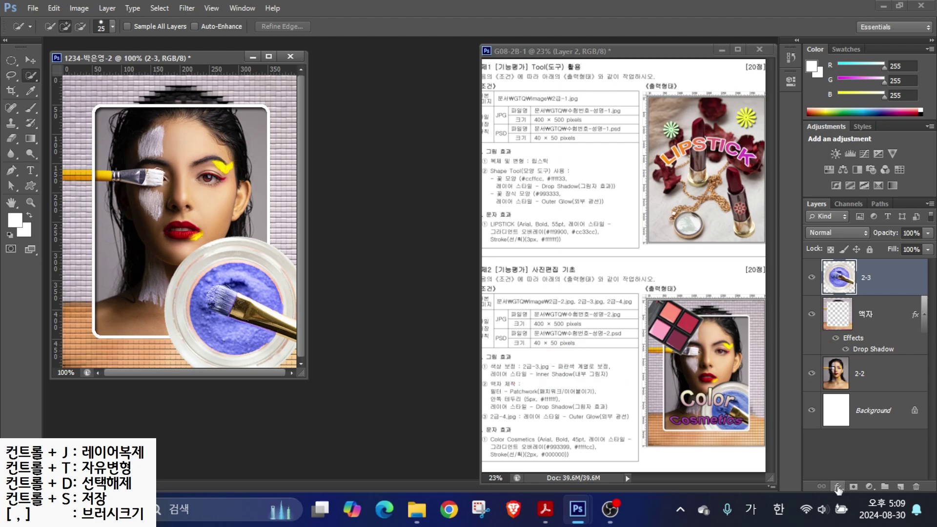
- Apply a default Inner Shadow to layer 2-3, toggling it on and off to compare
{"action": "left_click", "coordinate": [838, 487]}
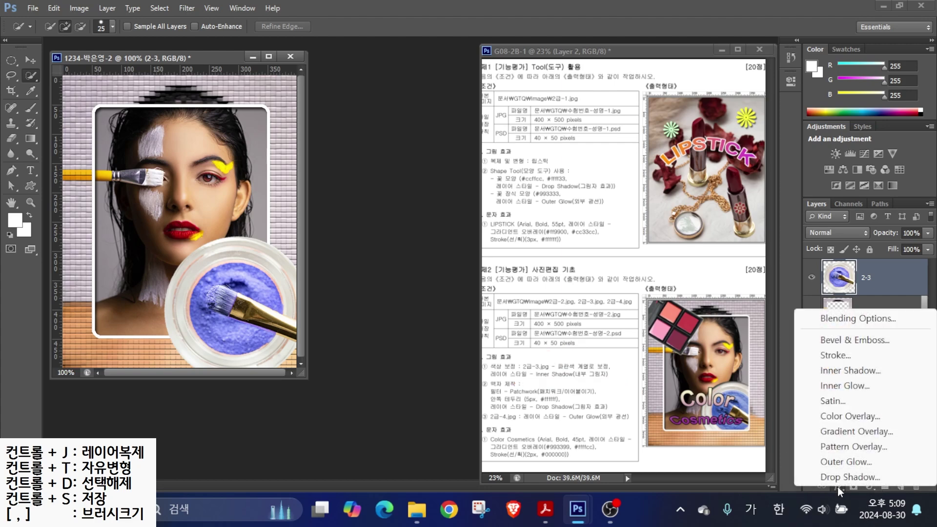
{"action": "left_click", "coordinate": [847, 371]}
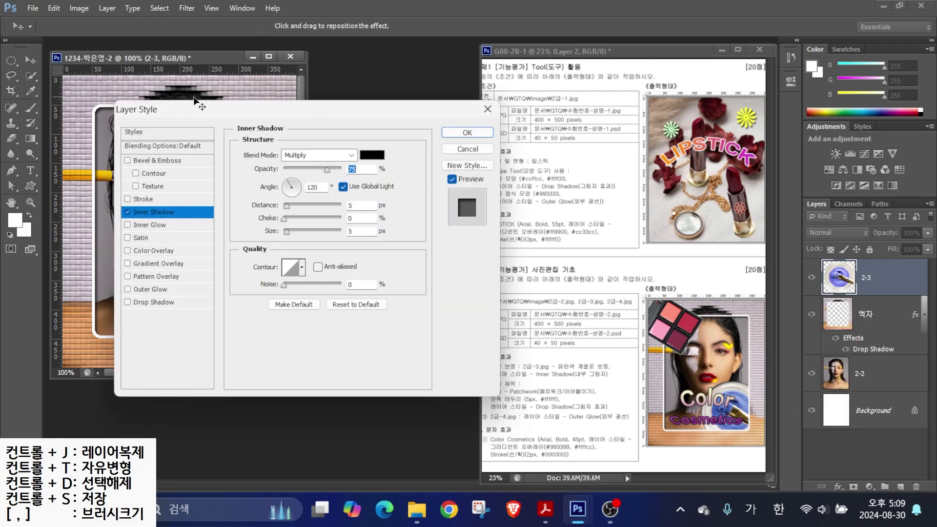
{"action": "left_click_drag", "start_coordinate": [205, 96], "coordinate": [442, 170]}
{"action": "left_click", "coordinate": [364, 277]}
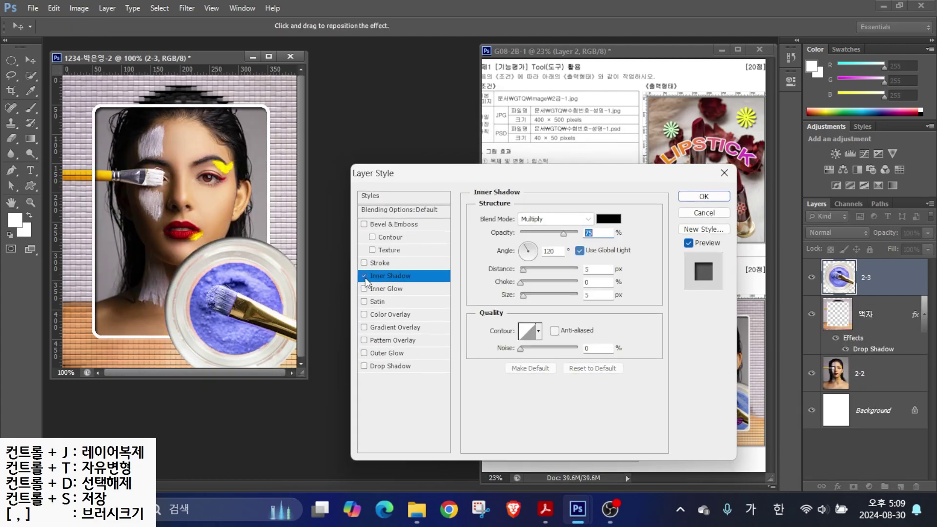
{"action": "left_click", "coordinate": [365, 277]}
{"action": "left_click", "coordinate": [365, 277]}
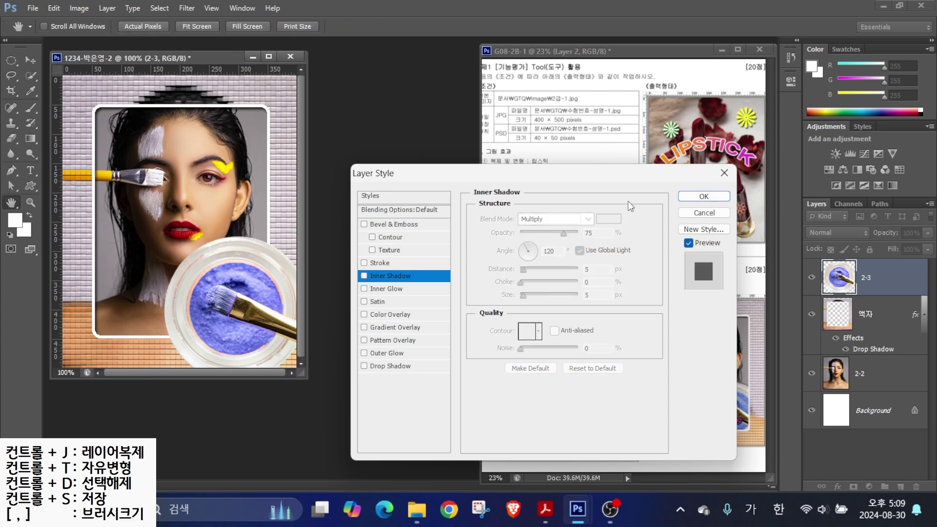
{"action": "left_click", "coordinate": [402, 280]}
{"action": "key", "text": "Return"}
{"action": "key", "text": "w"}
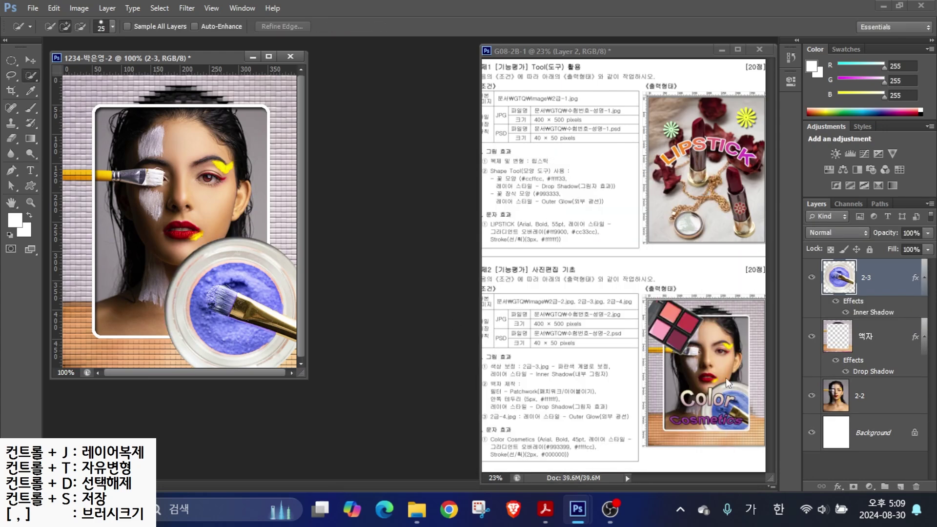
- Drag layer 2-3 below the 액자 layer in the Layers panel
{"action": "left_click_drag", "start_coordinate": [724, 313], "coordinate": [732, 380]}
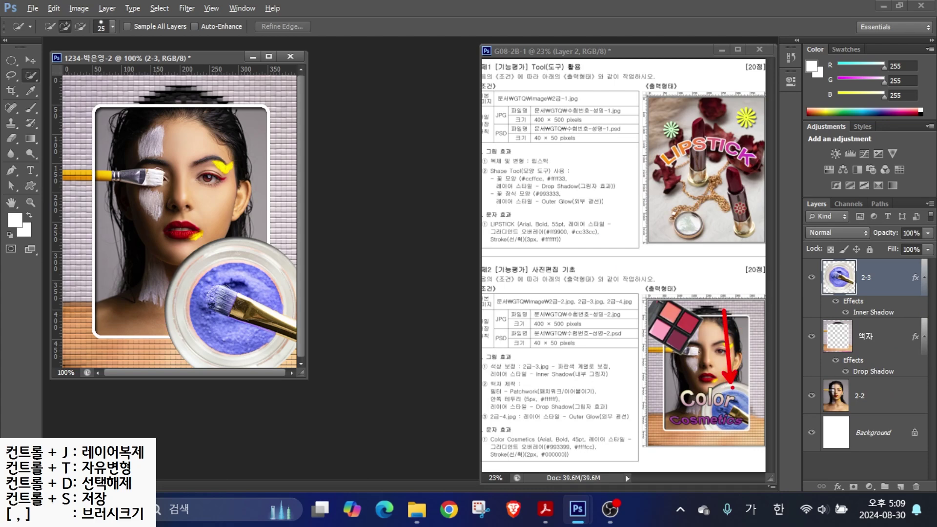
{"action": "mouse_move", "coordinate": [882, 281]}
{"action": "left_mouse_down"}
{"action": "mouse_move", "coordinate": [903, 331]}
{"action": "mouse_move", "coordinate": [887, 383]}
{"action": "left_mouse_up"}
{"action": "left_click_drag", "start_coordinate": [873, 277], "coordinate": [874, 375]}
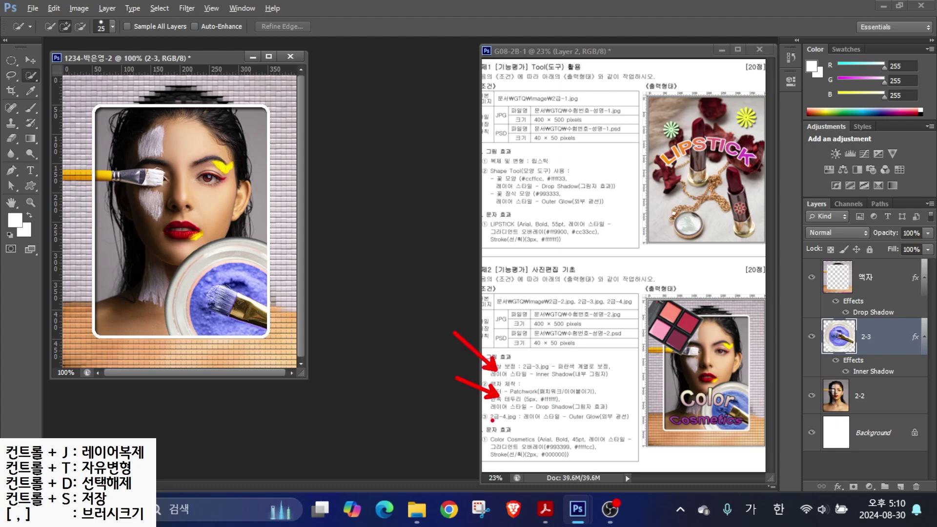
- Open 2급-4.jpg and Quick Select its top eyeshadow palette
{"action": "double_click", "coordinate": [388, 250]}
{"action": "double_click", "coordinate": [479, 261]}
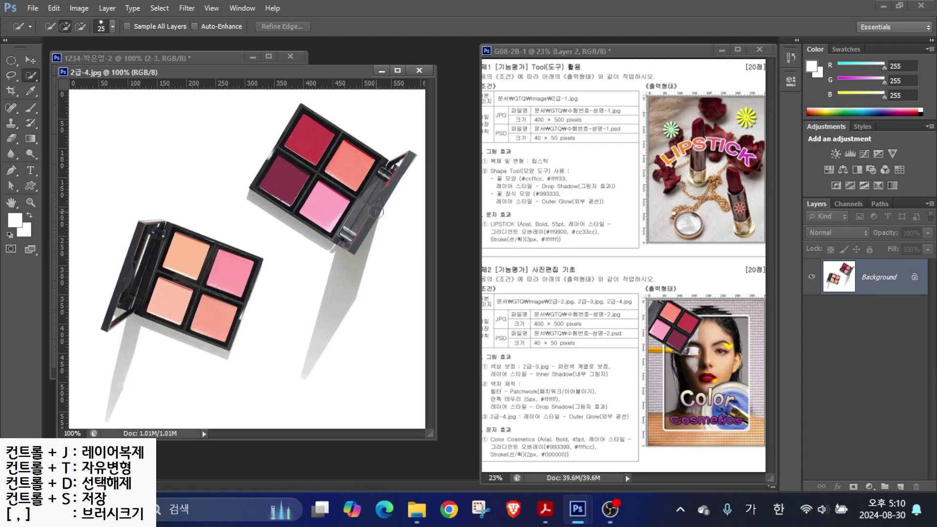
{"action": "mouse_move", "coordinate": [297, 137]}
{"action": "left_mouse_down"}
{"action": "mouse_move", "coordinate": [280, 168]}
{"action": "mouse_move", "coordinate": [300, 206]}
{"action": "mouse_move", "coordinate": [345, 218]}
{"action": "mouse_move", "coordinate": [379, 182]}
{"action": "mouse_move", "coordinate": [276, 160]}
{"action": "left_mouse_up"}
- Move the palette into the portrait, close 2급-4.jpg, and name the new layer 2-4
{"action": "left_click", "coordinate": [30, 60]}
{"action": "left_click_drag", "start_coordinate": [286, 73], "coordinate": [371, 134]}
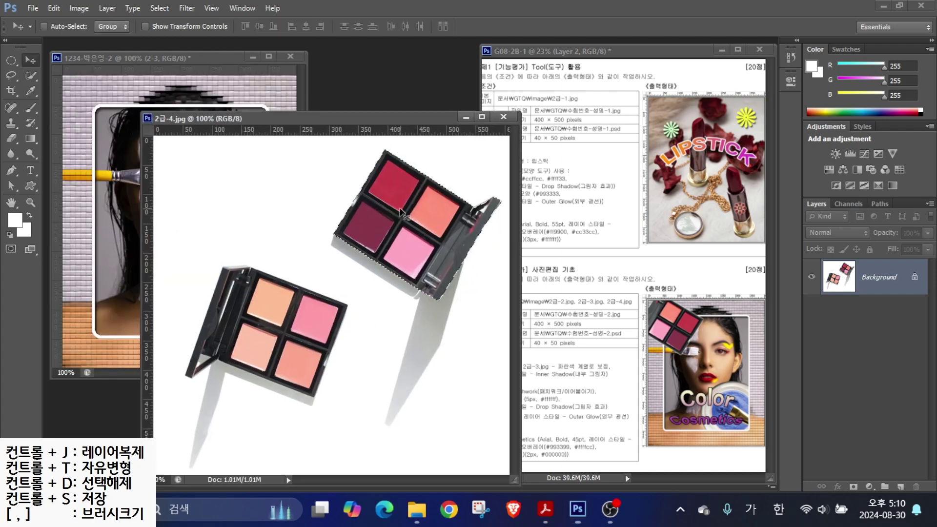
{"action": "left_click_drag", "start_coordinate": [391, 205], "coordinate": [122, 161]}
{"action": "key", "text": "ctrl+w"}
{"action": "double_click", "coordinate": [878, 336]}
{"action": "type", "text": "2-4"}
{"action": "key", "text": "Return"}
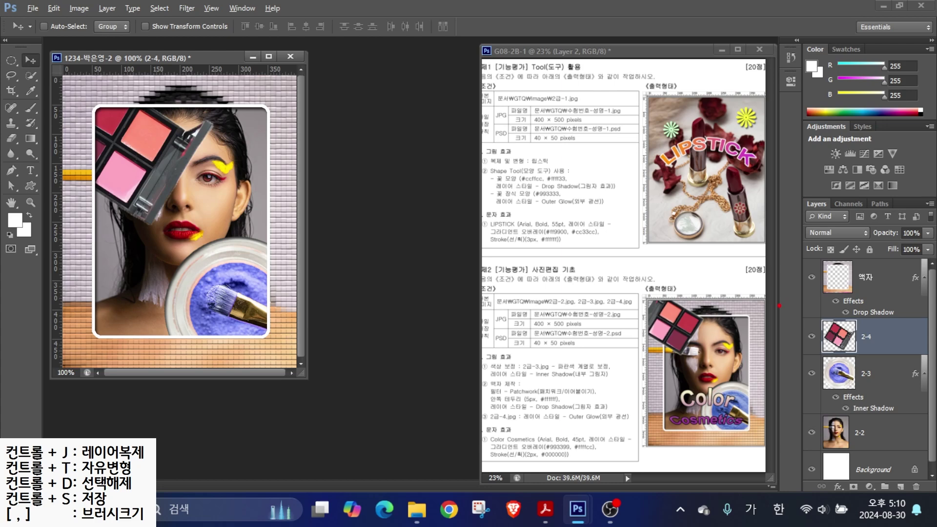
- Move the 2-4 palette layer above the 액자 frame layer
{"action": "left_click_drag", "start_coordinate": [742, 256], "coordinate": [688, 304]}
{"action": "mouse_move", "coordinate": [885, 348]}
{"action": "left_mouse_down"}
{"action": "mouse_move", "coordinate": [895, 307]}
{"action": "mouse_move", "coordinate": [873, 246]}
{"action": "left_mouse_up"}
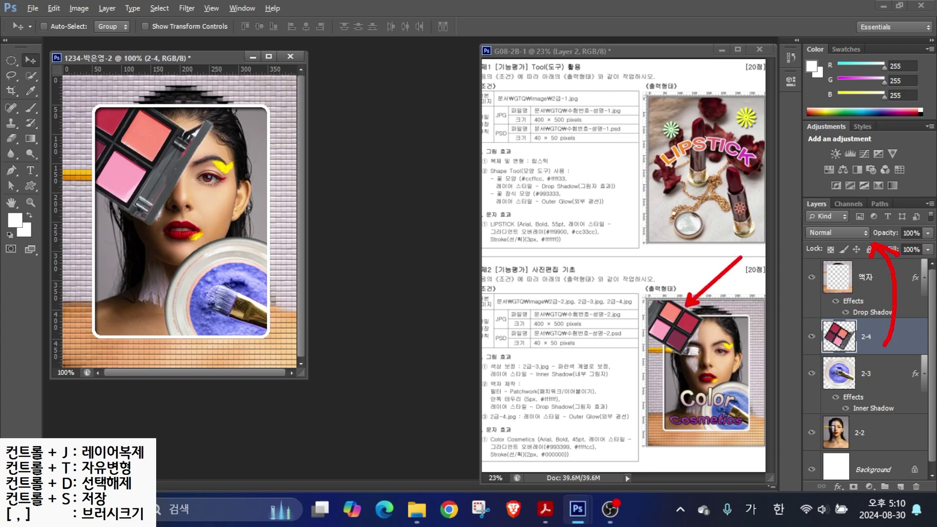
{"action": "left_click_drag", "start_coordinate": [839, 336], "coordinate": [835, 263]}
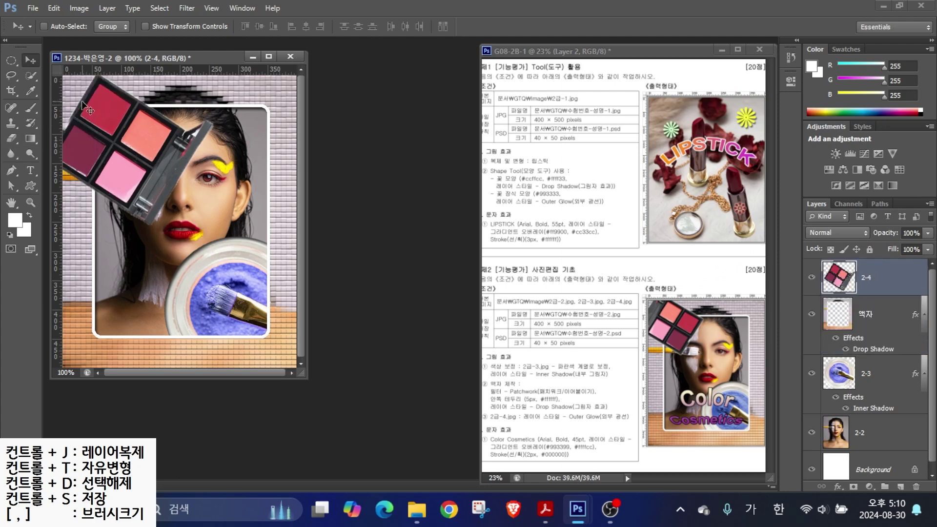
- Free Transform the palette: flip vertically, rotate, and place it in the upper-left corner
{"action": "key", "text": "ctrl+t"}
{"action": "left_click_drag", "start_coordinate": [242, 157], "coordinate": [18, 104]}
{"action": "left_click_drag", "start_coordinate": [167, 158], "coordinate": [145, 144]}
{"action": "left_click_drag", "start_coordinate": [191, 211], "coordinate": [165, 203]}
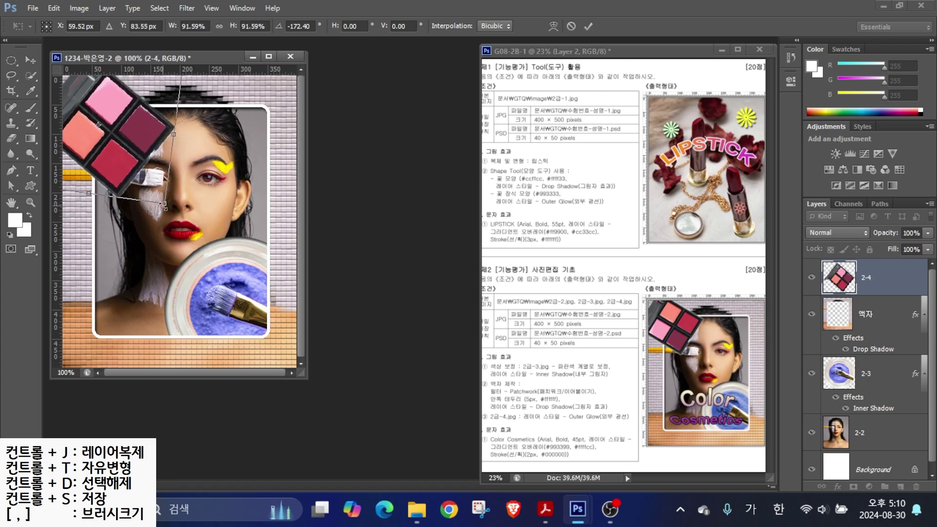
{"action": "right_click", "coordinate": [109, 148]}
{"action": "left_click", "coordinate": [167, 376]}
{"action": "left_click_drag", "start_coordinate": [161, 229], "coordinate": [208, 122]}
{"action": "left_click_drag", "start_coordinate": [119, 141], "coordinate": [118, 135]}
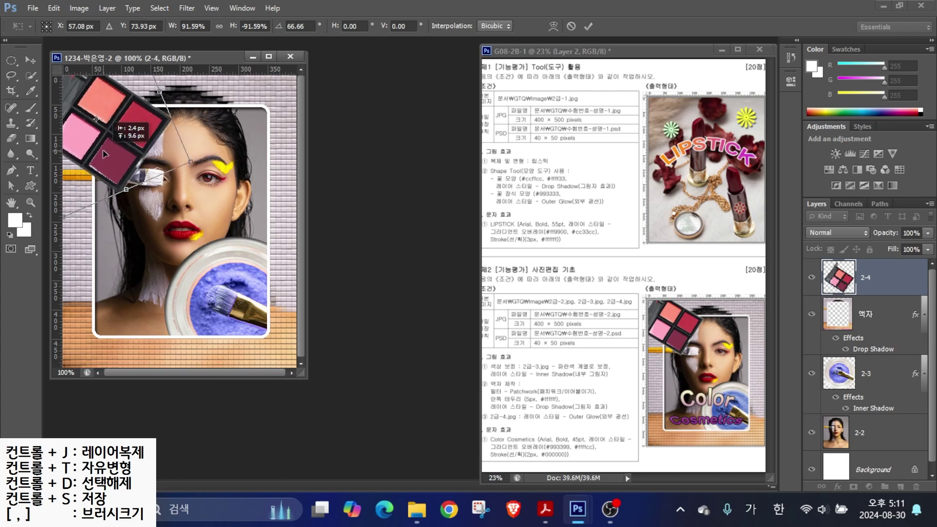
{"action": "key", "text": "Return"}
{"action": "left_click_drag", "start_coordinate": [552, 410], "coordinate": [612, 378]}
{"action": "left_click_drag", "start_coordinate": [525, 419], "coordinate": [635, 420]}
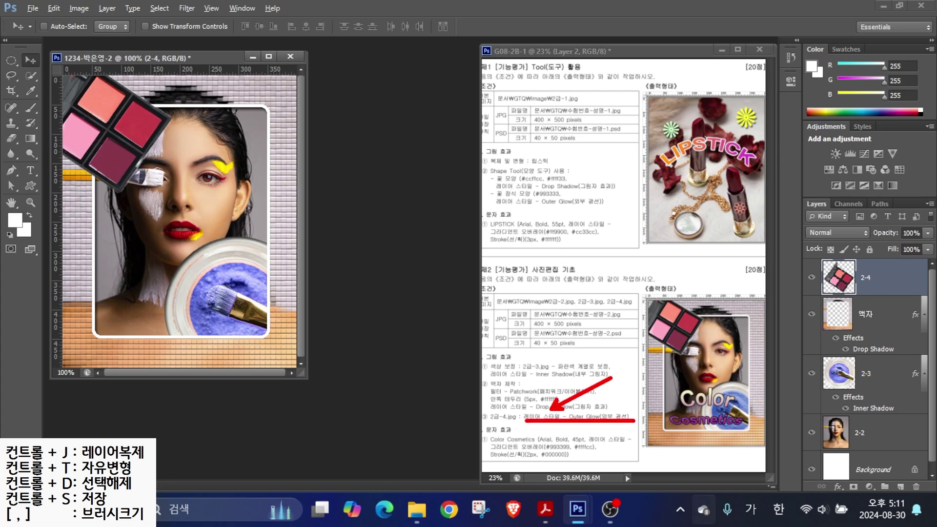
- Add an Outer Glow with default settings to layer 2-4
{"action": "mouse_move", "coordinate": [781, 196]}
{"action": "left_mouse_down"}
{"action": "mouse_move", "coordinate": [934, 449]}
{"action": "mouse_move", "coordinate": [934, 496]}
{"action": "left_mouse_up"}
{"action": "left_click_drag", "start_coordinate": [804, 251], "coordinate": [921, 296]}
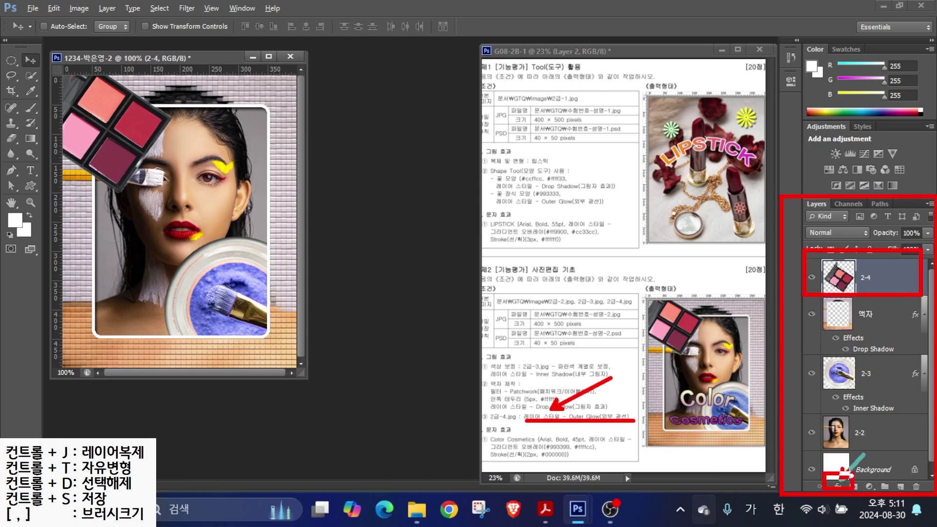
{"action": "key", "text": "Escape"}
{"action": "left_click", "coordinate": [837, 487]}
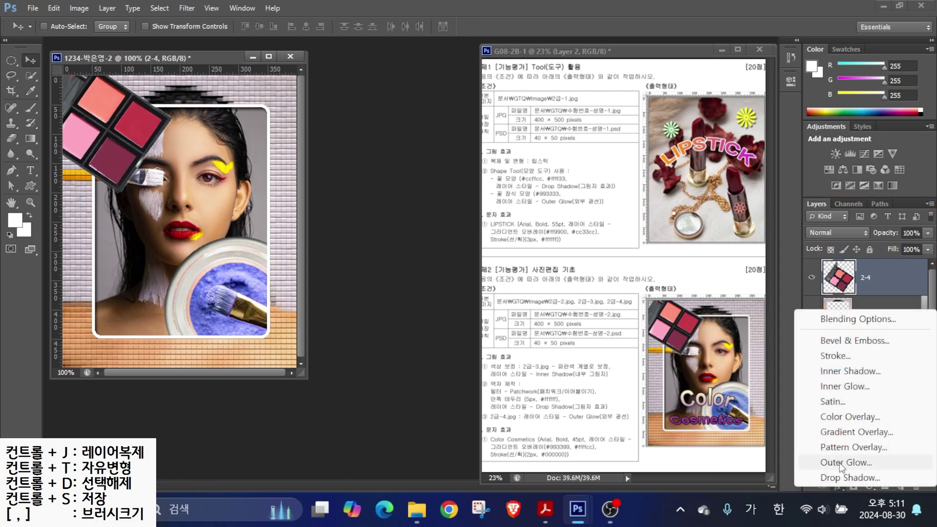
{"action": "left_click", "coordinate": [839, 463]}
{"action": "key", "text": "Return"}
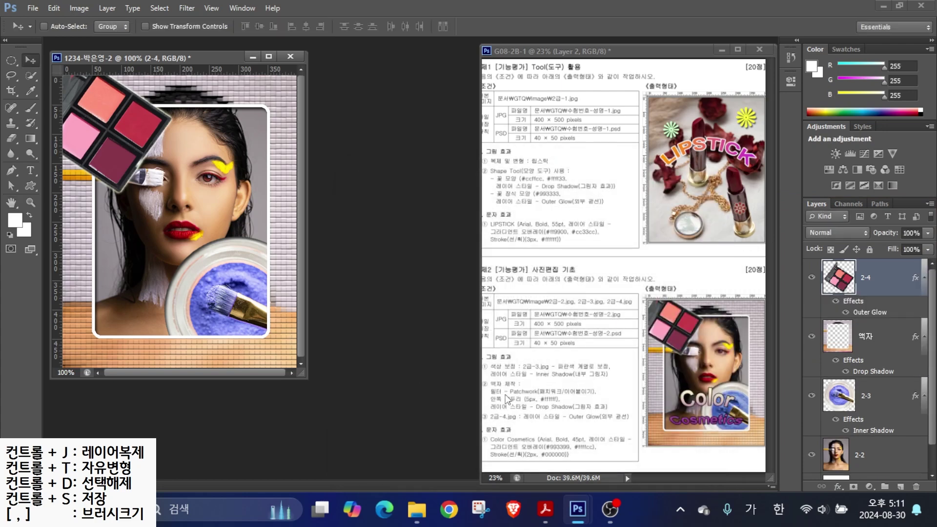
{"action": "mouse_move", "coordinate": [516, 429]}
{"action": "left_mouse_down"}
{"action": "mouse_move", "coordinate": [530, 432]}
{"action": "mouse_move", "coordinate": [575, 394]}
{"action": "left_mouse_up"}
{"action": "key", "text": "Escape"}
{"action": "left_click", "coordinate": [35, 174]}
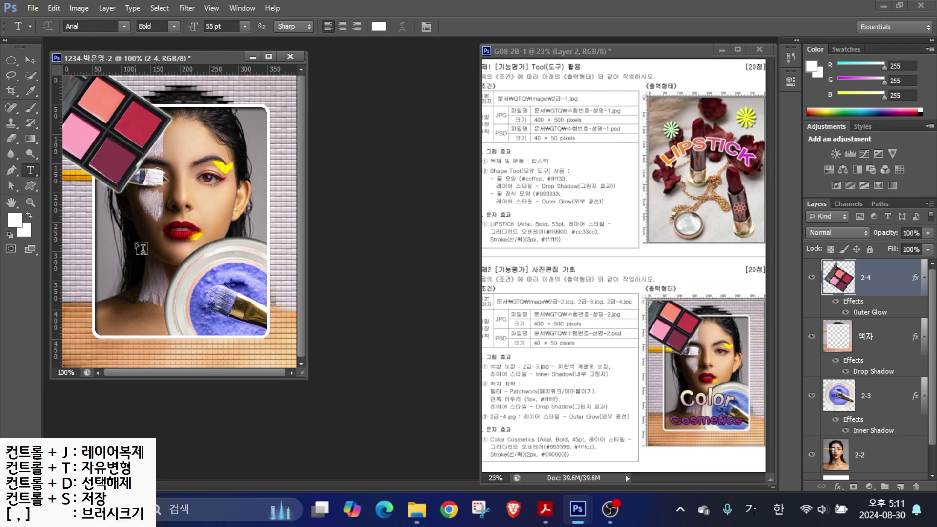
- Type 'Color' and 'Cosmetics' on two lines over the portrait and centre-align them
{"action": "left_click", "coordinate": [133, 223]}
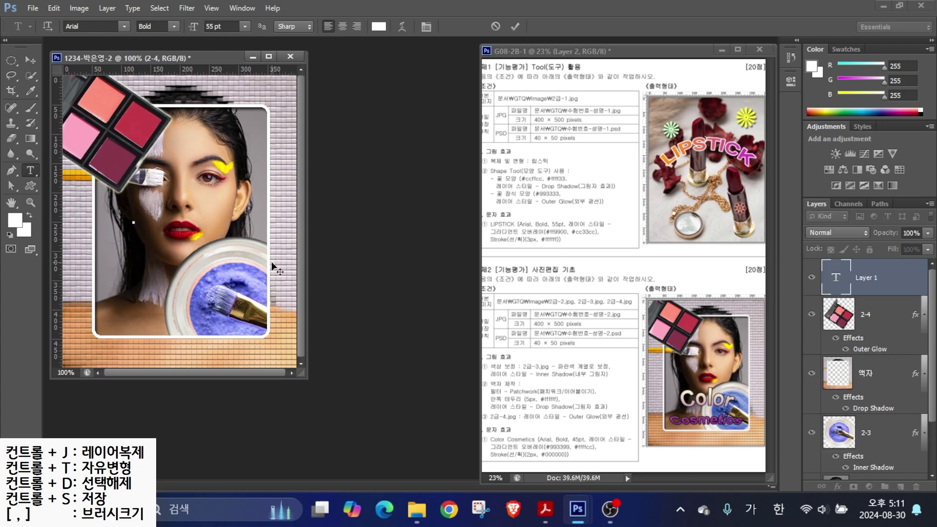
{"action": "type", "text": "ㅊ"}
{"action": "key", "text": "BackSpace"}
{"action": "key", "text": "Hangul"}
{"action": "type", "text": "Color"}
{"action": "key", "text": "Return"}
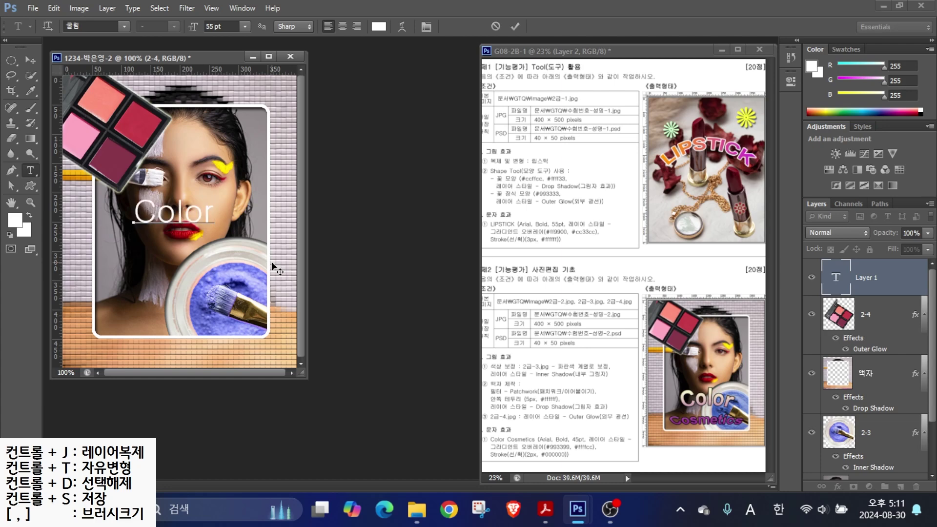
{"action": "type", "text": "Cosmetics"}
{"action": "key", "text": "ctrl+Return"}
{"action": "key", "text": "ctrl+shift+c"}
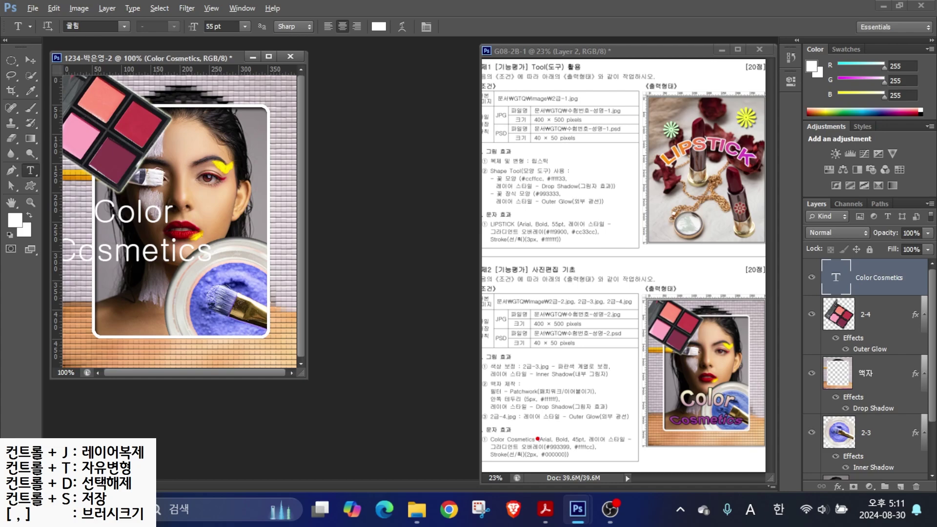
- Set the text to Arial Bold at 45 pt
{"action": "left_click_drag", "start_coordinate": [537, 439], "coordinate": [529, 407]}
{"action": "left_click_drag", "start_coordinate": [579, 435], "coordinate": [584, 404]}
{"action": "left_click_drag", "start_coordinate": [613, 432], "coordinate": [639, 418]}
{"action": "left_click", "coordinate": [124, 27]}
{"action": "type", "text": "arial"}
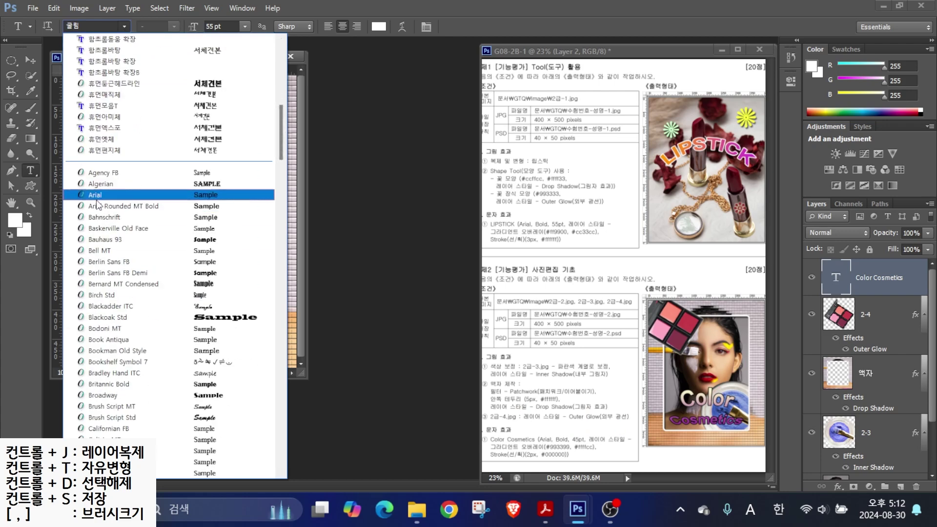
{"action": "key", "text": "Return"}
{"action": "left_click", "coordinate": [173, 27]}
{"action": "left_click", "coordinate": [161, 115]}
{"action": "double_click", "coordinate": [222, 26]}
{"action": "type", "text": "45"}
{"action": "key", "text": "Return"}
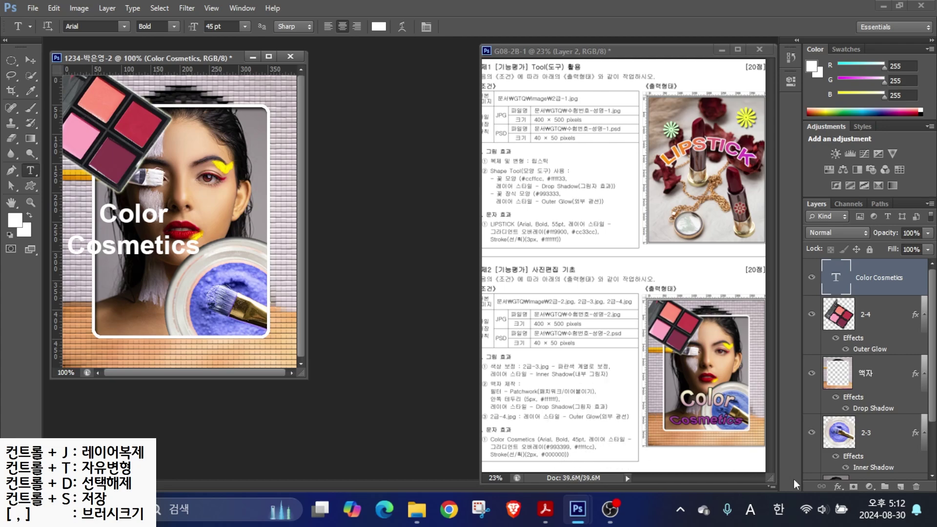
- Add a Gradient Overlay to the text and set its left stop to #993399
{"action": "left_click", "coordinate": [836, 487]}
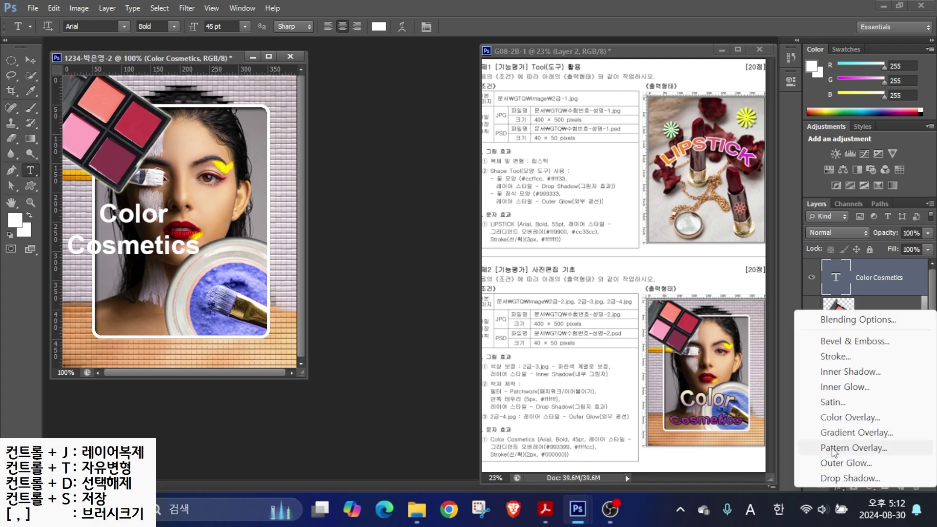
{"action": "left_click", "coordinate": [851, 432]}
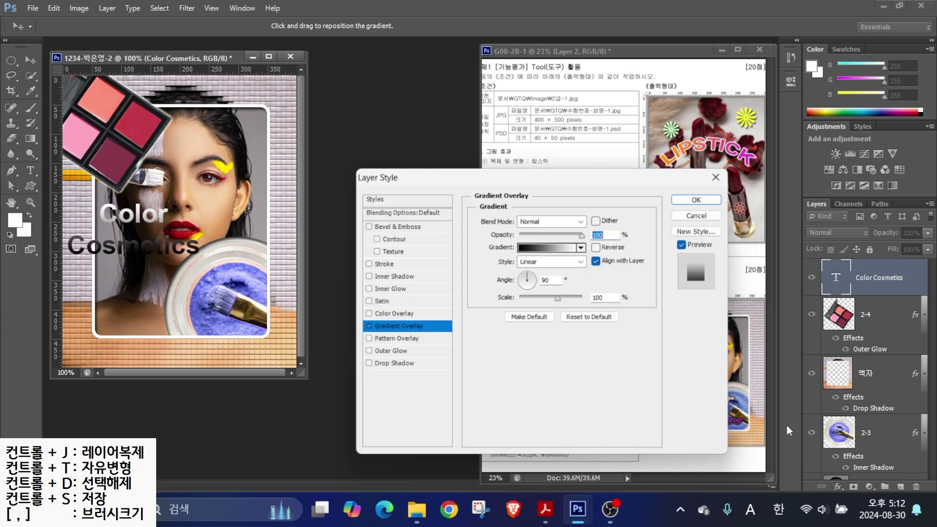
{"action": "left_click", "coordinate": [535, 246]}
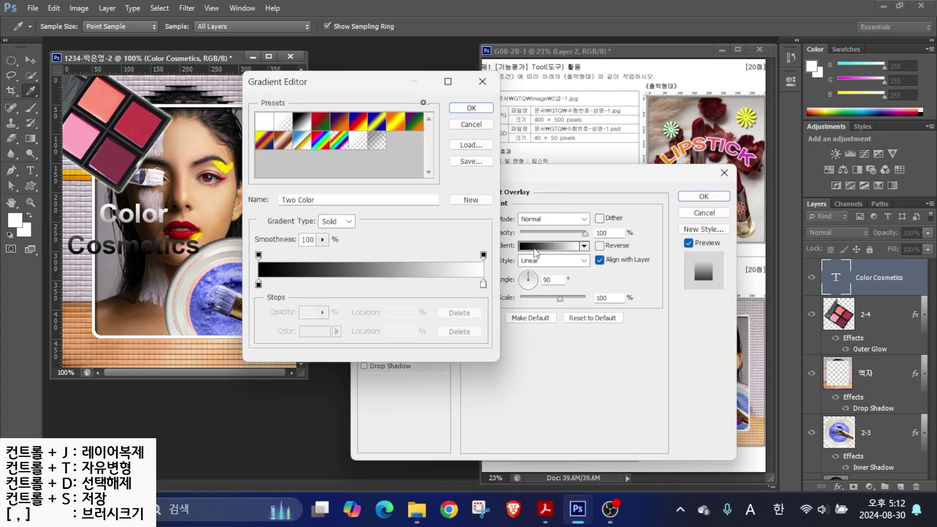
{"action": "key", "text": "alt+2"}
{"action": "mouse_move", "coordinate": [275, 300]}
{"action": "left_mouse_down"}
{"action": "mouse_move", "coordinate": [243, 281]}
{"action": "mouse_move", "coordinate": [276, 278]}
{"action": "mouse_move", "coordinate": [284, 302]}
{"action": "left_mouse_up"}
{"action": "mouse_move", "coordinate": [460, 293]}
{"action": "left_mouse_down"}
{"action": "mouse_move", "coordinate": [475, 272]}
{"action": "mouse_move", "coordinate": [502, 300]}
{"action": "left_mouse_up"}
{"action": "key", "text": "Escape"}
{"action": "double_click", "coordinate": [258, 285]}
{"action": "double_click", "coordinate": [555, 317]}
{"action": "type", "text": "993399"}
{"action": "key", "text": "Return"}
- Set the right gradient stop to #ffffcc to complete the purple-to-pale-yellow gradient
{"action": "left_click", "coordinate": [484, 283]}
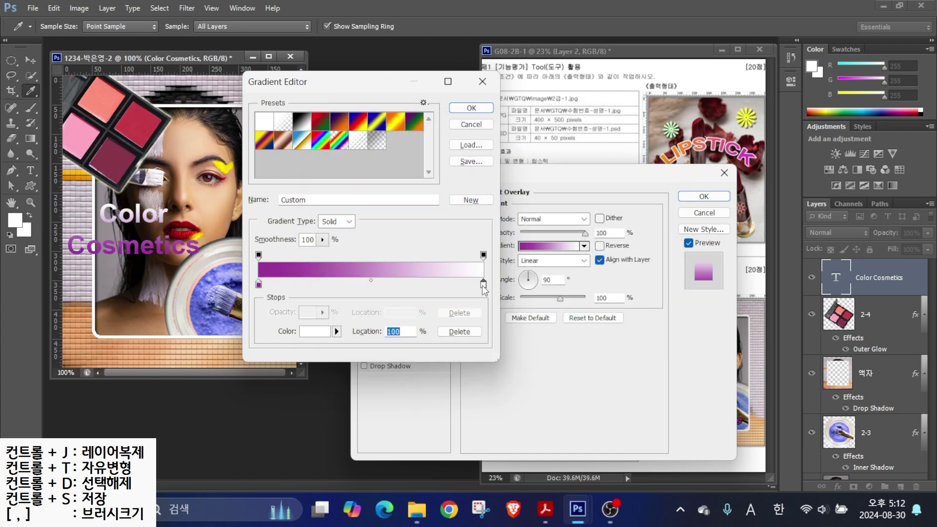
{"action": "double_click", "coordinate": [483, 285]}
{"action": "double_click", "coordinate": [555, 316]}
{"action": "type", "text": "ffffcc"}
{"action": "key", "text": "Return"}
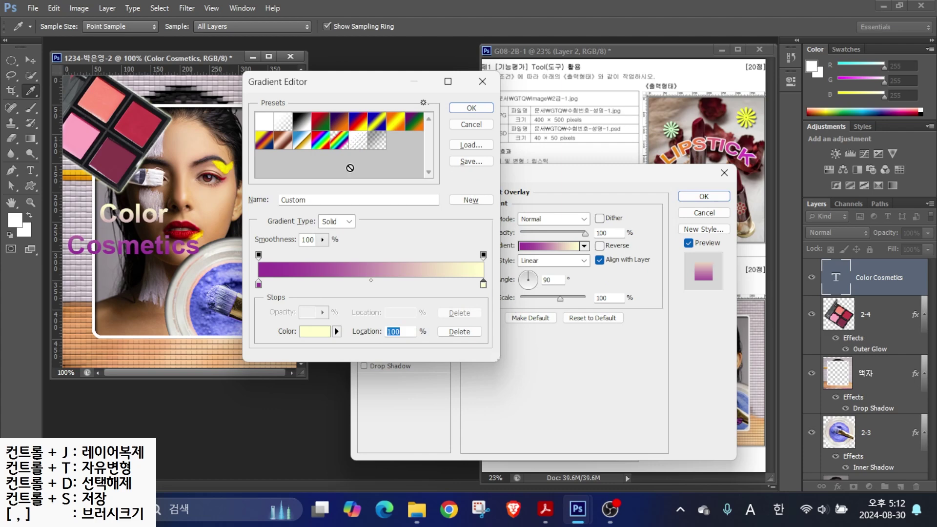
{"action": "left_click", "coordinate": [462, 115]}
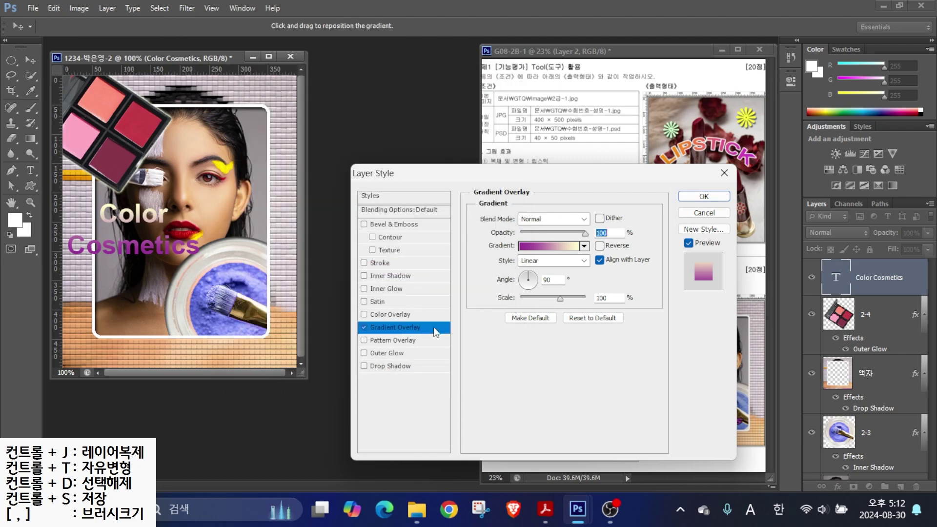
{"action": "key", "text": "alt"}
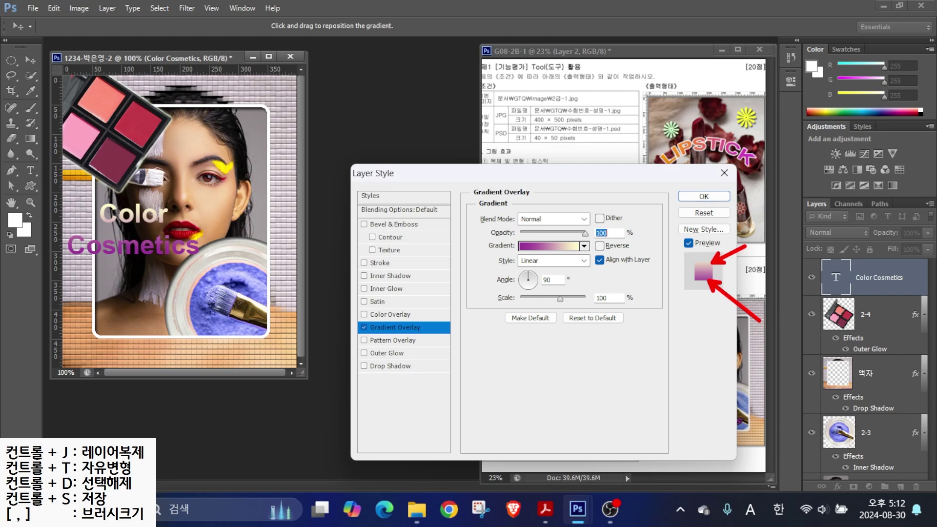
{"action": "left_click", "coordinate": [178, 225]}
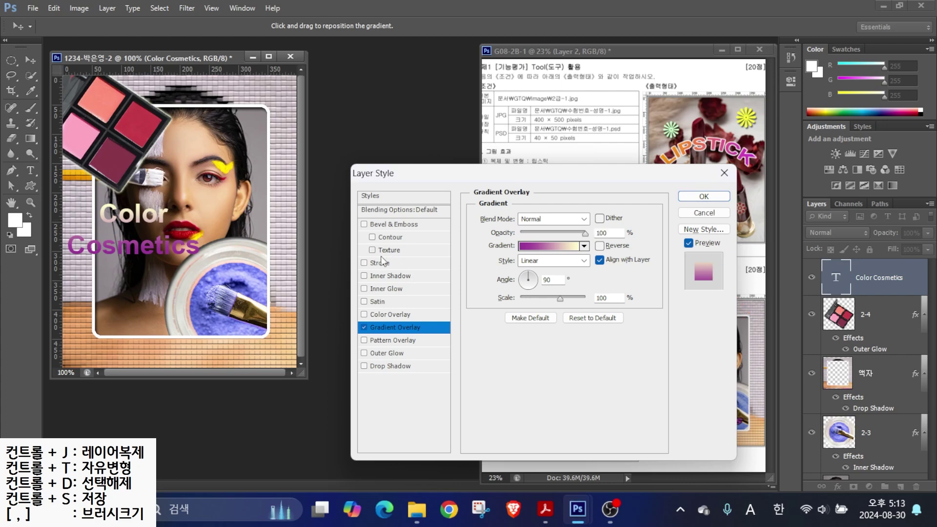
- Add a 2 px Stroke to the text and apply the layer styles
{"action": "left_click", "coordinate": [379, 263]}
{"action": "double_click", "coordinate": [598, 219]}
{"action": "type", "text": "2"}
{"action": "left_click", "coordinate": [703, 196]}
- Move the Color Cosmetics text down over the lower portrait
{"action": "left_click", "coordinate": [30, 60]}
{"action": "left_click_drag", "start_coordinate": [164, 262], "coordinate": [206, 317]}
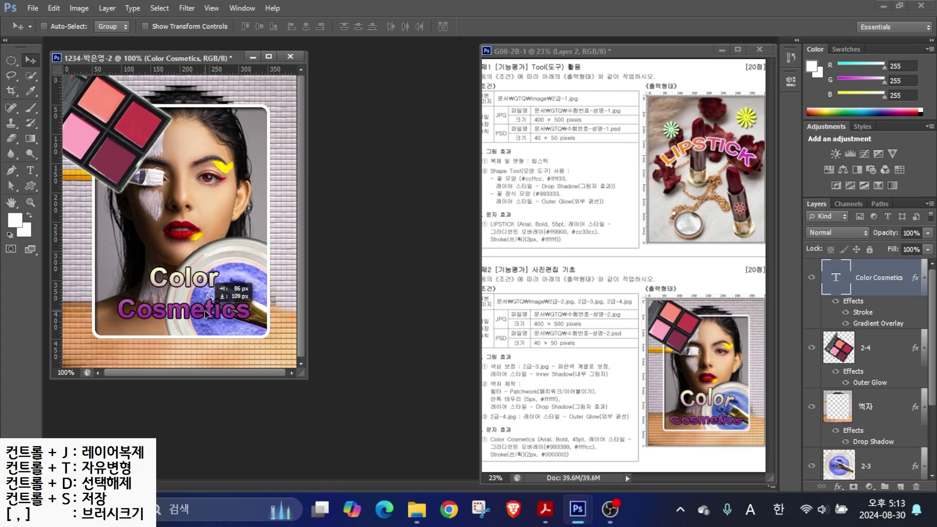
{"action": "mouse_move", "coordinate": [653, 395]}
{"action": "left_mouse_down"}
{"action": "mouse_move", "coordinate": [691, 380]}
{"action": "mouse_move", "coordinate": [745, 406]}
{"action": "left_mouse_up"}
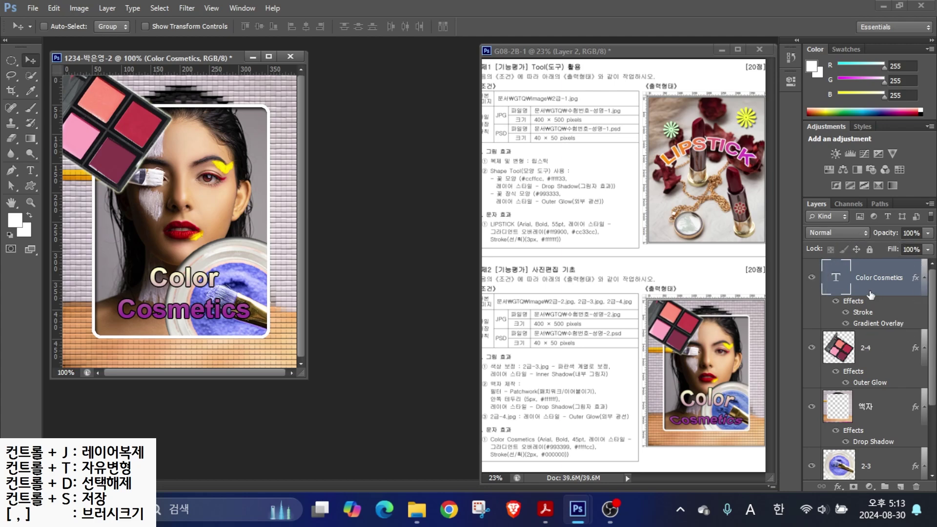
- Warp the Color Cosmetics text with Shell Upper at +50 bend and nudge it down
{"action": "left_click", "coordinate": [30, 170]}
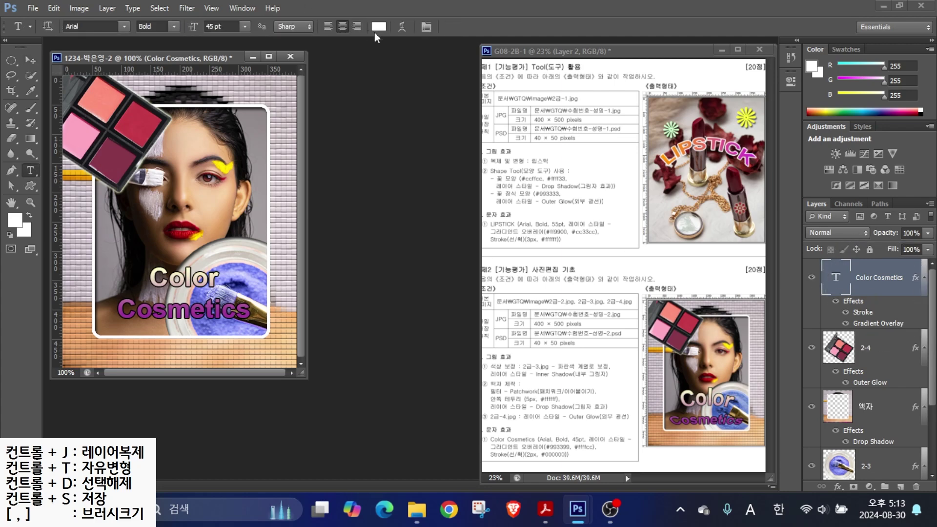
{"action": "left_click", "coordinate": [403, 25]}
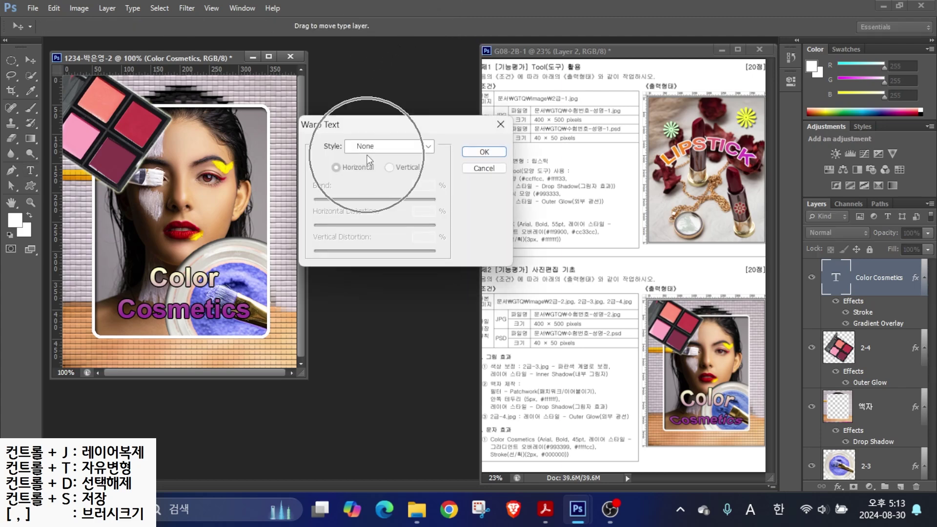
{"action": "left_click", "coordinate": [379, 154]}
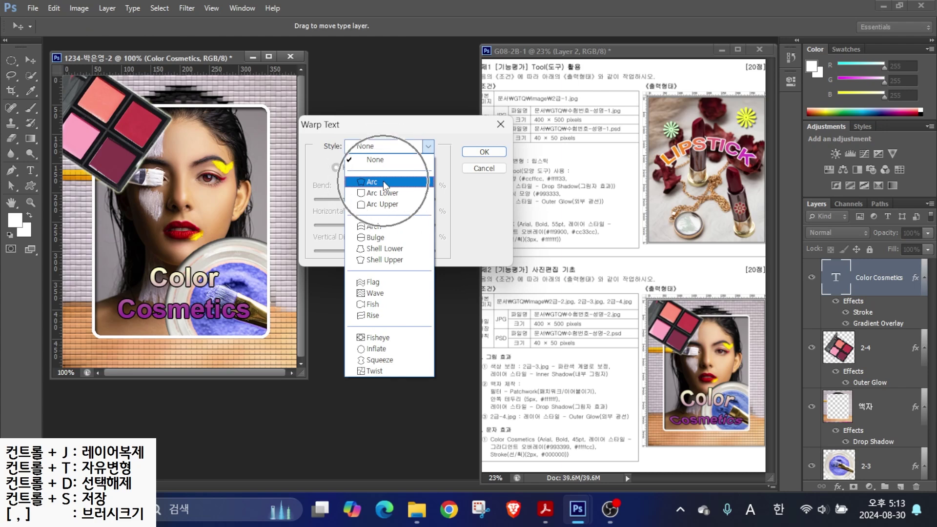
{"action": "left_click", "coordinate": [376, 205]}
{"action": "left_click", "coordinate": [388, 147]}
{"action": "left_click", "coordinate": [378, 263]}
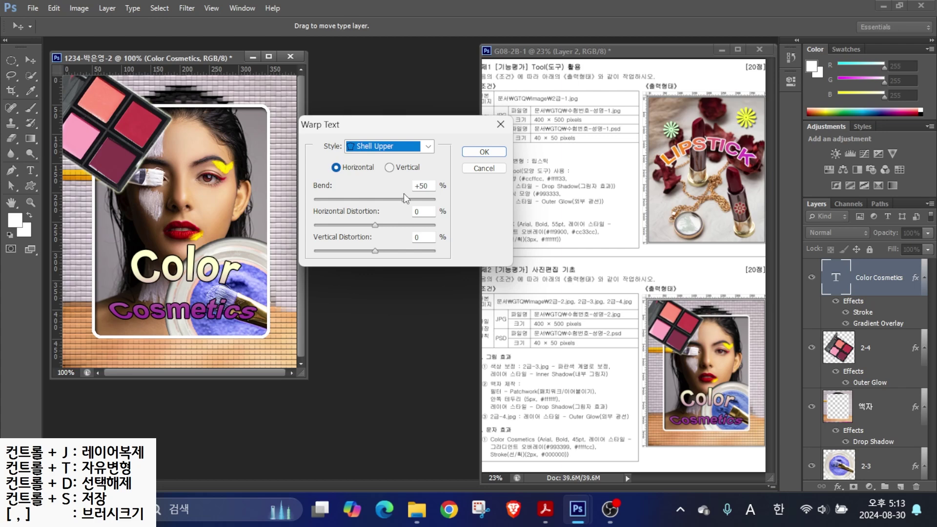
{"action": "left_click", "coordinate": [467, 152]}
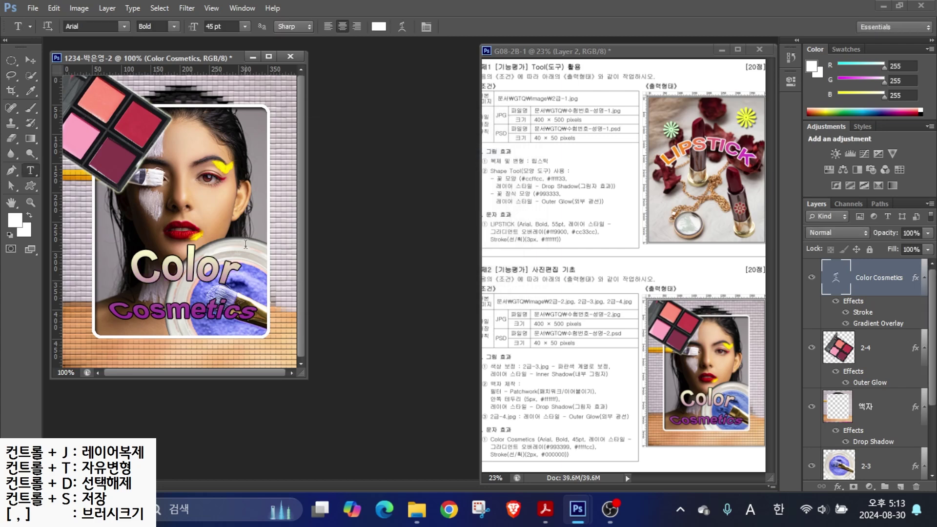
{"action": "left_click_drag", "start_coordinate": [186, 309], "coordinate": [184, 315]}
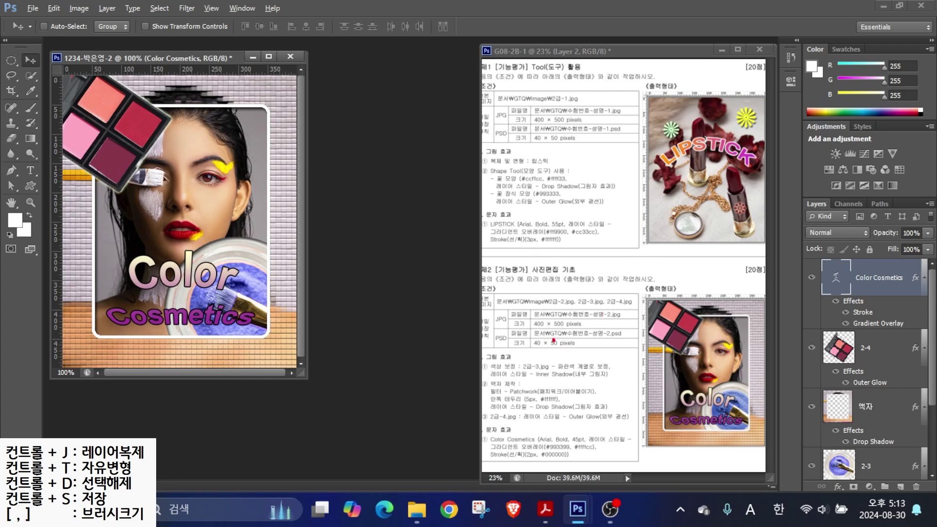
{"action": "left_click_drag", "start_coordinate": [490, 329], "coordinate": [606, 328]}
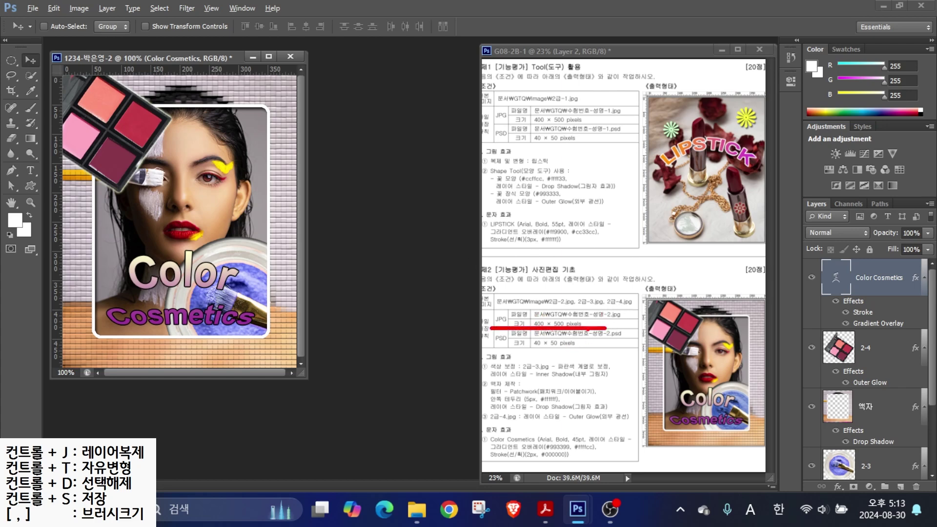
- Save the composite as a JPEG in the GTQ folder at Maximum quality 12
{"action": "left_click", "coordinate": [34, 9]}
{"action": "left_click", "coordinate": [46, 171]}
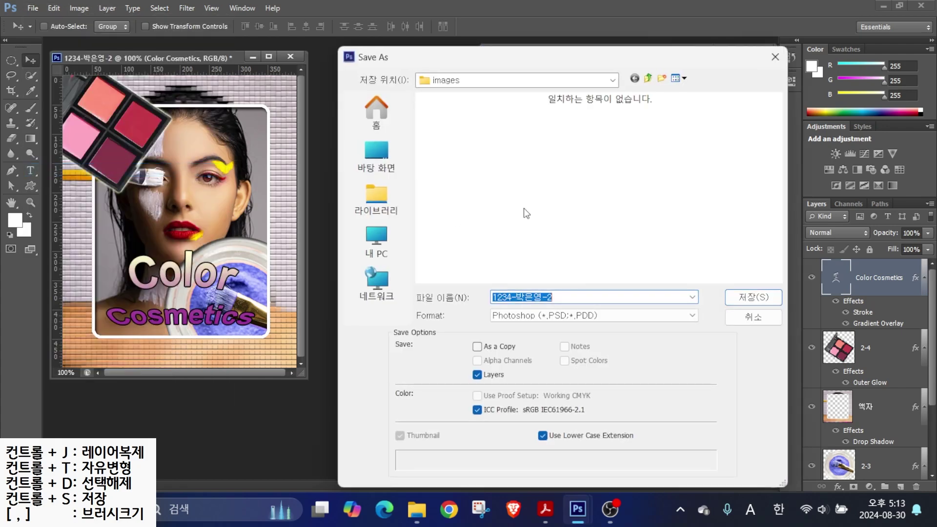
{"action": "left_click", "coordinate": [648, 78]}
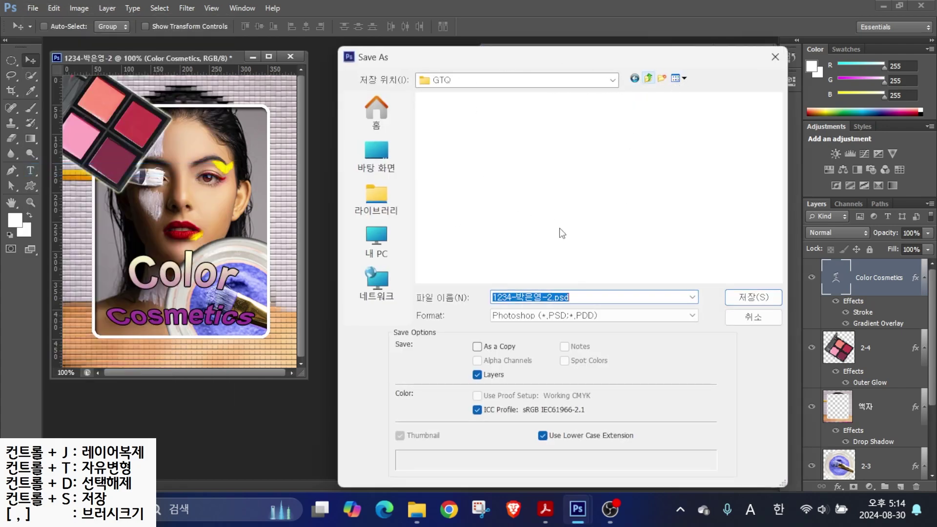
{"action": "left_click", "coordinate": [513, 318]}
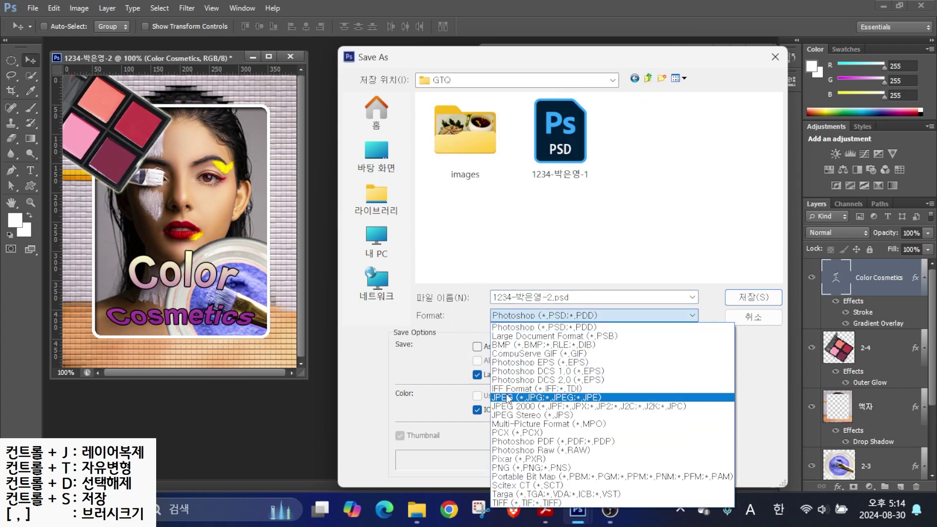
{"action": "left_click", "coordinate": [508, 397]}
{"action": "left_click", "coordinate": [753, 297]}
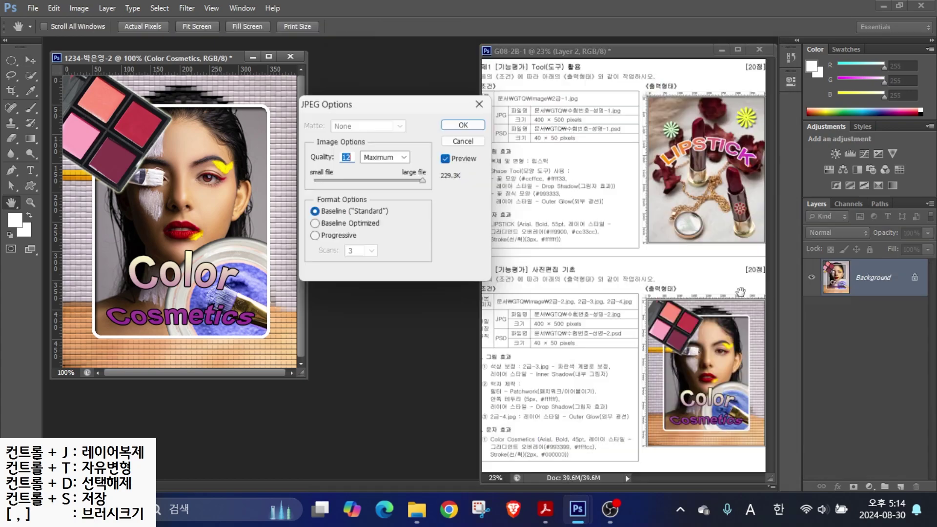
{"action": "left_click", "coordinate": [464, 123]}
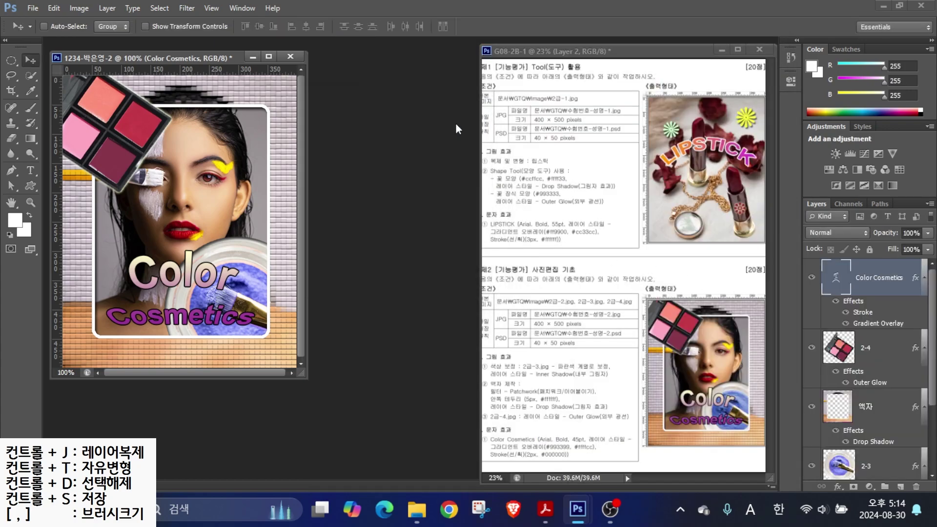
- Resize the image to 40 × 50 pixels via Image Size
{"action": "left_click_drag", "start_coordinate": [515, 351], "coordinate": [606, 352]}
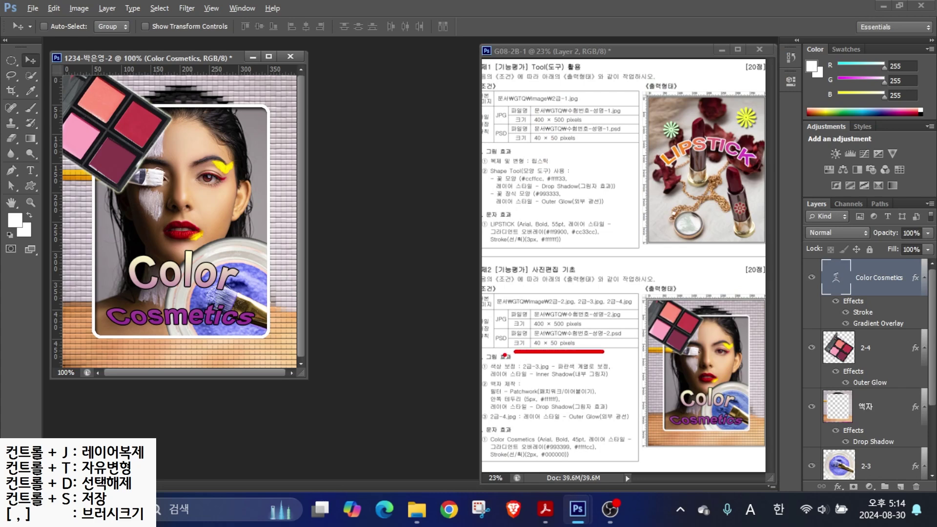
{"action": "left_click", "coordinate": [78, 8]}
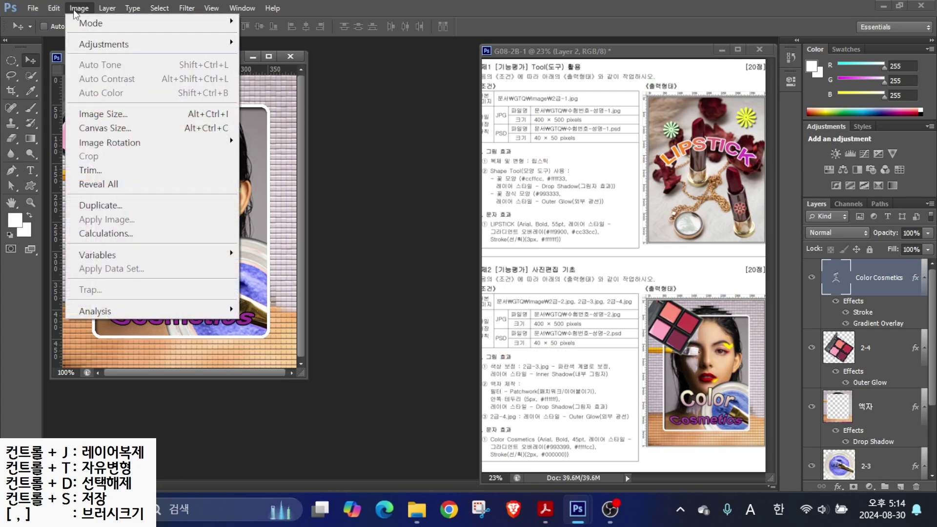
{"action": "left_click", "coordinate": [103, 114]}
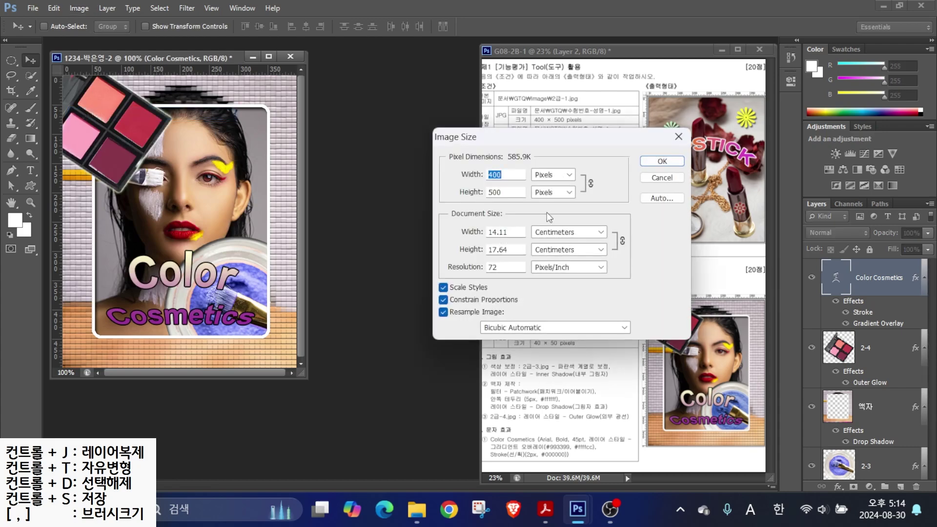
{"action": "type", "text": "40"}
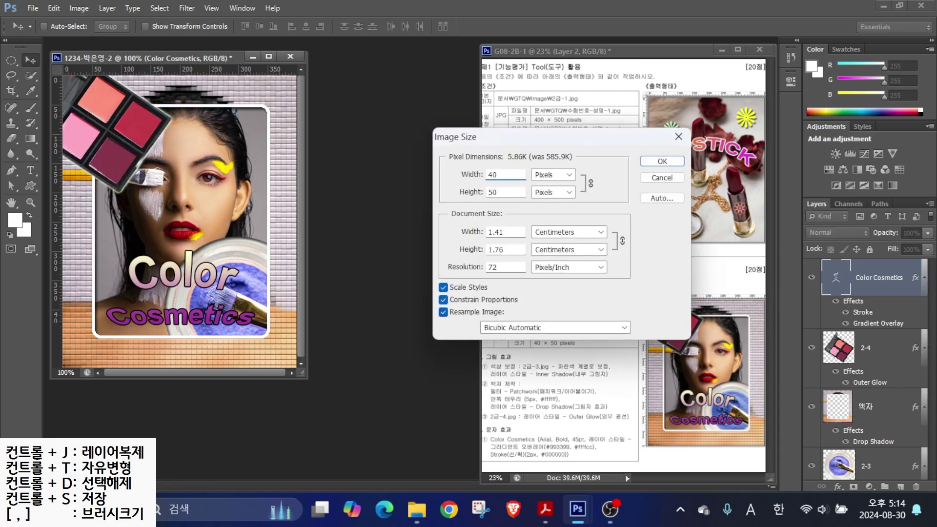
{"action": "key", "text": "Return"}
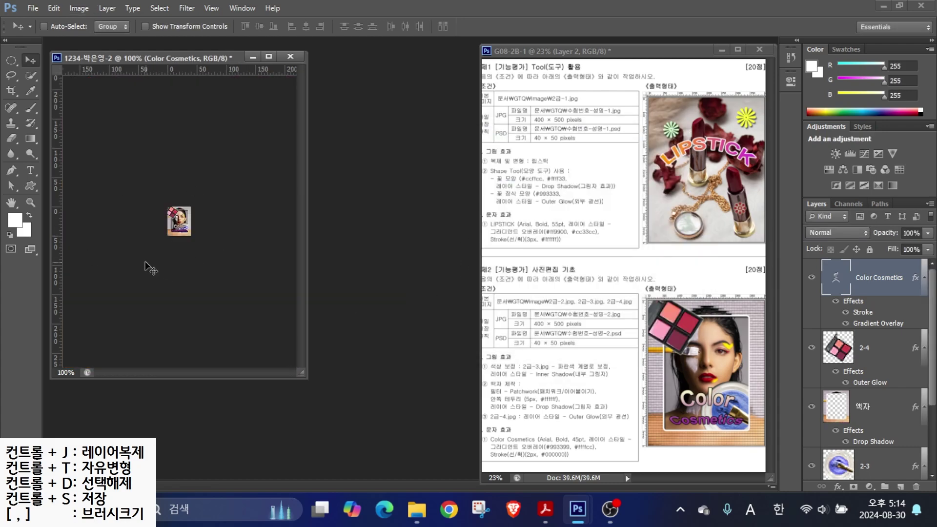
- Save the composite as a Photoshop PSD in the GTQ folder
{"action": "left_click", "coordinate": [32, 7]}
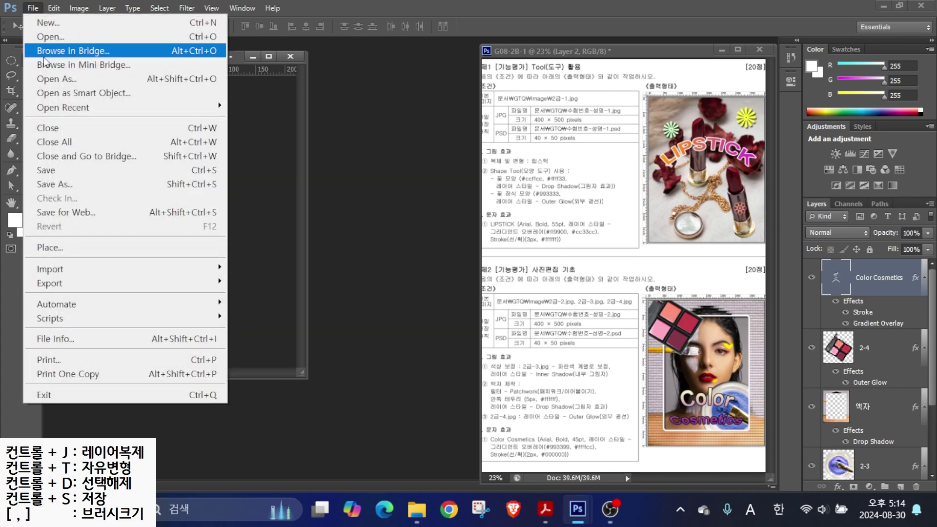
{"action": "left_click", "coordinate": [51, 172]}
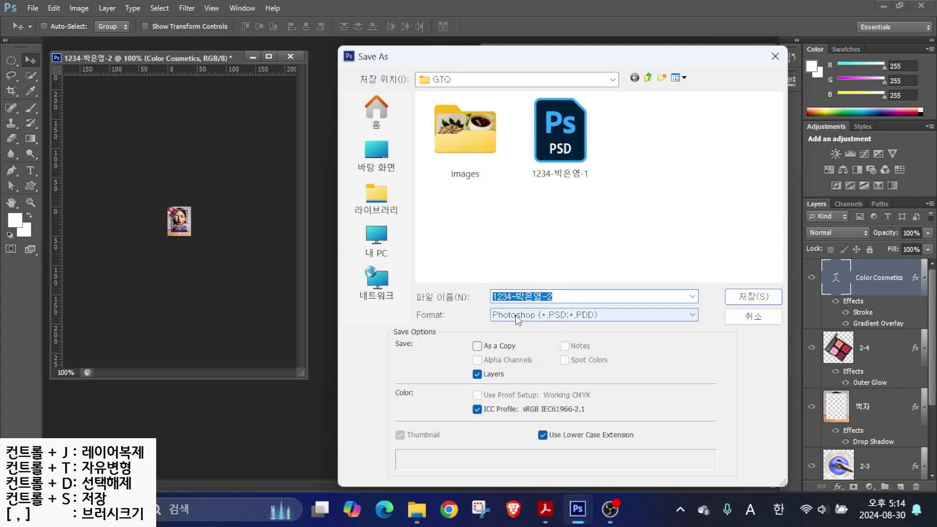
{"action": "left_click", "coordinate": [752, 302]}
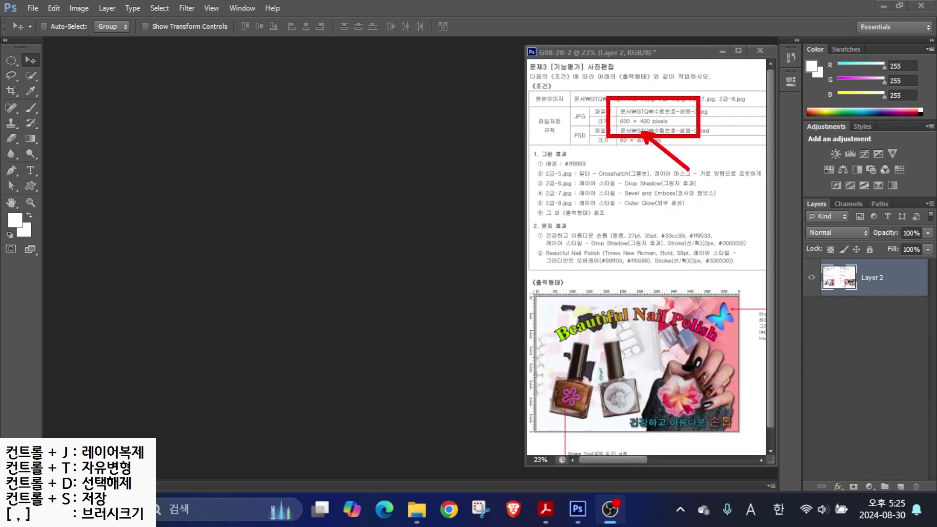
- Create a 600×400 px document named '1234-' plus the user's name, keeping 72 ppi RGB white
{"action": "left_click", "coordinate": [32, 8]}
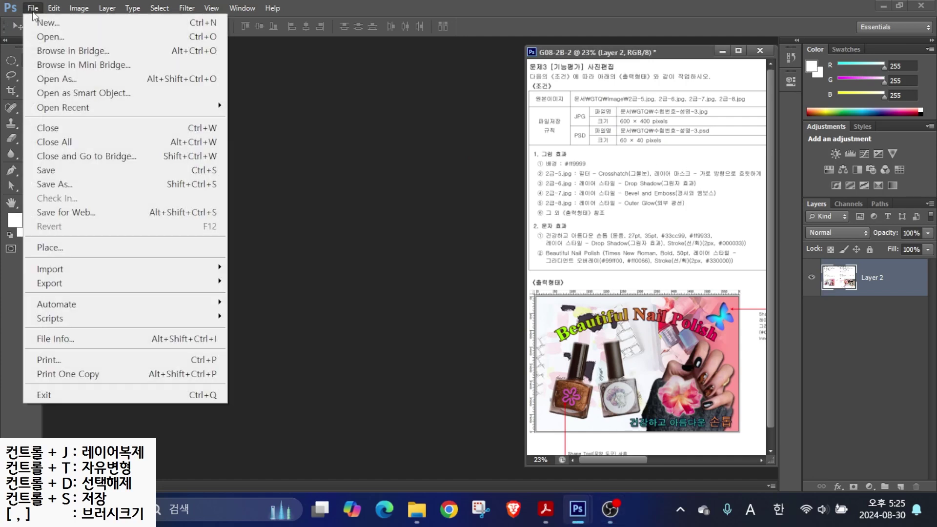
{"action": "left_click", "coordinate": [44, 19]}
{"action": "type", "text": "1234-"}
{"action": "key", "text": "Hangul"}
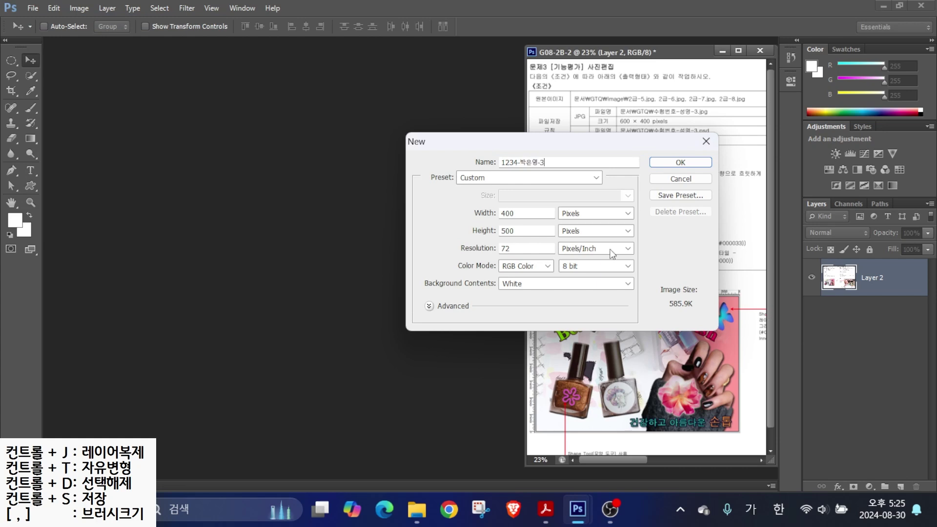
{"action": "double_click", "coordinate": [528, 212]}
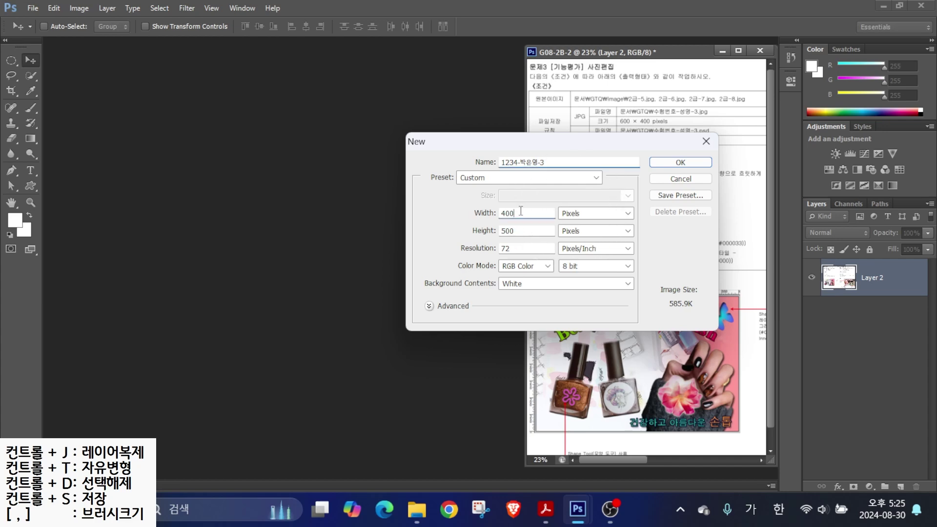
{"action": "type", "text": "600"}
{"action": "key", "text": "Tab"}
{"action": "type", "text": "400"}
{"action": "key", "text": "alt"}
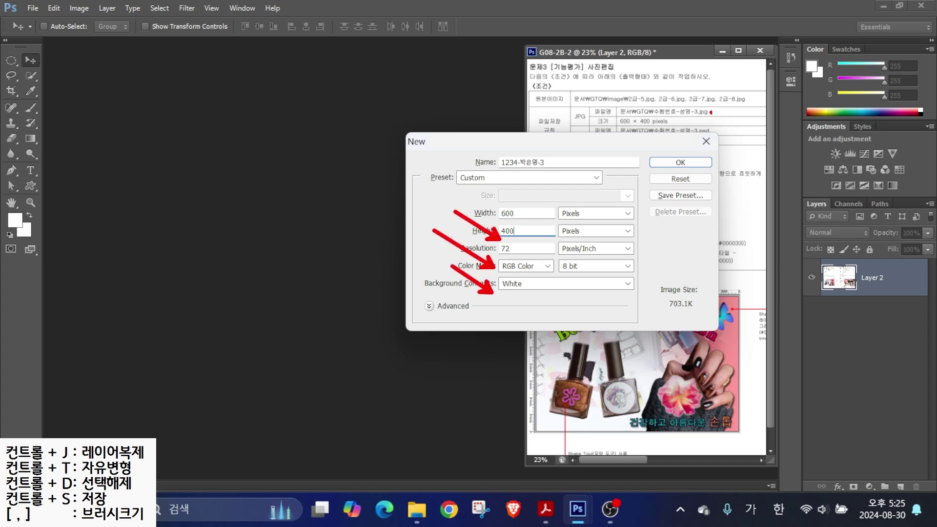
{"action": "left_click", "coordinate": [679, 163]}
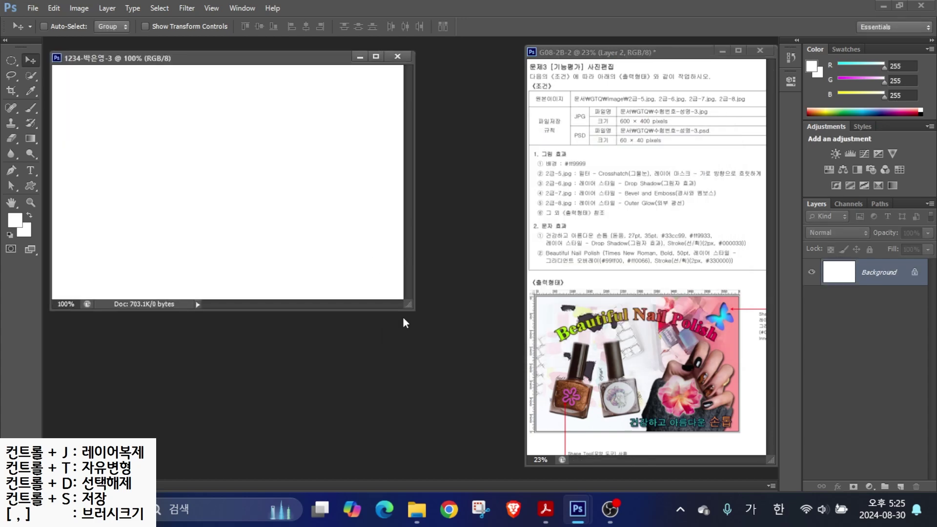
- Show the rulers and set the foreground colour to pink #ff9999
{"action": "key", "text": "ctrl+r"}
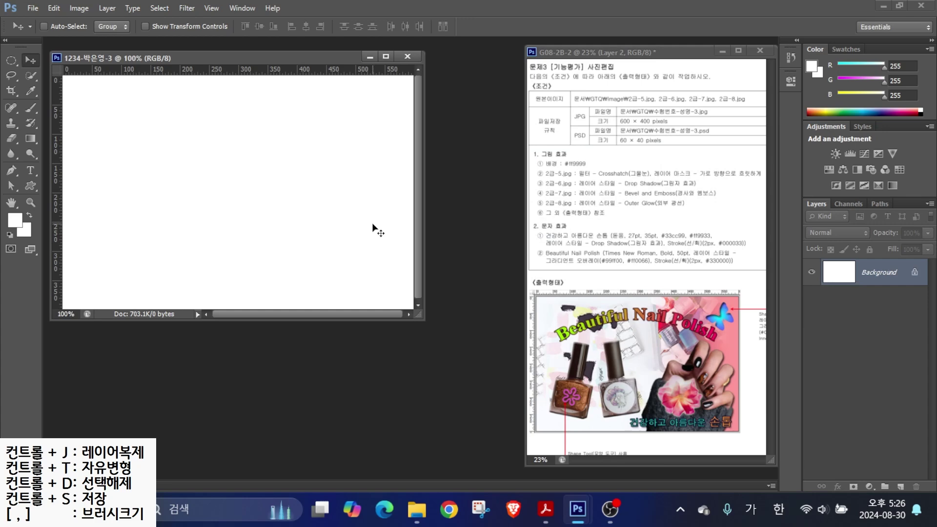
{"action": "key", "text": "alt"}
{"action": "left_click_drag", "start_coordinate": [562, 159], "coordinate": [628, 117]}
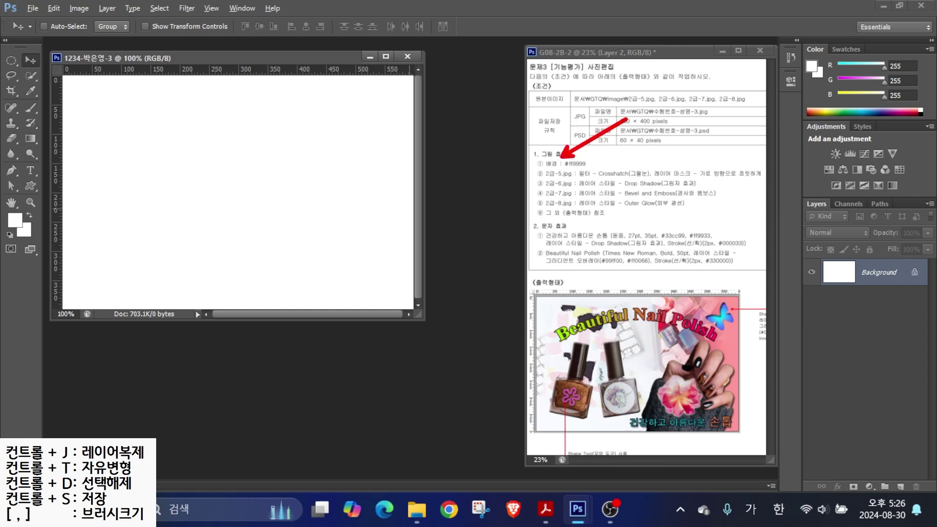
{"action": "mouse_move", "coordinate": [39, 210]}
{"action": "left_mouse_down"}
{"action": "mouse_move", "coordinate": [2, 229]}
{"action": "mouse_move", "coordinate": [31, 237]}
{"action": "left_mouse_up"}
{"action": "key", "text": "Escape"}
{"action": "left_click", "coordinate": [15, 221]}
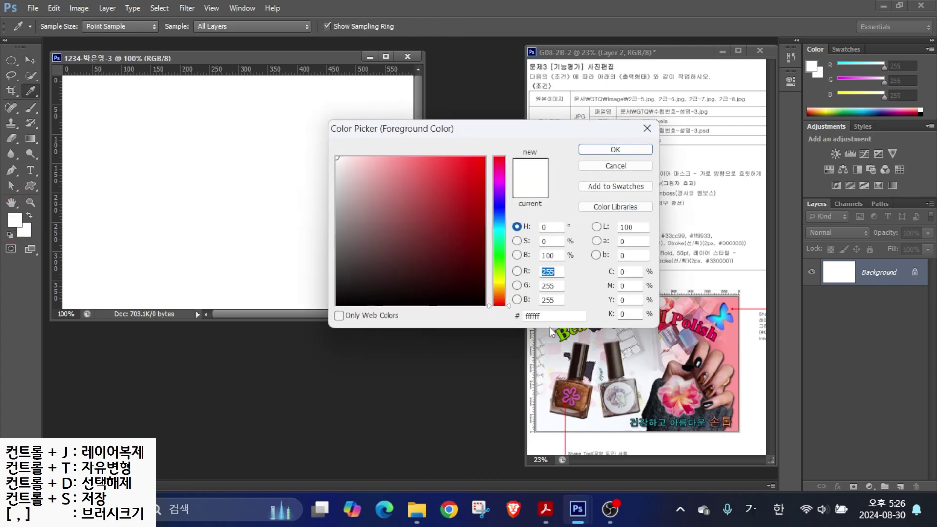
{"action": "left_click", "coordinate": [547, 316]}
{"action": "key", "text": "BackSpace"}
{"action": "type", "text": "f"}
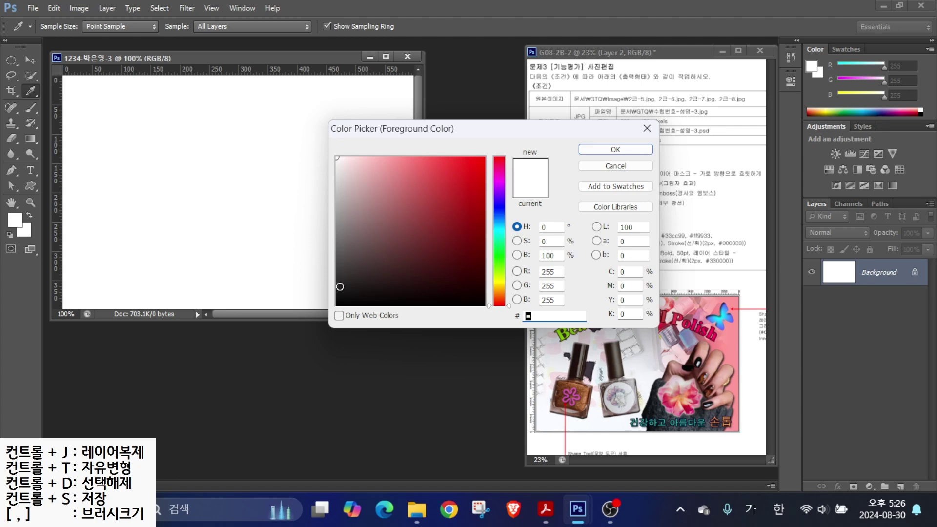
{"action": "type", "text": "f9999"}
{"action": "key", "text": "Return"}
- Fill the background with the pink foreground colour, then bring up the Open dialog
{"action": "key", "text": "v"}
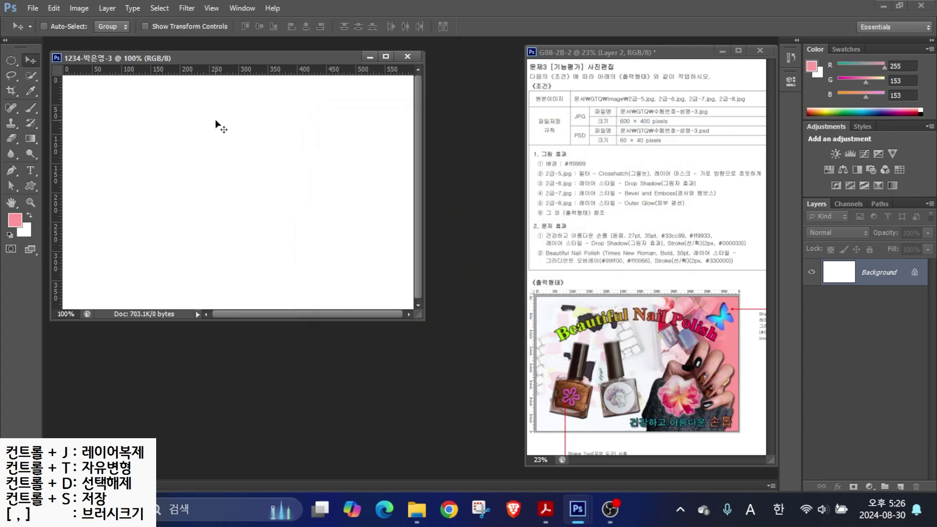
{"action": "left_click", "coordinate": [54, 8]}
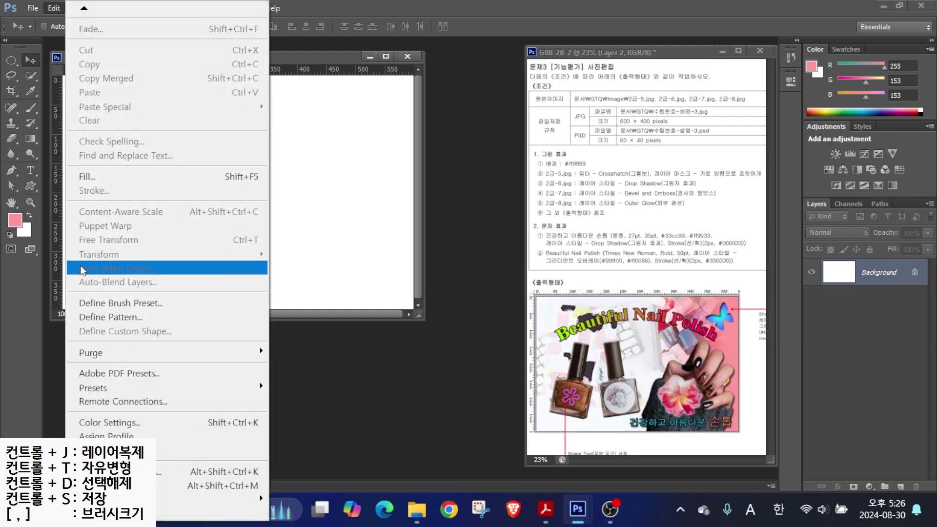
{"action": "left_click", "coordinate": [79, 181]}
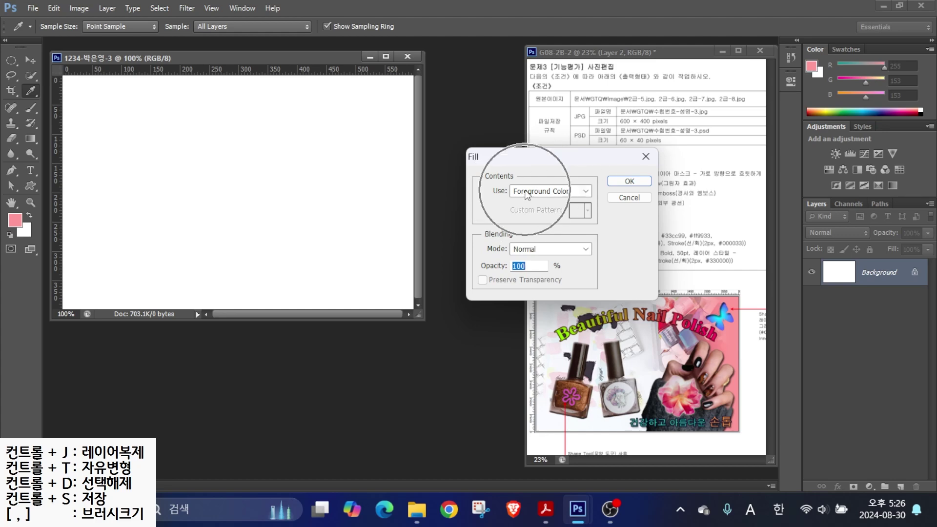
{"action": "left_click", "coordinate": [613, 188]}
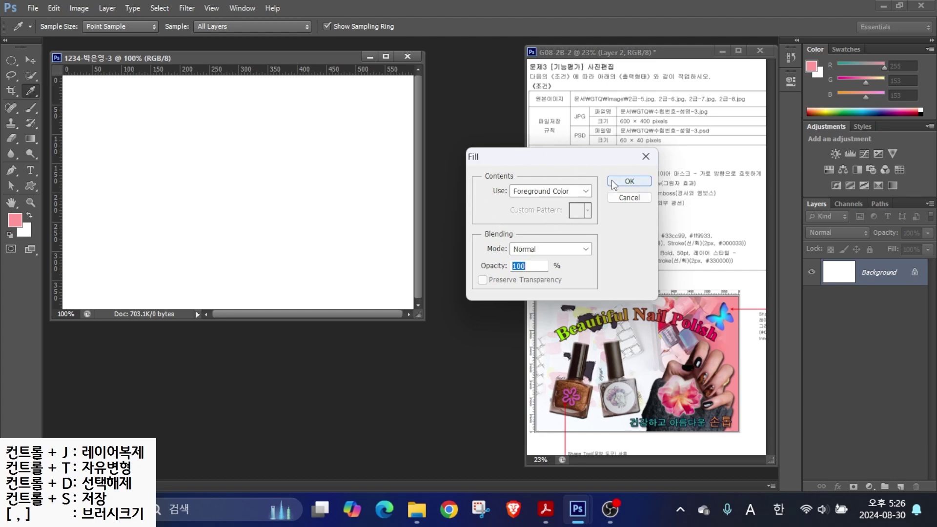
{"action": "key", "text": "v"}
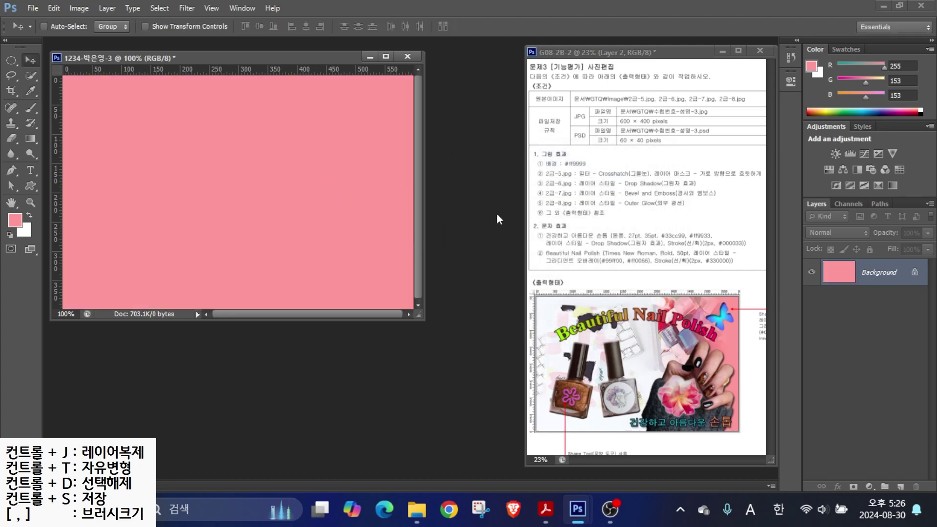
{"action": "key", "text": "ctrl+o"}
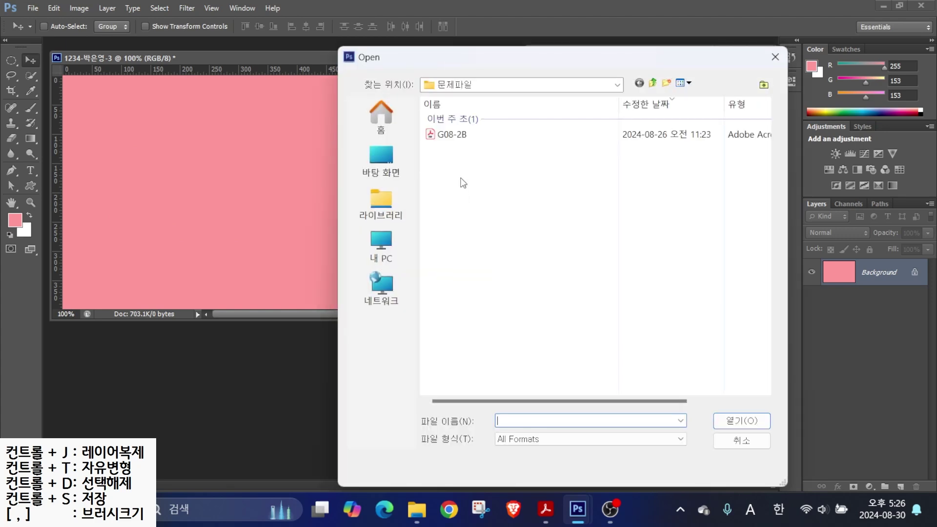
- Open 2급-5.jpg and resize it to 600 pixels wide
{"action": "double_click", "coordinate": [565, 271]}
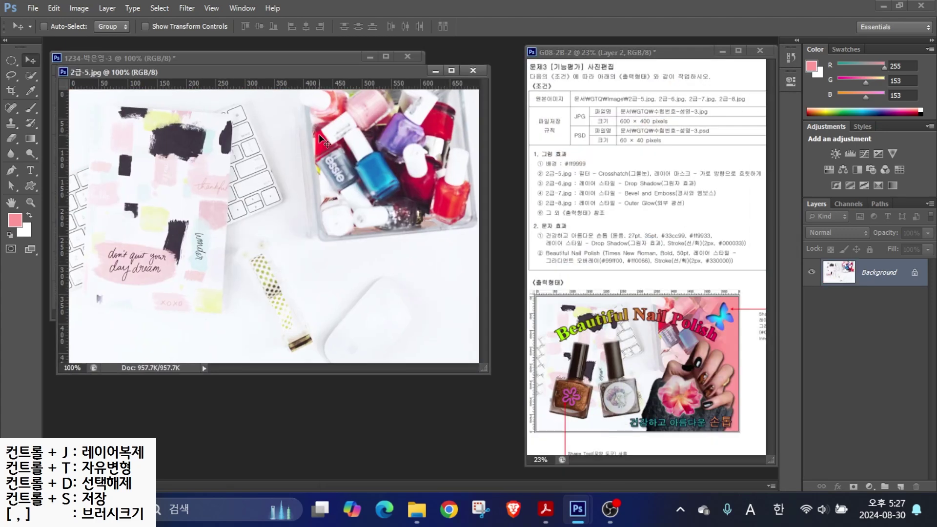
{"action": "left_click_drag", "start_coordinate": [272, 75], "coordinate": [446, 117]}
{"action": "left_click", "coordinate": [76, 9]}
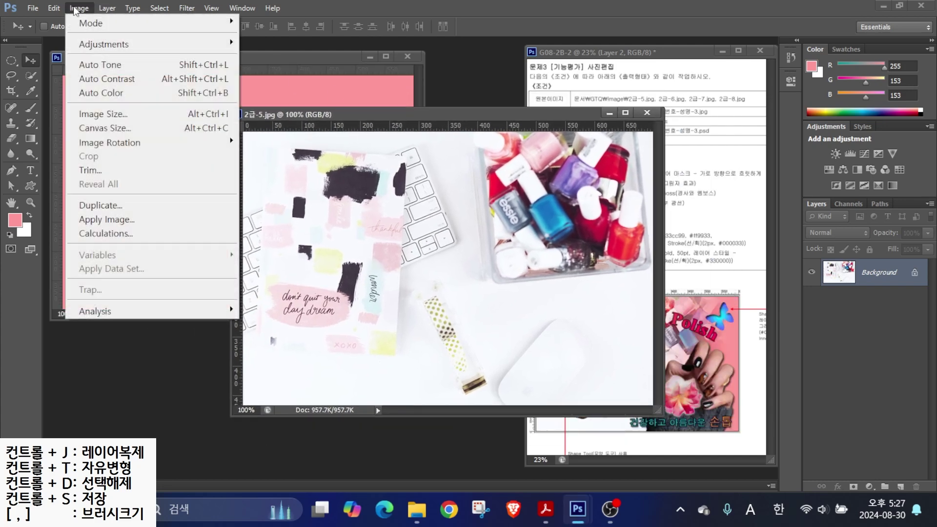
{"action": "left_click", "coordinate": [110, 113]}
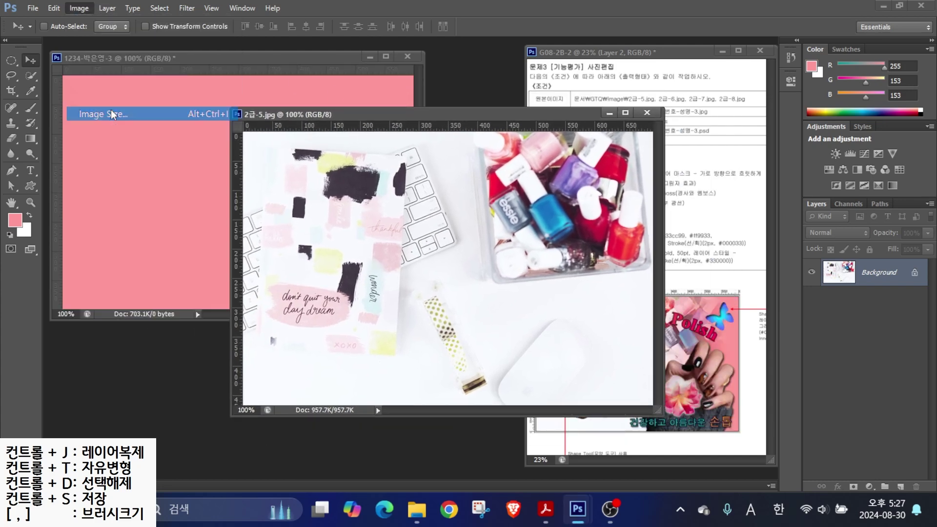
{"action": "type", "text": "600"}
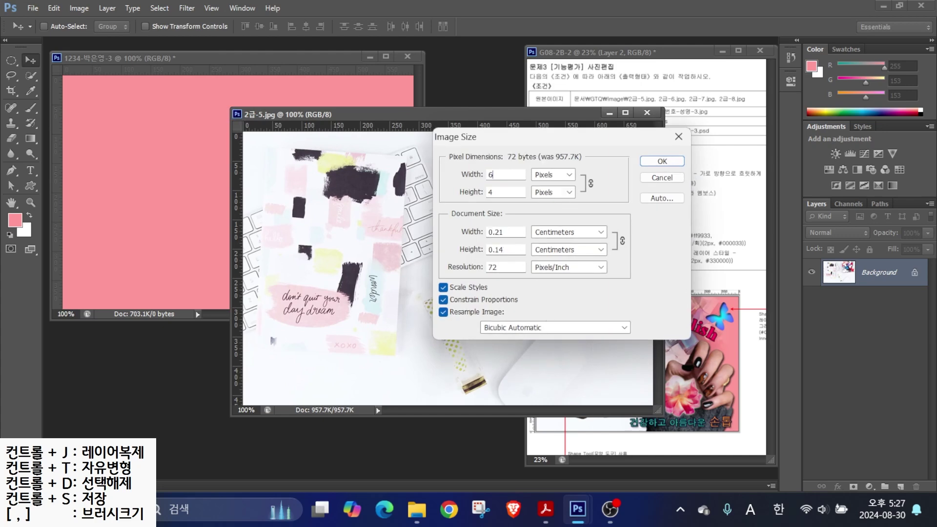
{"action": "left_click", "coordinate": [673, 164]}
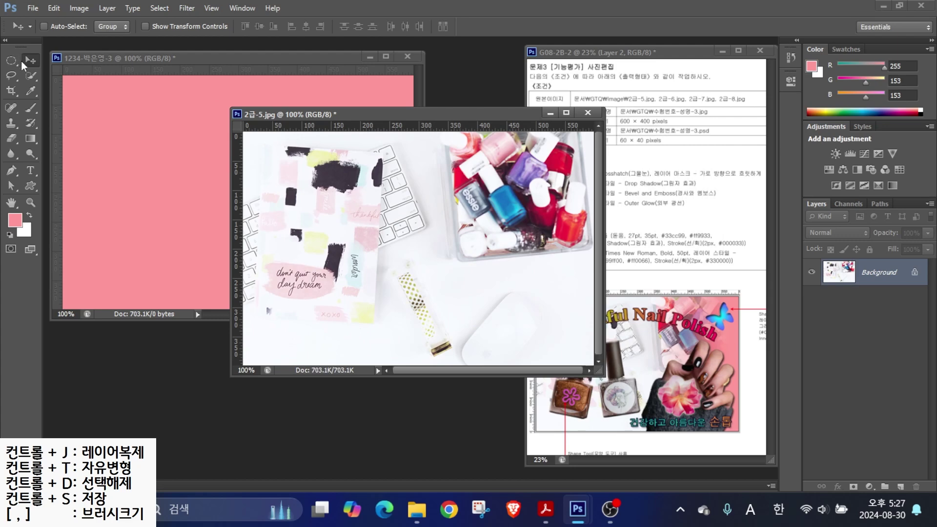
- Drag the photo into the pink document as Layer 1, align it, and close 2급-5.jpg unsaved
{"action": "left_click_drag", "start_coordinate": [321, 253], "coordinate": [158, 198]}
{"action": "left_click_drag", "start_coordinate": [284, 204], "coordinate": [261, 195]}
{"action": "left_click", "coordinate": [587, 113]}
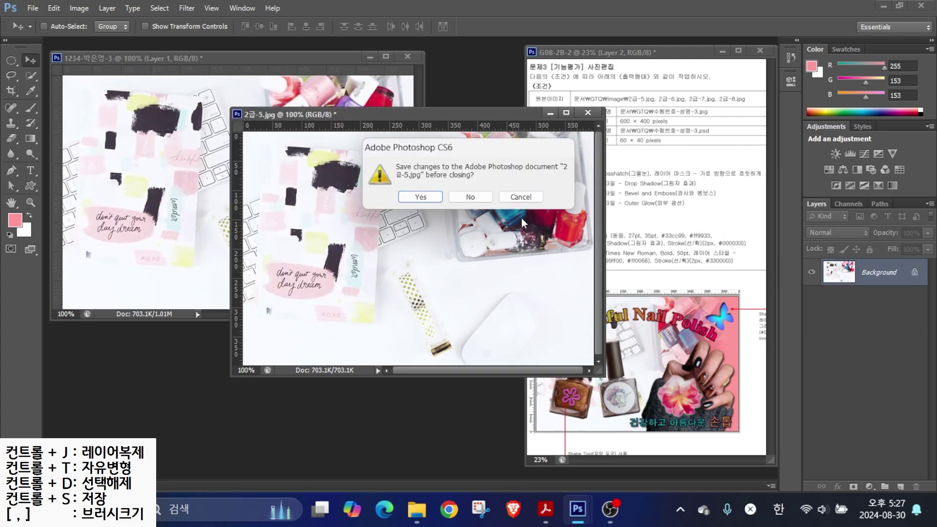
{"action": "left_click", "coordinate": [470, 196]}
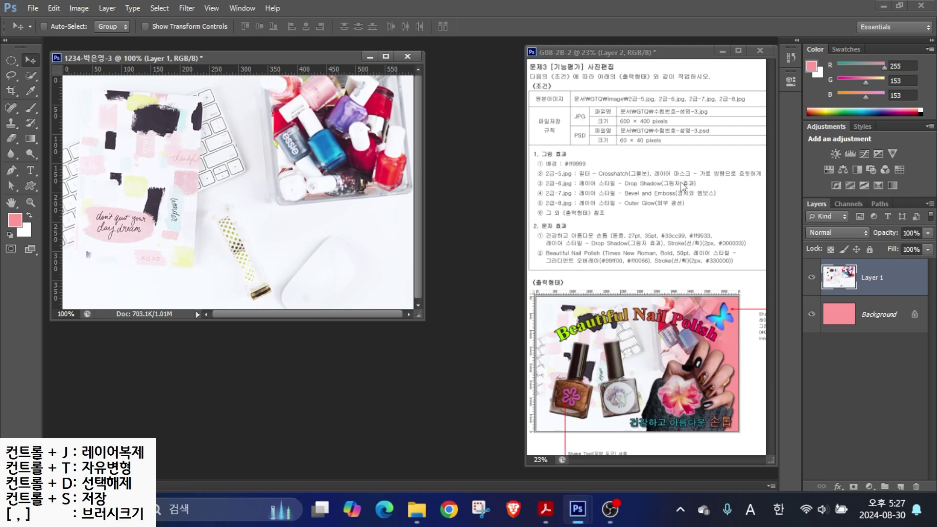
- Apply the Crosshatch filter from the Filter Gallery to Layer 1
{"action": "left_click", "coordinate": [187, 8]}
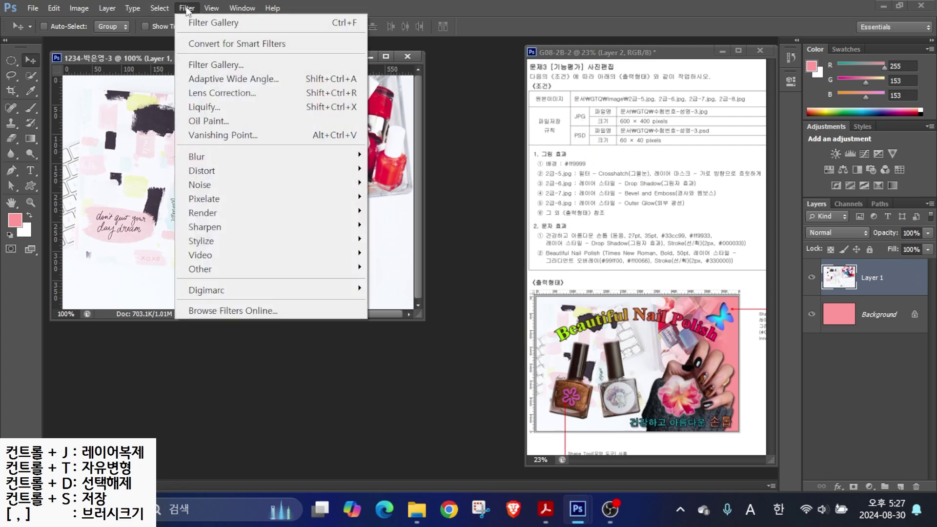
{"action": "left_click", "coordinate": [207, 64]}
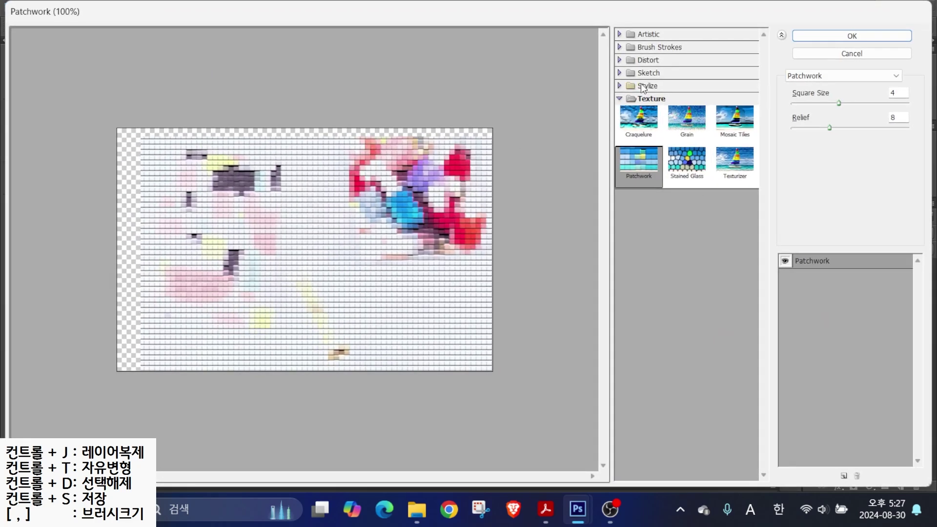
{"action": "left_click", "coordinate": [805, 75]}
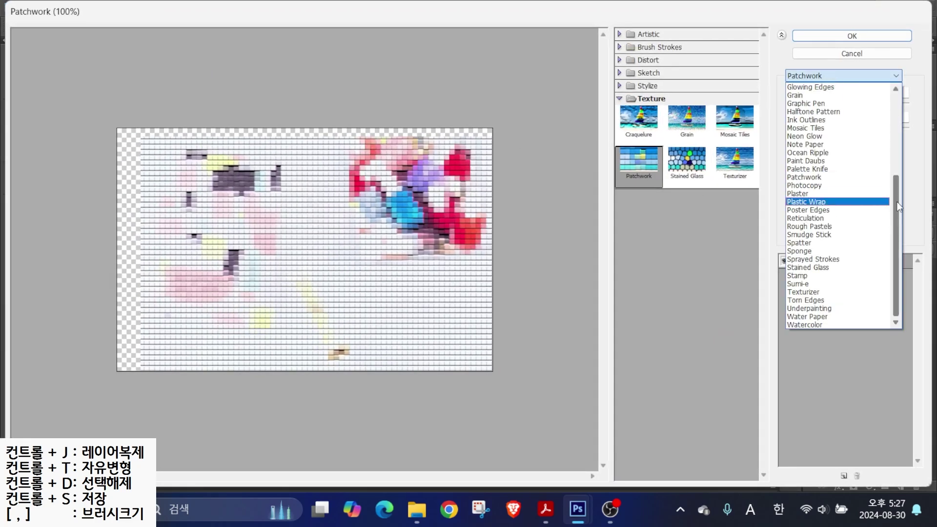
{"action": "left_click_drag", "start_coordinate": [900, 207], "coordinate": [901, 112]}
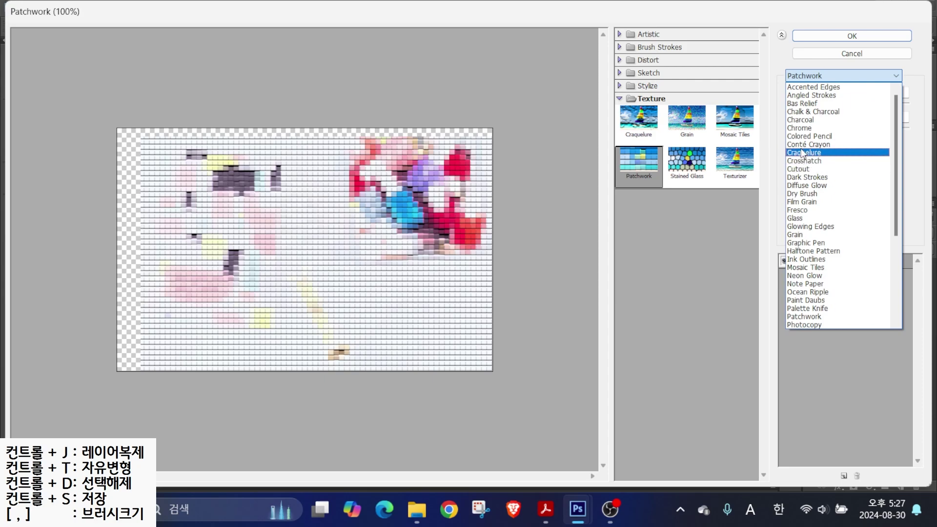
{"action": "left_click", "coordinate": [804, 160]}
{"action": "key", "text": "Return"}
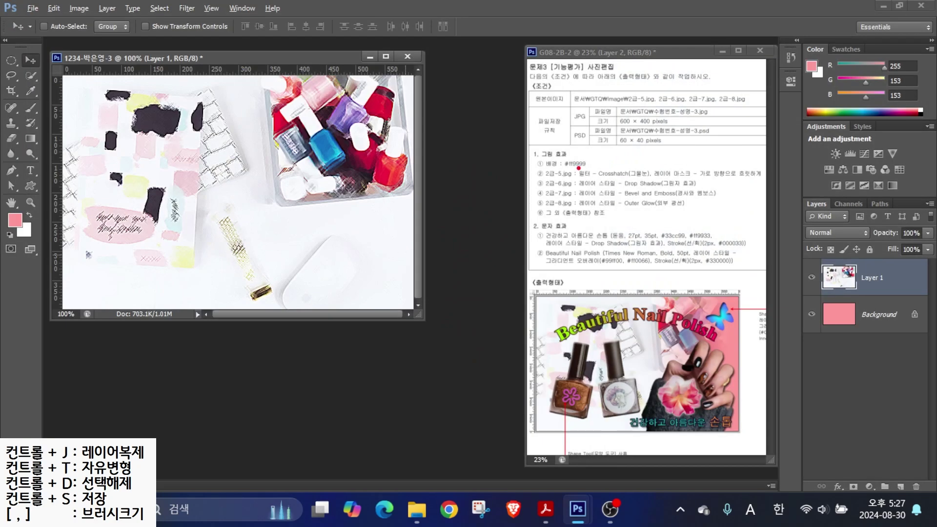
- Annotate the reference sheet and photo, marking the Crosshatch instruction, bottles and the box
{"action": "left_click_drag", "start_coordinate": [635, 122], "coordinate": [663, 166]}
{"action": "left_click_drag", "start_coordinate": [611, 180], "coordinate": [760, 180]}
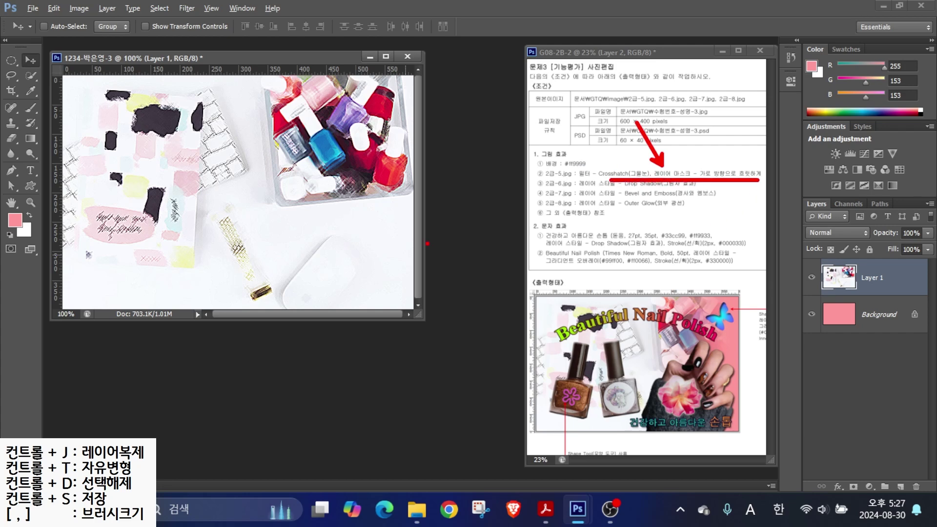
{"action": "mouse_move", "coordinate": [611, 387]}
{"action": "left_mouse_down"}
{"action": "mouse_move", "coordinate": [536, 283]}
{"action": "mouse_move", "coordinate": [633, 388]}
{"action": "left_mouse_up"}
{"action": "mouse_move", "coordinate": [208, 226]}
{"action": "left_mouse_down"}
{"action": "mouse_move", "coordinate": [149, 244]}
{"action": "mouse_move", "coordinate": [239, 131]}
{"action": "mouse_move", "coordinate": [218, 215]}
{"action": "left_mouse_up"}
{"action": "left_click_drag", "start_coordinate": [400, 104], "coordinate": [342, 176]}
{"action": "left_click_drag", "start_coordinate": [319, 107], "coordinate": [409, 197]}
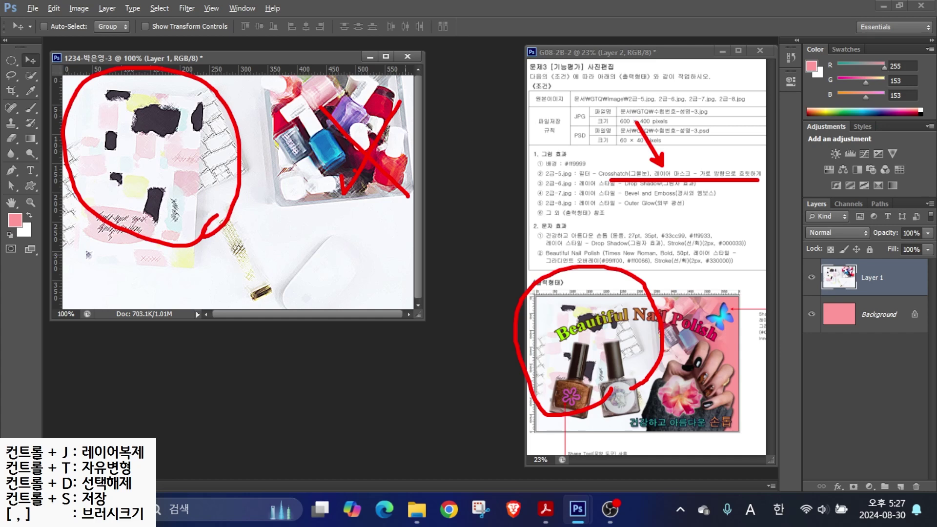
{"action": "mouse_move", "coordinate": [770, 193]}
{"action": "left_mouse_down"}
{"action": "mouse_move", "coordinate": [848, 308]}
{"action": "mouse_move", "coordinate": [934, 503]}
{"action": "left_mouse_up"}
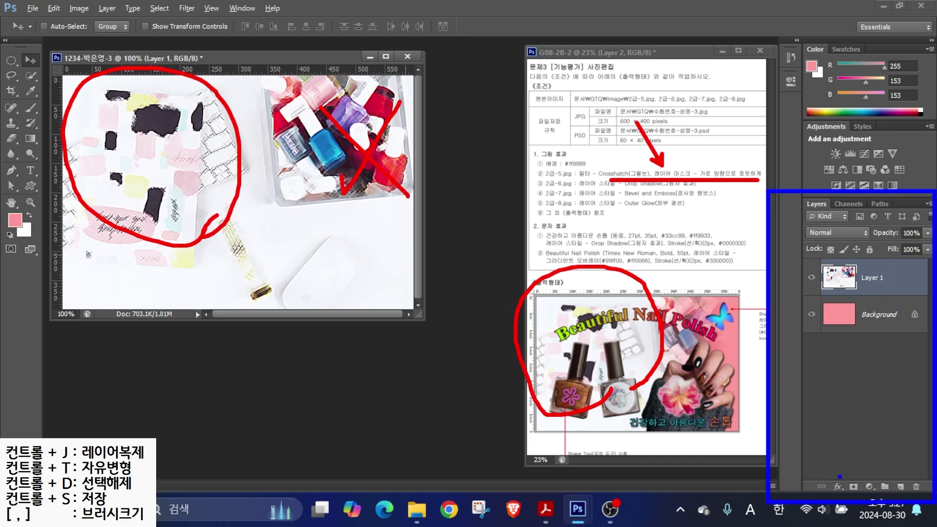
- Add a white layer mask to Layer 1
{"action": "left_click_drag", "start_coordinate": [838, 474], "coordinate": [868, 496]}
{"action": "left_click_drag", "start_coordinate": [891, 430], "coordinate": [855, 476]}
{"action": "key", "text": "Escape"}
{"action": "left_click", "coordinate": [854, 487]}
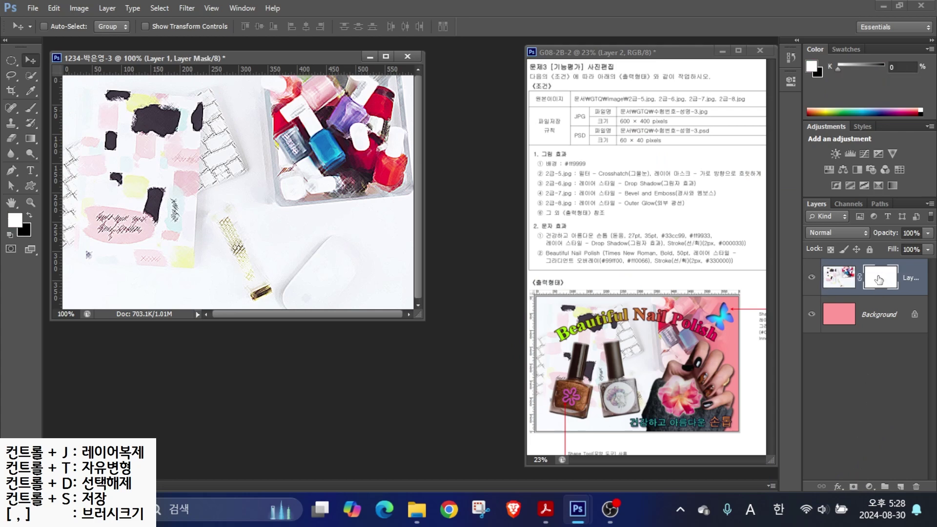
{"action": "left_click_drag", "start_coordinate": [846, 211], "coordinate": [874, 269]}
- Pick the Gradient tool with the Foreground to Background preset
{"action": "mouse_move", "coordinate": [44, 146]}
{"action": "left_mouse_down"}
{"action": "mouse_move", "coordinate": [19, 128]}
{"action": "mouse_move", "coordinate": [42, 124]}
{"action": "mouse_move", "coordinate": [49, 148]}
{"action": "left_mouse_up"}
{"action": "left_click_drag", "start_coordinate": [89, 95], "coordinate": [42, 126]}
{"action": "left_click", "coordinate": [30, 140]}
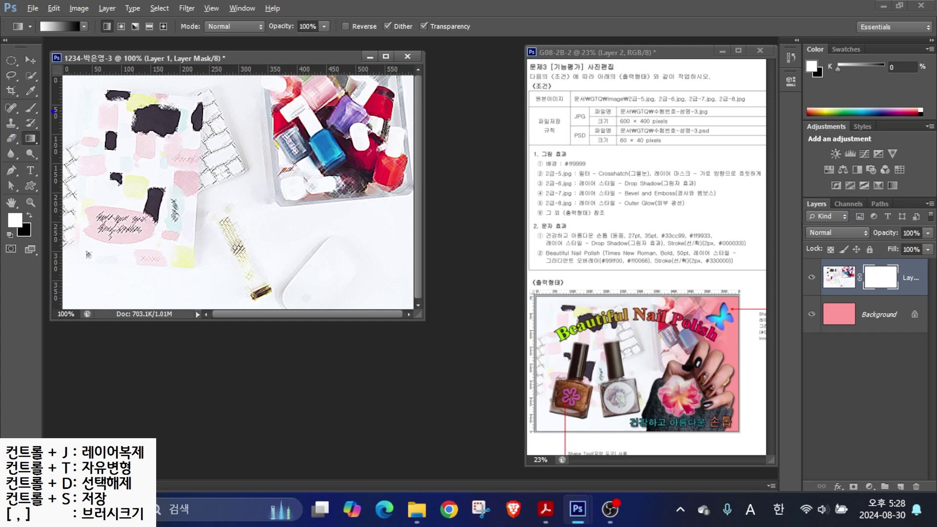
{"action": "mouse_move", "coordinate": [87, 43]}
{"action": "left_mouse_down"}
{"action": "mouse_move", "coordinate": [69, 60]}
{"action": "mouse_move", "coordinate": [39, 25]}
{"action": "mouse_move", "coordinate": [50, 2]}
{"action": "mouse_move", "coordinate": [90, 28]}
{"action": "mouse_move", "coordinate": [86, 62]}
{"action": "left_mouse_up"}
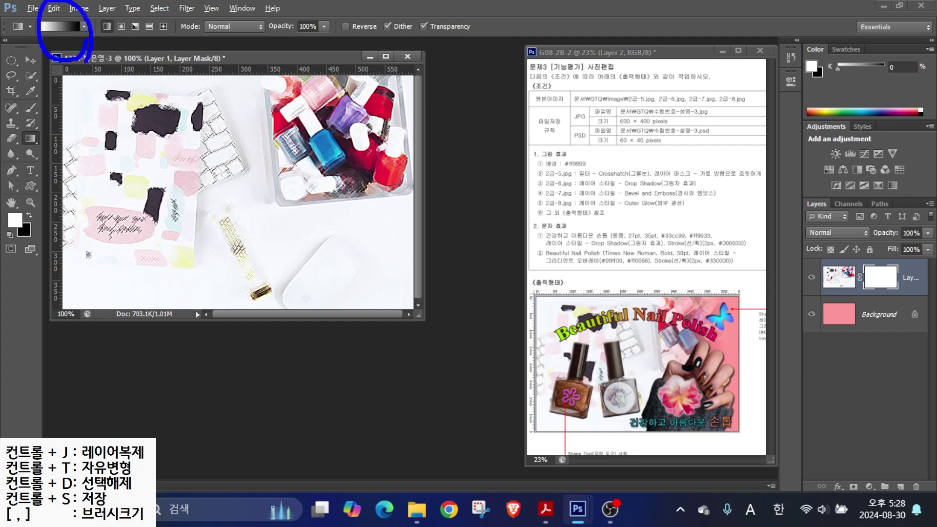
{"action": "mouse_move", "coordinate": [128, 92]}
{"action": "left_mouse_down"}
{"action": "mouse_move", "coordinate": [89, 44]}
{"action": "mouse_move", "coordinate": [21, 82]}
{"action": "left_mouse_up"}
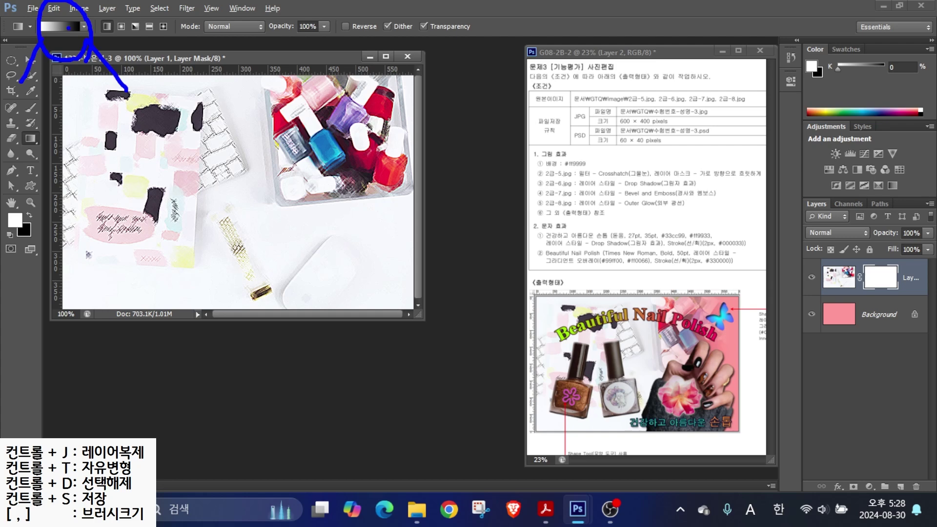
{"action": "left_click", "coordinate": [61, 27]}
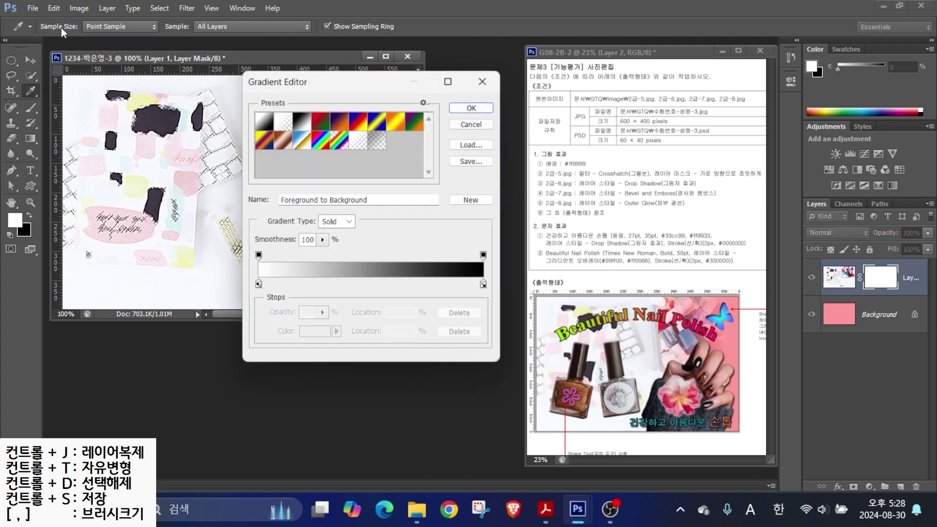
{"action": "left_click", "coordinate": [266, 126]}
{"action": "left_click", "coordinate": [266, 126]}
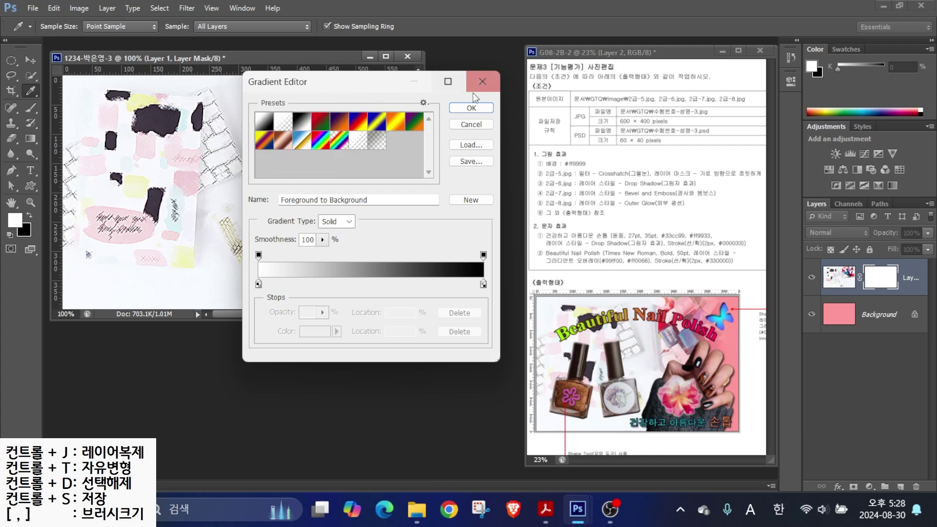
{"action": "left_click", "coordinate": [471, 108]}
- Drag a left-to-right gradient on the mask so the photo fades out toward the right
{"action": "mouse_move", "coordinate": [211, 212]}
{"action": "left_mouse_down"}
{"action": "mouse_move", "coordinate": [77, 194]}
{"action": "mouse_move", "coordinate": [222, 239]}
{"action": "left_mouse_up"}
{"action": "left_click_drag", "start_coordinate": [111, 136], "coordinate": [185, 145]}
{"action": "mouse_move", "coordinate": [131, 113]}
{"action": "left_mouse_down"}
{"action": "mouse_move", "coordinate": [144, 186]}
{"action": "mouse_move", "coordinate": [107, 195]}
{"action": "mouse_move", "coordinate": [187, 173]}
{"action": "mouse_move", "coordinate": [187, 224]}
{"action": "left_mouse_up"}
{"action": "mouse_move", "coordinate": [145, 222]}
{"action": "left_mouse_down"}
{"action": "mouse_move", "coordinate": [197, 239]}
{"action": "mouse_move", "coordinate": [228, 218]}
{"action": "left_mouse_up"}
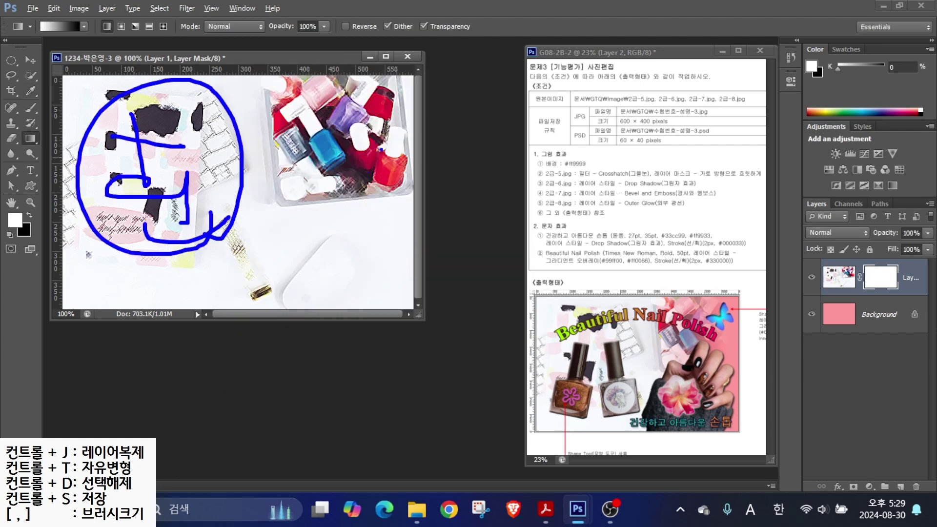
{"action": "left_click_drag", "start_coordinate": [408, 107], "coordinate": [330, 238]}
{"action": "left_click_drag", "start_coordinate": [320, 112], "coordinate": [419, 262]}
{"action": "mouse_move", "coordinate": [306, 103]}
{"action": "left_mouse_down"}
{"action": "mouse_move", "coordinate": [344, 122]}
{"action": "mouse_move", "coordinate": [382, 118]}
{"action": "left_mouse_up"}
{"action": "left_click_drag", "start_coordinate": [375, 112], "coordinate": [377, 160]}
{"action": "mouse_move", "coordinate": [350, 167]}
{"action": "left_mouse_down"}
{"action": "mouse_move", "coordinate": [391, 196]}
{"action": "mouse_move", "coordinate": [337, 164]}
{"action": "left_mouse_up"}
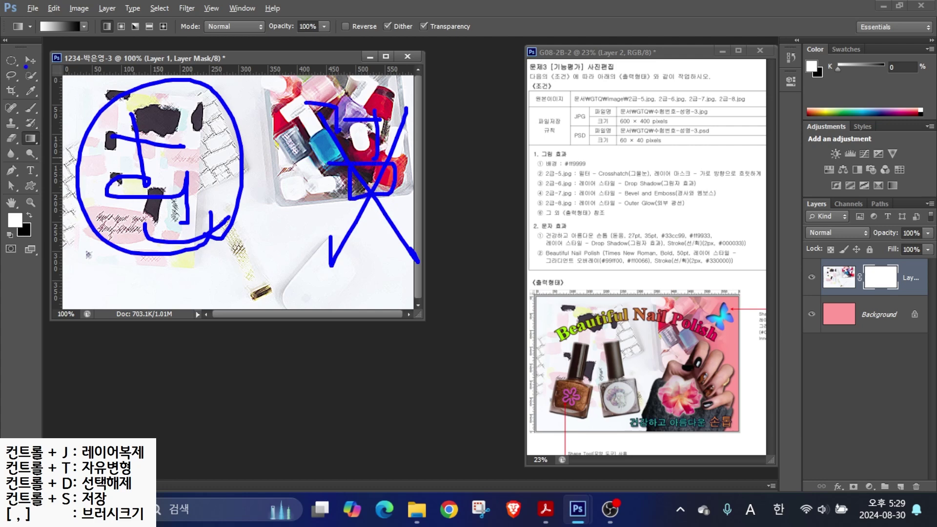
{"action": "left_click_drag", "start_coordinate": [44, 36], "coordinate": [35, 64]}
{"action": "left_click_drag", "start_coordinate": [82, 35], "coordinate": [100, 66]}
{"action": "mouse_move", "coordinate": [165, 186]}
{"action": "left_mouse_down"}
{"action": "mouse_move", "coordinate": [128, 199]}
{"action": "mouse_move", "coordinate": [155, 178]}
{"action": "mouse_move", "coordinate": [116, 166]}
{"action": "mouse_move", "coordinate": [392, 197]}
{"action": "mouse_move", "coordinate": [331, 167]}
{"action": "mouse_move", "coordinate": [350, 223]}
{"action": "left_mouse_up"}
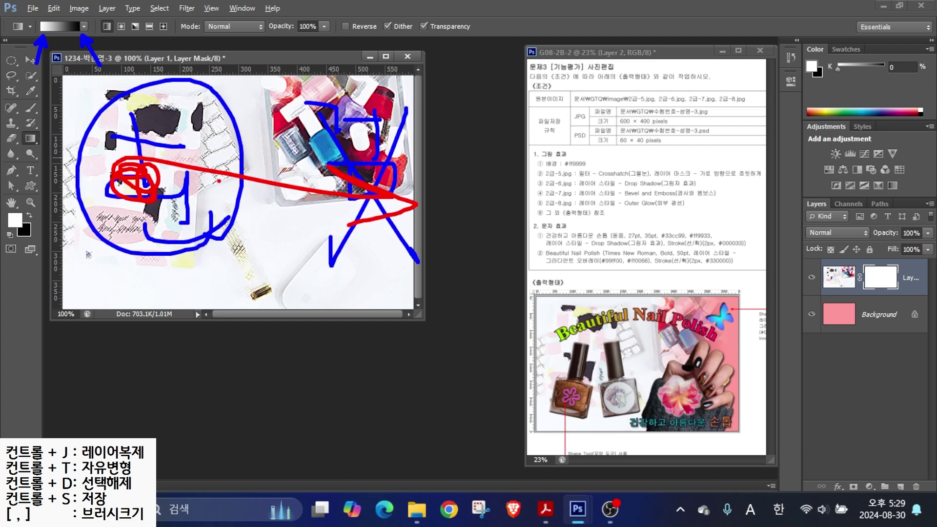
{"action": "key", "text": "Escape"}
{"action": "left_click_drag", "start_coordinate": [153, 182], "coordinate": [361, 176]}
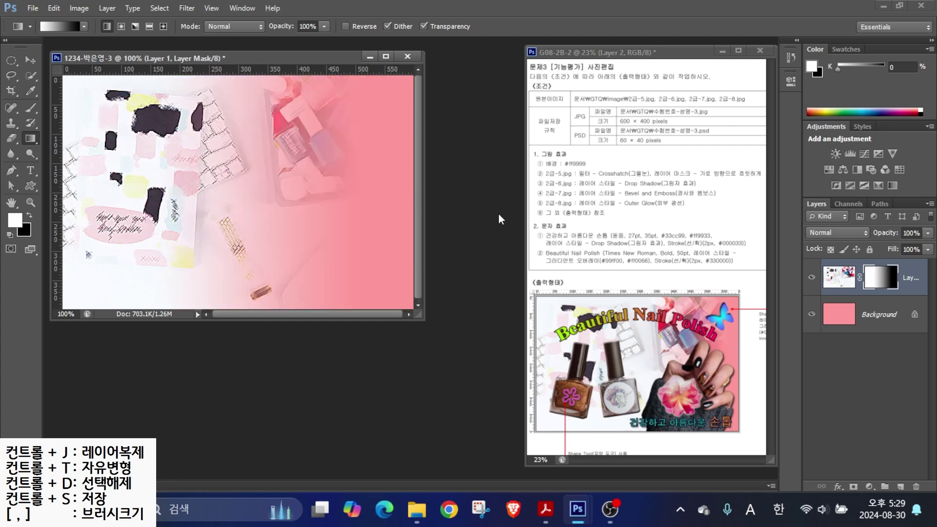
{"action": "double_click", "coordinate": [911, 278]}
- Name the faded layer 2-5 and open 2급-6.jpg
{"action": "type", "text": "2-5"}
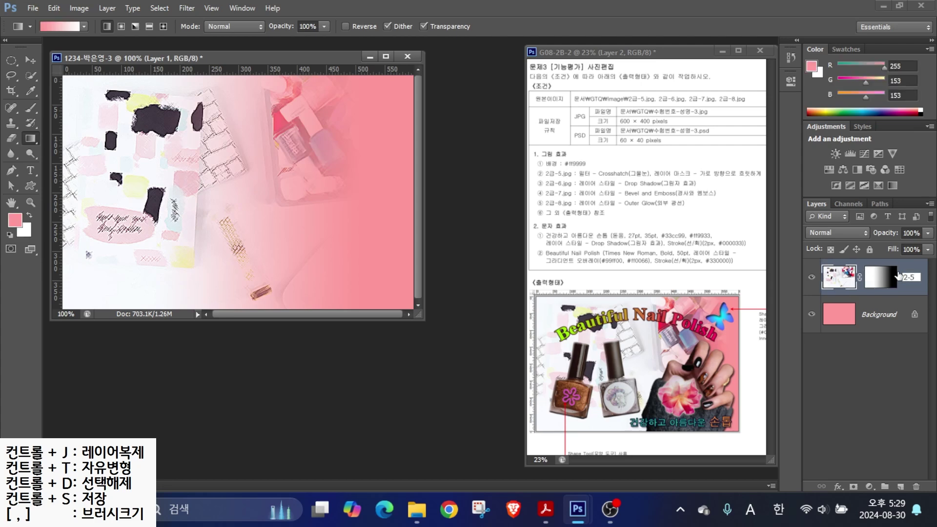
{"action": "key", "text": "Return"}
{"action": "key", "text": "ctrl+o"}
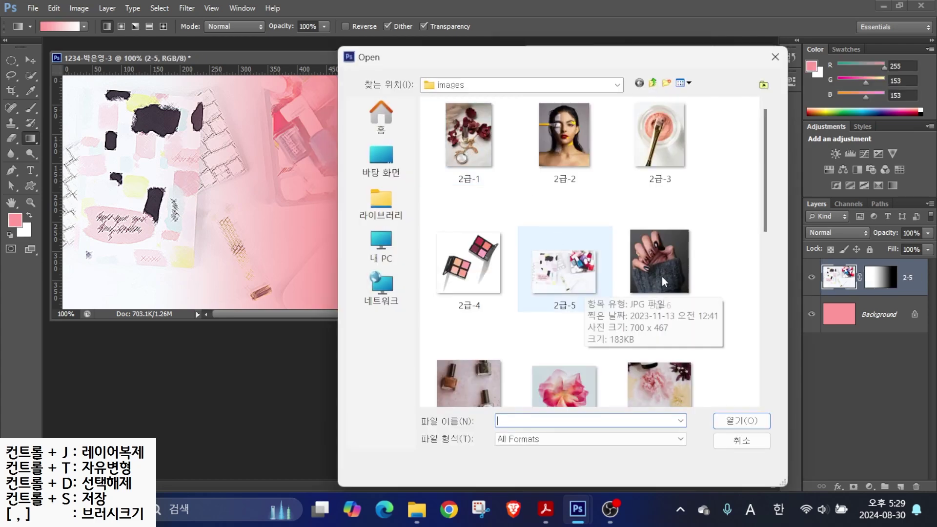
{"action": "left_click", "coordinate": [658, 274]}
{"action": "left_click", "coordinate": [741, 420]}
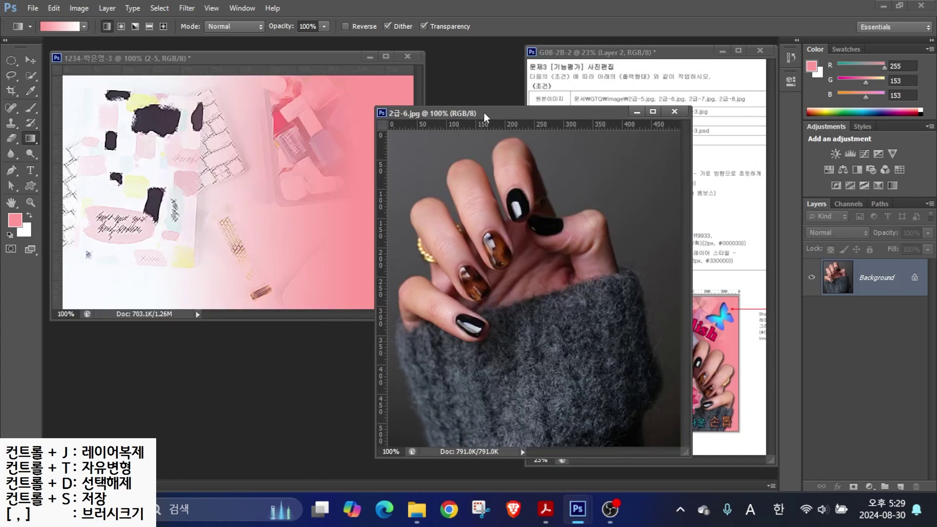
- Quick Select the hand's fingers and lower sleeve
{"action": "left_click", "coordinate": [32, 76]}
{"action": "mouse_move", "coordinate": [380, 297]}
{"action": "left_mouse_down"}
{"action": "mouse_move", "coordinate": [429, 317]}
{"action": "mouse_move", "coordinate": [413, 241]}
{"action": "mouse_move", "coordinate": [476, 203]}
{"action": "mouse_move", "coordinate": [494, 343]}
{"action": "left_mouse_up"}
{"action": "key", "text": "ctrl+z"}
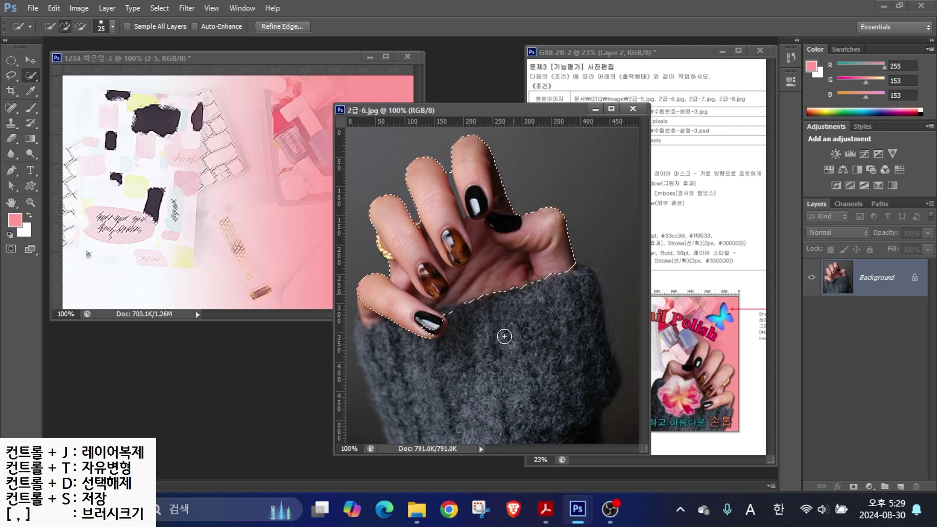
{"action": "mouse_move", "coordinate": [419, 383]}
{"action": "left_mouse_down"}
{"action": "mouse_move", "coordinate": [397, 345]}
{"action": "mouse_move", "coordinate": [397, 393]}
{"action": "mouse_move", "coordinate": [408, 387]}
{"action": "mouse_move", "coordinate": [420, 334]}
{"action": "left_mouse_up"}
{"action": "key", "text": "alt"}
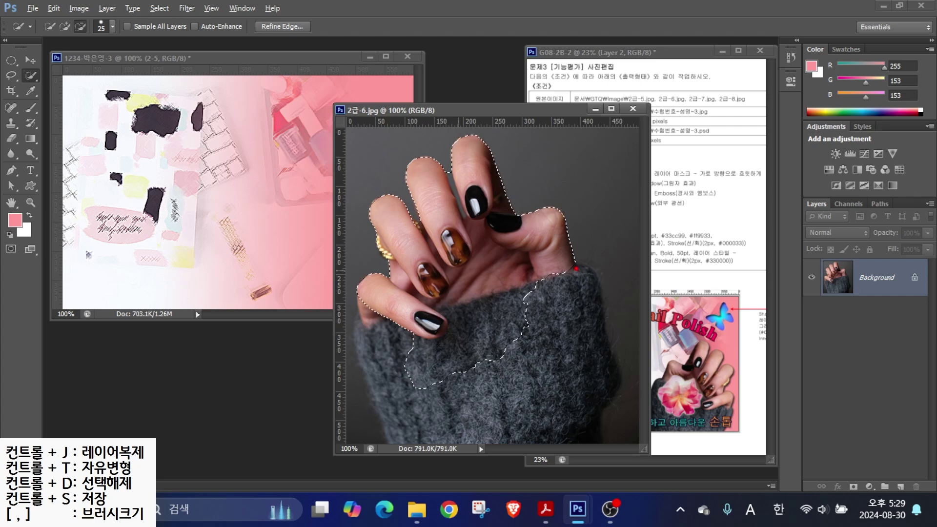
{"action": "mouse_move", "coordinate": [586, 268]}
{"action": "left_mouse_down"}
{"action": "mouse_move", "coordinate": [603, 284]}
{"action": "mouse_move", "coordinate": [632, 400]}
{"action": "mouse_move", "coordinate": [609, 411]}
{"action": "mouse_move", "coordinate": [604, 433]}
{"action": "left_mouse_up"}
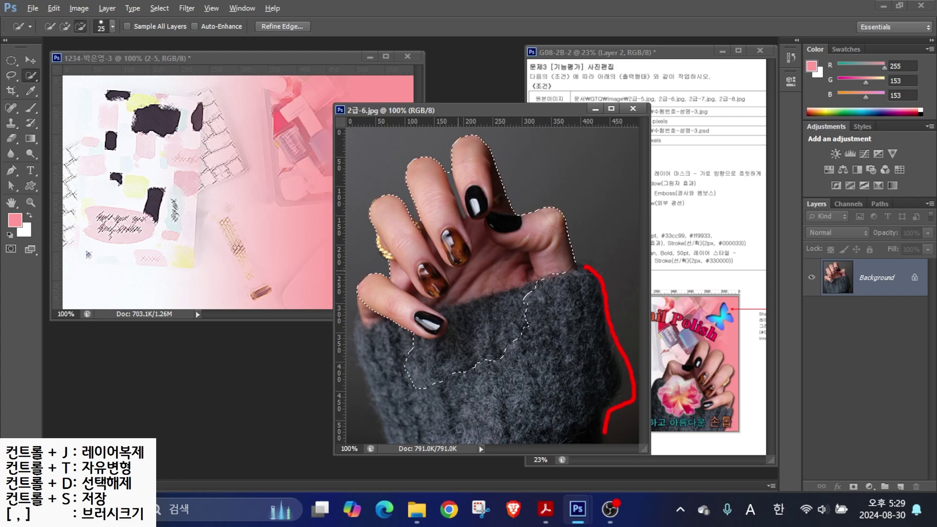
- Add the sleeve with the Polygonal Lasso and drag the selected hand into the 1234 composite
{"action": "left_click", "coordinate": [13, 76]}
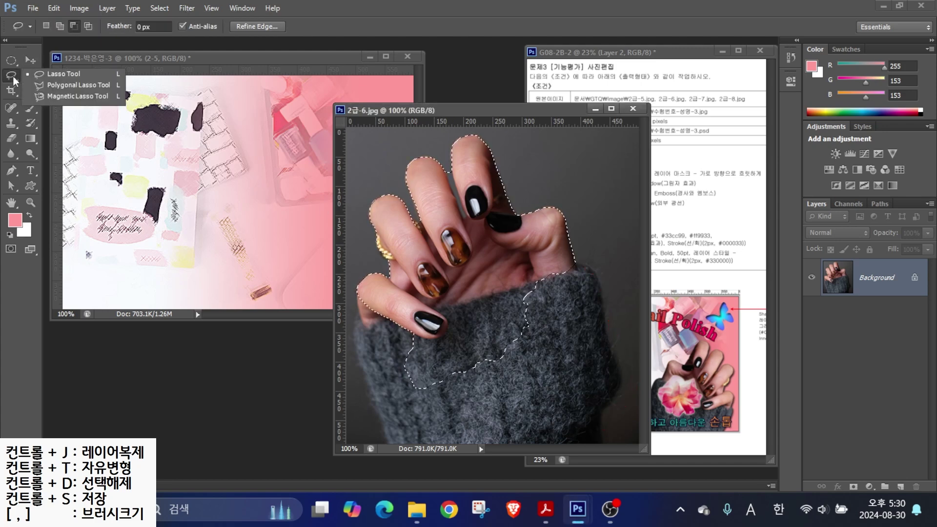
{"action": "left_click", "coordinate": [54, 86]}
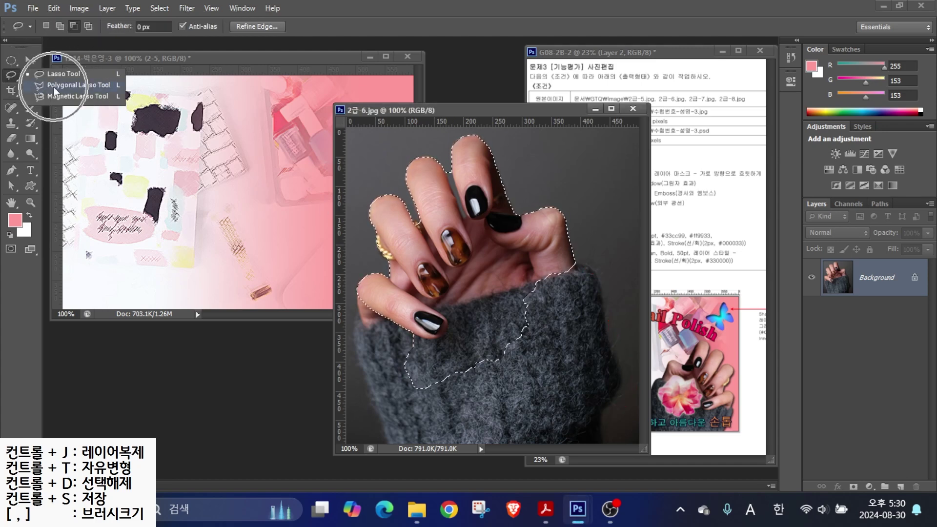
{"action": "left_click", "coordinate": [60, 27]}
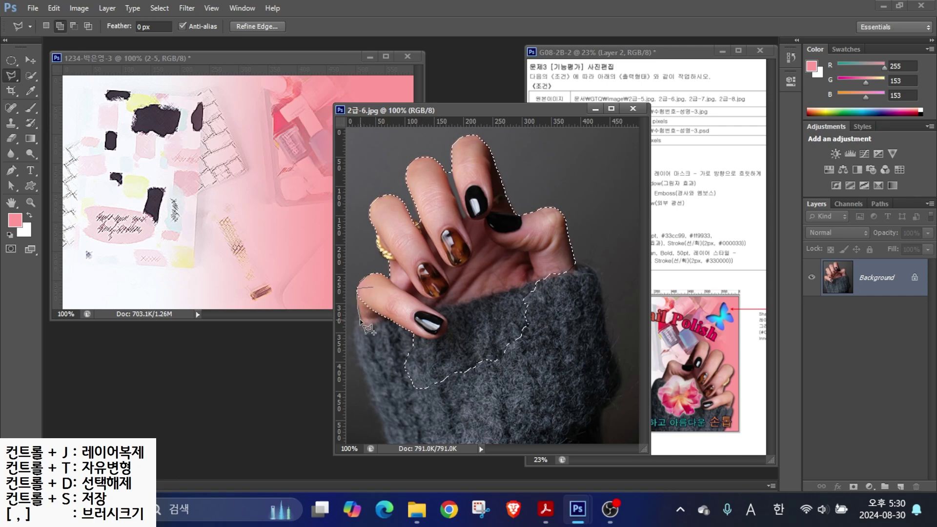
{"action": "left_click", "coordinate": [353, 331]}
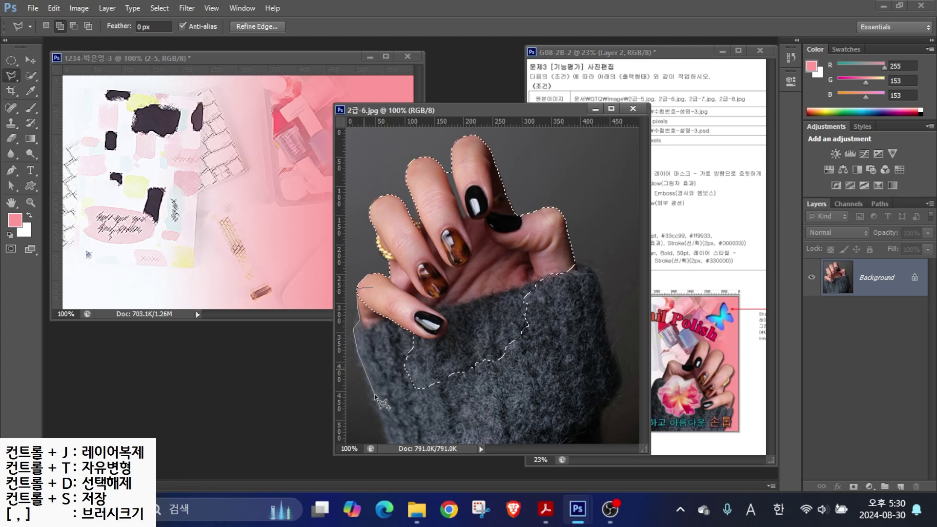
{"action": "left_click", "coordinate": [386, 441]}
{"action": "left_click", "coordinate": [603, 443]}
{"action": "left_click", "coordinate": [604, 410]}
{"action": "left_click", "coordinate": [622, 369]}
{"action": "left_click", "coordinate": [586, 265]}
{"action": "left_click", "coordinate": [454, 260]}
{"action": "left_click", "coordinate": [375, 289]}
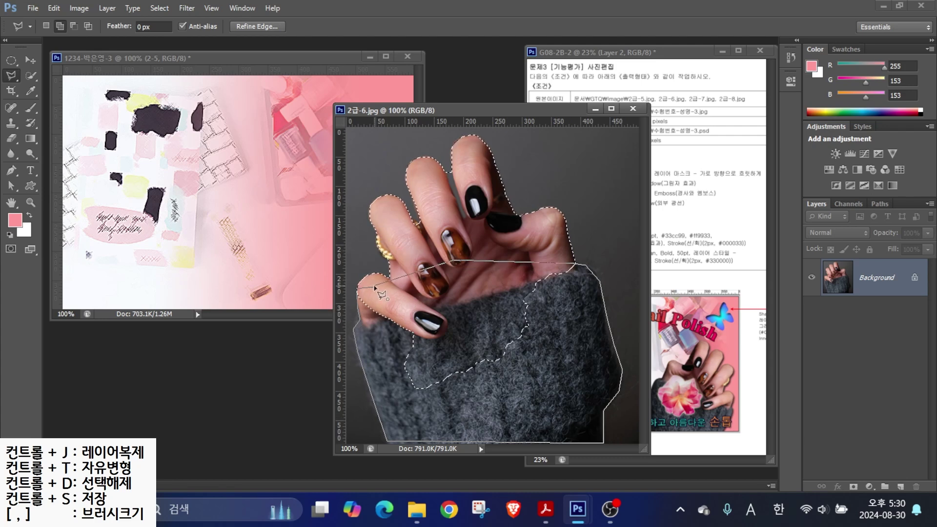
{"action": "left_click", "coordinate": [30, 60]}
{"action": "left_click_drag", "start_coordinate": [428, 288], "coordinate": [191, 207]}
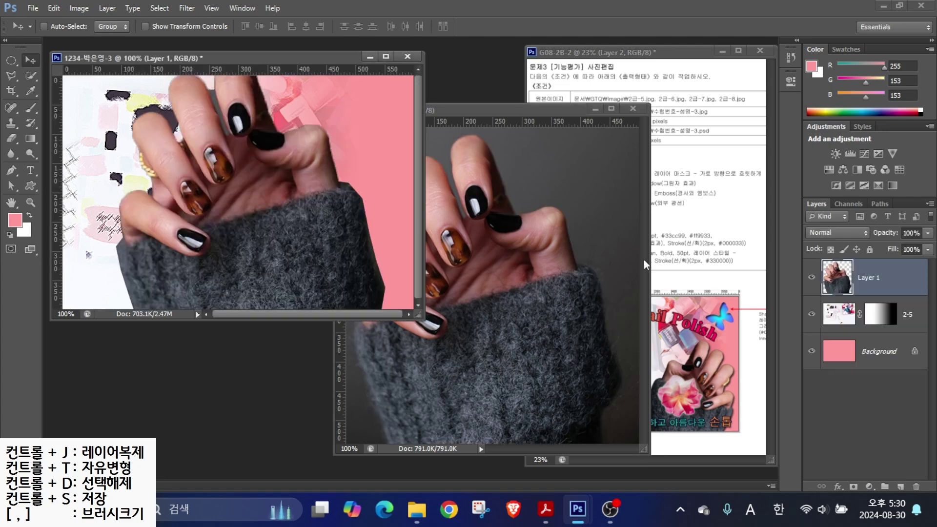
- Close 2급-6.jpg and rename the hand layer 2-6
{"action": "left_click", "coordinate": [638, 106]}
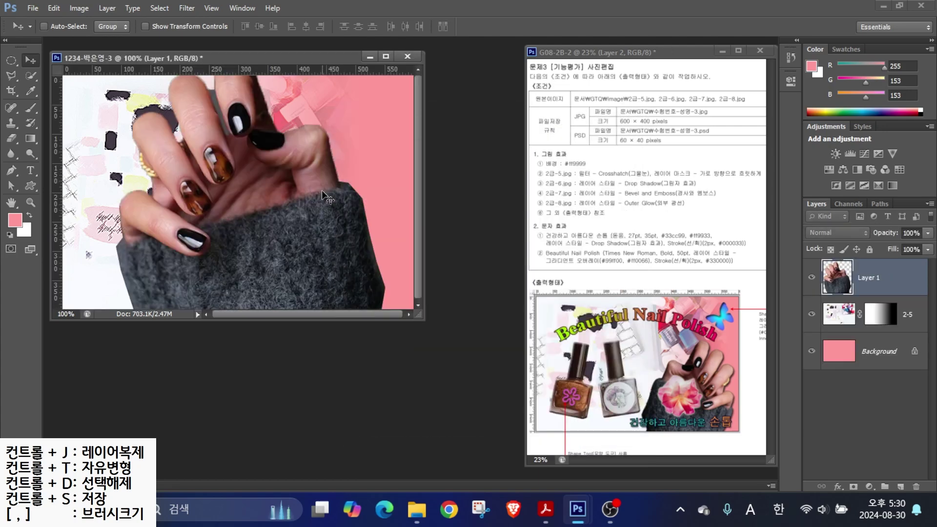
{"action": "double_click", "coordinate": [859, 277]}
{"action": "type", "text": "2"}
{"action": "key", "text": "Return"}
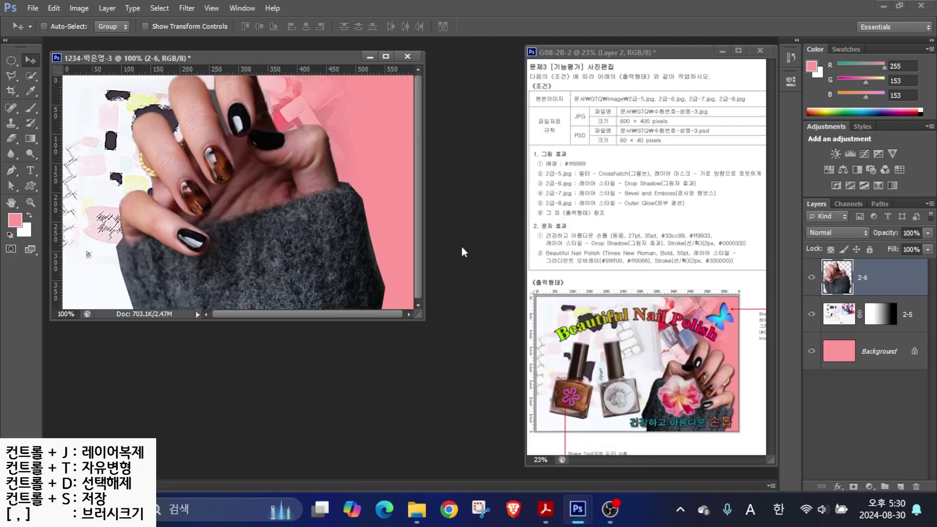
- Move the hand lower, scale it to about 60% and flip it horizontally
{"action": "key", "text": "ctrl+t"}
{"action": "left_click_drag", "start_coordinate": [341, 160], "coordinate": [326, 206]}
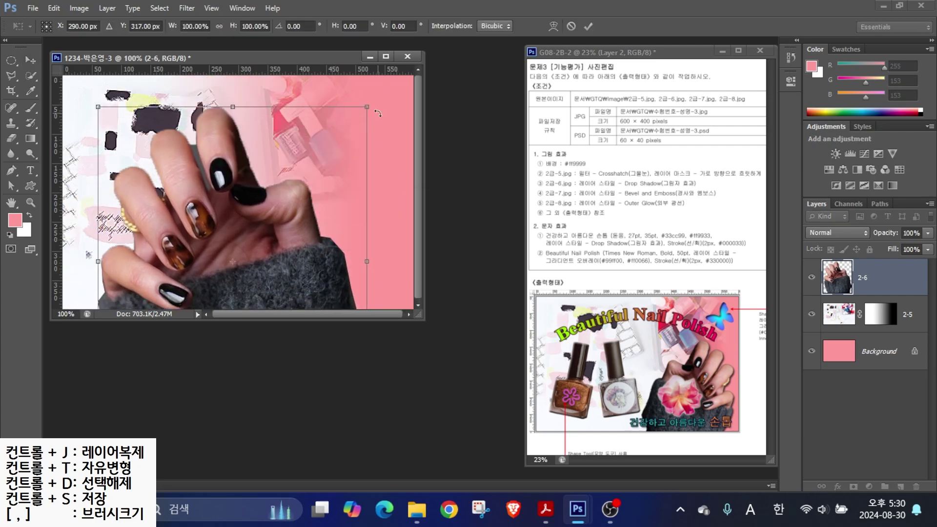
{"action": "left_click_drag", "start_coordinate": [367, 108], "coordinate": [338, 185]}
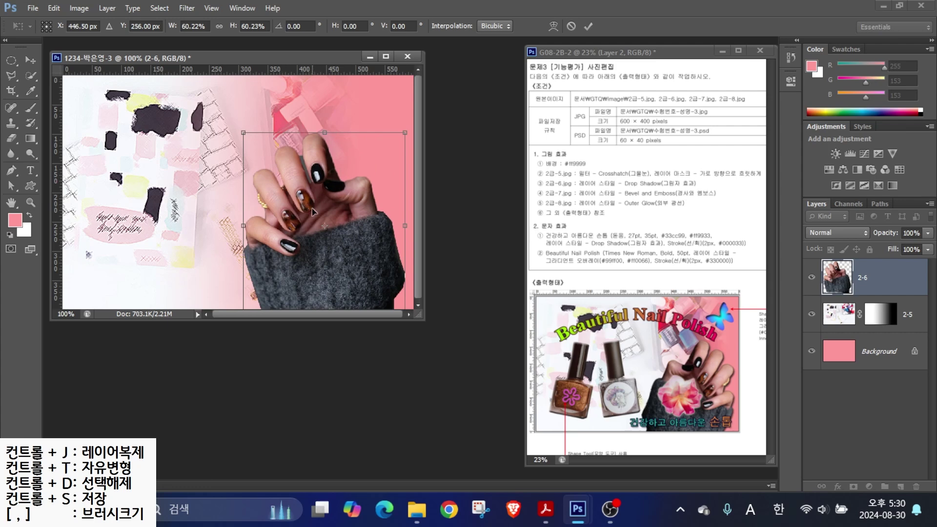
{"action": "right_click", "coordinate": [301, 184]}
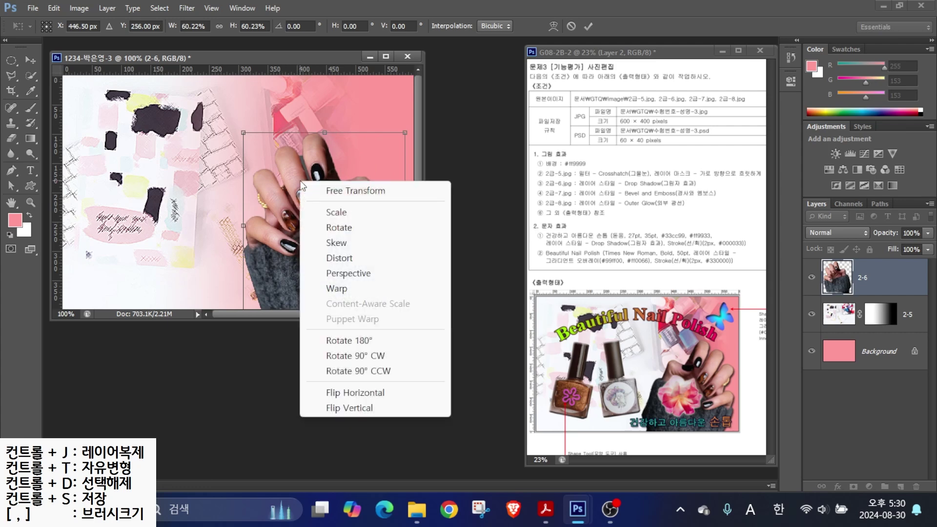
{"action": "left_click", "coordinate": [360, 397]}
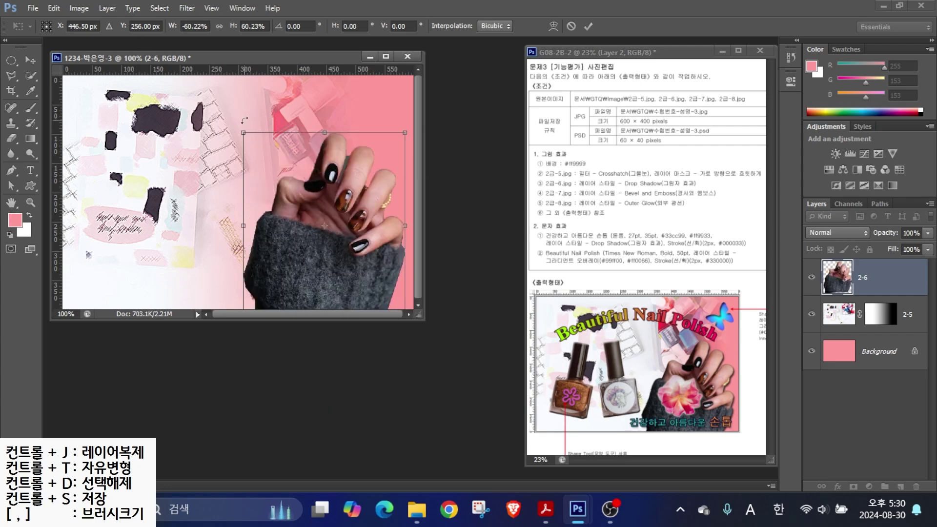
{"action": "key", "text": "Return"}
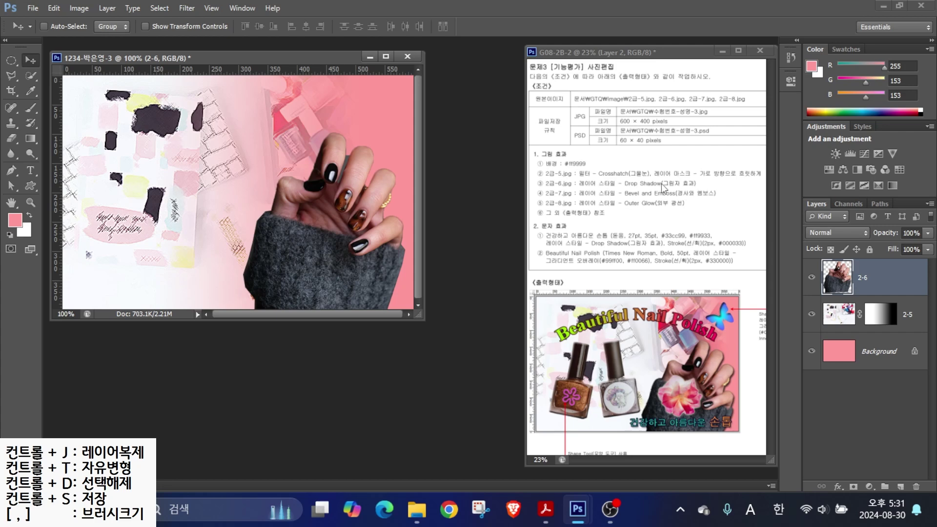
- Give the 2-6 layer a Drop Shadow, then bring up the Open dialog
{"action": "left_click_drag", "start_coordinate": [583, 195], "coordinate": [704, 190]}
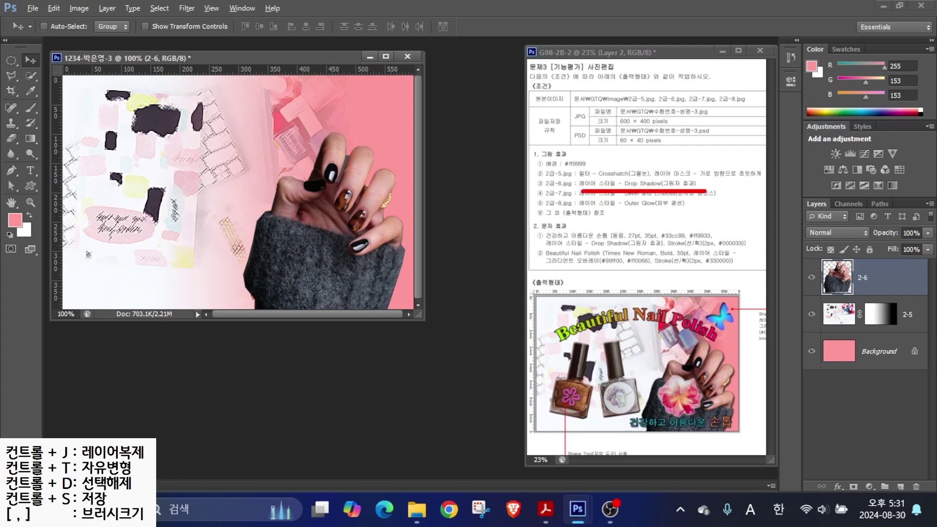
{"action": "mouse_move", "coordinate": [773, 183]}
{"action": "left_mouse_down"}
{"action": "mouse_move", "coordinate": [912, 440]}
{"action": "mouse_move", "coordinate": [929, 503]}
{"action": "left_mouse_up"}
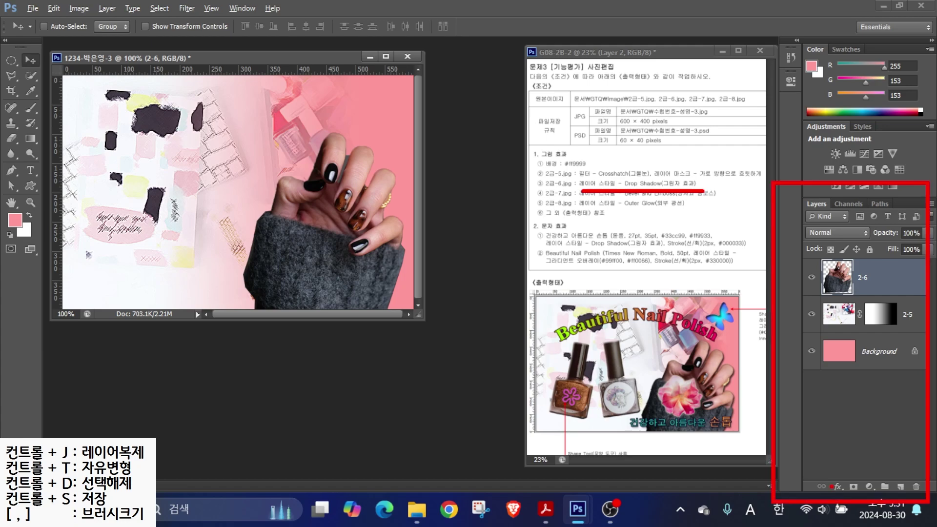
{"action": "left_click_drag", "start_coordinate": [839, 487], "coordinate": [843, 492]}
{"action": "left_click", "coordinate": [838, 486]}
{"action": "left_click", "coordinate": [829, 480]}
{"action": "left_click", "coordinate": [704, 196]}
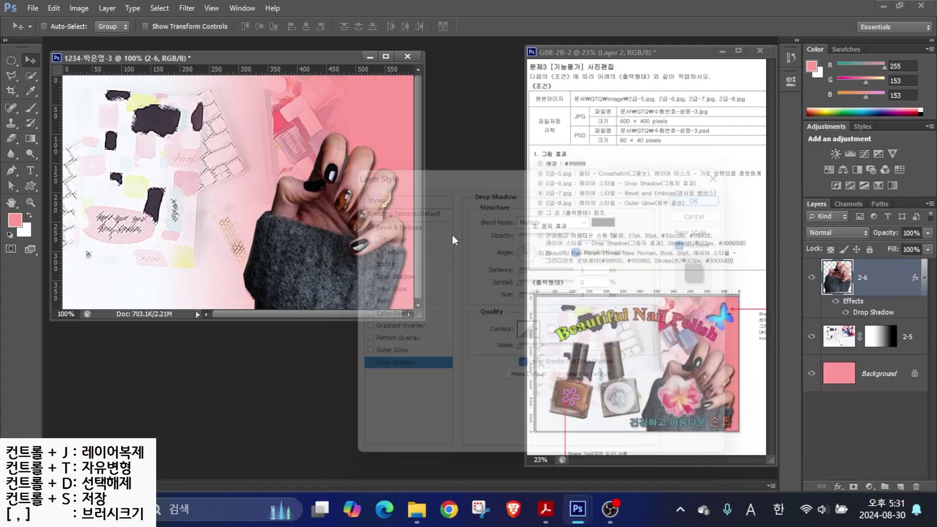
{"action": "key", "text": "ctrl+o"}
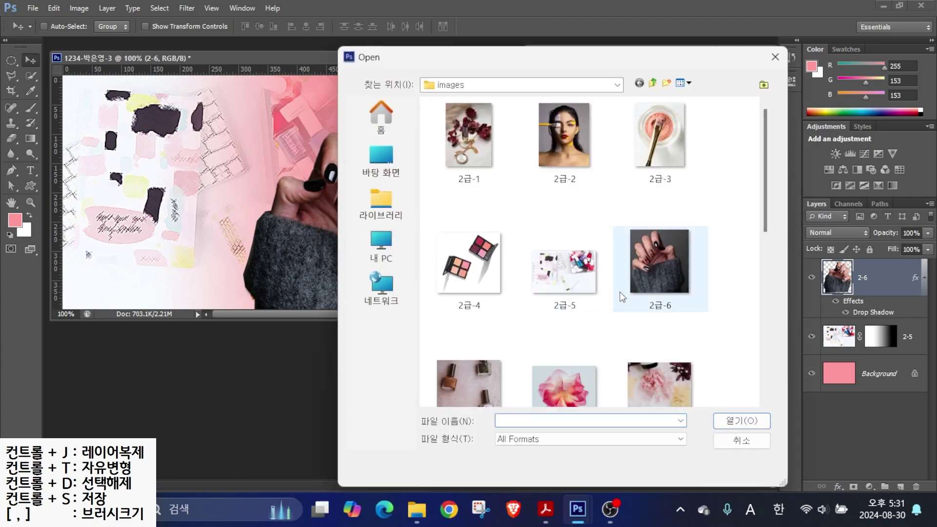
- Open 2급-7.jpg, Quick Select the brown bottle and drag it into the composite
{"action": "scroll", "coordinate": [477, 349], "scroll_direction": "down", "scroll_amount": 3}
{"action": "left_click", "coordinate": [448, 206]}
{"action": "left_click", "coordinate": [742, 421]}
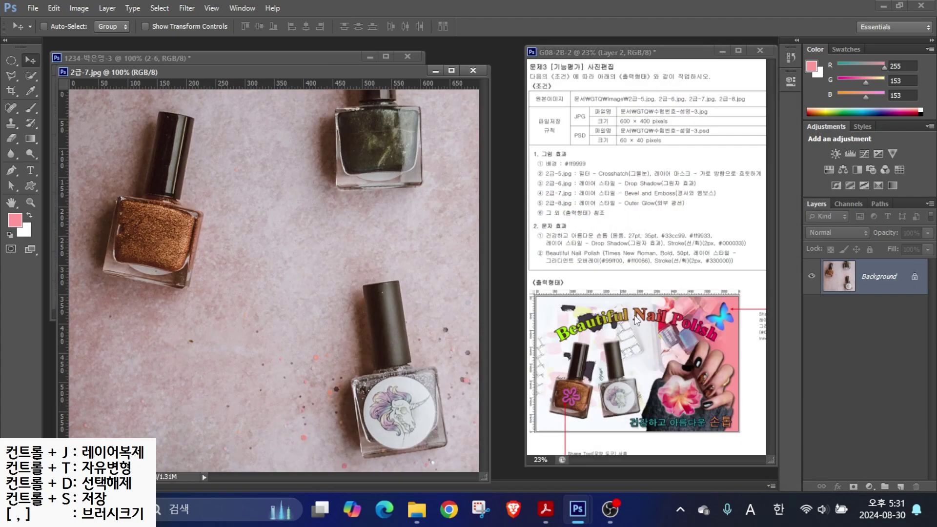
{"action": "left_click", "coordinate": [30, 75]}
{"action": "mouse_move", "coordinate": [175, 126]}
{"action": "left_mouse_down"}
{"action": "mouse_move", "coordinate": [162, 237]}
{"action": "mouse_move", "coordinate": [120, 236]}
{"action": "mouse_move", "coordinate": [121, 261]}
{"action": "mouse_move", "coordinate": [154, 273]}
{"action": "left_mouse_up"}
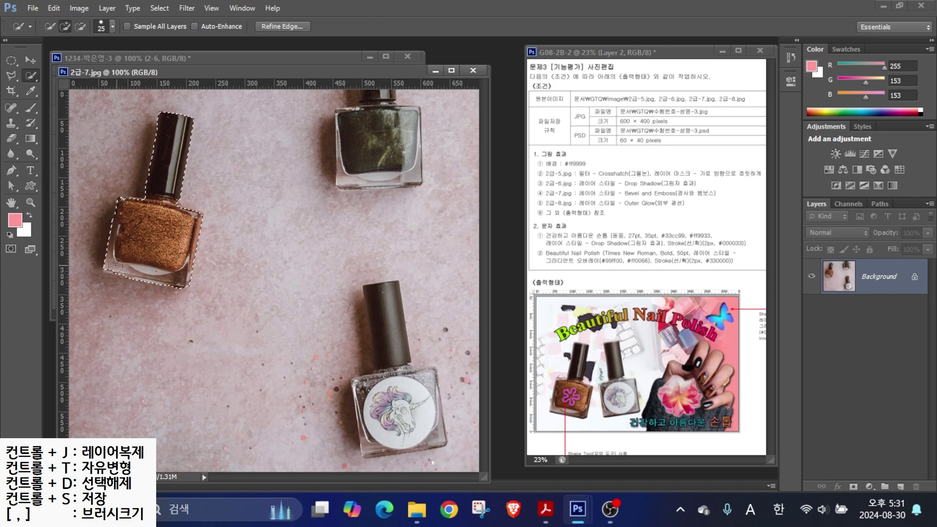
{"action": "left_click_drag", "start_coordinate": [183, 76], "coordinate": [407, 100]}
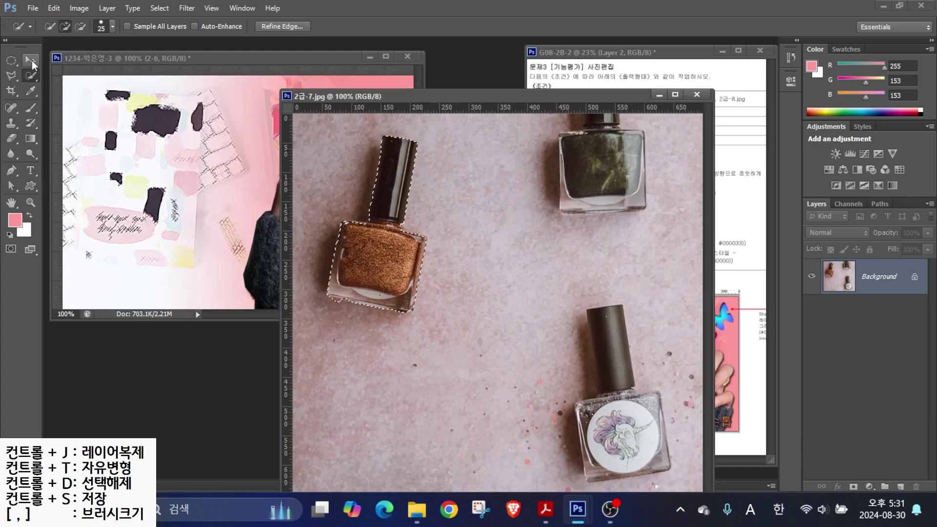
{"action": "key", "text": "v"}
{"action": "left_click_drag", "start_coordinate": [373, 269], "coordinate": [132, 222]}
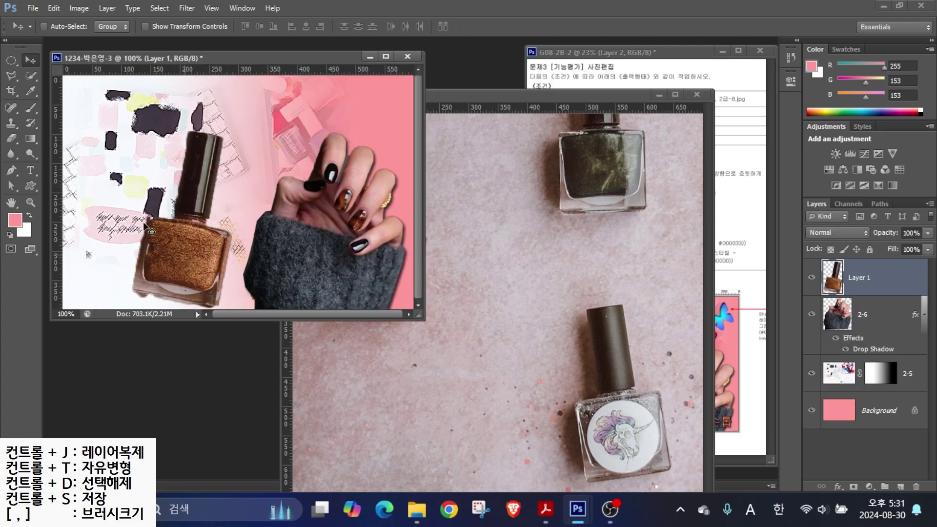
- Rename the bottle layer 2-7, then scale it to about 78% and move it lower left
{"action": "double_click", "coordinate": [858, 278]}
{"action": "type", "text": "2-7"}
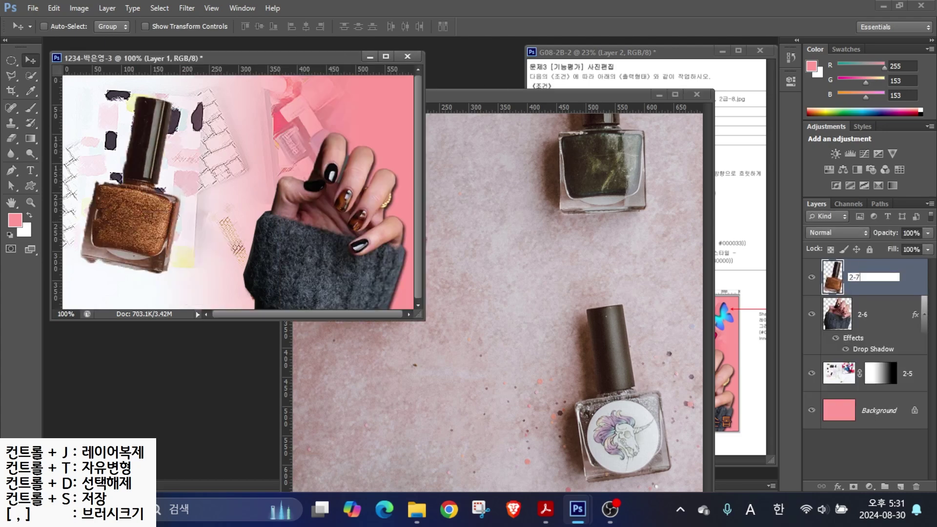
{"action": "key", "text": "Return"}
{"action": "key", "text": "ctrl+t"}
{"action": "left_click_drag", "start_coordinate": [178, 94], "coordinate": [147, 151]}
{"action": "left_click_drag", "start_coordinate": [135, 259], "coordinate": [136, 269]}
{"action": "left_click_drag", "start_coordinate": [146, 166], "coordinate": [164, 154]}
{"action": "key", "text": "Return"}
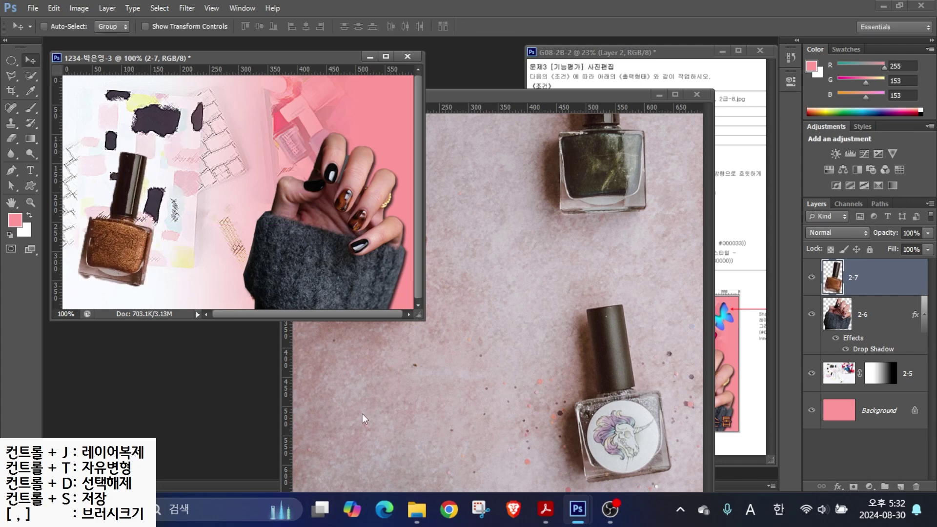
{"action": "left_click", "coordinate": [466, 99]}
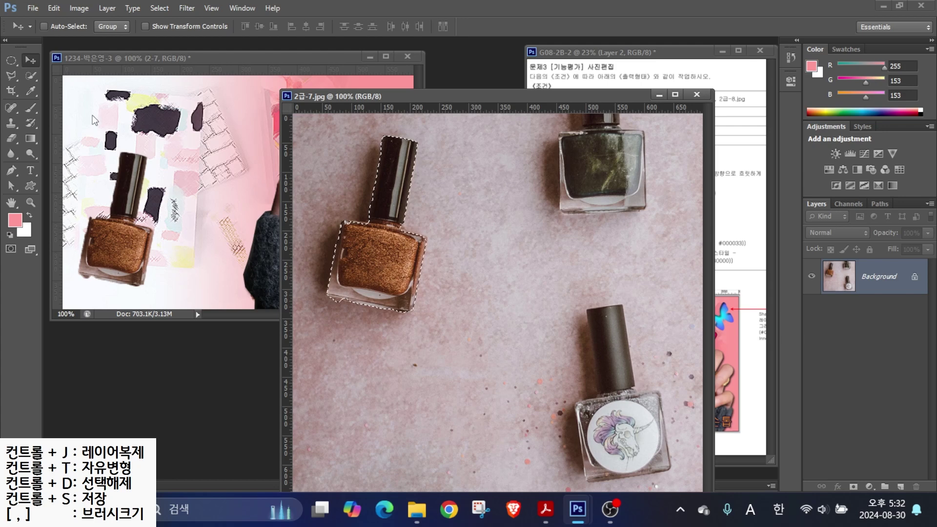
- Quick-select the unicorn-label bottle in 2급-7.jpg, bring it into the composite, and close the photo
{"action": "left_click", "coordinate": [30, 75]}
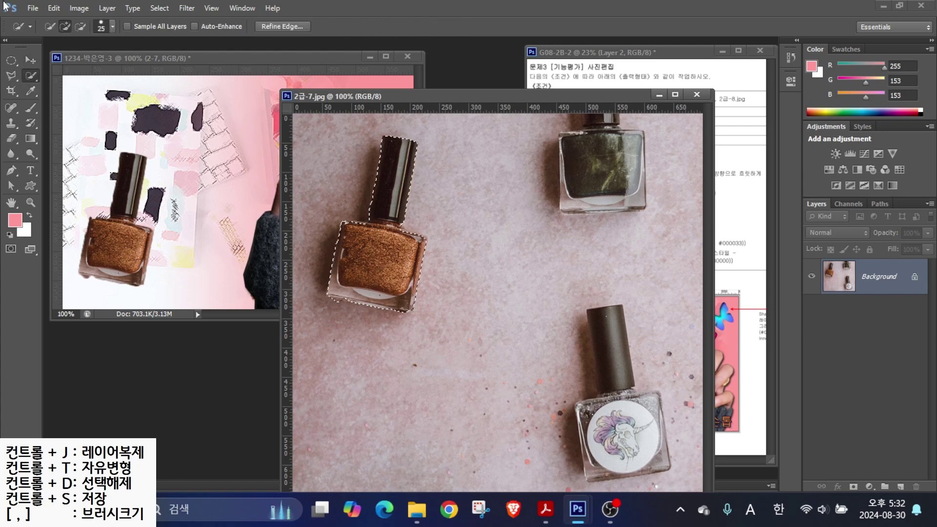
{"action": "key", "text": "ctrl+d"}
{"action": "mouse_move", "coordinate": [610, 336]}
{"action": "left_mouse_down"}
{"action": "mouse_move", "coordinate": [617, 455]}
{"action": "mouse_move", "coordinate": [587, 409]}
{"action": "left_mouse_up"}
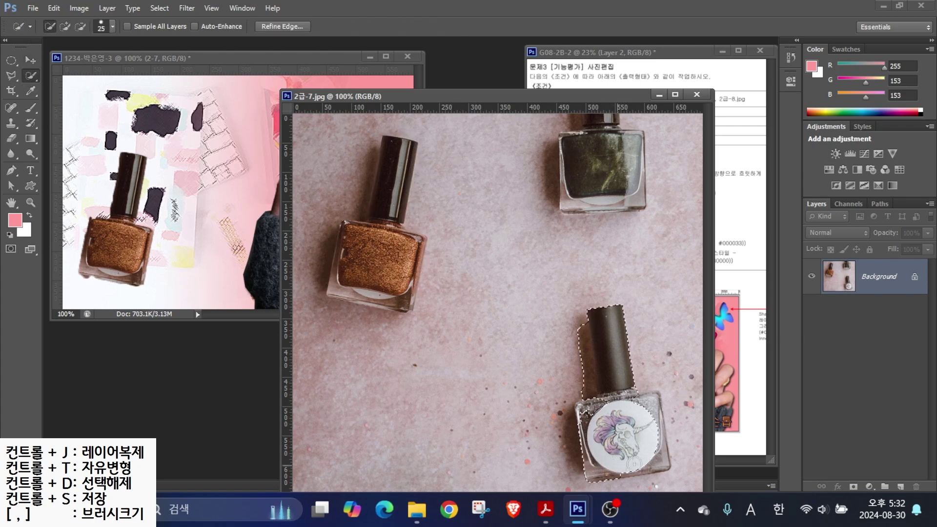
{"action": "key", "text": "bracketleft"}
{"action": "key", "text": "bracketleft"}
{"action": "key", "text": "bracketleft"}
{"action": "key", "text": "bracketleft"}
{"action": "key", "text": "bracketleft"}
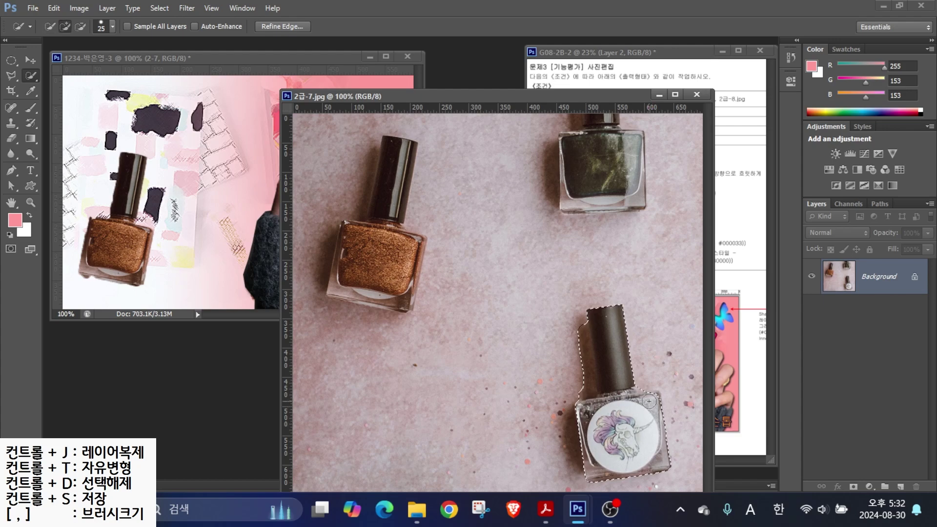
{"action": "mouse_move", "coordinate": [596, 353]}
{"action": "left_mouse_down"}
{"action": "mouse_move", "coordinate": [593, 393]}
{"action": "mouse_move", "coordinate": [191, 205]}
{"action": "left_mouse_up"}
{"action": "left_click", "coordinate": [31, 59]}
{"action": "key", "text": "ctrl+w"}
- Scale the unicorn bottle to 75% beside the brown bottle and name its layer 2-7
{"action": "key", "text": "ctrl+t"}
{"action": "left_click_drag", "start_coordinate": [237, 115], "coordinate": [222, 152]}
{"action": "left_click_drag", "start_coordinate": [197, 272], "coordinate": [222, 272]}
{"action": "left_click_drag", "start_coordinate": [237, 156], "coordinate": [237, 162]}
{"action": "left_click_drag", "start_coordinate": [206, 241], "coordinate": [207, 234]}
{"action": "key", "text": "Return"}
{"action": "double_click", "coordinate": [858, 278]}
{"action": "type", "text": "2-7"}
{"action": "key", "text": "Return"}
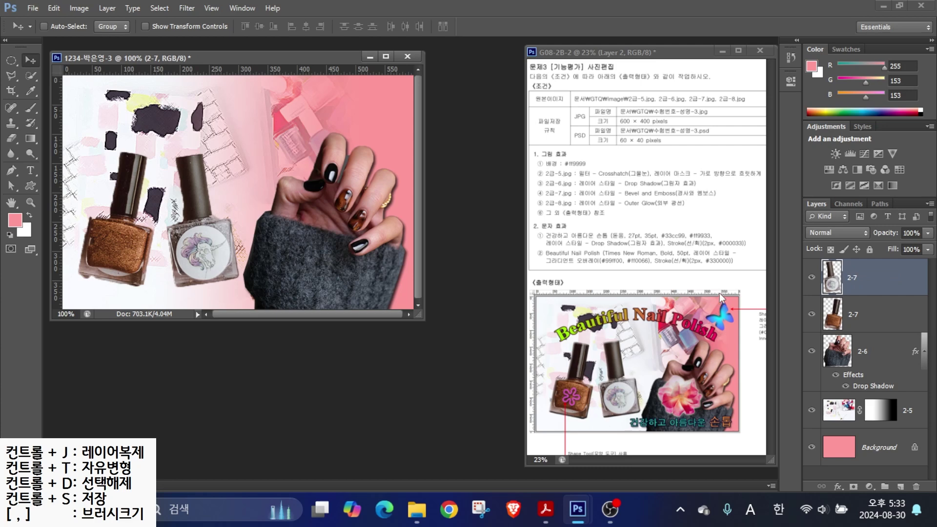
{"action": "left_click_drag", "start_coordinate": [825, 319], "coordinate": [776, 342]}
{"action": "left_click_drag", "start_coordinate": [820, 268], "coordinate": [782, 245]}
- Add a default Bevel & Emboss effect to the unicorn bottle layer
{"action": "left_click_drag", "start_coordinate": [612, 202], "coordinate": [770, 202]}
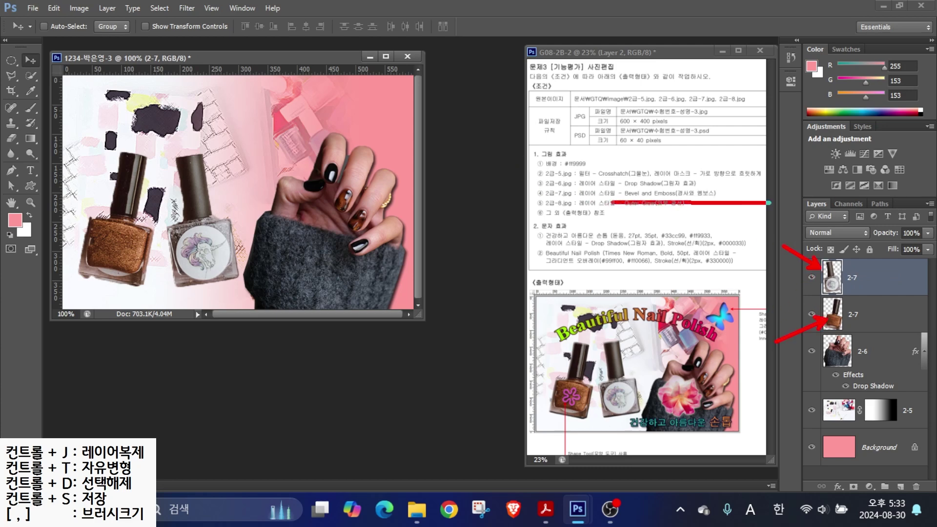
{"action": "key", "text": "Escape"}
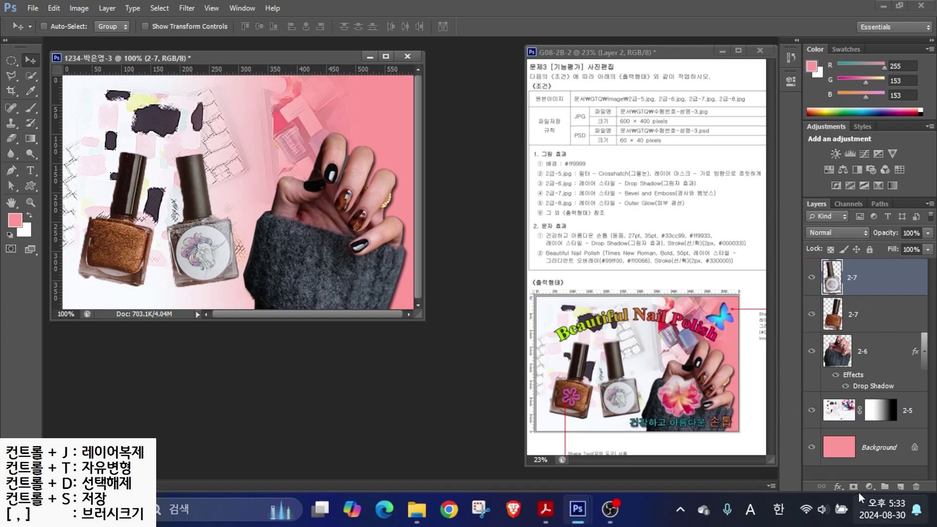
{"action": "left_click", "coordinate": [838, 486]}
{"action": "left_click", "coordinate": [840, 339]}
{"action": "left_click", "coordinate": [704, 196]}
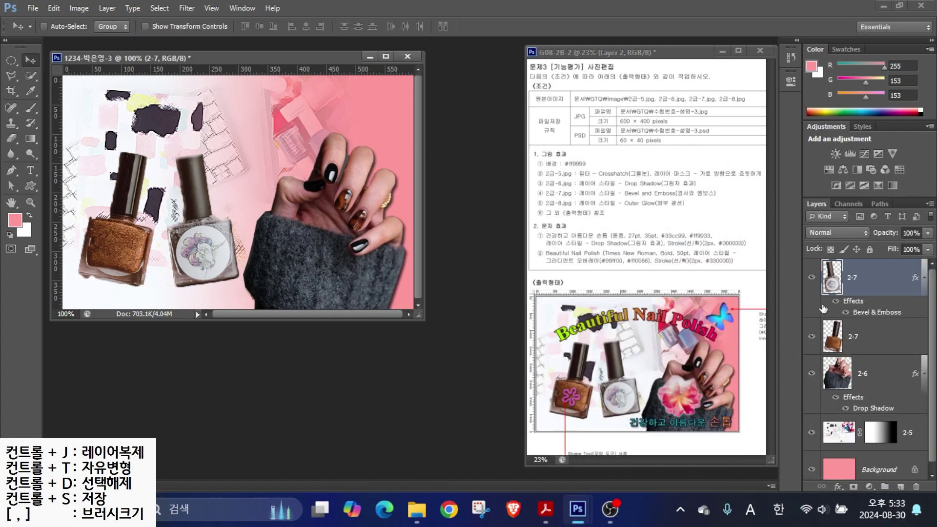
- Give the brown bottle layer 2-7 the same Bevel & Emboss, then bring up the Open dialog
{"action": "left_click", "coordinate": [859, 337]}
{"action": "left_click", "coordinate": [838, 486]}
{"action": "left_click", "coordinate": [841, 337]}
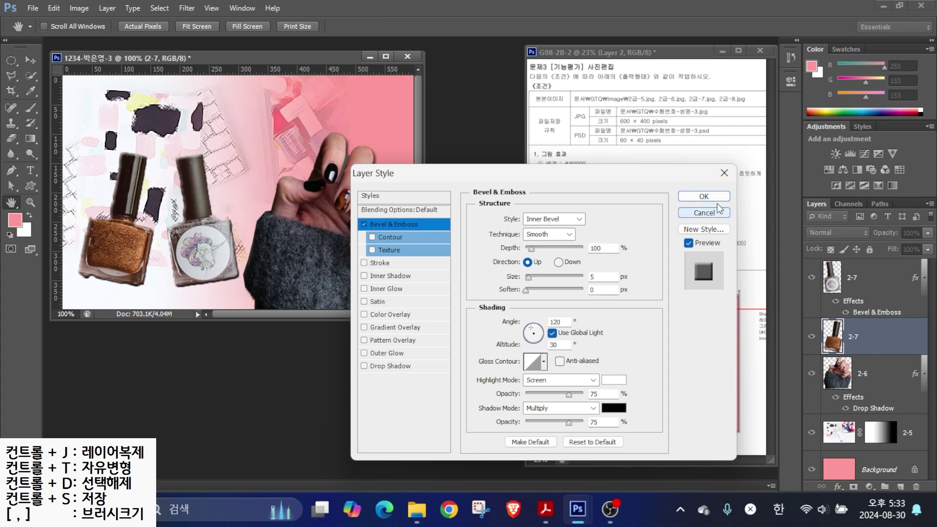
{"action": "left_click", "coordinate": [710, 198]}
{"action": "key", "text": "ctrl+o"}
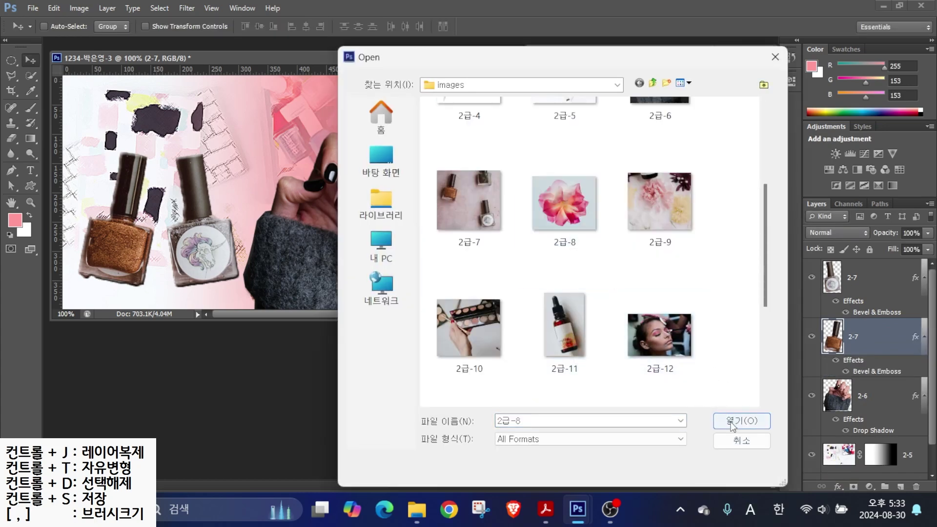
- Quick-select the pink rose in 2급-8.jpg, bring it into the composite, and name the layer 2-8
{"action": "left_click", "coordinate": [735, 421]}
{"action": "left_click_drag", "start_coordinate": [146, 69], "coordinate": [428, 225]}
{"action": "key", "text": "w"}
{"action": "mouse_move", "coordinate": [436, 326]}
{"action": "left_mouse_down"}
{"action": "mouse_move", "coordinate": [513, 313]}
{"action": "mouse_move", "coordinate": [400, 351]}
{"action": "mouse_move", "coordinate": [518, 342]}
{"action": "mouse_move", "coordinate": [315, 281]}
{"action": "left_mouse_up"}
{"action": "key", "text": "v"}
{"action": "left_click", "coordinate": [546, 225]}
{"action": "double_click", "coordinate": [872, 336]}
{"action": "type", "text": "2-8"}
{"action": "key", "text": "Return"}
- Shrink the rose to about half size and tilt it slightly onto the sweater cuff
{"action": "key", "text": "ctrl+t"}
{"action": "left_click_drag", "start_coordinate": [357, 215], "coordinate": [304, 260]}
{"action": "left_click_drag", "start_coordinate": [280, 299], "coordinate": [311, 228]}
{"action": "left_click_drag", "start_coordinate": [348, 197], "coordinate": [351, 209]}
{"action": "key", "text": "Return"}
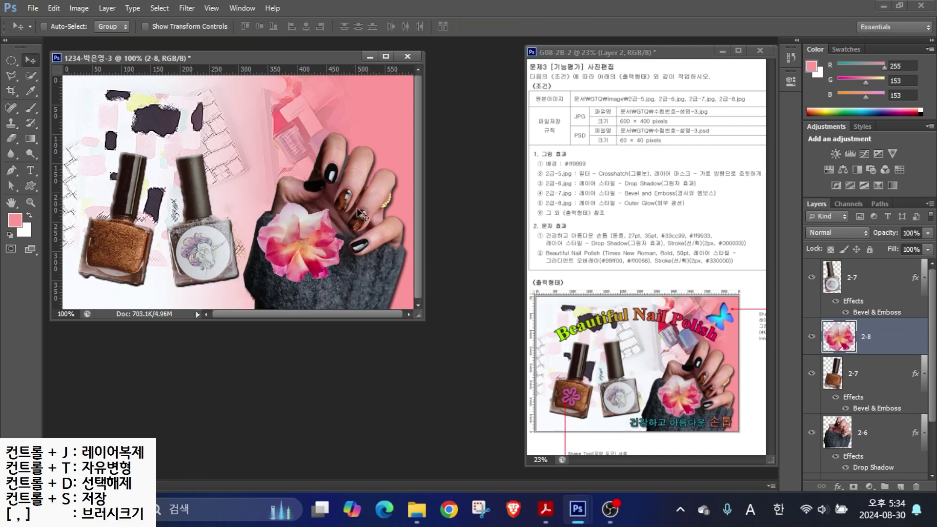
- Add a default Outer Glow to the rose and move its layer to the top
{"action": "left_click", "coordinate": [838, 487]}
{"action": "left_click", "coordinate": [848, 460]}
{"action": "key", "text": "Return"}
{"action": "left_click_drag", "start_coordinate": [846, 336], "coordinate": [846, 269]}
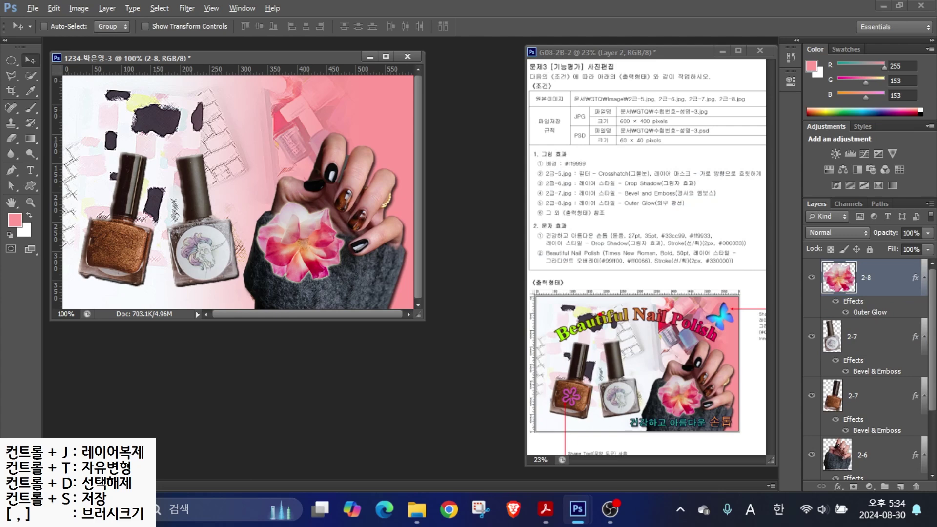
{"action": "left_click_drag", "start_coordinate": [721, 315], "coordinate": [736, 282]}
{"action": "left_click_drag", "start_coordinate": [676, 316], "coordinate": [676, 271]}
{"action": "key", "text": "Escape"}
- Set up the Custom Shape tool with a blue fill
{"action": "left_click", "coordinate": [31, 188]}
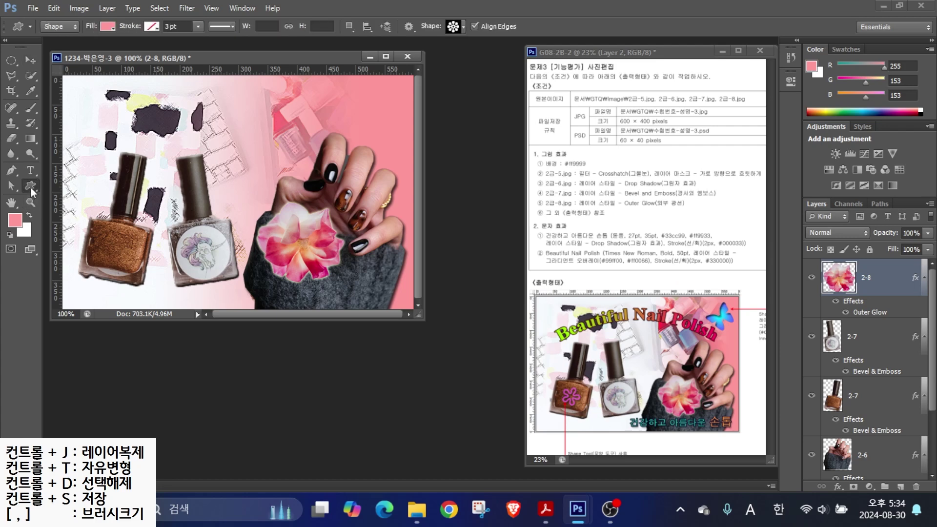
{"action": "left_click_drag", "start_coordinate": [34, 10], "coordinate": [509, 49]}
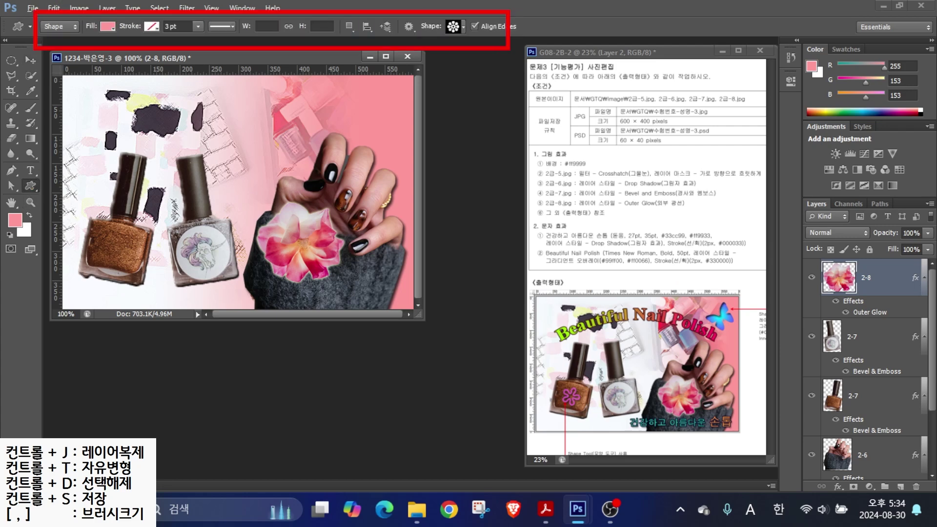
{"action": "left_click_drag", "start_coordinate": [72, 44], "coordinate": [118, 79]}
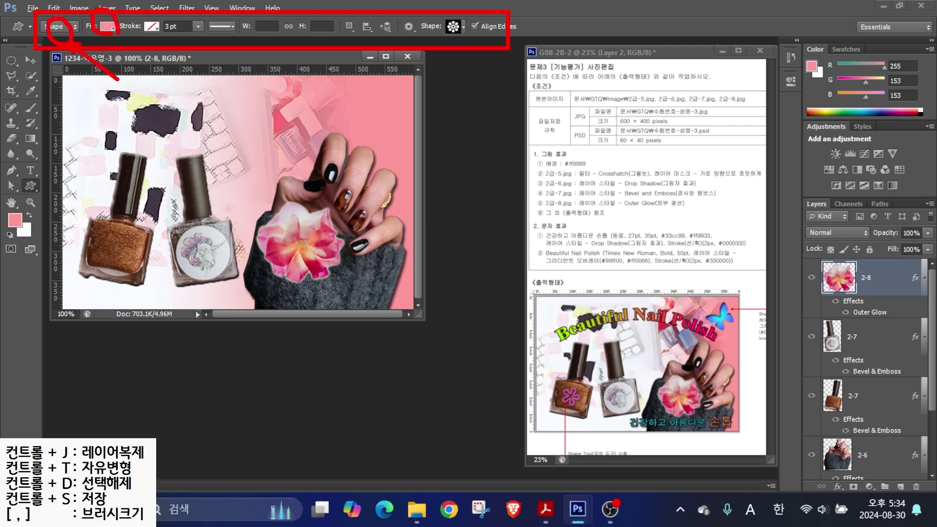
{"action": "key", "text": "Escape"}
{"action": "left_click", "coordinate": [107, 28]}
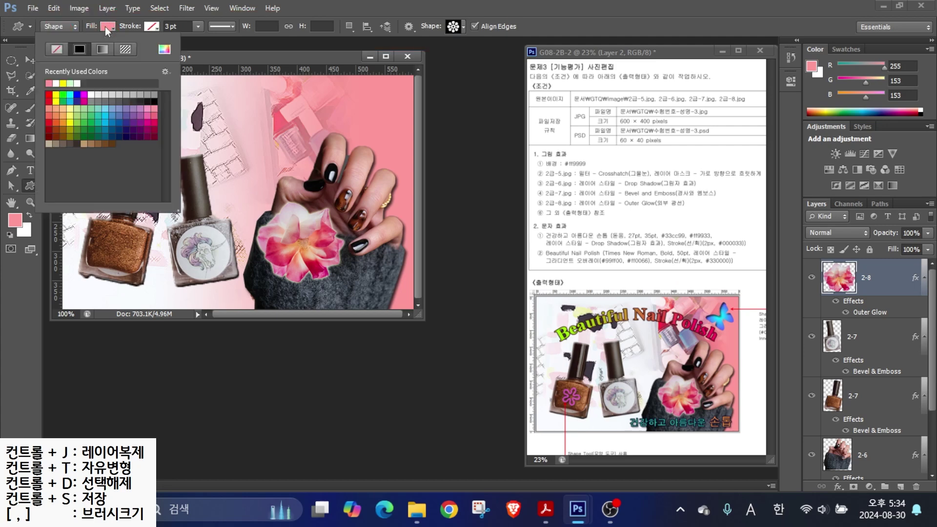
{"action": "left_click", "coordinate": [77, 95]}
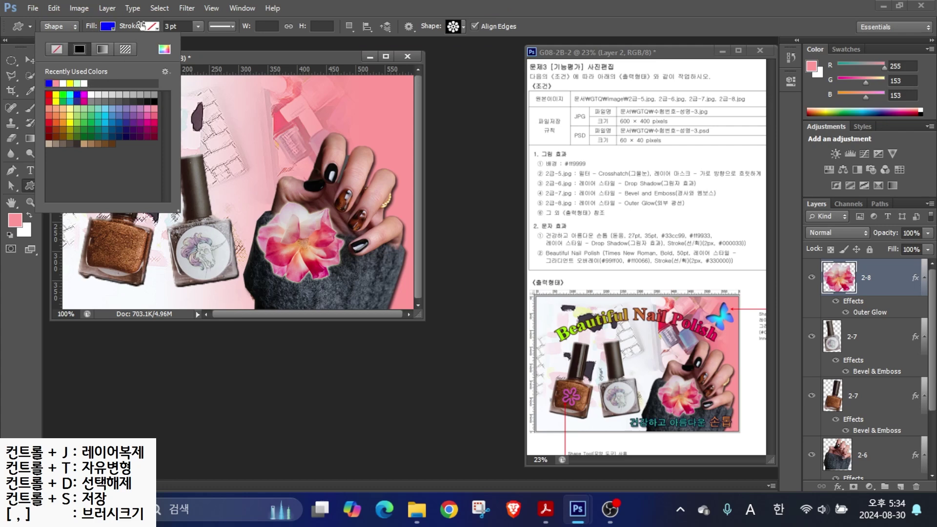
{"action": "left_click", "coordinate": [155, 27]}
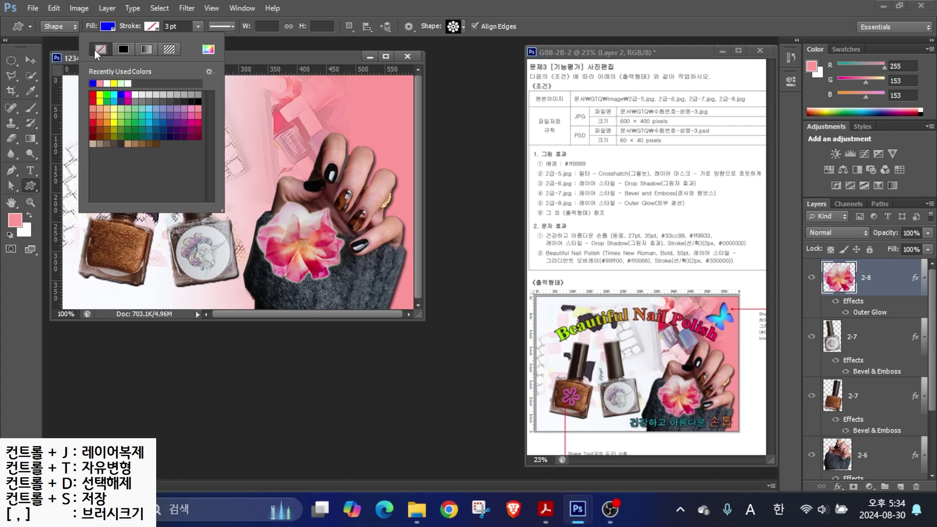
{"action": "left_click", "coordinate": [447, 29]}
- Draw the butterfly shape at about 83×73 px in the canvas upper right
{"action": "left_click", "coordinate": [454, 28]}
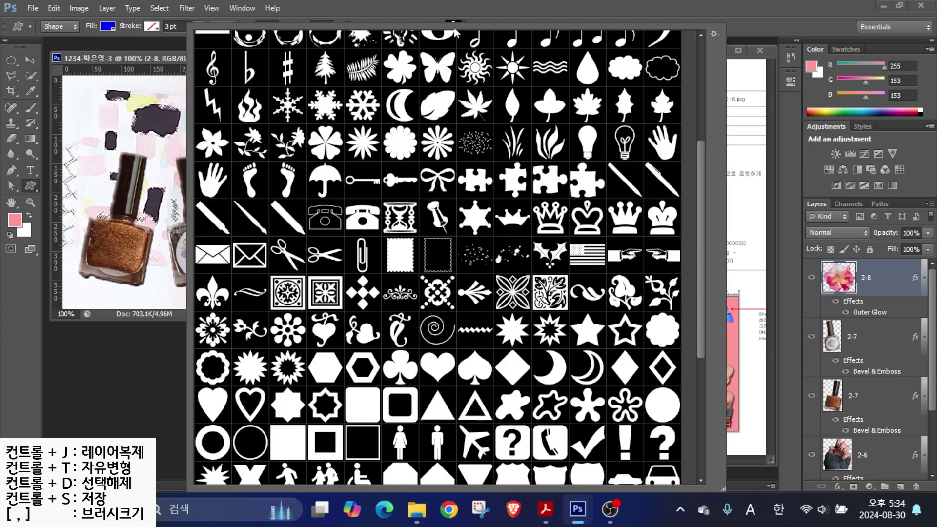
{"action": "double_click", "coordinate": [437, 67]}
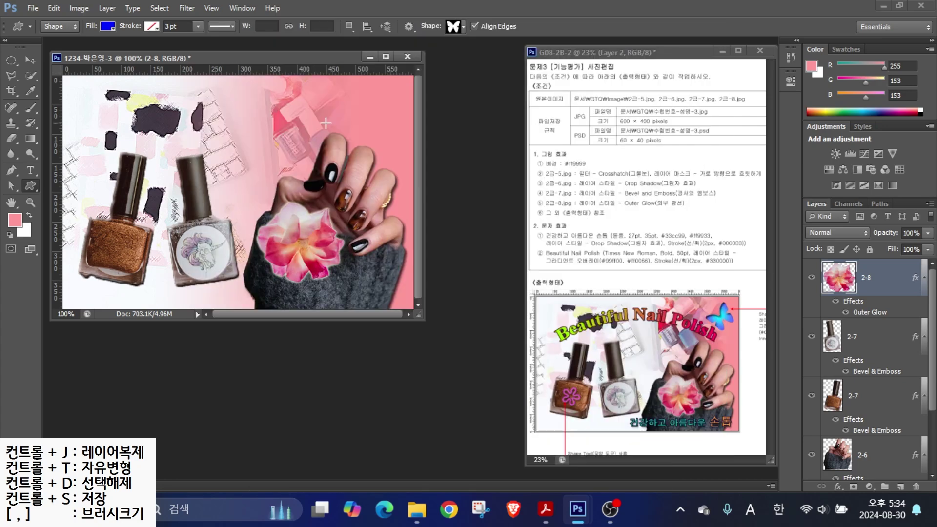
{"action": "left_click_drag", "start_coordinate": [351, 127], "coordinate": [366, 136]}
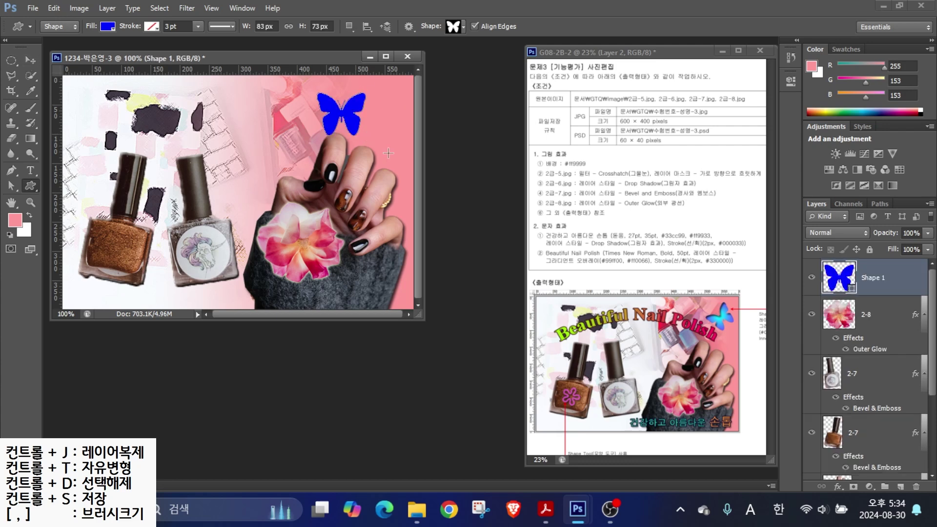
{"action": "mouse_move", "coordinate": [739, 316]}
{"action": "left_mouse_down"}
{"action": "mouse_move", "coordinate": [725, 292]}
{"action": "mouse_move", "coordinate": [776, 343]}
{"action": "left_mouse_up"}
- Add a Gradient Overlay to the butterfly running from cyan 00ffff to blue 0000ff
{"action": "left_click", "coordinate": [839, 487]}
{"action": "left_click", "coordinate": [829, 432]}
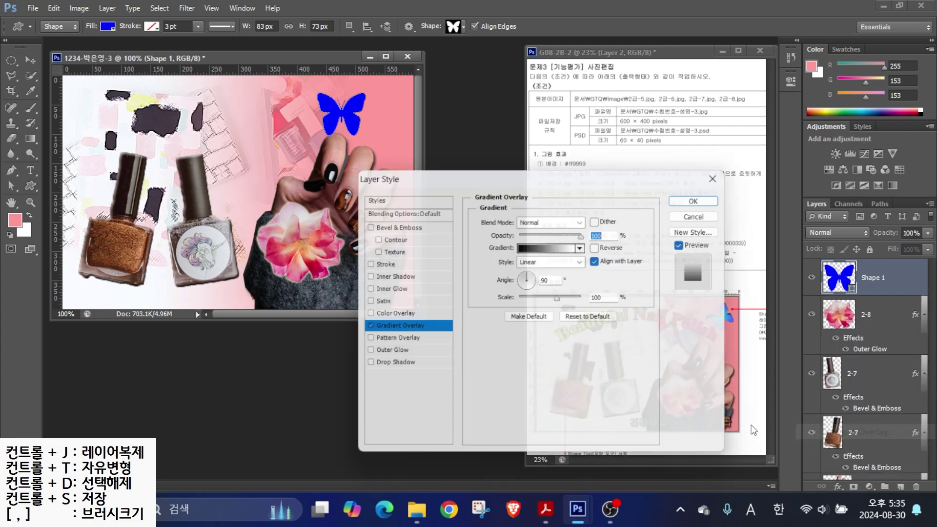
{"action": "left_click", "coordinate": [539, 249]}
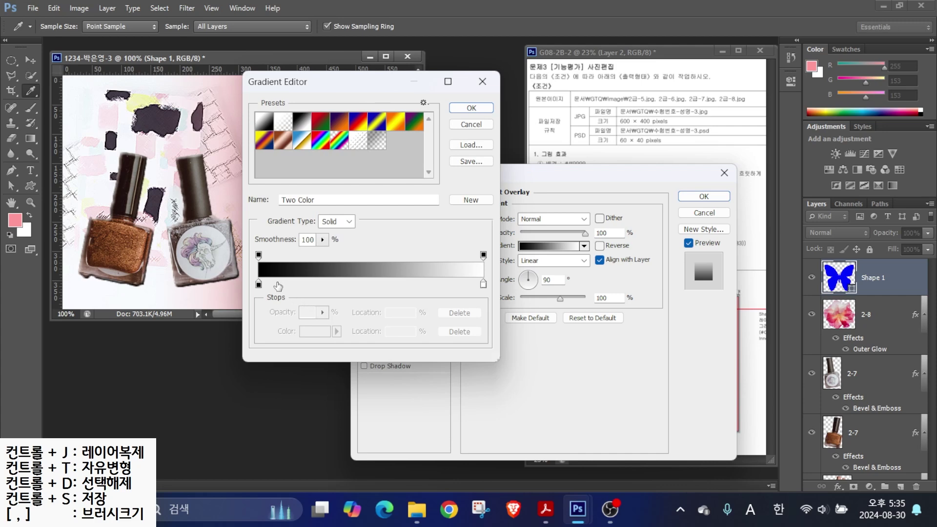
{"action": "double_click", "coordinate": [259, 285]}
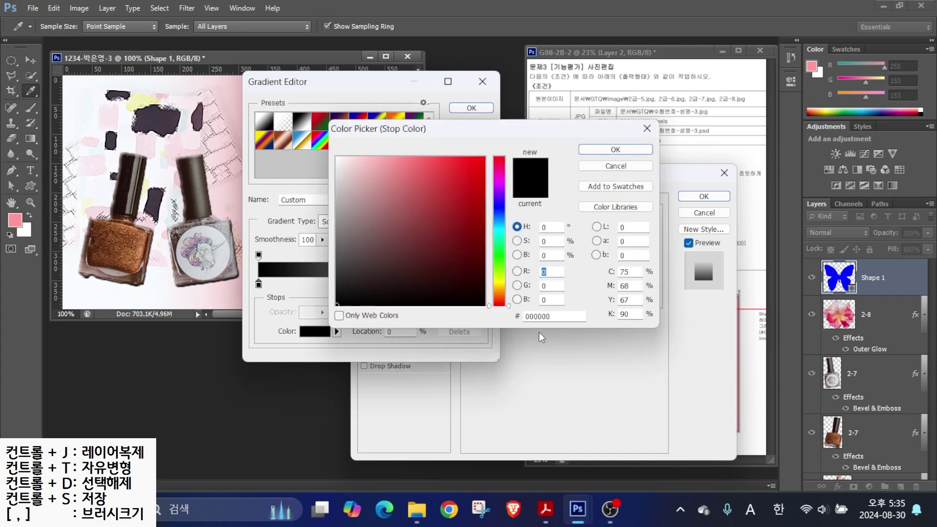
{"action": "left_click", "coordinate": [539, 315]}
{"action": "type", "text": "00ffff"}
{"action": "key", "text": "Return"}
{"action": "double_click", "coordinate": [484, 287]}
{"action": "type", "text": "0000ff"}
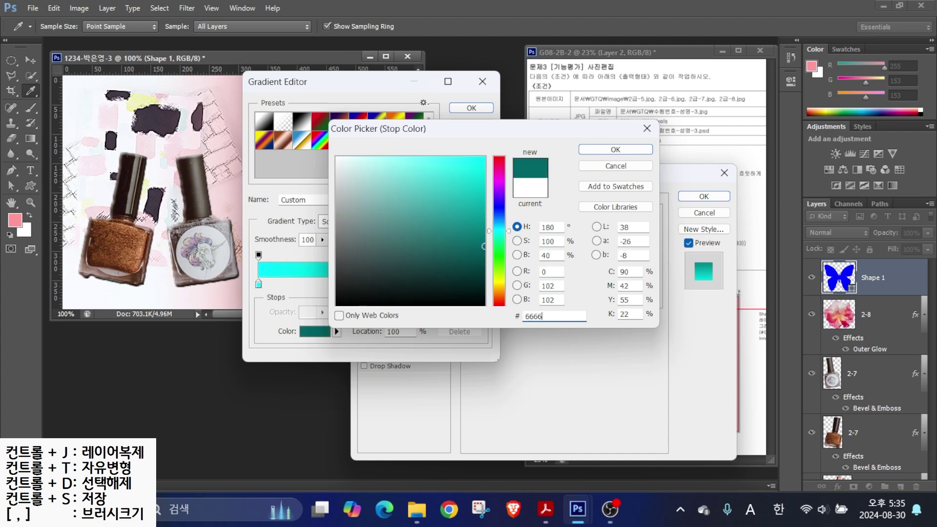
{"action": "key", "text": "Return"}
{"action": "key", "text": "Return"}
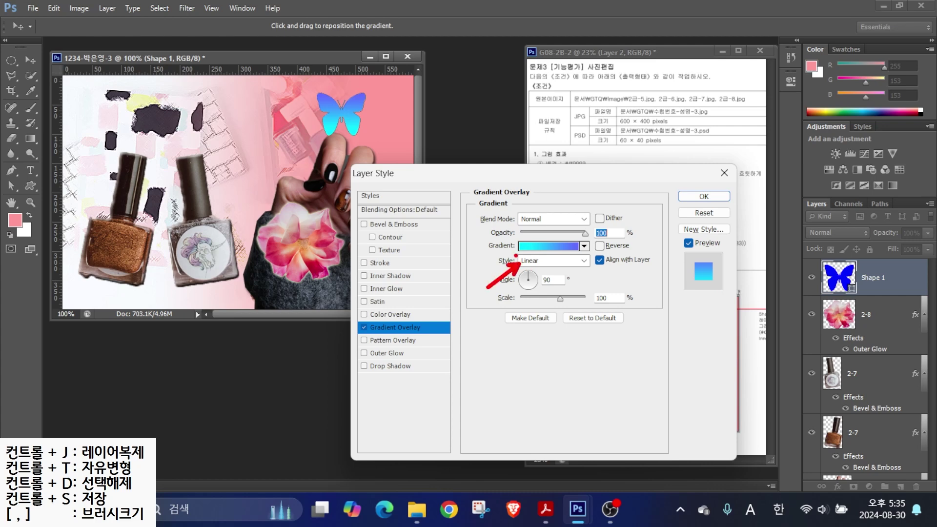
- Make the gradient Radial, add an Inner Shadow, and apply the butterfly's effects
{"action": "left_click_drag", "start_coordinate": [400, 173], "coordinate": [236, 176]}
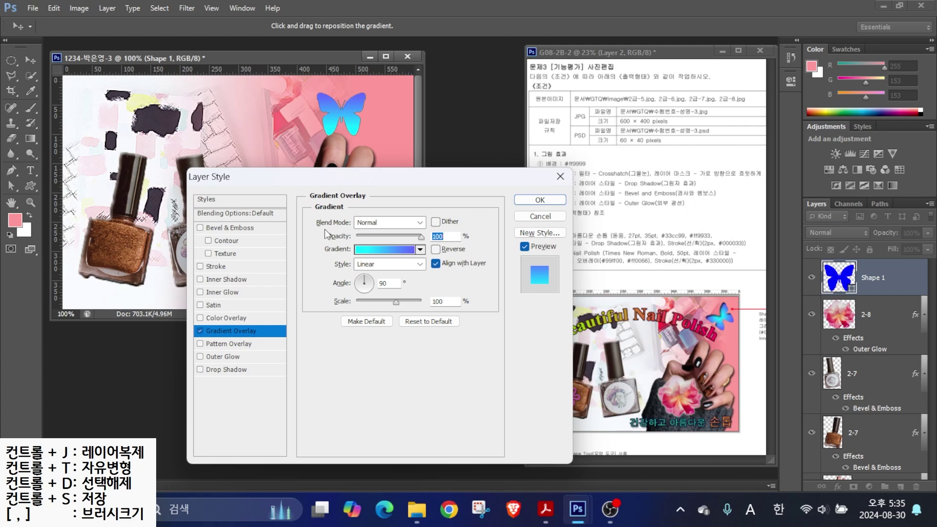
{"action": "left_click", "coordinate": [380, 265]}
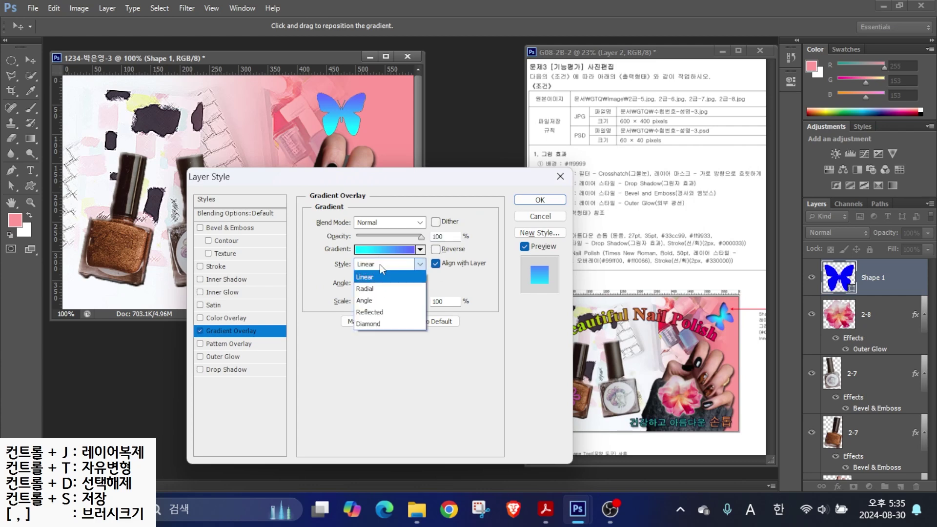
{"action": "left_click", "coordinate": [367, 293]}
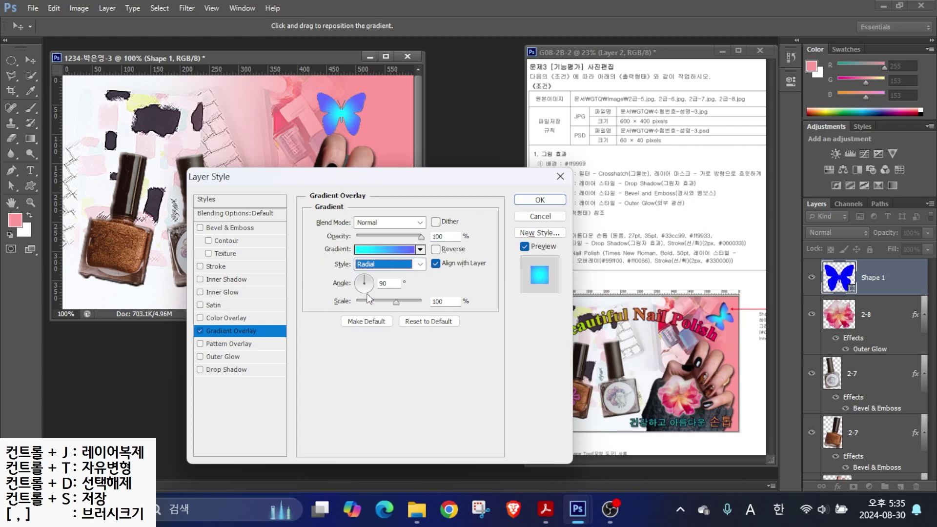
{"action": "key", "text": "alt"}
{"action": "left_click_drag", "start_coordinate": [718, 314], "coordinate": [701, 287]}
{"action": "left_click_drag", "start_coordinate": [730, 322], "coordinate": [759, 347]}
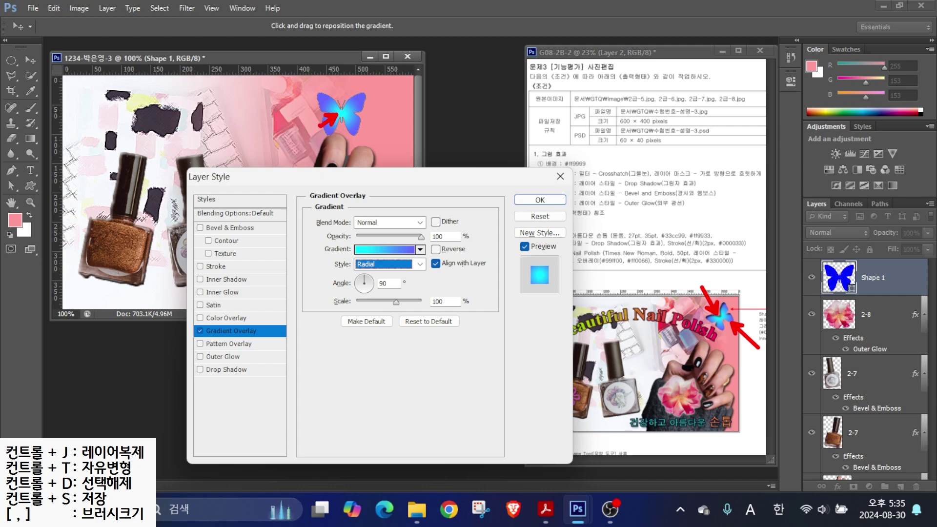
{"action": "key", "text": "Escape"}
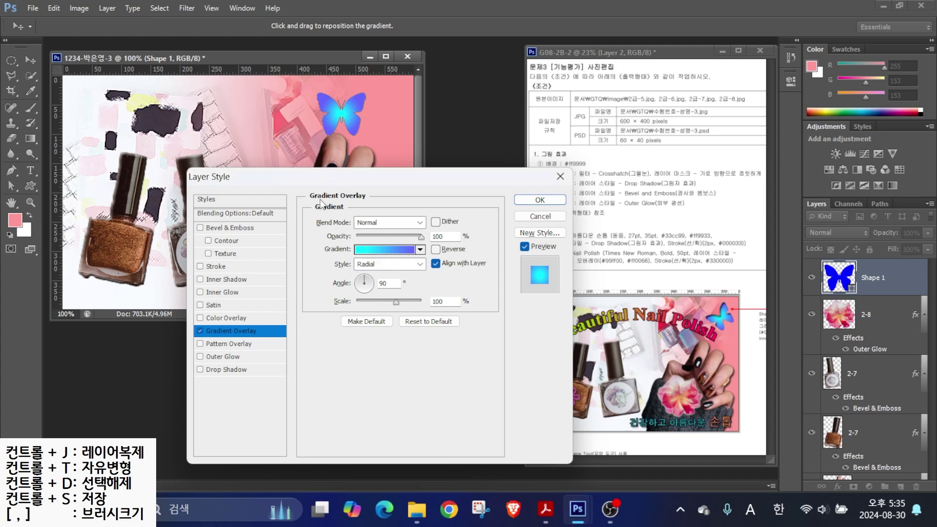
{"action": "left_click", "coordinate": [212, 280]}
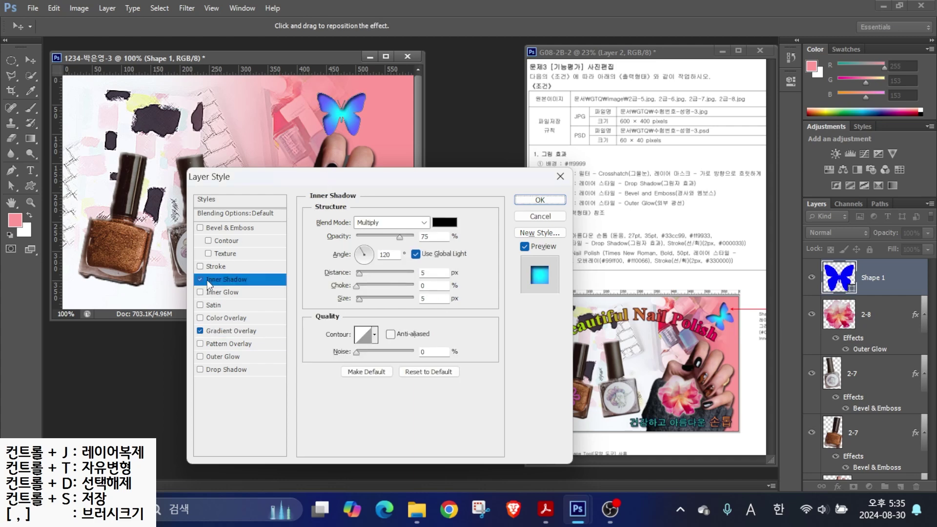
{"action": "left_click", "coordinate": [540, 200]}
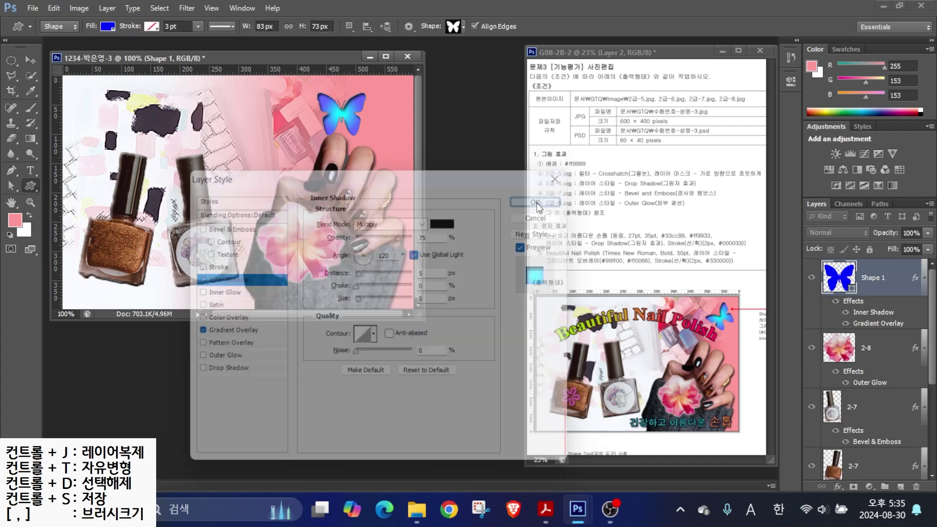
{"action": "key", "text": "ctrl+t"}
- Tilt and shift the butterfly right, then draw a flower shape on the brown bottle filled ff66ff
{"action": "left_click_drag", "start_coordinate": [389, 128], "coordinate": [350, 160]}
{"action": "key", "text": "Return"}
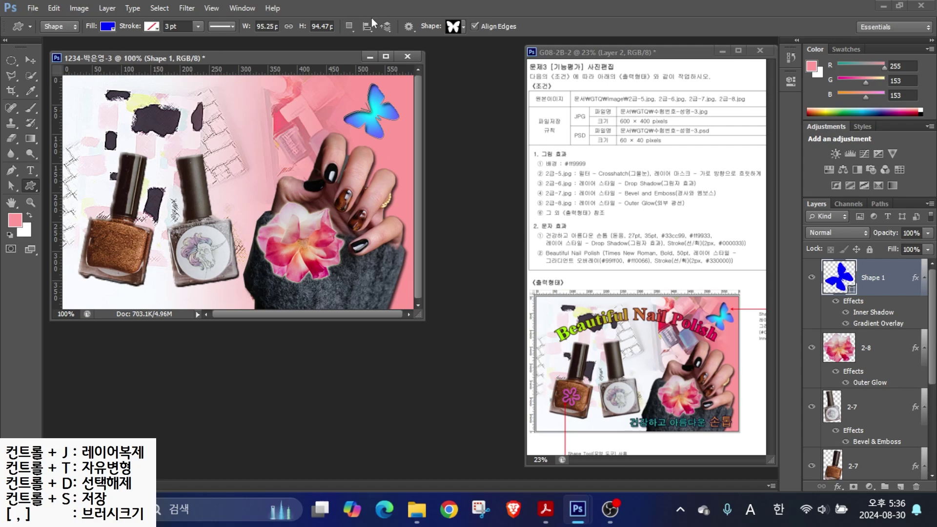
{"action": "left_click", "coordinate": [453, 28]}
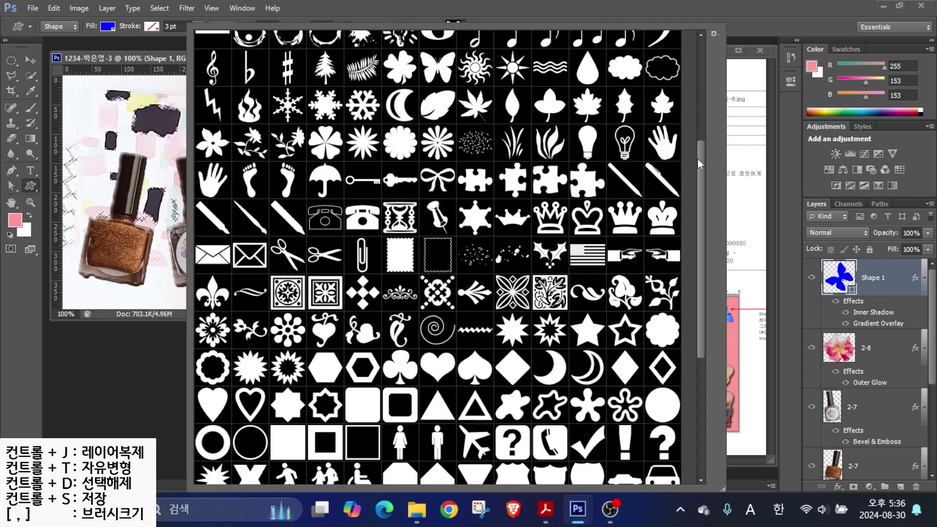
{"action": "scroll", "coordinate": [699, 163], "scroll_direction": "down", "scroll_amount": 4}
{"action": "double_click", "coordinate": [626, 274]}
{"action": "mouse_move", "coordinate": [99, 228]}
{"action": "left_mouse_down"}
{"action": "mouse_move", "coordinate": [142, 259]}
{"action": "mouse_move", "coordinate": [127, 257]}
{"action": "left_mouse_up"}
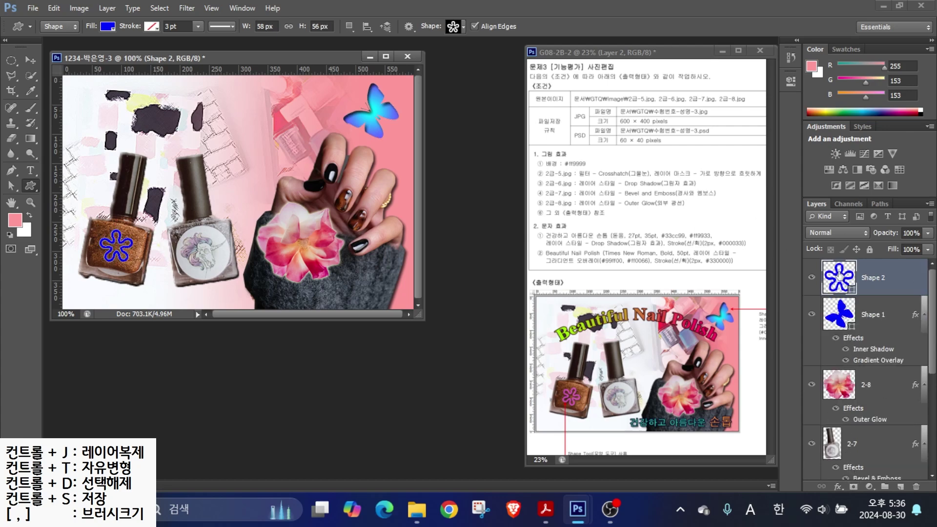
{"action": "double_click", "coordinate": [834, 266]}
{"action": "type", "text": "ff66ff"}
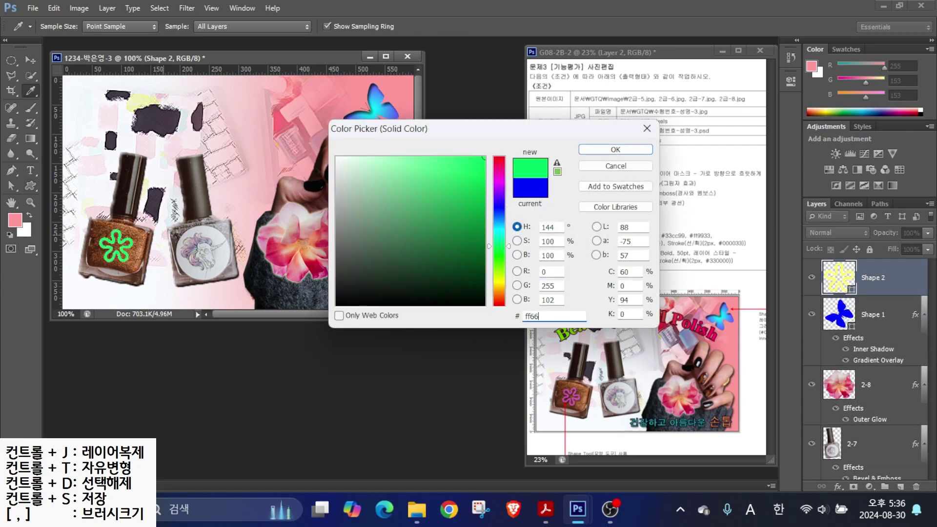
{"action": "key", "text": "Return"}
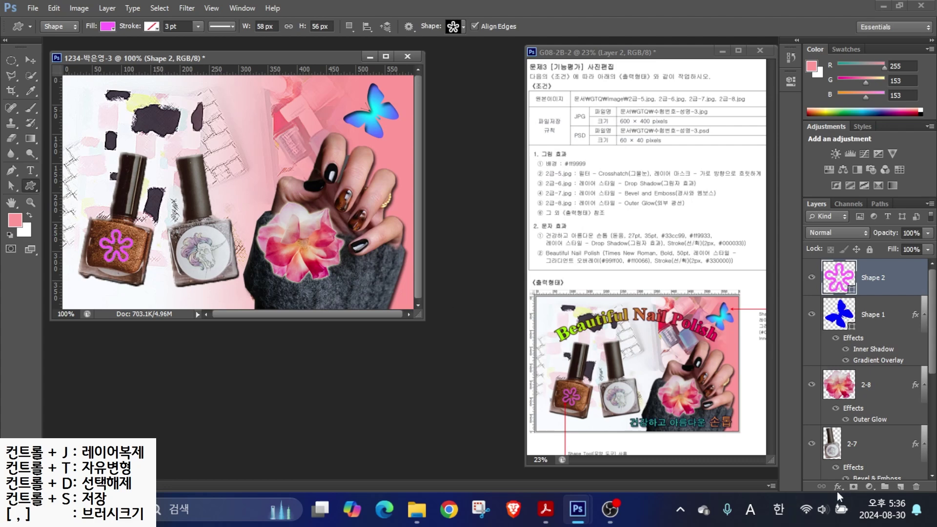
- Apply a default Drop Shadow to the Shape 2 flower and check the reference sheet's opacity note
{"action": "left_click", "coordinate": [837, 491]}
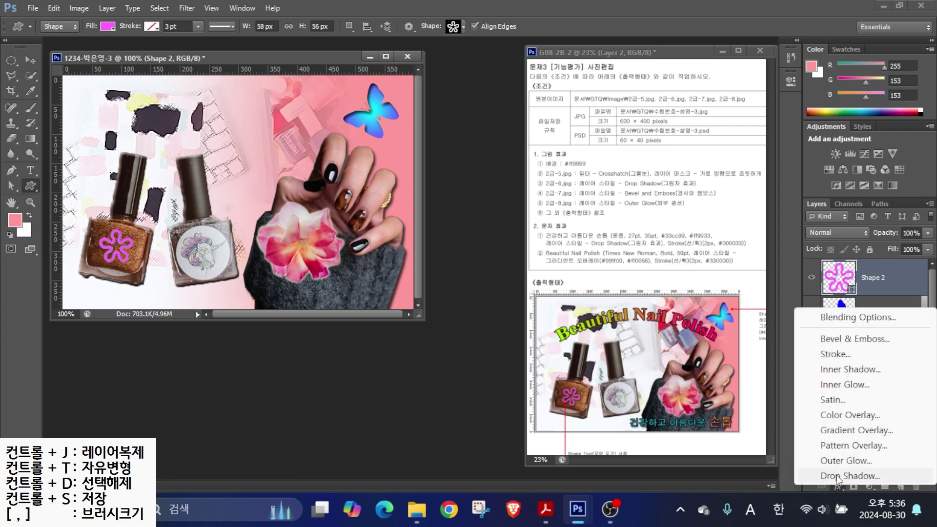
{"action": "left_click", "coordinate": [859, 475]}
{"action": "left_click", "coordinate": [537, 201]}
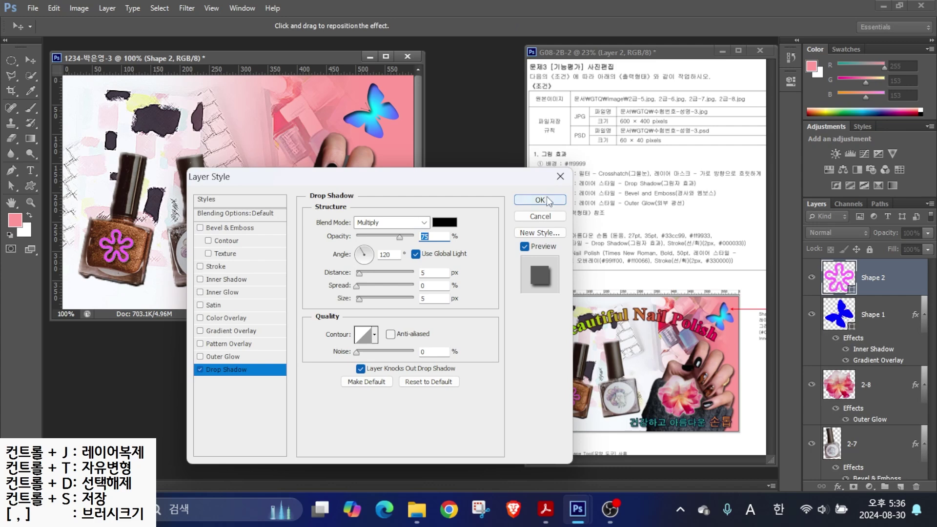
{"action": "key", "text": "alt"}
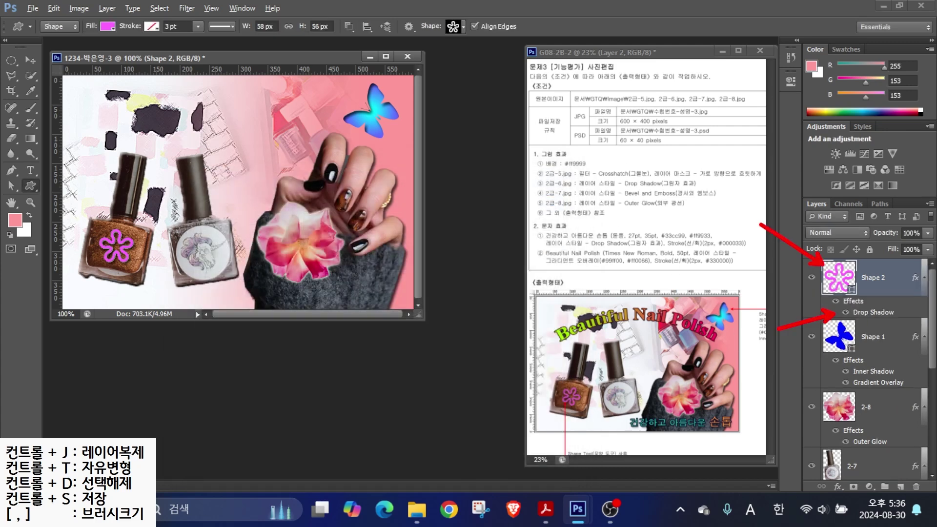
{"action": "mouse_move", "coordinate": [618, 467]}
{"action": "left_mouse_down"}
{"action": "mouse_move", "coordinate": [618, 482]}
{"action": "mouse_move", "coordinate": [589, 456]}
{"action": "mouse_move", "coordinate": [622, 471]}
{"action": "left_mouse_up"}
{"action": "left_click_drag", "start_coordinate": [675, 426], "coordinate": [617, 461]}
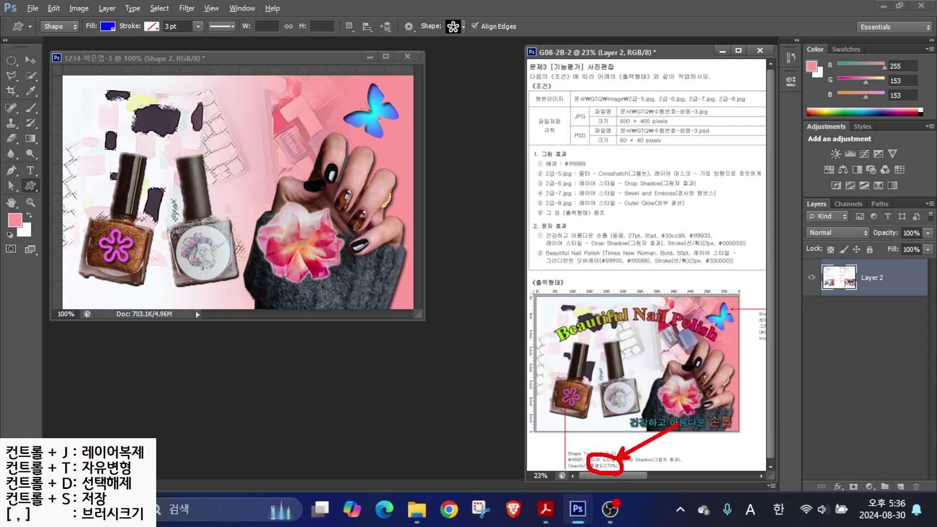
{"action": "left_click", "coordinate": [191, 61]}
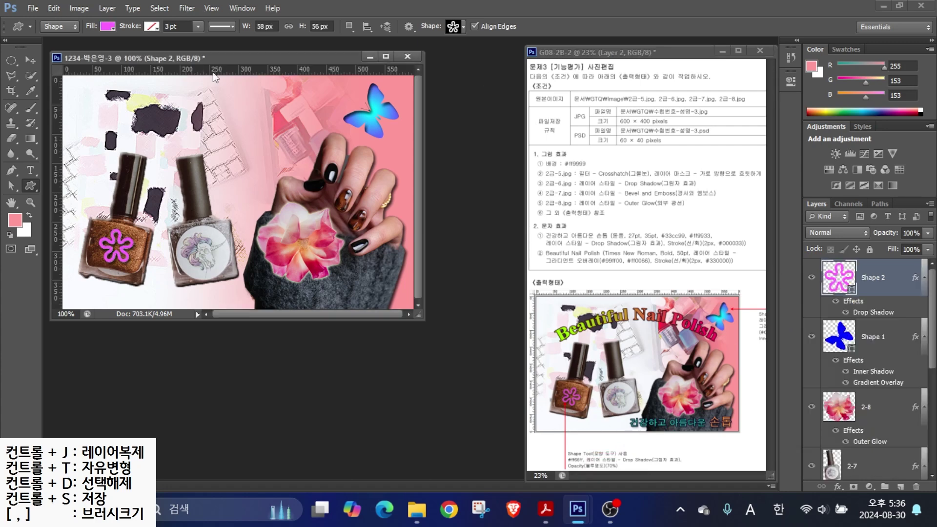
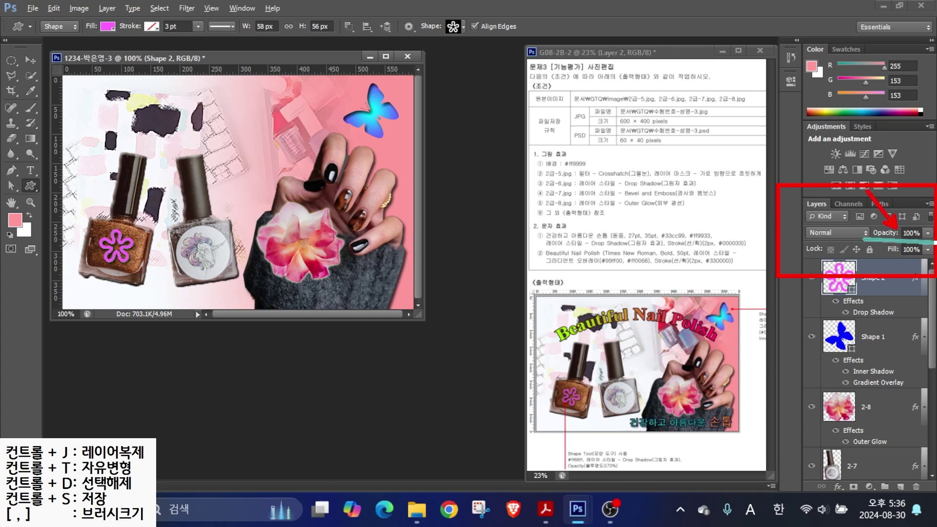
- Set the Shape 2 flower layer's opacity to 70%
{"action": "left_click", "coordinate": [904, 235]}
{"action": "type", "text": "70"}
{"action": "key", "text": "Return"}
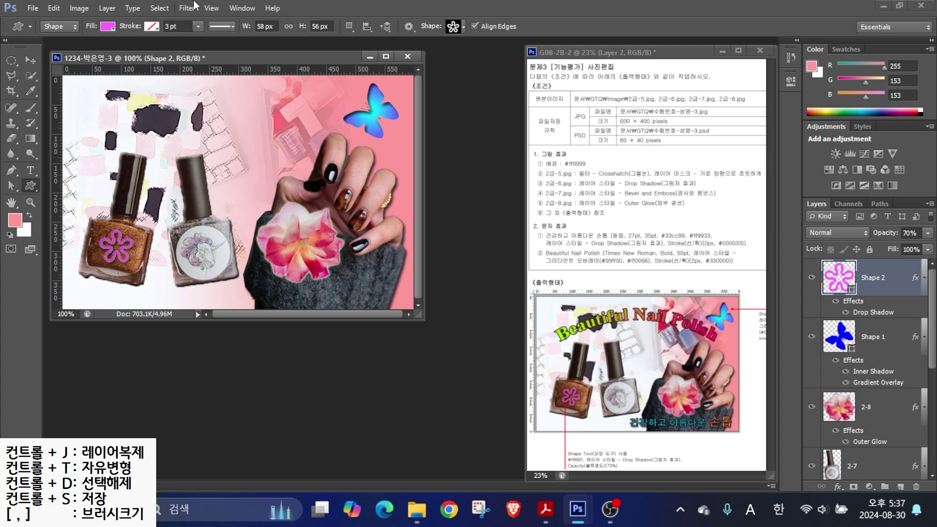
{"action": "left_click", "coordinate": [457, 30]}
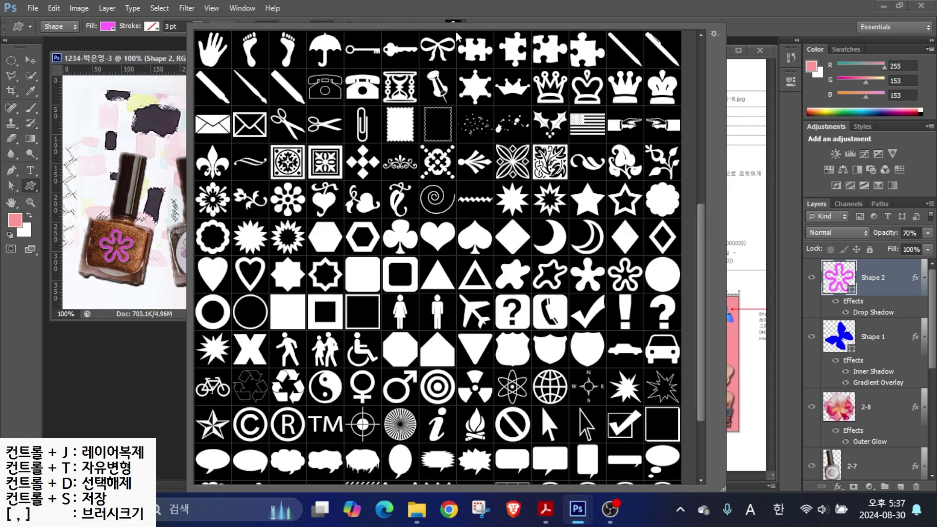
{"action": "left_click", "coordinate": [457, 28]}
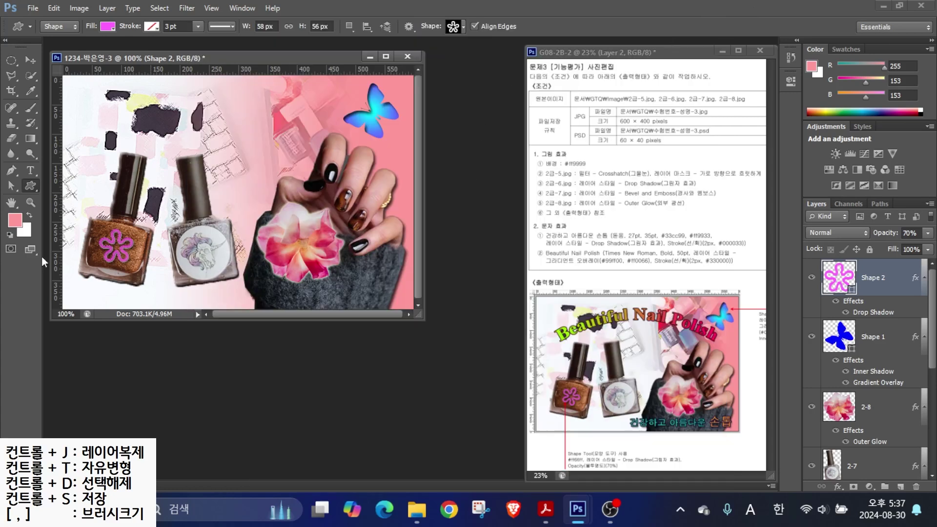
- Rotate the pink flower about 20 degrees with Free Transform and apply it
{"action": "key", "text": "ctrl+t"}
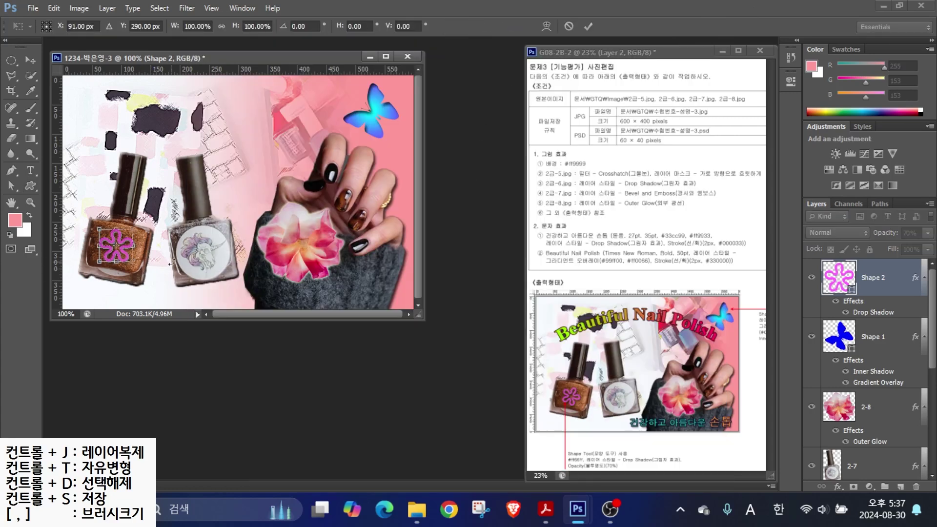
{"action": "left_click_drag", "start_coordinate": [144, 269], "coordinate": [135, 278]}
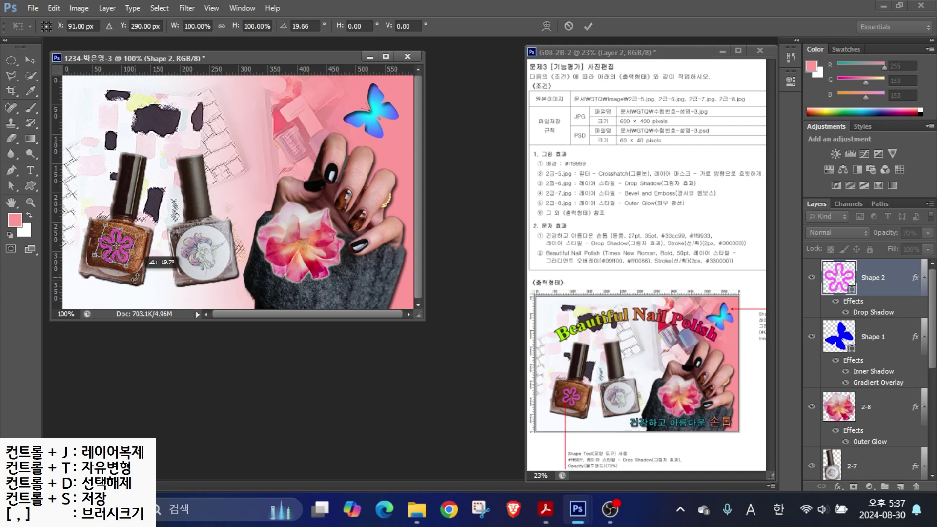
{"action": "key", "text": "Return"}
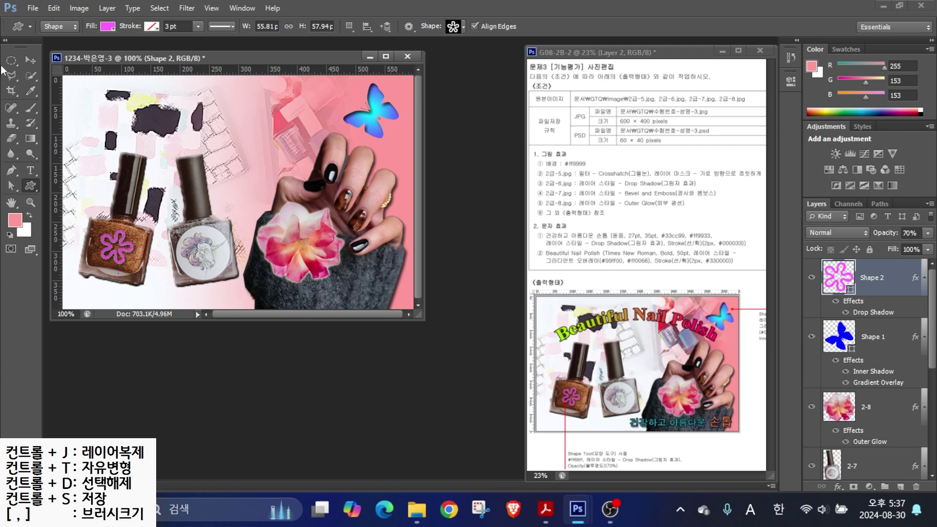
{"action": "left_click", "coordinate": [30, 170]}
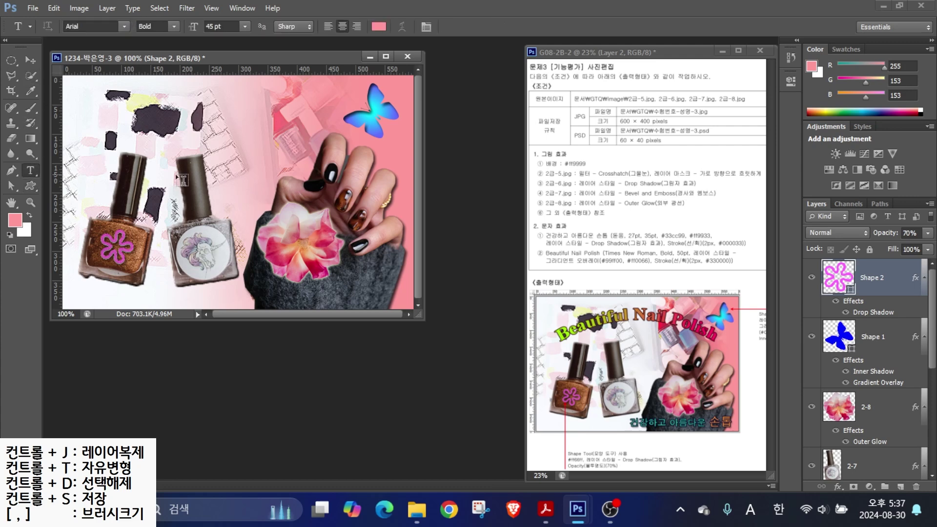
- Type the caption 건강하고 아름다운 손톱 in 돋움 at 27 pt
{"action": "left_click", "coordinate": [134, 164]}
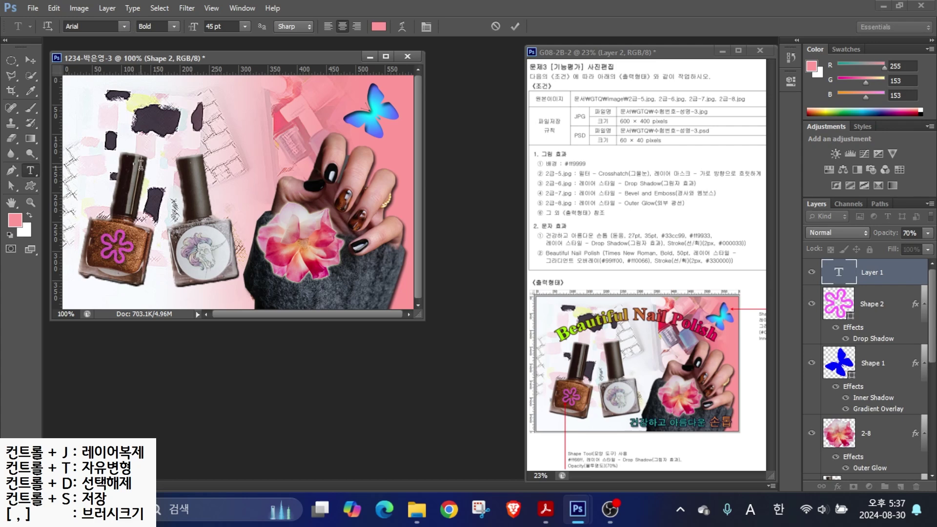
{"action": "type", "text": "건강하고 아름"}
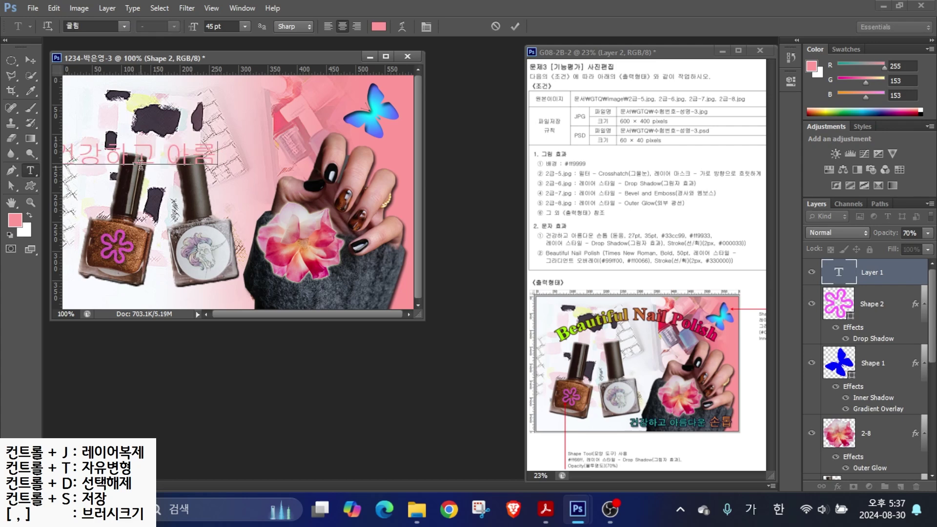
{"action": "type", "text": "다운 소ㄴ톱"}
{"action": "key", "text": "ctrl+Return"}
{"action": "left_click", "coordinate": [125, 27]}
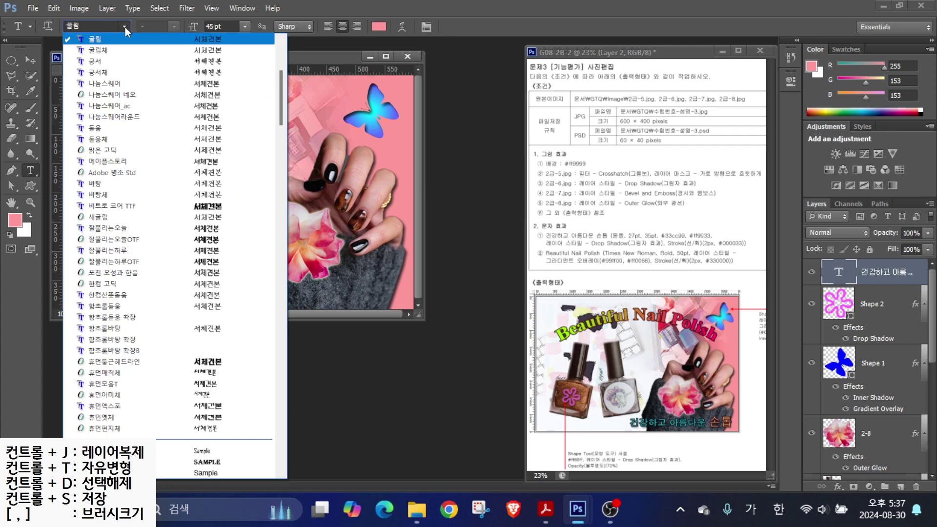
{"action": "left_click", "coordinate": [101, 128]}
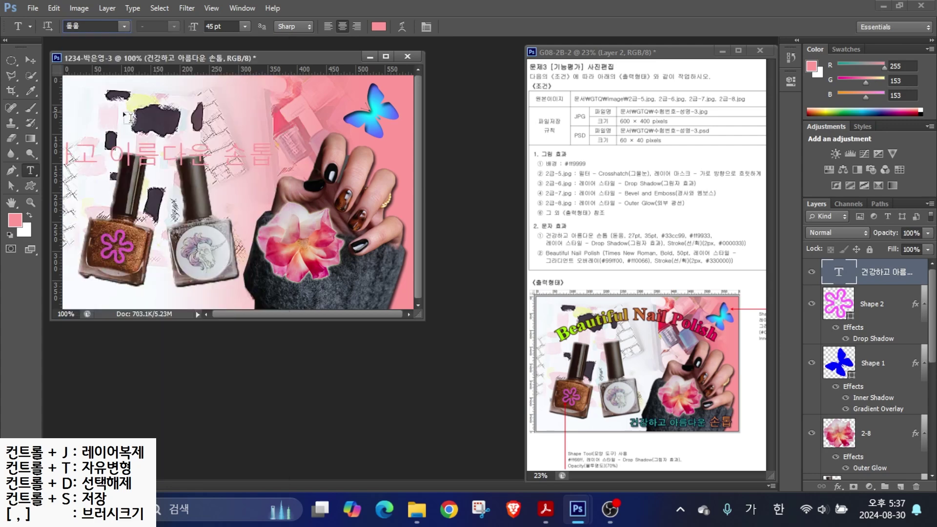
{"action": "key", "text": "Tab"}
{"action": "type", "text": "2"}
{"action": "key", "text": "Return"}
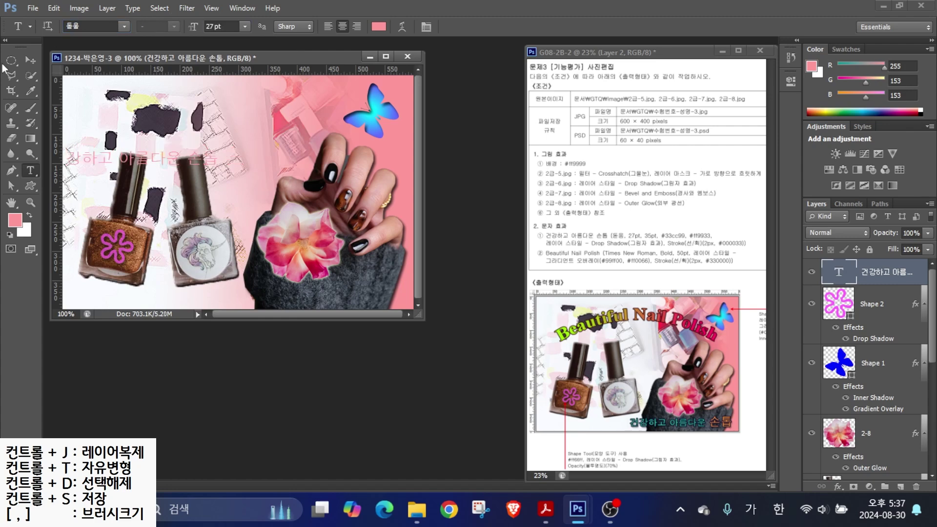
- Move the Korean caption to the lower right of the image
{"action": "left_click", "coordinate": [28, 61]}
{"action": "left_click_drag", "start_coordinate": [262, 234], "coordinate": [438, 366]}
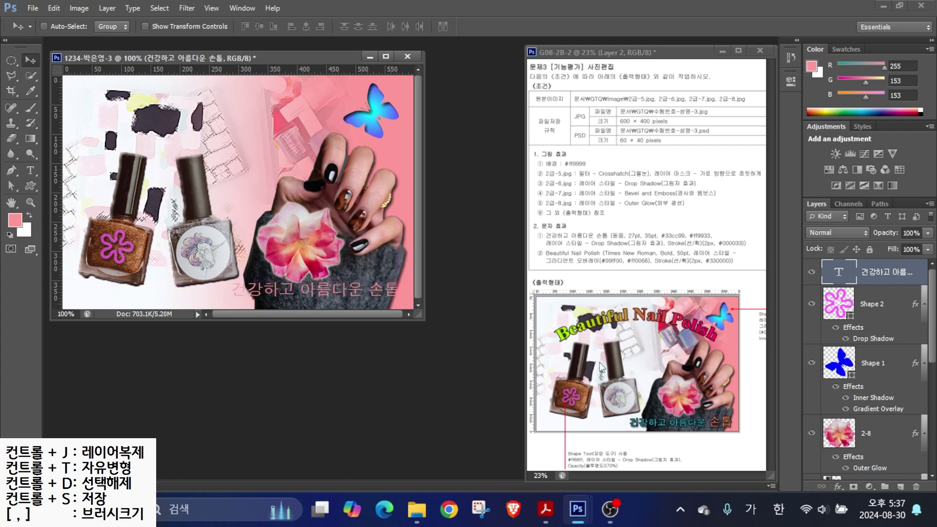
{"action": "mouse_move", "coordinate": [697, 355]}
{"action": "left_mouse_down"}
{"action": "mouse_move", "coordinate": [719, 409]}
{"action": "mouse_move", "coordinate": [754, 423]}
{"action": "left_mouse_up"}
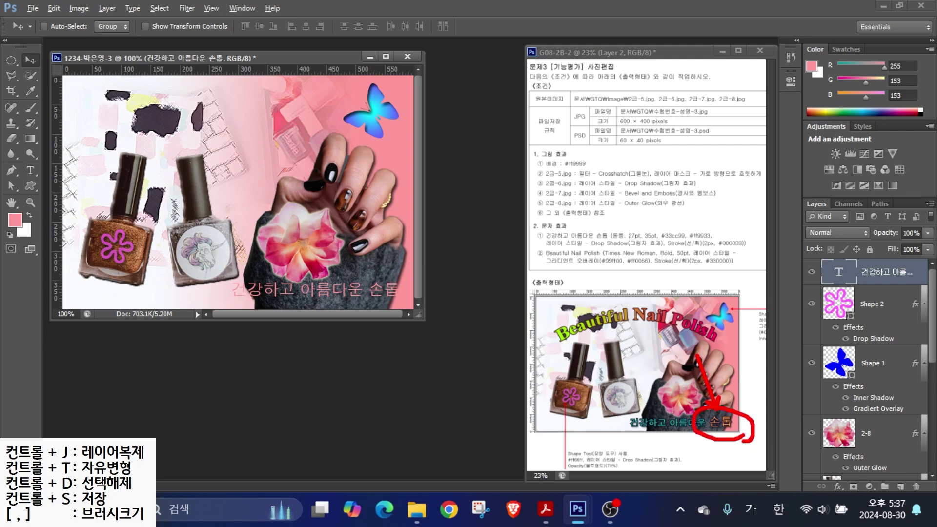
{"action": "key", "text": "Escape"}
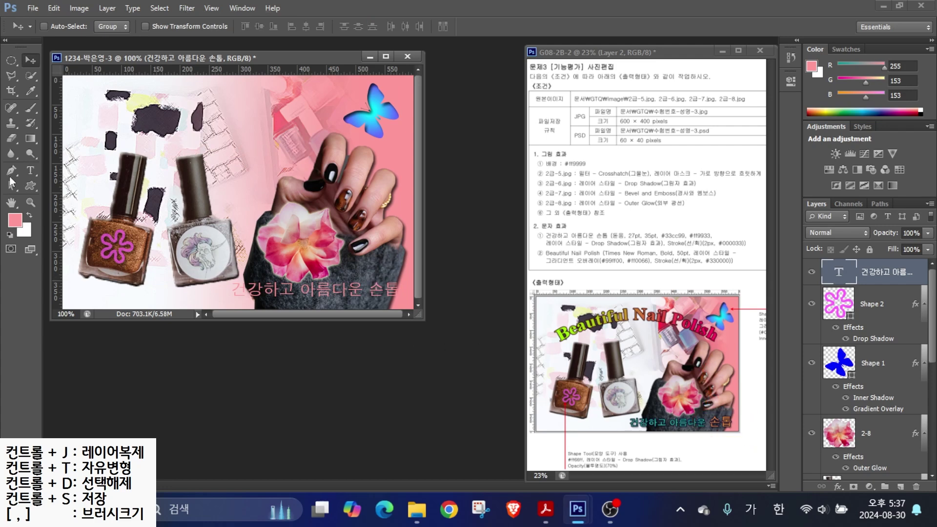
- Colour the caption green #33cc99 and give 손톱 navy #000033
{"action": "left_click", "coordinate": [30, 170]}
{"action": "double_click", "coordinate": [383, 289]}
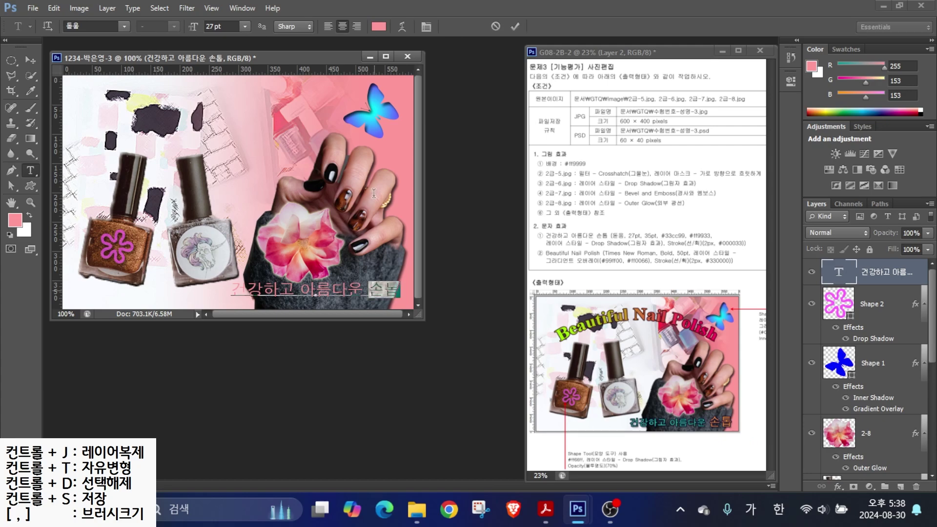
{"action": "left_click", "coordinate": [227, 26]}
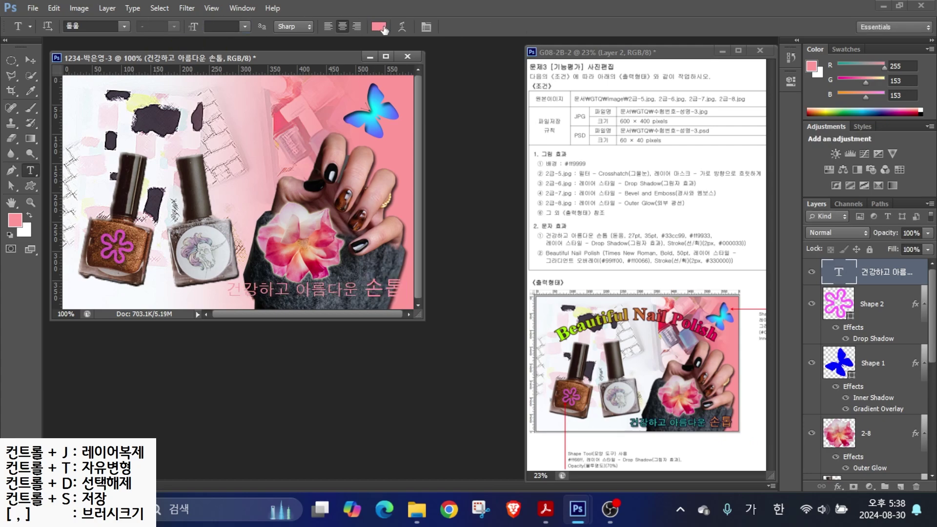
{"action": "left_click", "coordinate": [379, 26]}
{"action": "left_click", "coordinate": [554, 315]}
{"action": "type", "text": "33cc99"}
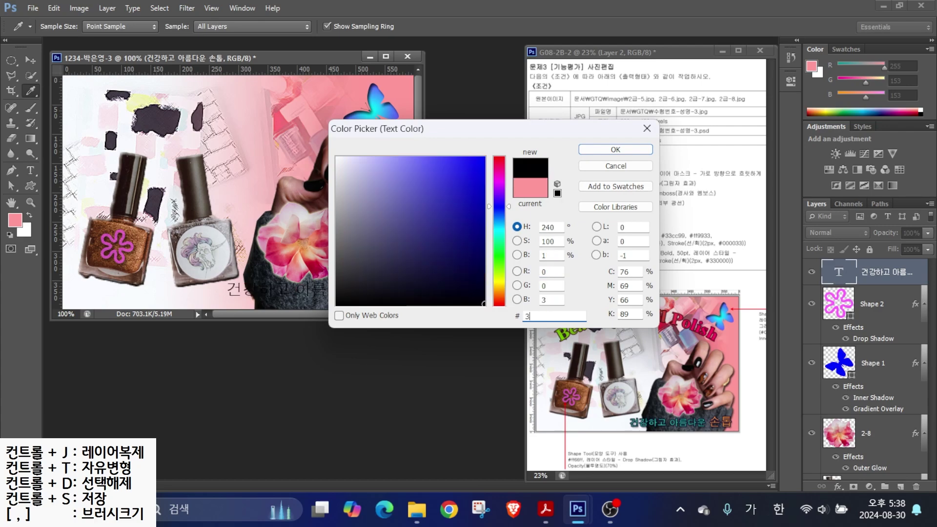
{"action": "key", "text": "Return"}
{"action": "double_click", "coordinate": [370, 292]}
{"action": "left_click", "coordinate": [379, 27]}
{"action": "type", "text": "000033"}
{"action": "key", "text": "Return"}
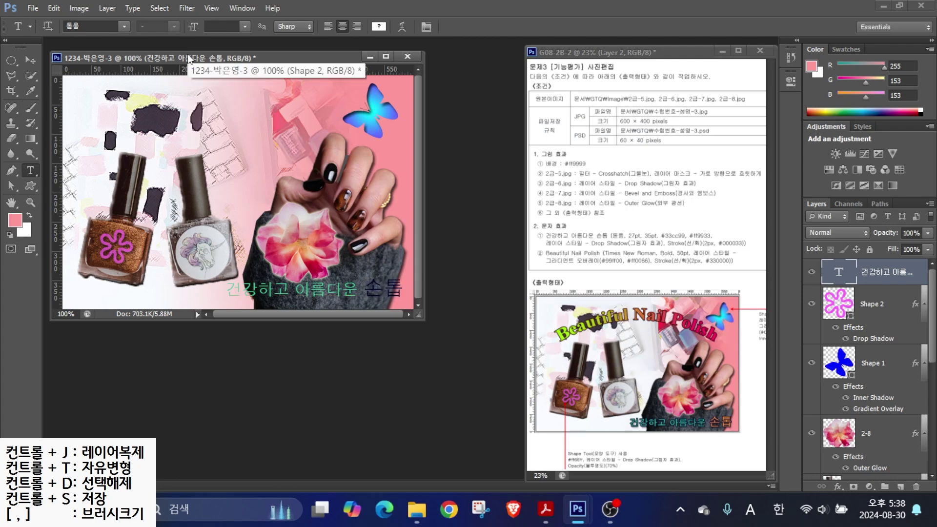
- Add a drop shadow and a 2 px navy #000033 stroke to the caption
{"action": "left_click", "coordinate": [837, 486]}
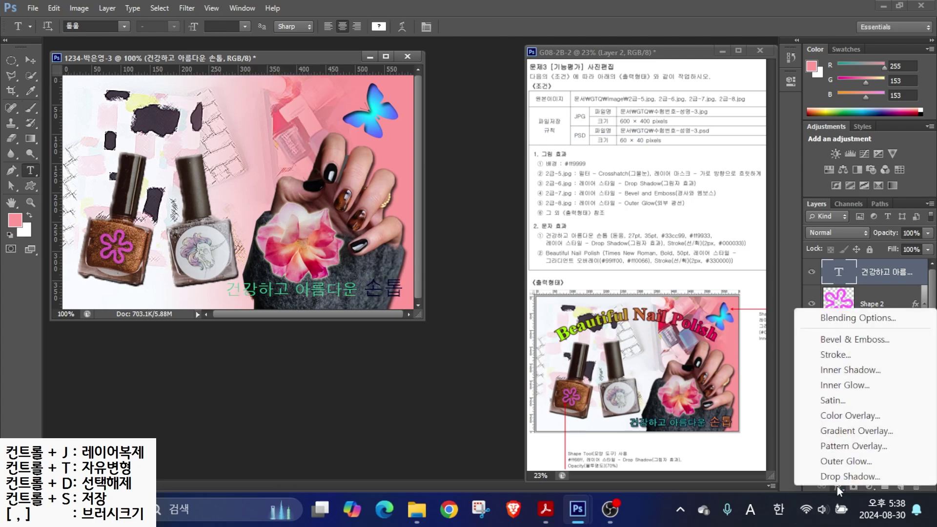
{"action": "left_click", "coordinate": [851, 476]}
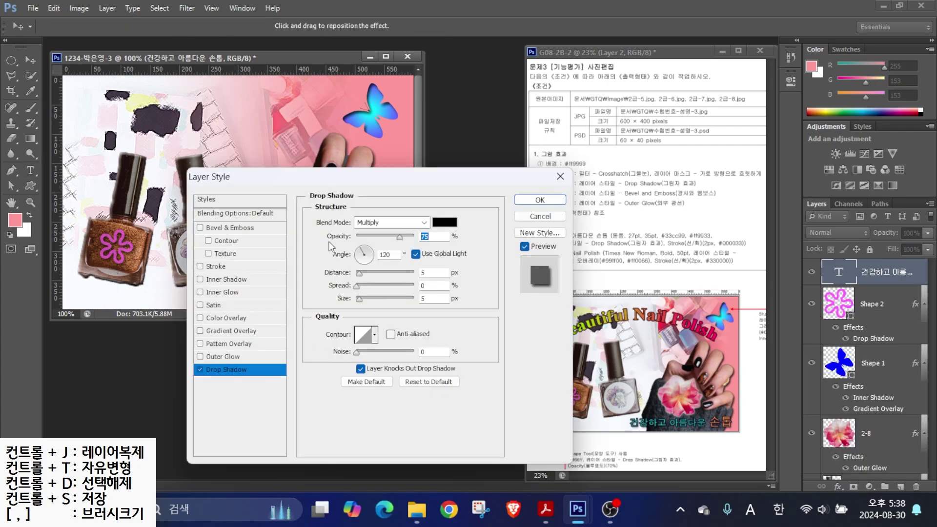
{"action": "left_click", "coordinate": [212, 266]}
{"action": "type", "text": "2"}
{"action": "left_click", "coordinate": [340, 302]}
{"action": "double_click", "coordinate": [546, 317]}
{"action": "type", "text": "000033"}
{"action": "key", "text": "Return"}
{"action": "left_click", "coordinate": [537, 200]}
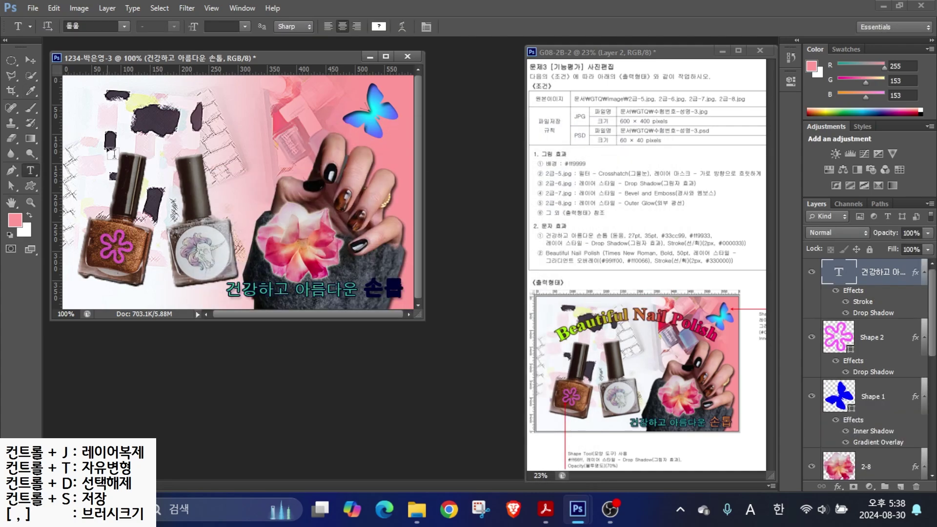
- Nudge the caption into place and recolour 손톱 orange #ff9933
{"action": "left_click", "coordinate": [30, 60]}
{"action": "left_click_drag", "start_coordinate": [343, 295], "coordinate": [400, 291]}
{"action": "left_click", "coordinate": [30, 171]}
{"action": "left_click", "coordinate": [379, 27]}
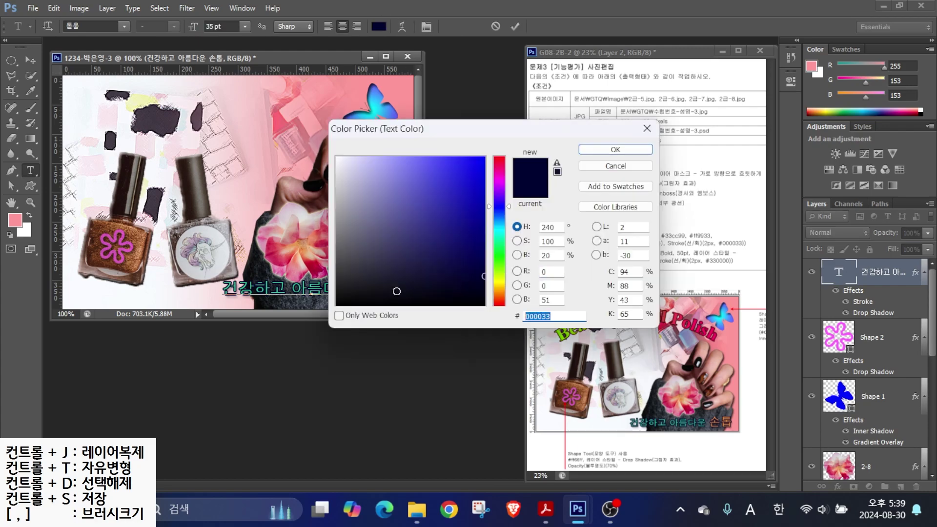
{"action": "type", "text": "ff9933"}
{"action": "key", "text": "Return"}
{"action": "key", "text": "ctrl+Return"}
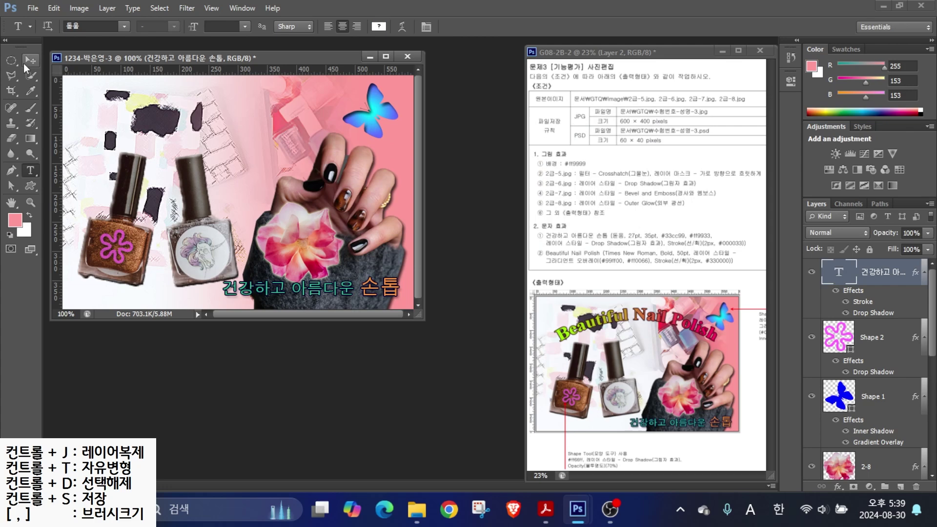
{"action": "left_click", "coordinate": [164, 153]}
- Type the title 'Beautiful Nail Polish' as a new text layer
{"action": "type", "text": "Beautiful Nail Po"}
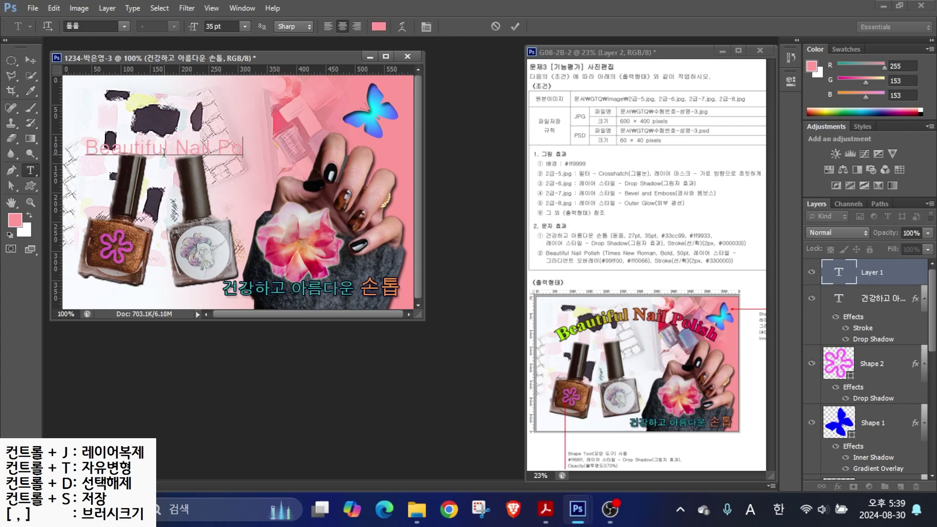
{"action": "type", "text": "lish"}
{"action": "key", "text": "ctrl+Return"}
{"action": "left_click_drag", "start_coordinate": [614, 261], "coordinate": [597, 284]}
{"action": "left_click_drag", "start_coordinate": [674, 261], "coordinate": [660, 283]}
{"action": "mouse_move", "coordinate": [711, 257]}
{"action": "left_mouse_down"}
{"action": "mouse_move", "coordinate": [728, 267]}
{"action": "mouse_move", "coordinate": [744, 300]}
{"action": "left_mouse_up"}
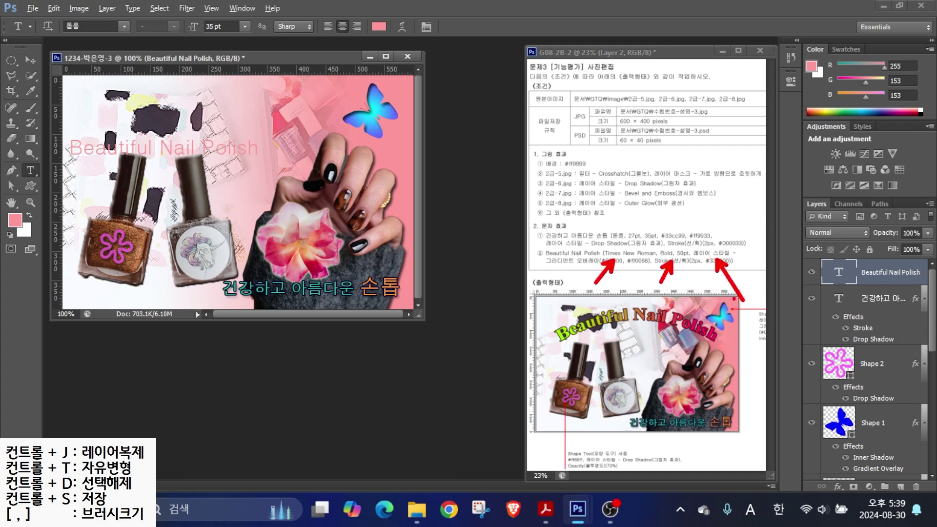
{"action": "key", "text": "Escape"}
- Set the title in Arial Bold at 50 pt
{"action": "left_click", "coordinate": [124, 26]}
{"action": "scroll", "coordinate": [171, 244], "scroll_direction": "down", "scroll_amount": 10}
{"action": "scroll", "coordinate": [124, 217], "scroll_direction": "up", "scroll_amount": 5}
{"action": "left_click", "coordinate": [95, 140]}
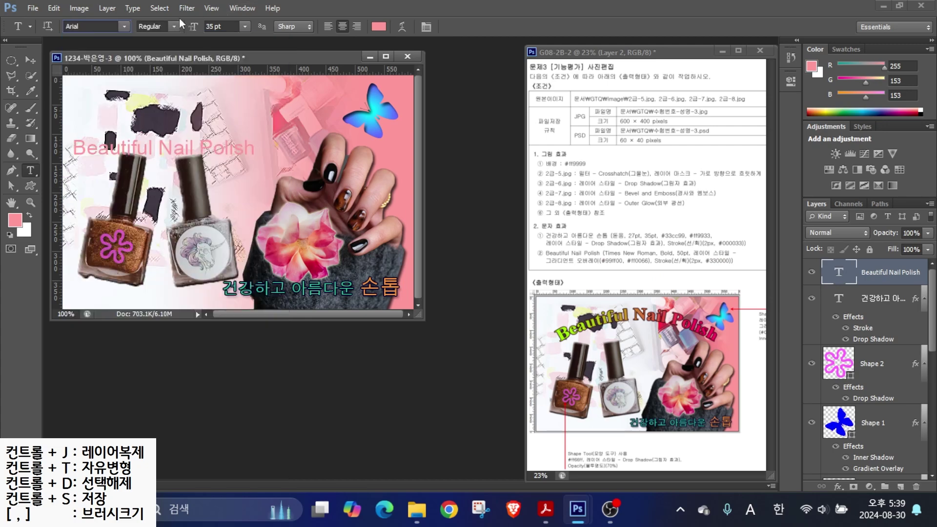
{"action": "left_click", "coordinate": [156, 27]}
{"action": "left_click", "coordinate": [156, 102]}
{"action": "type", "text": "50"}
{"action": "key", "text": "Return"}
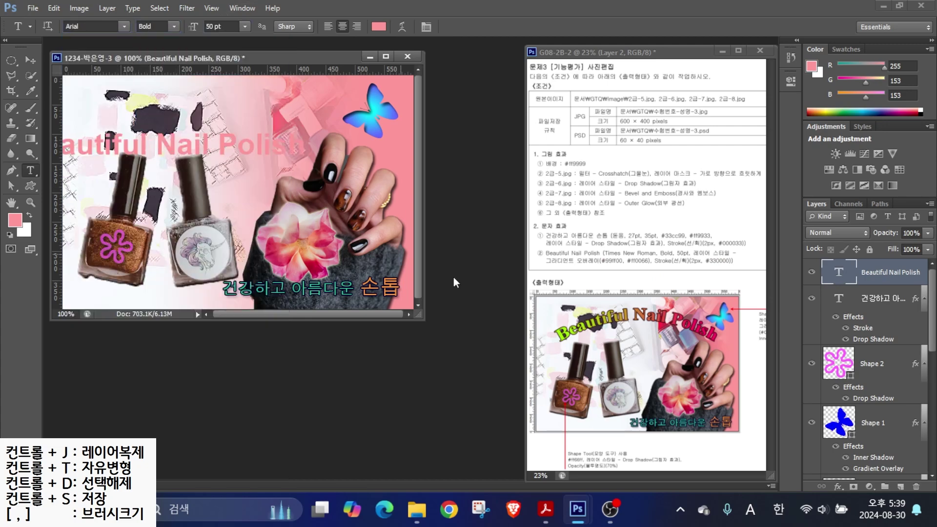
- Add a #99ff33 to #ff0066 gradient overlay angled about -5 degrees
{"action": "left_click", "coordinate": [838, 486]}
{"action": "left_click", "coordinate": [837, 433]}
{"action": "left_click", "coordinate": [379, 258]}
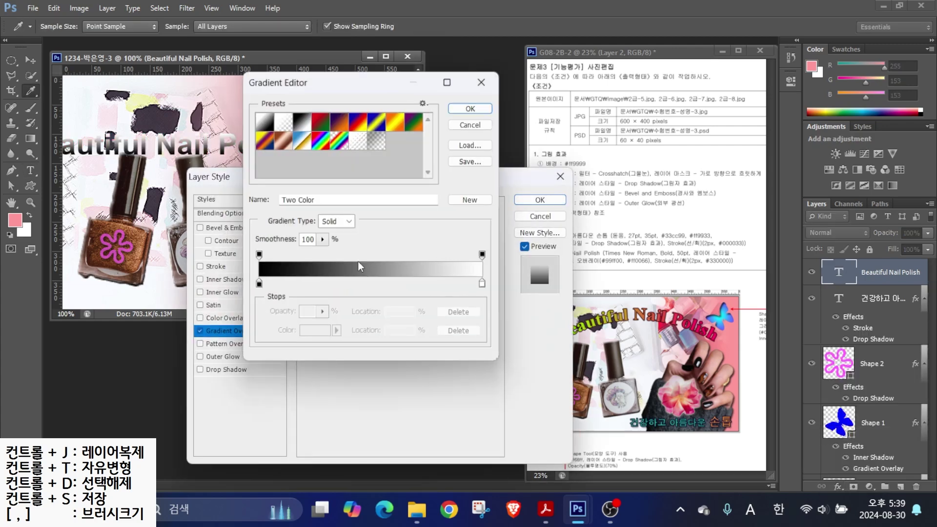
{"action": "double_click", "coordinate": [259, 284]}
{"action": "type", "text": "99ff33"}
{"action": "key", "text": "Return"}
{"action": "double_click", "coordinate": [472, 285]}
{"action": "type", "text": "ff0066"}
{"action": "key", "text": "Return"}
{"action": "left_click", "coordinate": [472, 108]}
{"action": "left_click_drag", "start_coordinate": [364, 288], "coordinate": [378, 289]}
- Add a drop shadow and a dark red #330000 stroke to the headline
{"action": "left_click_drag", "start_coordinate": [483, 240], "coordinate": [526, 270]}
{"action": "mouse_move", "coordinate": [600, 245]}
{"action": "left_mouse_down"}
{"action": "mouse_move", "coordinate": [556, 266]}
{"action": "mouse_move", "coordinate": [584, 310]}
{"action": "left_mouse_up"}
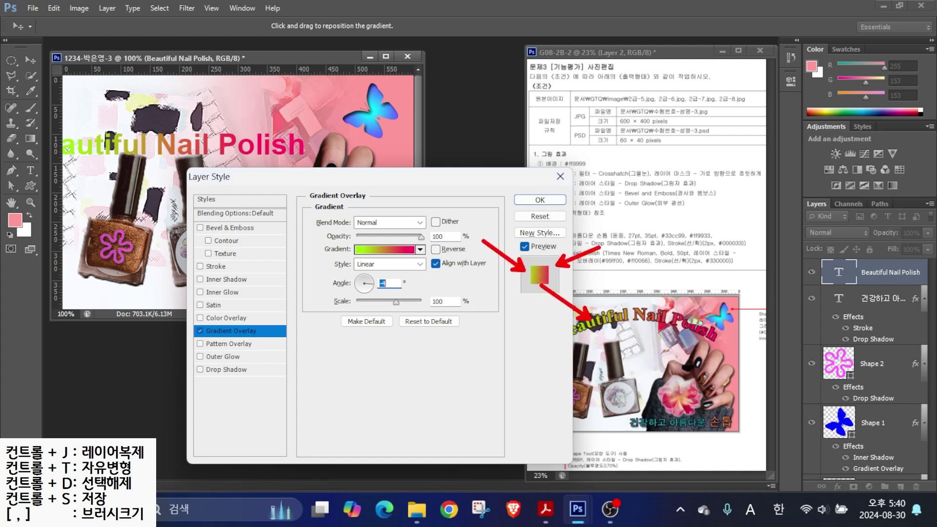
{"action": "left_click_drag", "start_coordinate": [337, 267], "coordinate": [416, 296]}
{"action": "mouse_move", "coordinate": [450, 264]}
{"action": "left_mouse_down"}
{"action": "mouse_move", "coordinate": [430, 287]}
{"action": "mouse_move", "coordinate": [461, 248]}
{"action": "left_mouse_up"}
{"action": "key", "text": "Escape"}
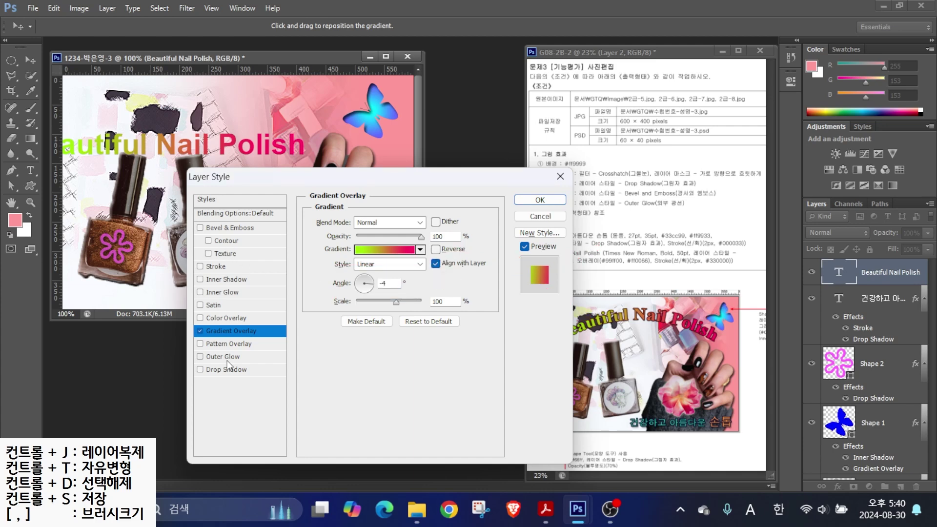
{"action": "left_click", "coordinate": [222, 371]}
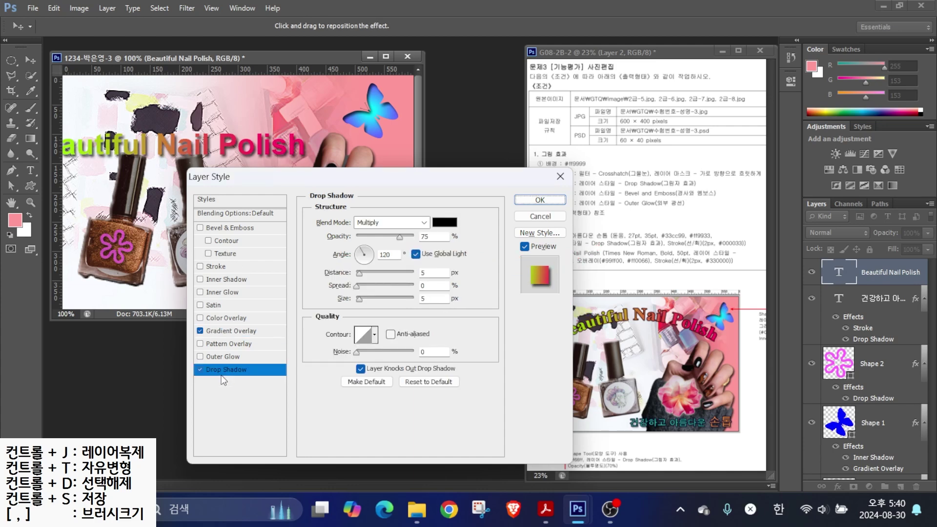
{"action": "left_click", "coordinate": [200, 266]}
{"action": "left_click", "coordinate": [331, 301]}
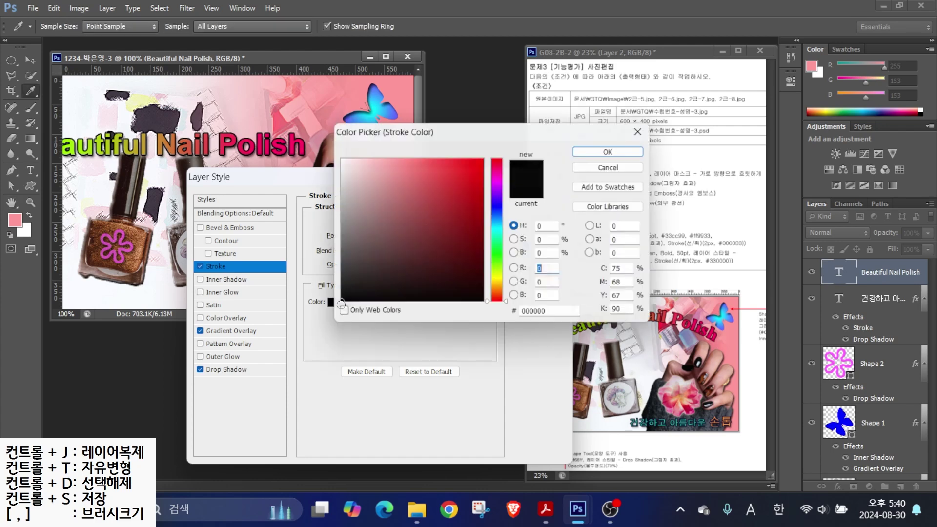
{"action": "left_click", "coordinate": [547, 311]}
{"action": "type", "text": "330000"}
{"action": "key", "text": "Return"}
{"action": "key", "text": "Return"}
- Move the headline right and down above the bottles
{"action": "key", "text": "v"}
{"action": "left_click_drag", "start_coordinate": [187, 153], "coordinate": [230, 168]}
{"action": "mouse_move", "coordinate": [552, 340]}
{"action": "left_mouse_down"}
{"action": "mouse_move", "coordinate": [658, 319]}
{"action": "mouse_move", "coordinate": [732, 346]}
{"action": "left_mouse_up"}
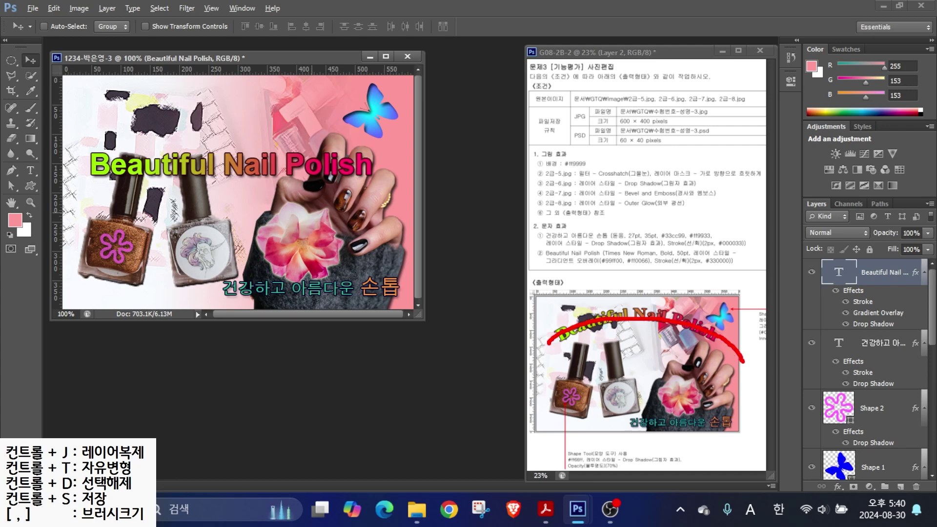
{"action": "left_click", "coordinate": [32, 171]}
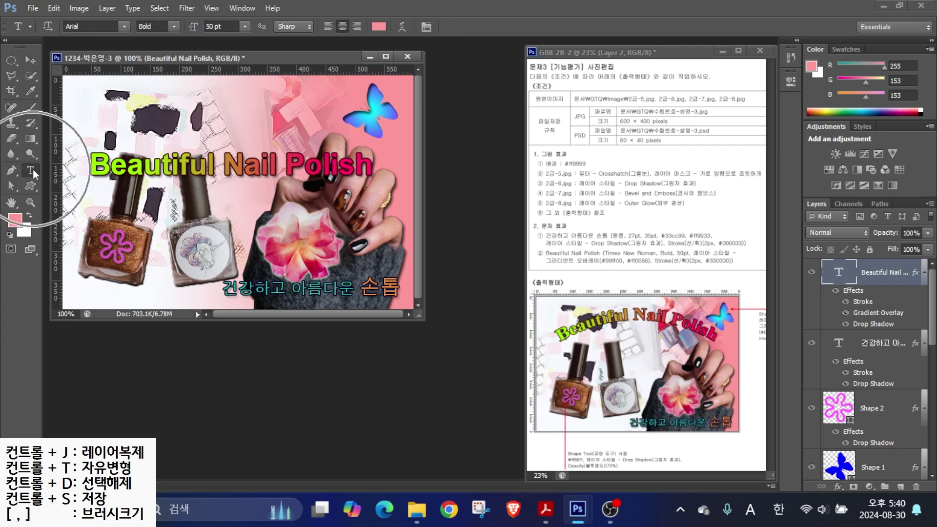
- Warp the headline with an Arc style at bend +28
{"action": "mouse_move", "coordinate": [418, 37]}
{"action": "left_mouse_down"}
{"action": "mouse_move", "coordinate": [383, 33]}
{"action": "mouse_move", "coordinate": [405, 6]}
{"action": "left_mouse_up"}
{"action": "key", "text": "Escape"}
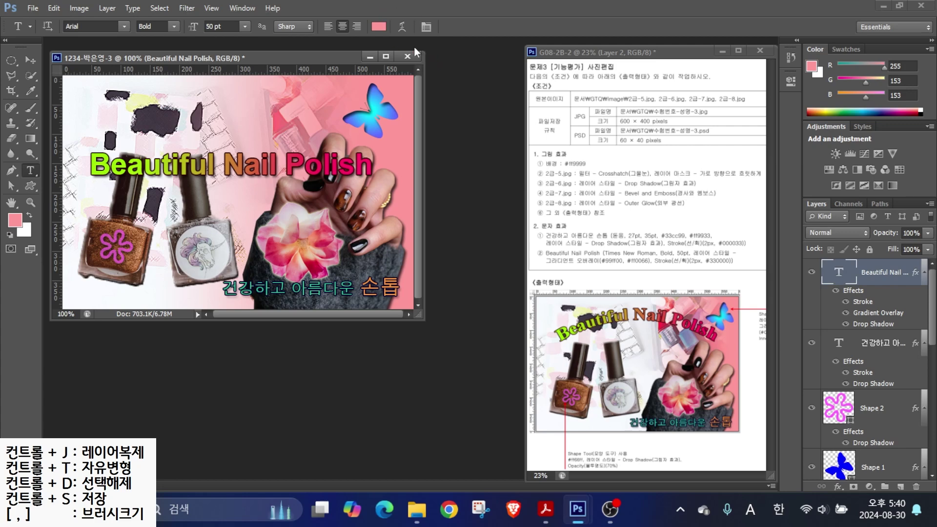
{"action": "left_click", "coordinate": [403, 32]}
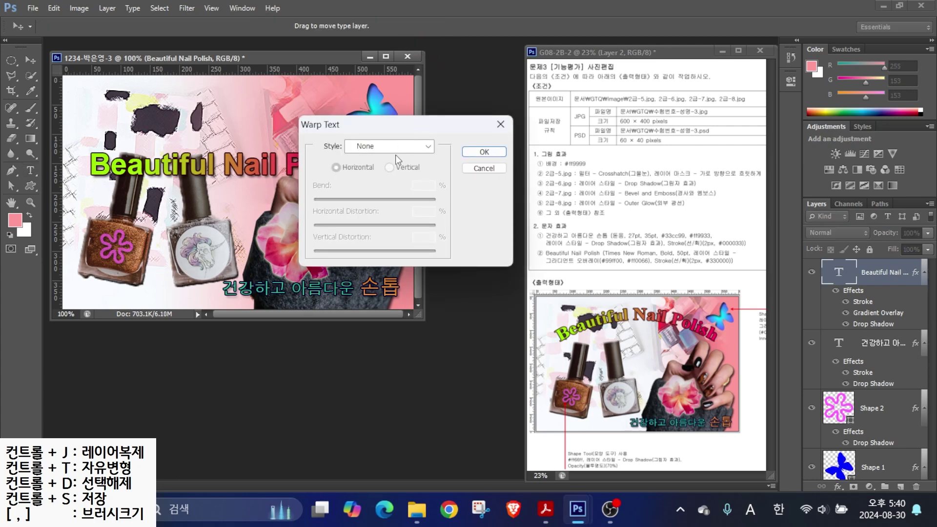
{"action": "left_click", "coordinate": [375, 144]}
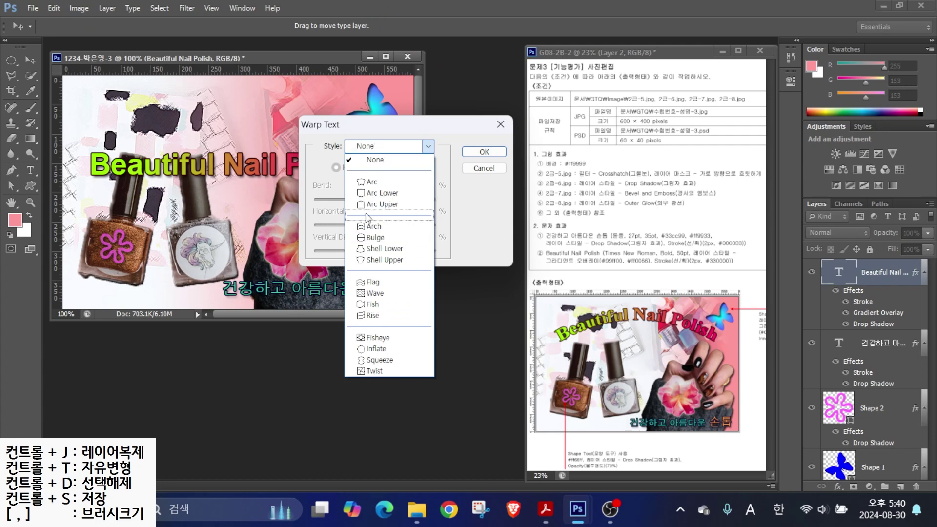
{"action": "left_click", "coordinate": [369, 183]}
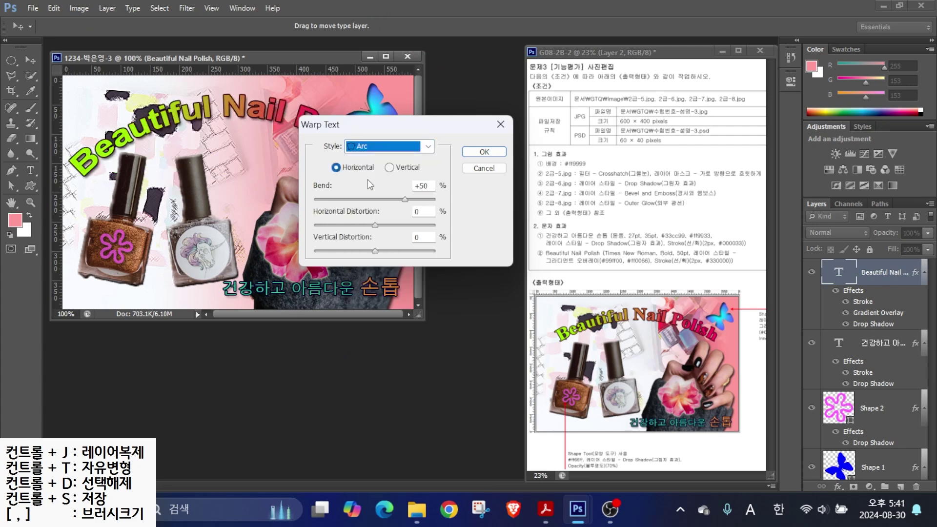
{"action": "left_click_drag", "start_coordinate": [397, 128], "coordinate": [431, 232]}
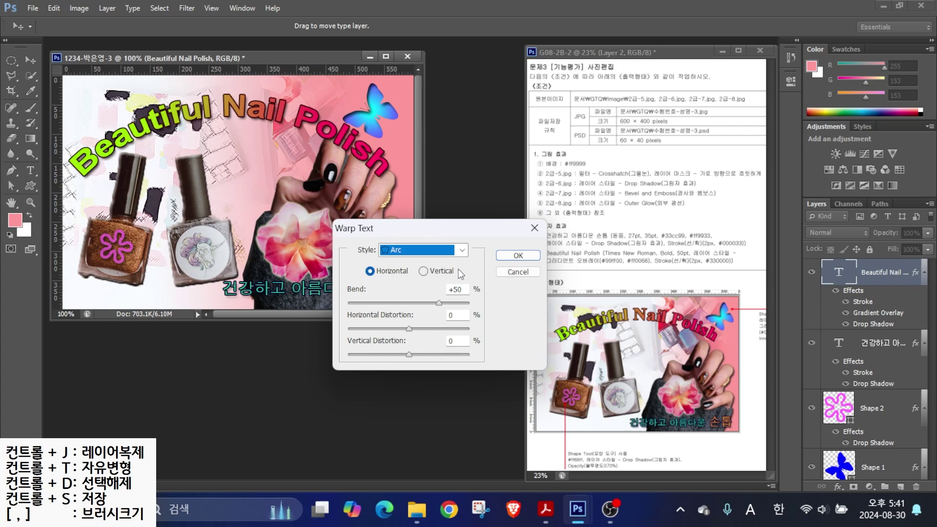
{"action": "left_click_drag", "start_coordinate": [439, 303], "coordinate": [427, 306]}
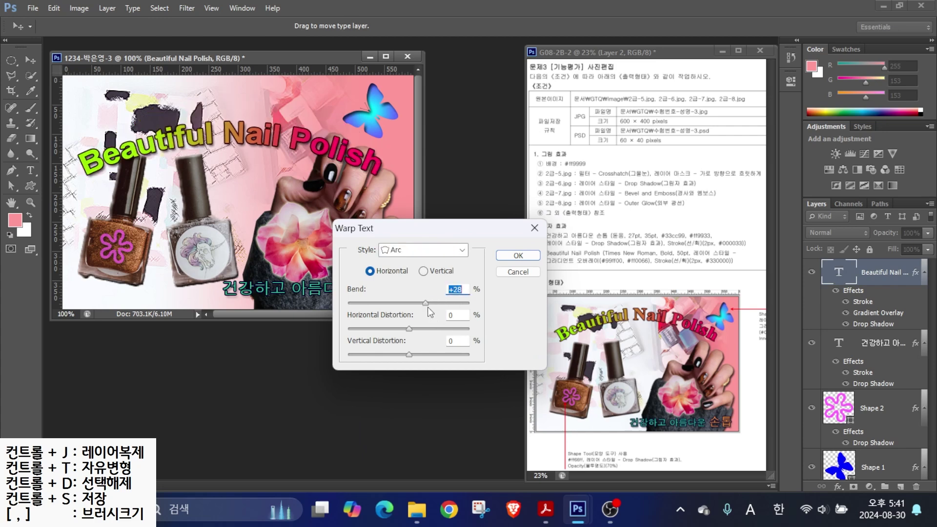
{"action": "key", "text": "Return"}
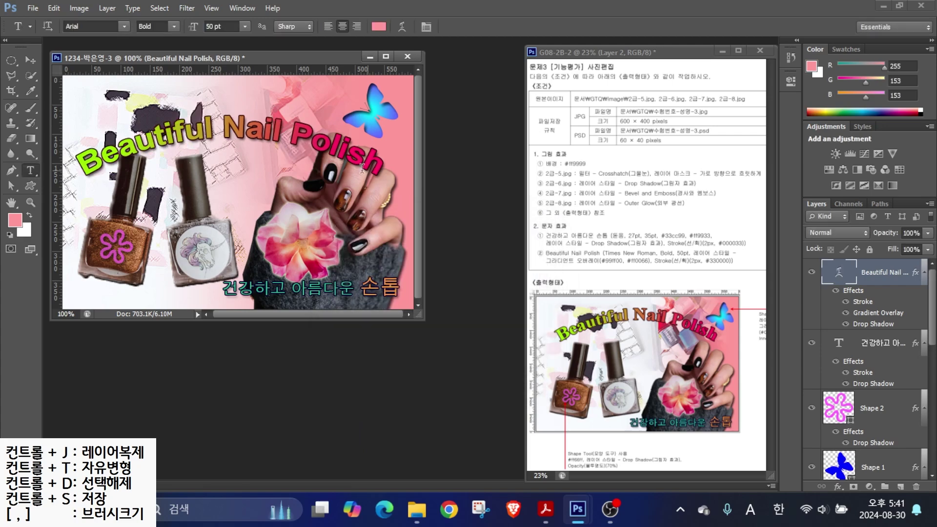
- Set the headline in Times New Roman and nudge it slightly into place
{"action": "left_click", "coordinate": [124, 27]}
{"action": "scroll", "coordinate": [91, 106], "scroll_direction": "down", "scroll_amount": 15}
{"action": "left_click", "coordinate": [91, 106]}
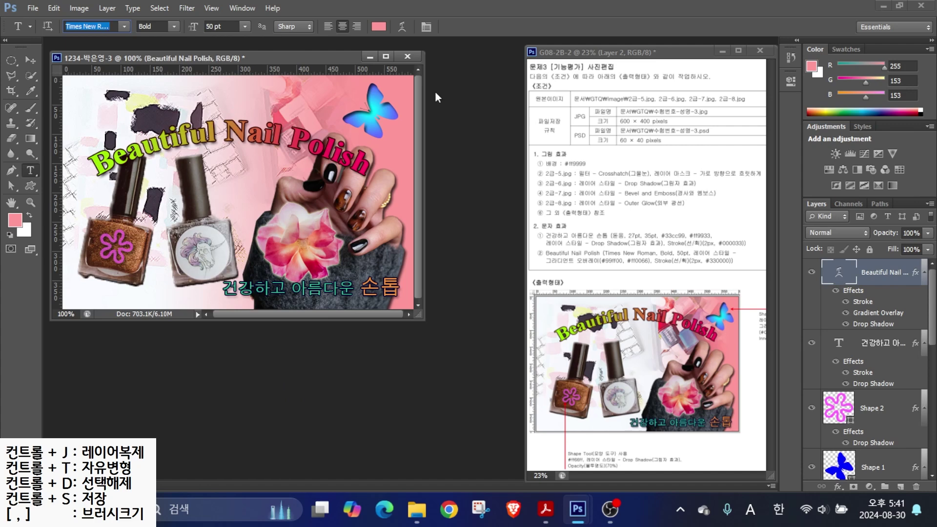
{"action": "key", "text": "v"}
{"action": "left_click_drag", "start_coordinate": [180, 134], "coordinate": [182, 132]}
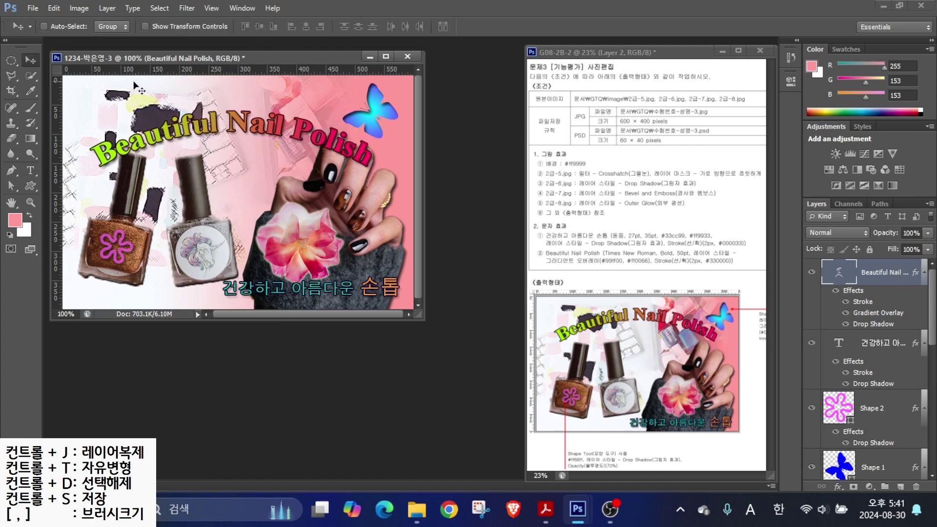
{"action": "left_click", "coordinate": [33, 9]}
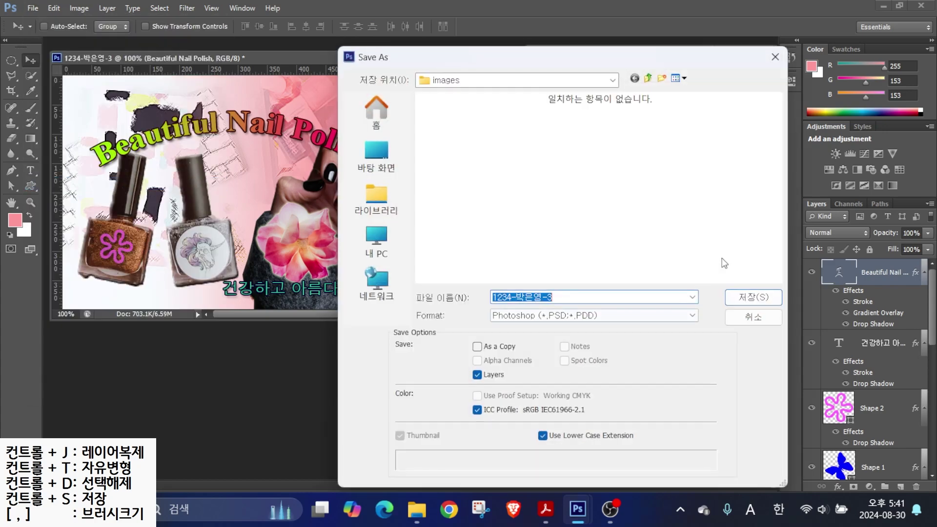
- Save the composite as a JPEG in the GTQ folder at Maximum quality 12
{"action": "left_click", "coordinate": [648, 78]}
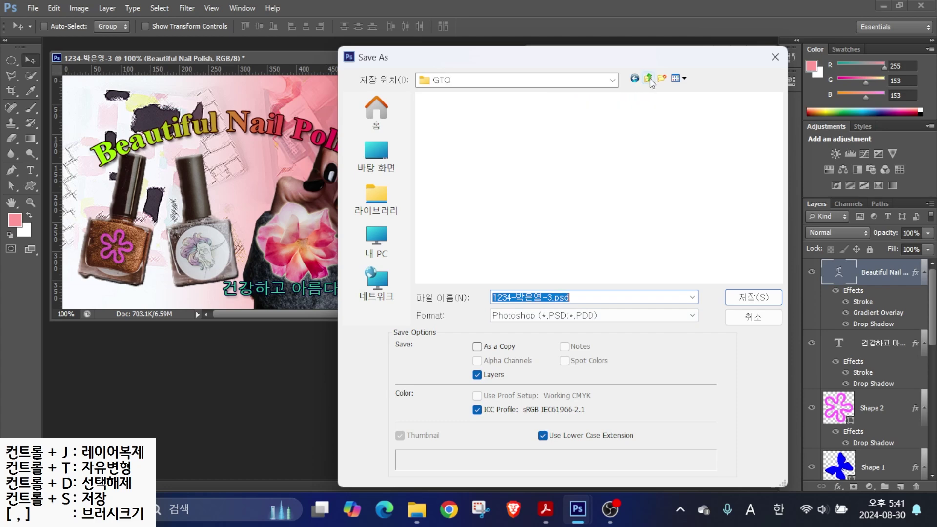
{"action": "left_click", "coordinate": [522, 316]}
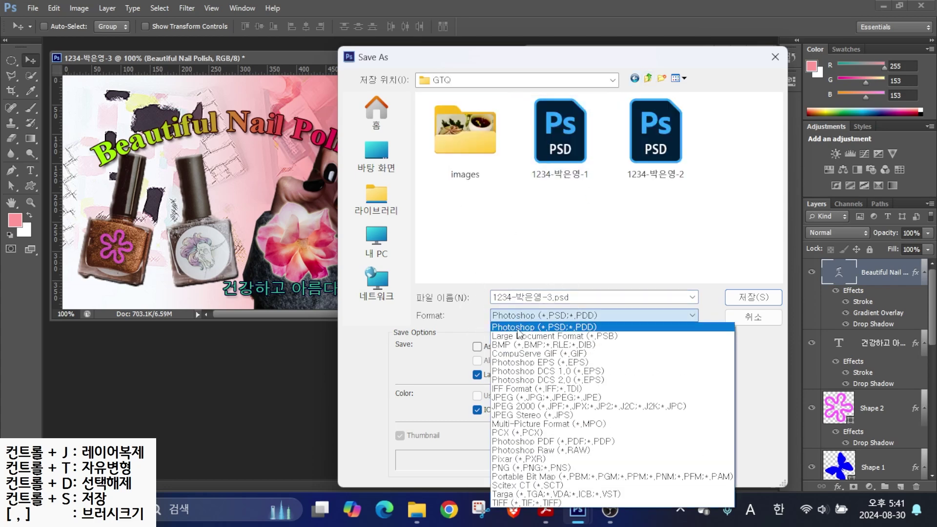
{"action": "left_click", "coordinate": [537, 397]}
{"action": "left_click", "coordinate": [753, 297]}
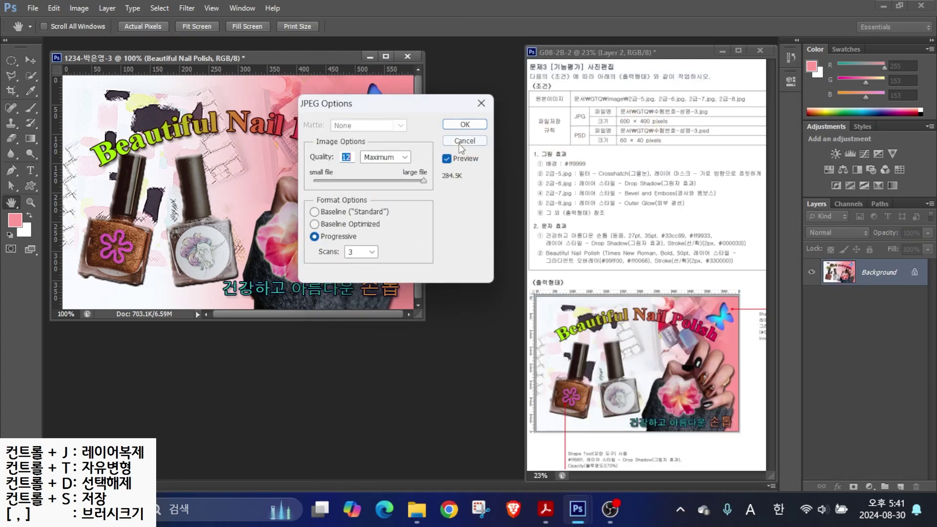
{"action": "left_click", "coordinate": [464, 125]}
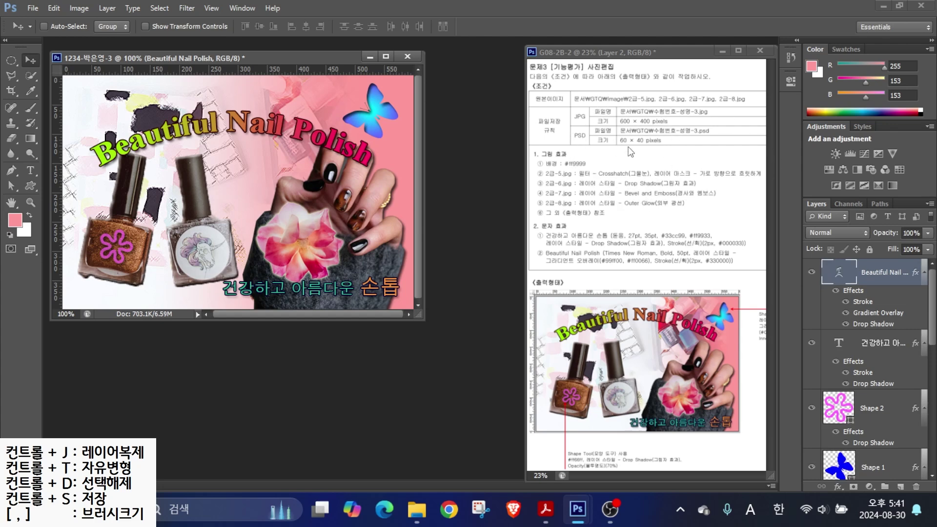
{"action": "left_click", "coordinate": [79, 8]}
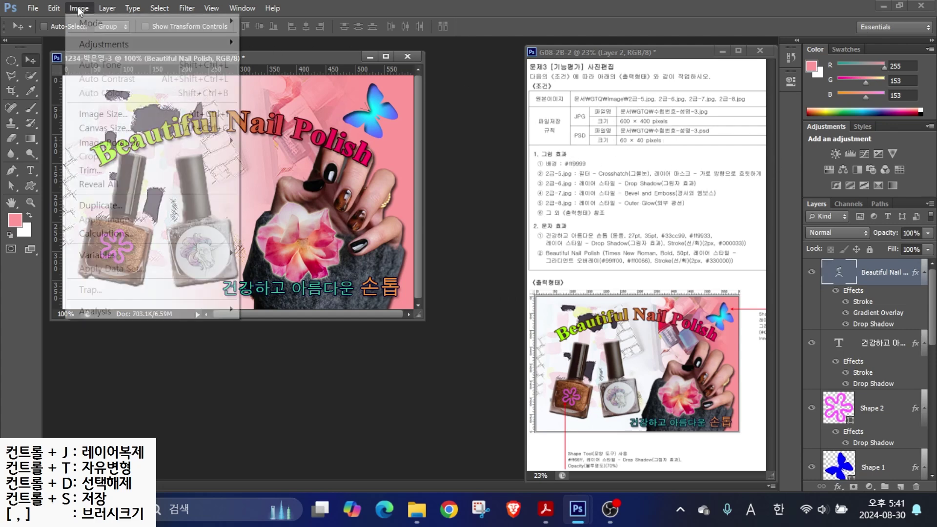
- Resize the image to 60 × 40 pixels and save it as a Photoshop PSD
{"action": "left_click", "coordinate": [95, 115]}
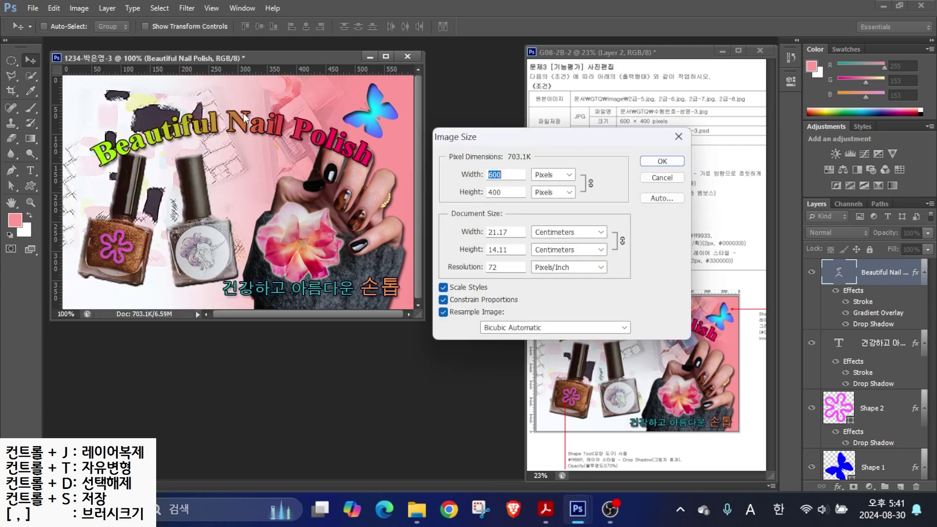
{"action": "type", "text": "60"}
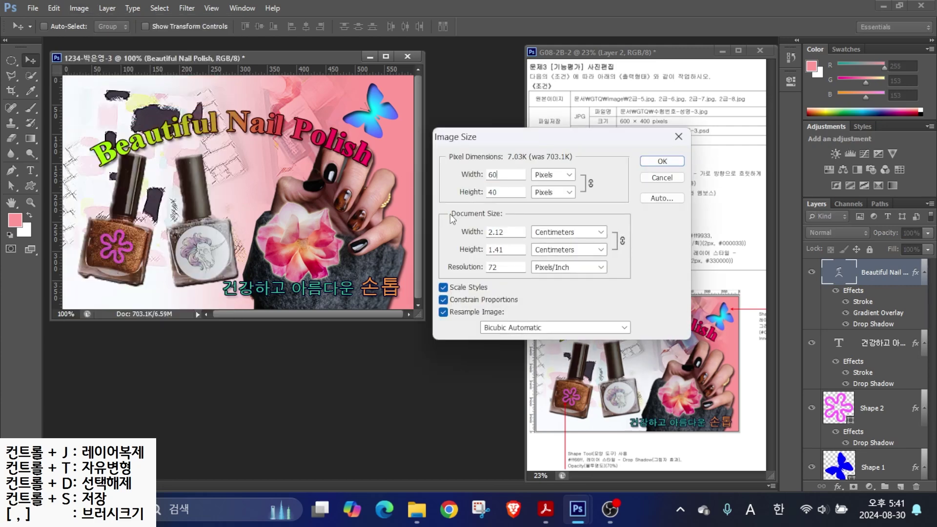
{"action": "left_click", "coordinate": [662, 162]}
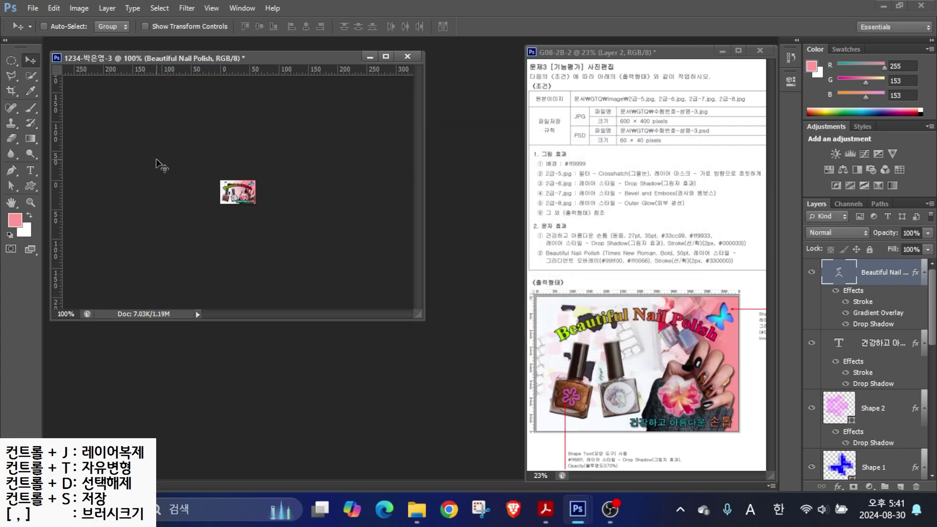
{"action": "left_click", "coordinate": [32, 8]}
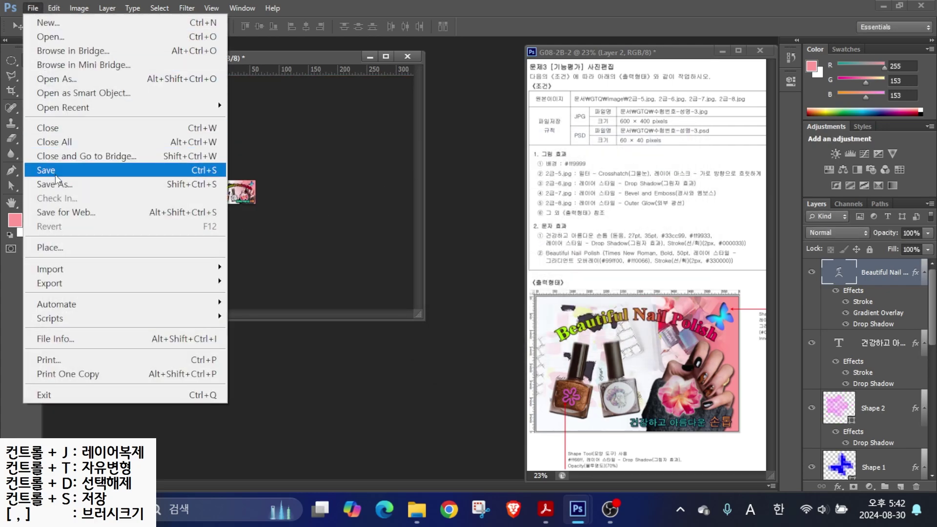
{"action": "left_click", "coordinate": [46, 170]}
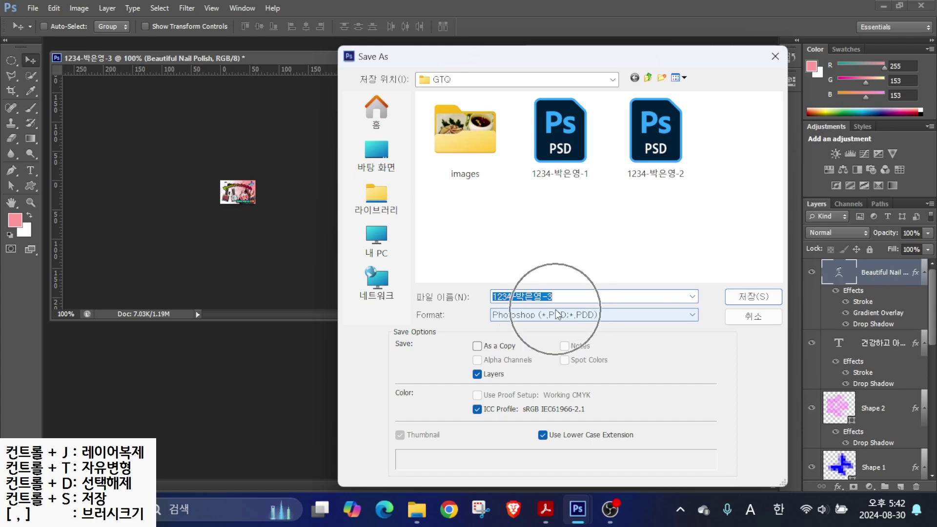
{"action": "left_click", "coordinate": [771, 302]}
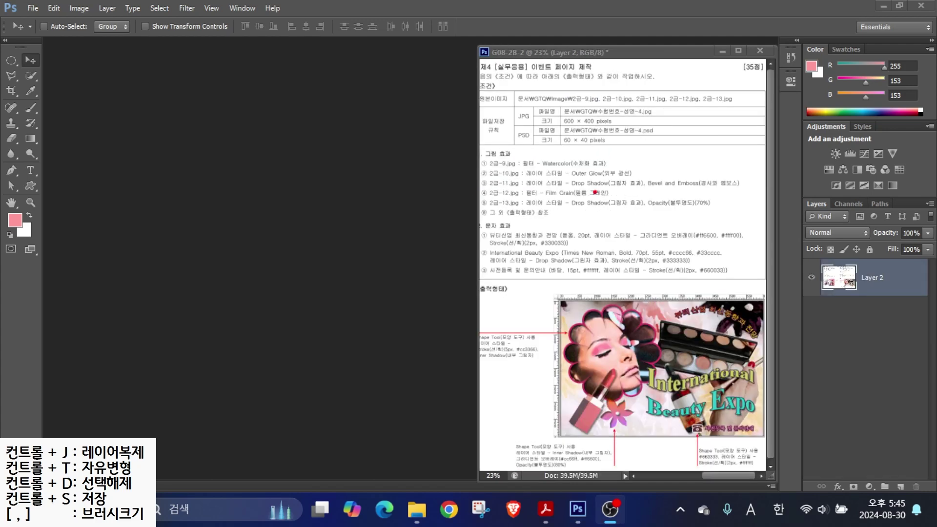
- Start a new document named with the examinee number and name
{"action": "mouse_move", "coordinate": [546, 105]}
{"action": "left_mouse_down"}
{"action": "mouse_move", "coordinate": [566, 117]}
{"action": "mouse_move", "coordinate": [658, 126]}
{"action": "left_mouse_up"}
{"action": "left_click_drag", "start_coordinate": [575, 107], "coordinate": [605, 87]}
{"action": "key", "text": "Escape"}
{"action": "left_click", "coordinate": [35, 8]}
{"action": "left_click", "coordinate": [35, 7]}
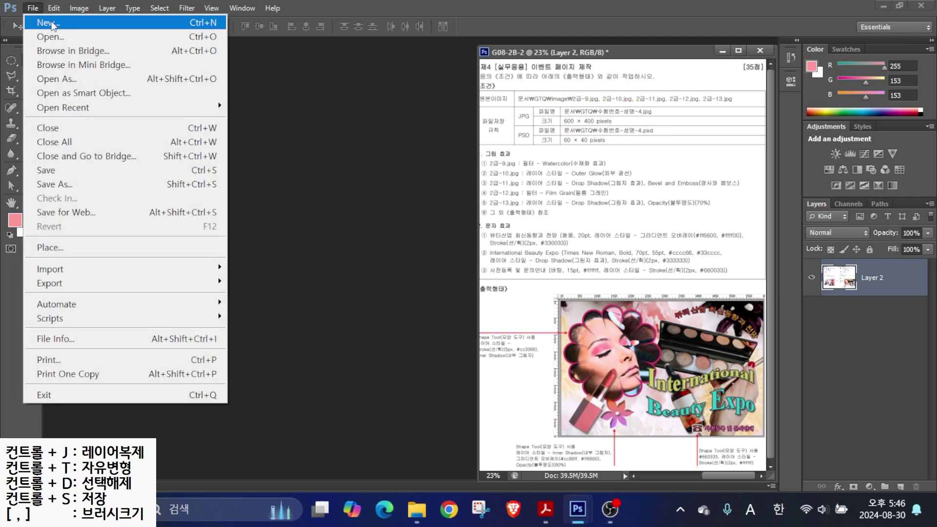
{"action": "left_click", "coordinate": [43, 19]}
{"action": "type", "text": "1234"}
{"action": "key", "text": "Hangul"}
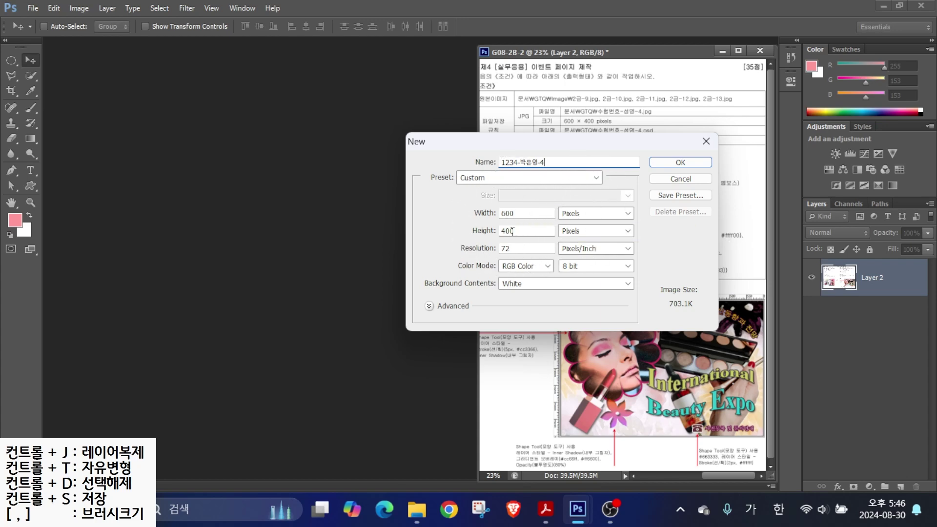
- Create it at 600 × 400 px, 72 ppi, RGB, white background, with rulers shown
{"action": "mouse_move", "coordinate": [488, 236]}
{"action": "left_mouse_down"}
{"action": "mouse_move", "coordinate": [524, 254]}
{"action": "mouse_move", "coordinate": [511, 260]}
{"action": "mouse_move", "coordinate": [546, 274]}
{"action": "left_mouse_up"}
{"action": "left_click_drag", "start_coordinate": [486, 266], "coordinate": [547, 291]}
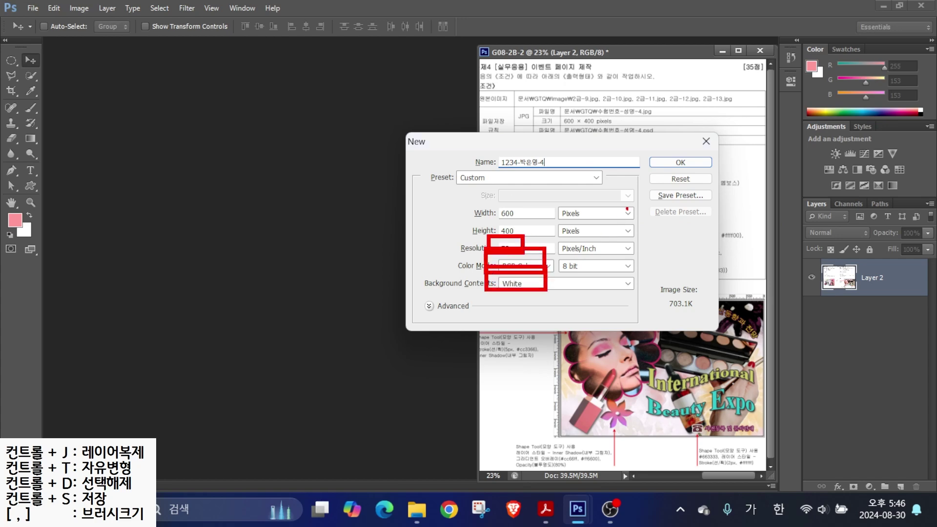
{"action": "left_click_drag", "start_coordinate": [668, 160], "coordinate": [692, 146]}
{"action": "key", "text": "Return"}
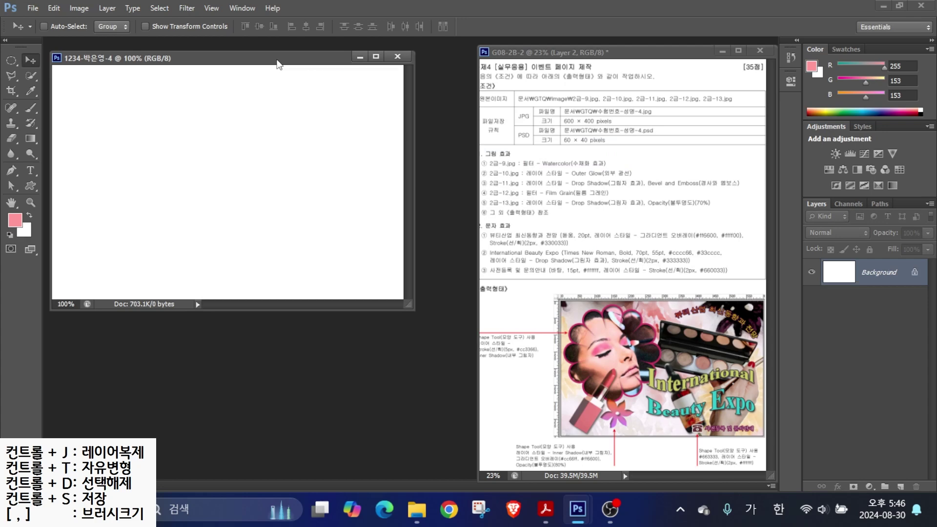
{"action": "key", "text": "ctrl+r"}
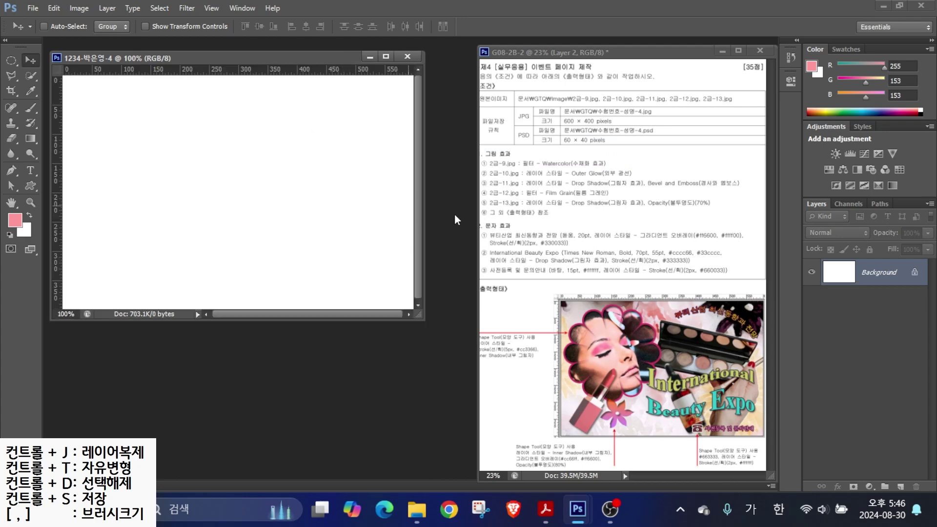
- Mark the 2급-9.jpg requirement on the reference sheet
{"action": "left_click_drag", "start_coordinate": [532, 154], "coordinate": [576, 128]}
{"action": "key", "text": "ctrl+o"}
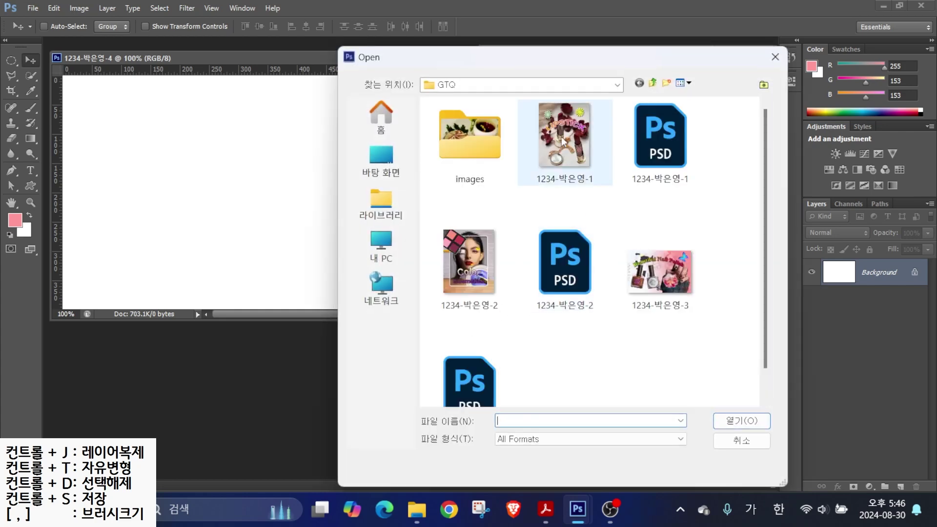
{"action": "double_click", "coordinate": [471, 129]}
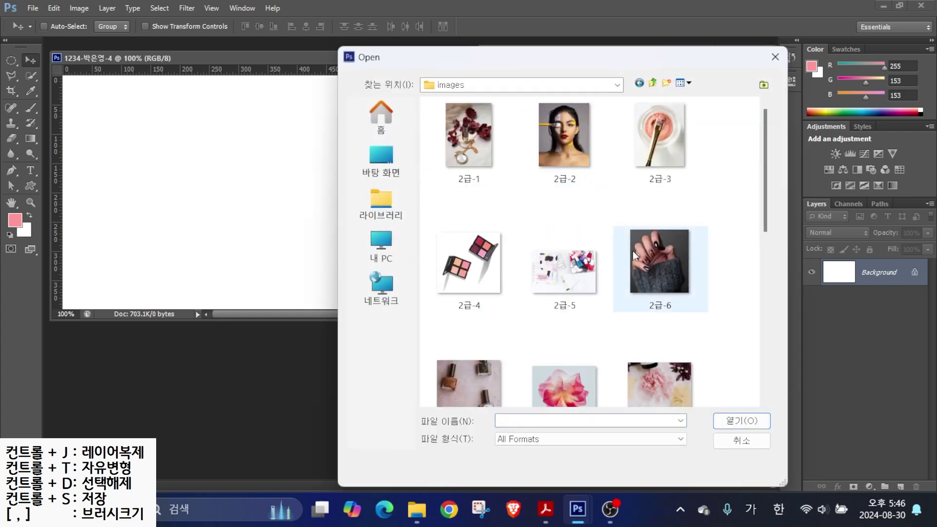
{"action": "left_click", "coordinate": [776, 57]}
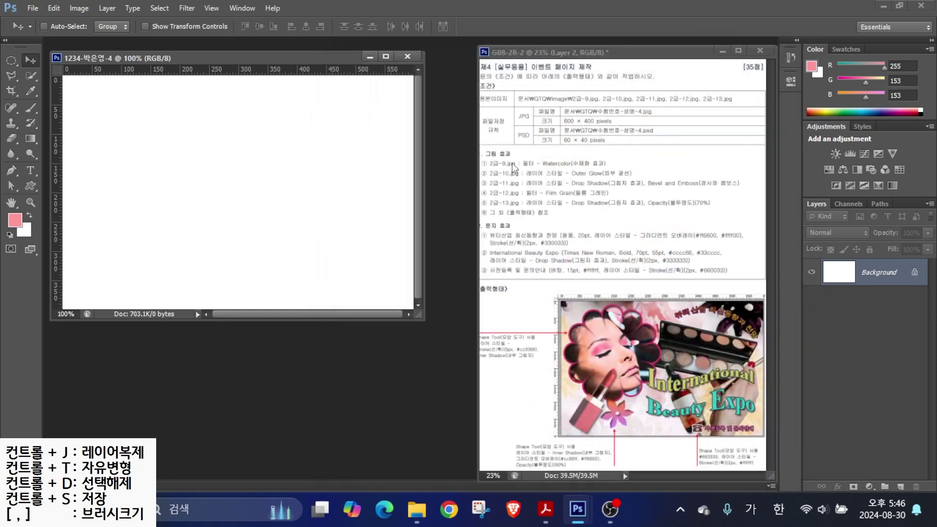
{"action": "left_click_drag", "start_coordinate": [490, 167], "coordinate": [585, 167]}
- Open 2급-9.jpg from the images folder
{"action": "key", "text": "ctrl+o"}
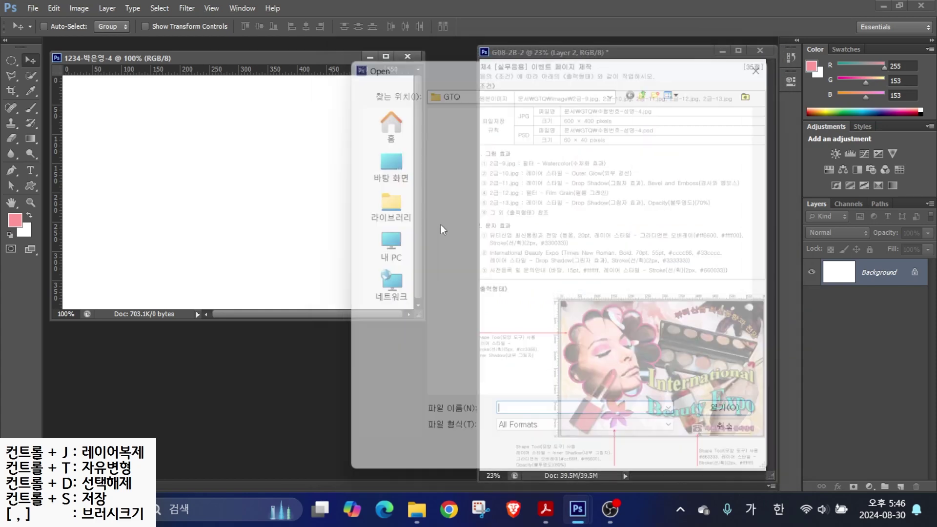
{"action": "double_click", "coordinate": [476, 134]}
{"action": "scroll", "coordinate": [600, 218], "scroll_direction": "down", "scroll_amount": 3}
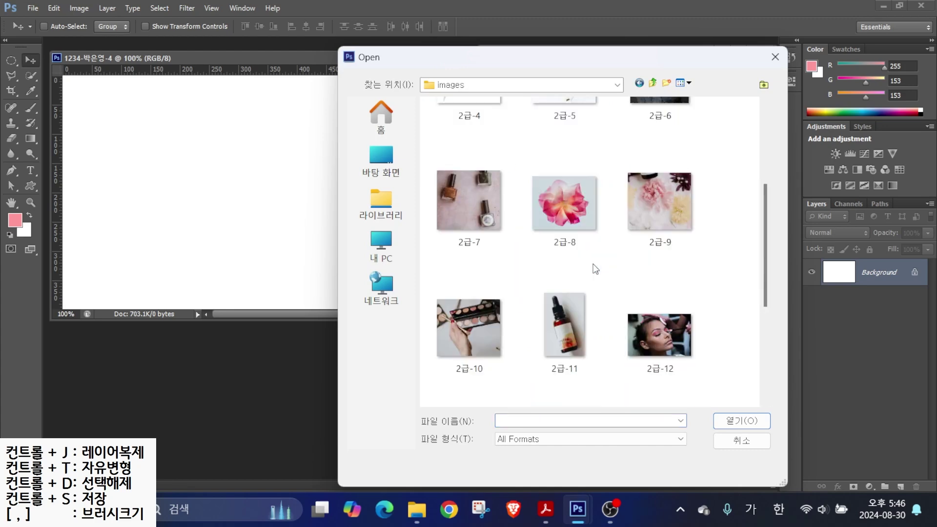
{"action": "left_click", "coordinate": [659, 204]}
{"action": "left_click", "coordinate": [741, 420]}
{"action": "left_click_drag", "start_coordinate": [282, 69], "coordinate": [300, 90]}
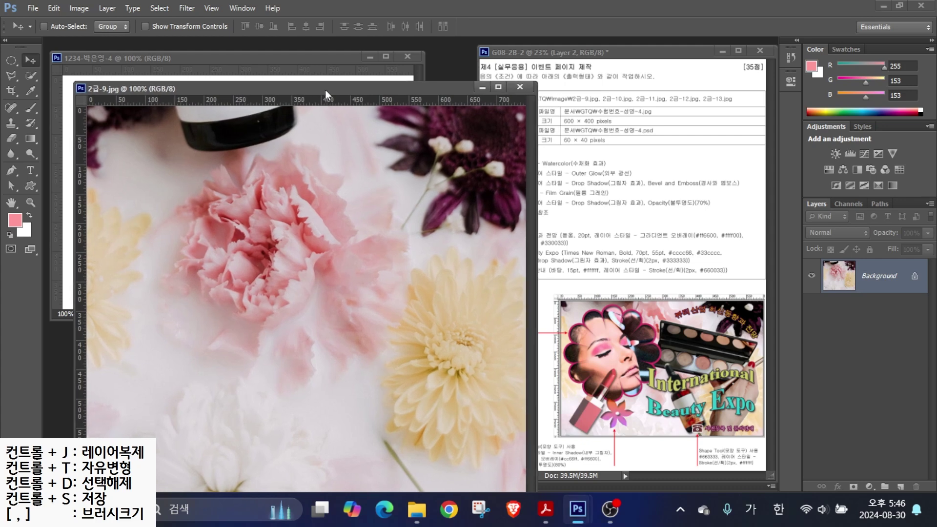
- Resize the 2급-9 image to 600 px wide in Image Size
{"action": "left_click", "coordinate": [78, 8]}
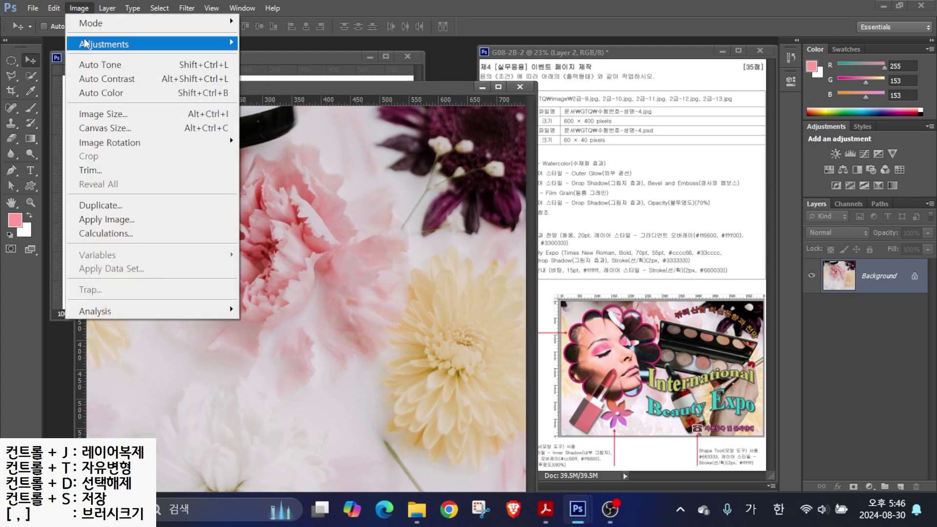
{"action": "left_click", "coordinate": [100, 113]}
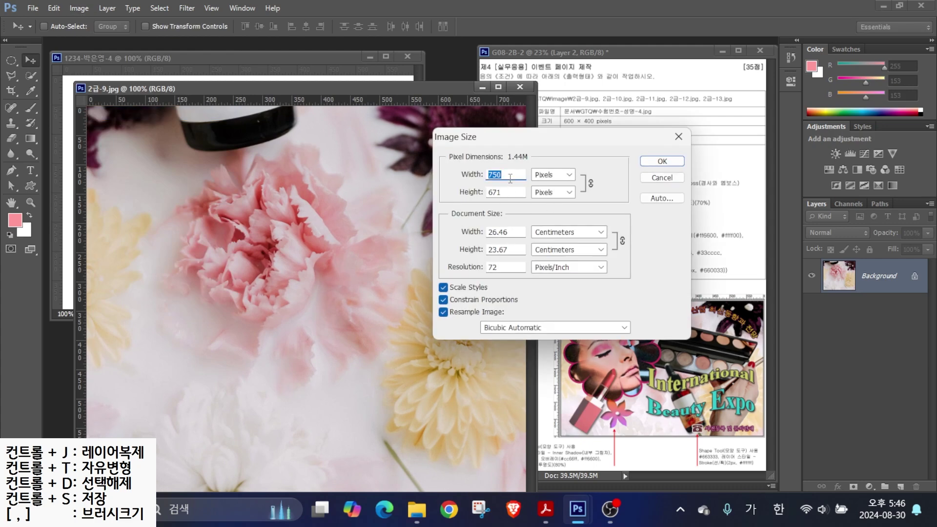
{"action": "type", "text": "600"}
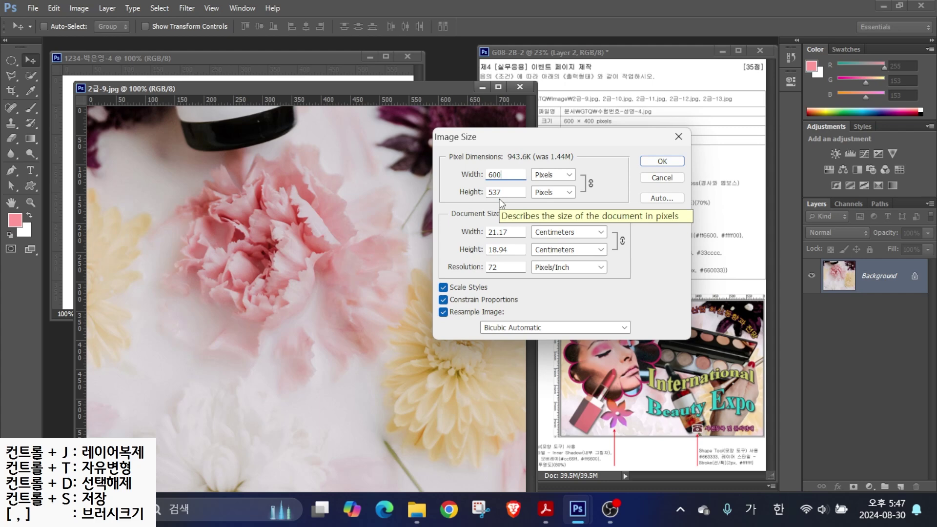
{"action": "double_click", "coordinate": [502, 191]}
{"action": "type", "text": "400"}
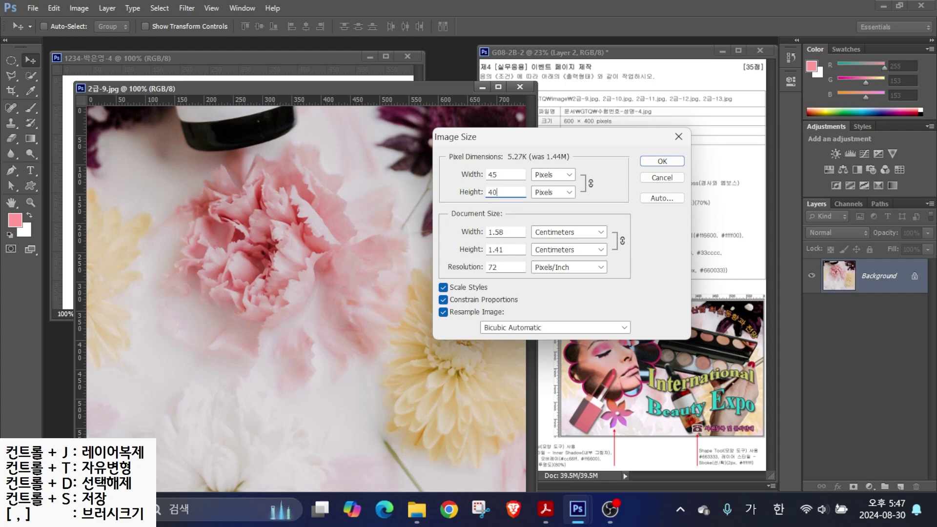
{"action": "double_click", "coordinate": [502, 172]}
{"action": "type", "text": "600"}
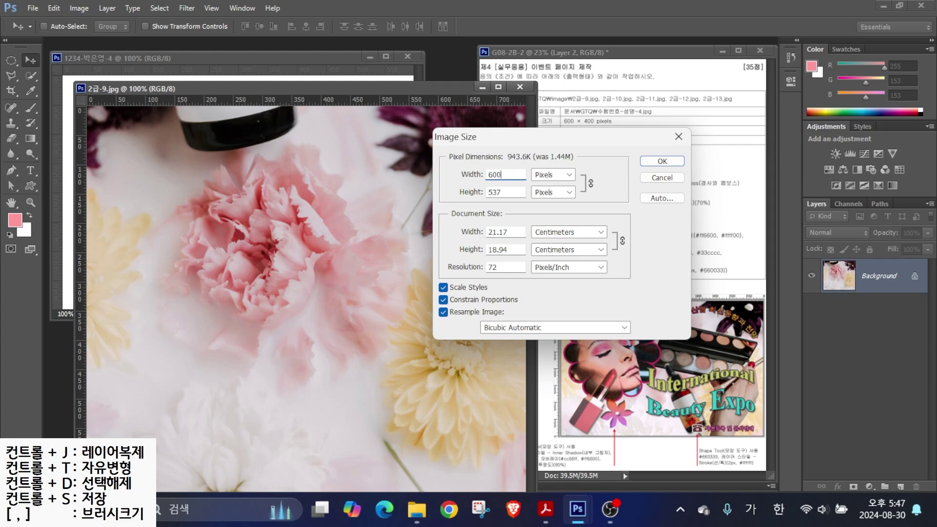
{"action": "key", "text": "Return"}
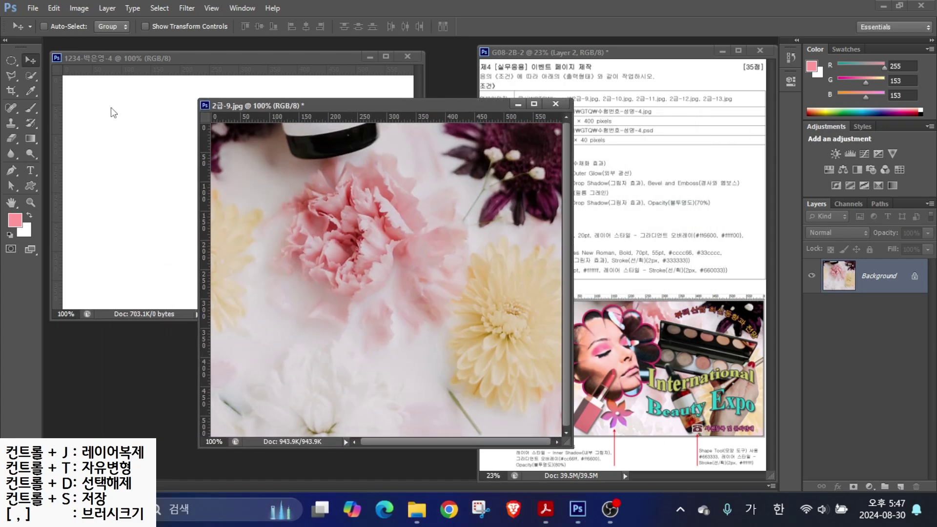
- Copy the flower photo into the canvas, close the source unsaved, and shift the layer up
{"action": "left_click_drag", "start_coordinate": [300, 203], "coordinate": [148, 178]}
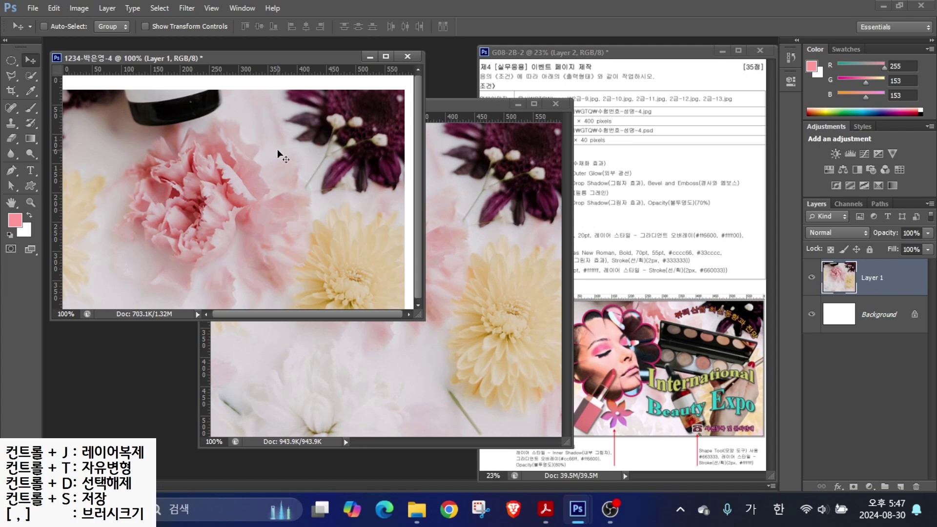
{"action": "left_click", "coordinate": [447, 122]}
{"action": "key", "text": "ctrl+w"}
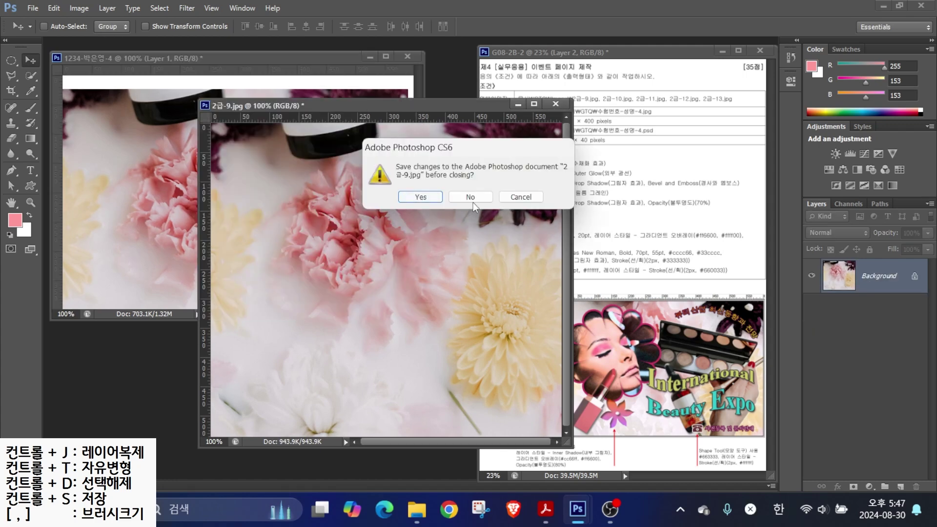
{"action": "left_click", "coordinate": [470, 197]}
{"action": "mouse_move", "coordinate": [284, 196]}
{"action": "left_mouse_down"}
{"action": "mouse_move", "coordinate": [269, 192]}
{"action": "mouse_move", "coordinate": [278, 207]}
{"action": "left_mouse_up"}
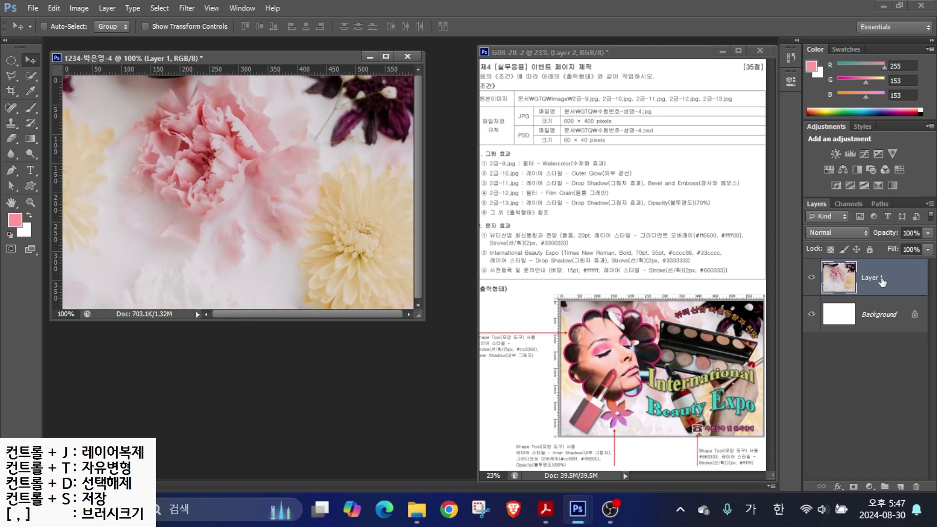
{"action": "double_click", "coordinate": [881, 278]}
{"action": "type", "text": "2"}
- Name the flower layer 2-9 and apply the Filter Gallery's Watercolor effect
{"action": "left_click", "coordinate": [184, 10]}
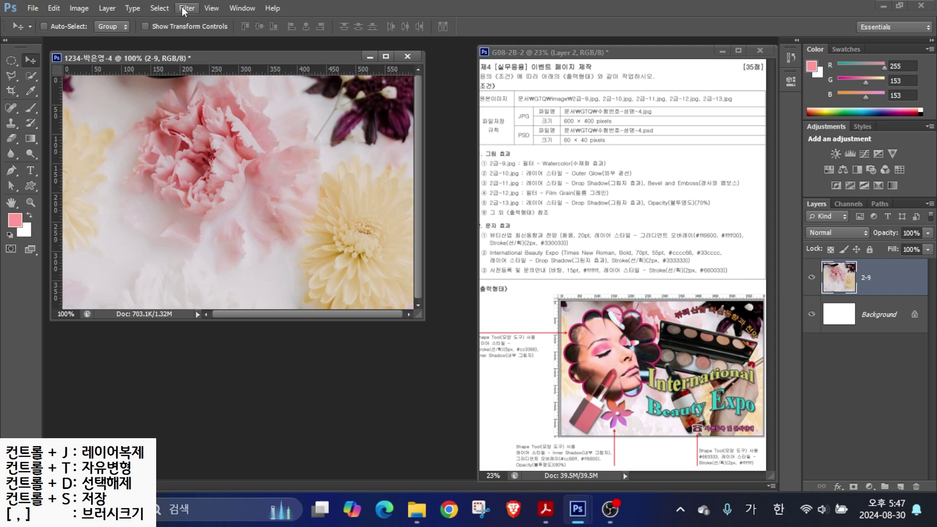
{"action": "left_click", "coordinate": [185, 9]}
{"action": "left_click", "coordinate": [205, 66]}
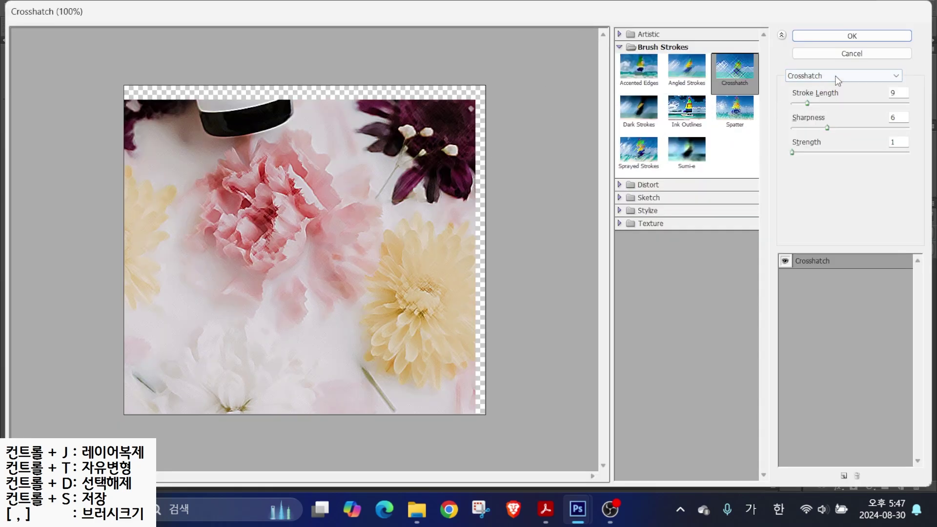
{"action": "left_click", "coordinate": [837, 77]}
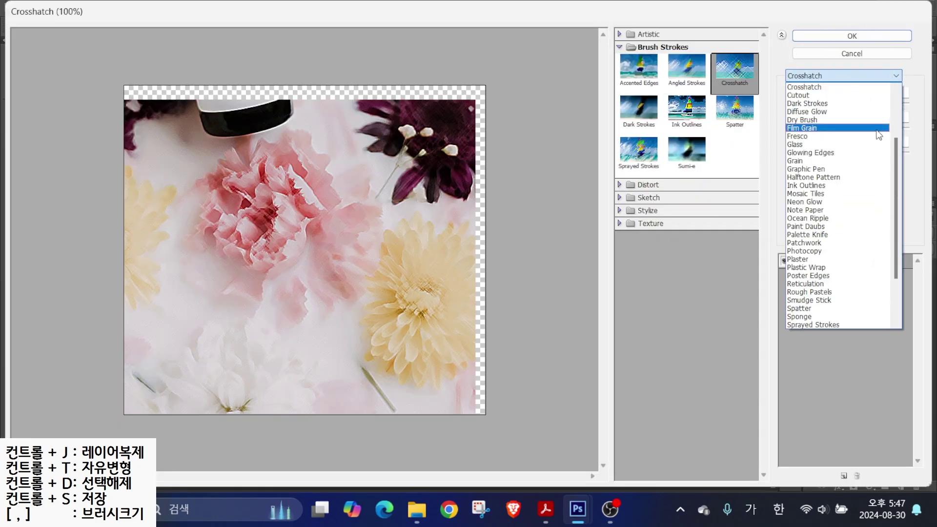
{"action": "left_click_drag", "start_coordinate": [898, 159], "coordinate": [895, 246]}
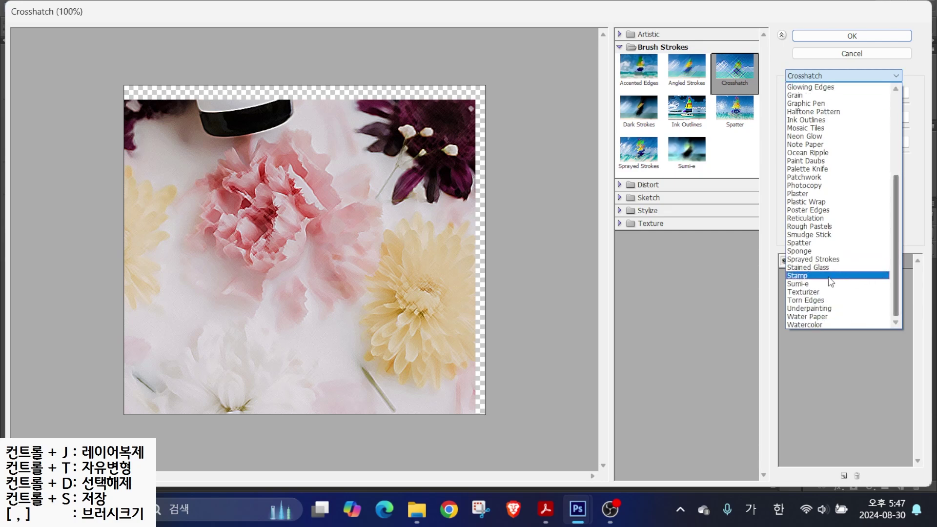
{"action": "left_click", "coordinate": [819, 316]}
{"action": "left_click", "coordinate": [832, 76]}
{"action": "left_click", "coordinate": [803, 325]}
{"action": "left_click", "coordinate": [852, 36]}
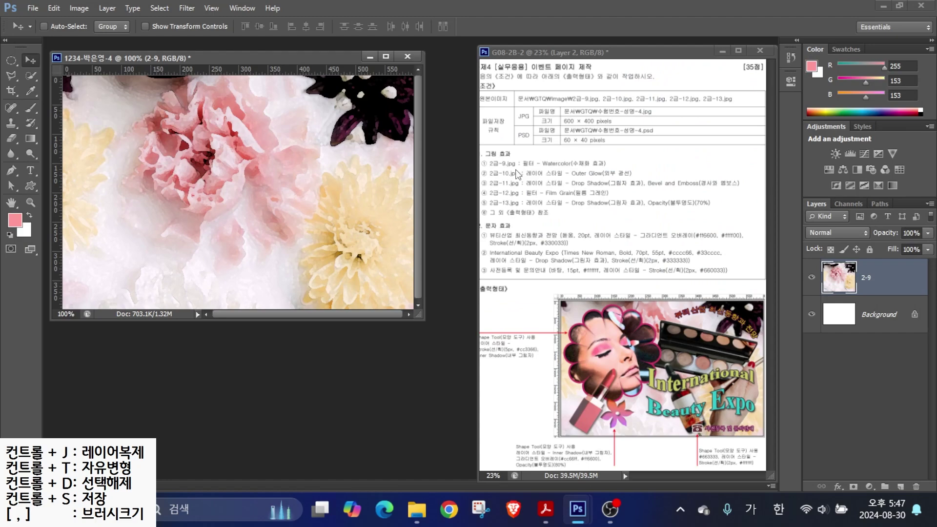
- Open 2급-10.jpg and note its Outer Glow requirement on the reference sheet
{"action": "key", "text": "ctrl+o"}
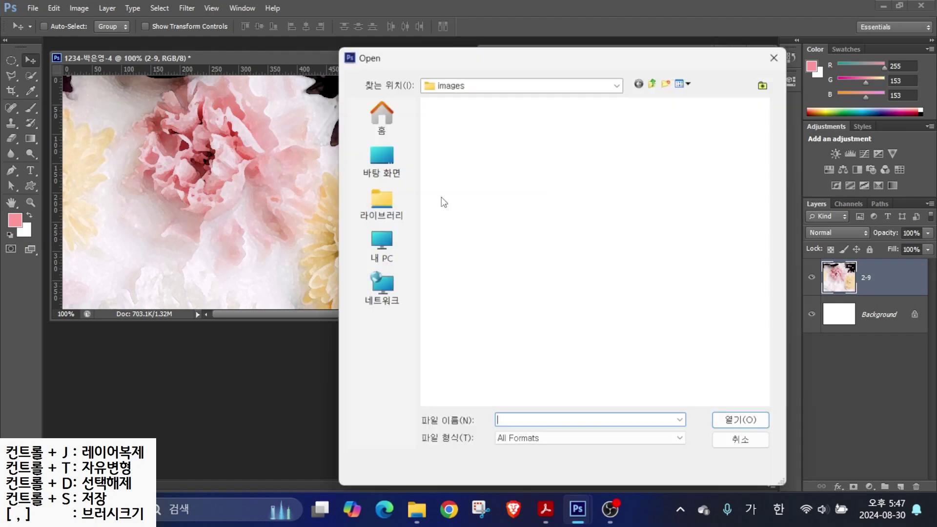
{"action": "scroll", "coordinate": [594, 329], "scroll_direction": "down", "scroll_amount": 5}
{"action": "left_click", "coordinate": [469, 124]}
{"action": "key", "text": "Return"}
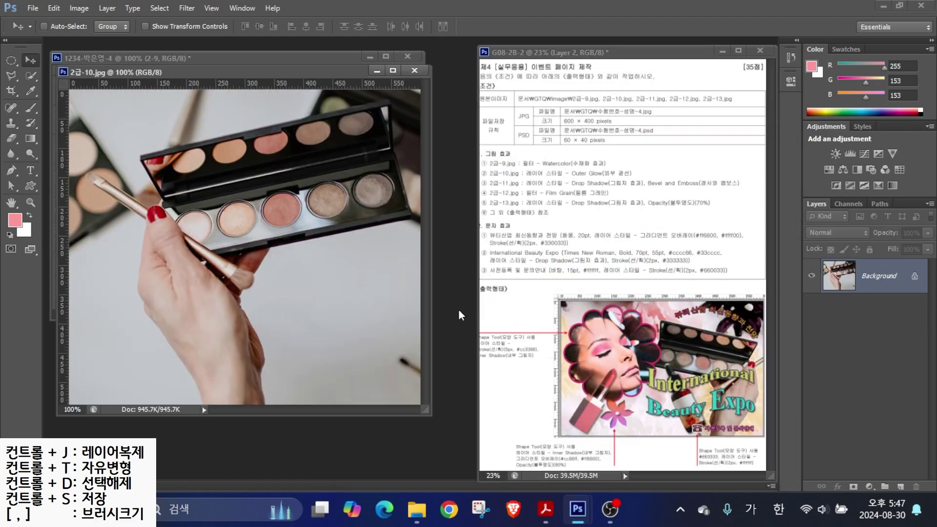
{"action": "key", "text": "alt"}
{"action": "left_click_drag", "start_coordinate": [507, 182], "coordinate": [658, 180]}
{"action": "left_click_drag", "start_coordinate": [601, 163], "coordinate": [634, 130]}
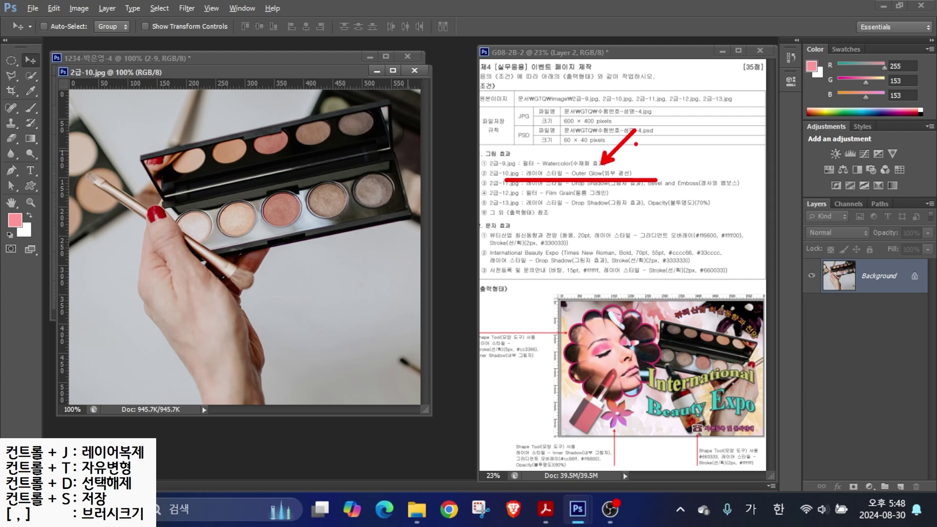
{"action": "key", "text": "Escape"}
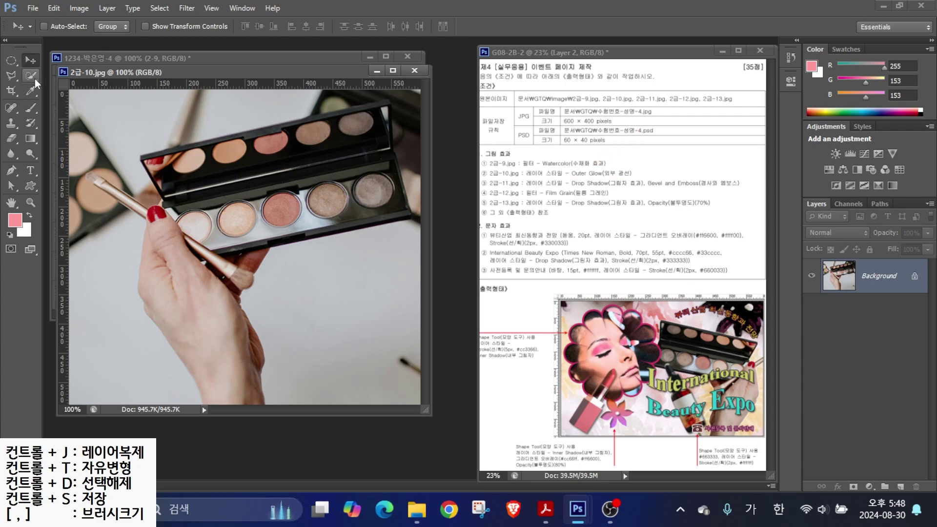
- Outline the eyeshadow palette with the Polygonal Lasso
{"action": "key", "text": "l"}
{"action": "left_click", "coordinate": [140, 154]}
{"action": "left_click", "coordinate": [391, 99]}
{"action": "left_click", "coordinate": [414, 218]}
{"action": "left_click", "coordinate": [202, 262]}
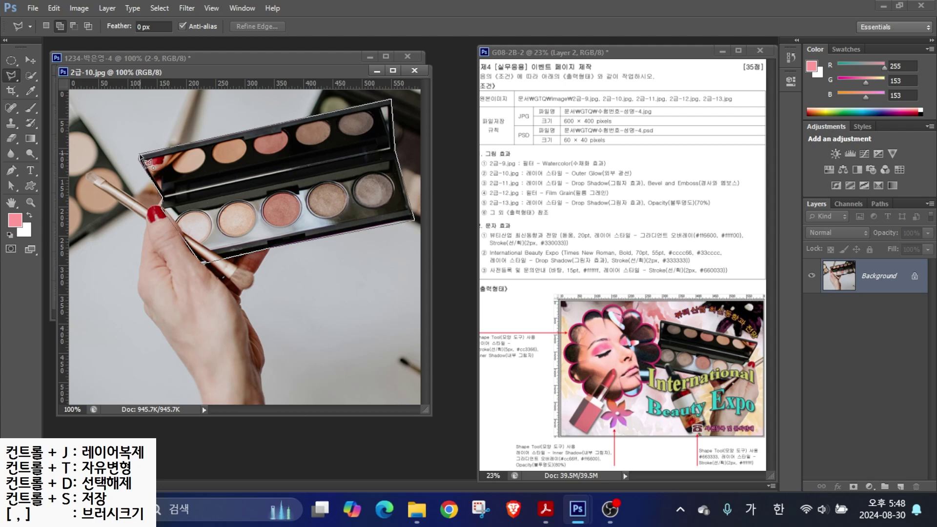
{"action": "left_click", "coordinate": [140, 154]}
- Extend the selection over the hand, wrist and brush tip
{"action": "key", "text": "w"}
{"action": "left_click", "coordinate": [66, 26]}
{"action": "mouse_move", "coordinate": [230, 293]}
{"action": "left_mouse_down"}
{"action": "mouse_move", "coordinate": [224, 352]}
{"action": "mouse_move", "coordinate": [229, 253]}
{"action": "left_mouse_up"}
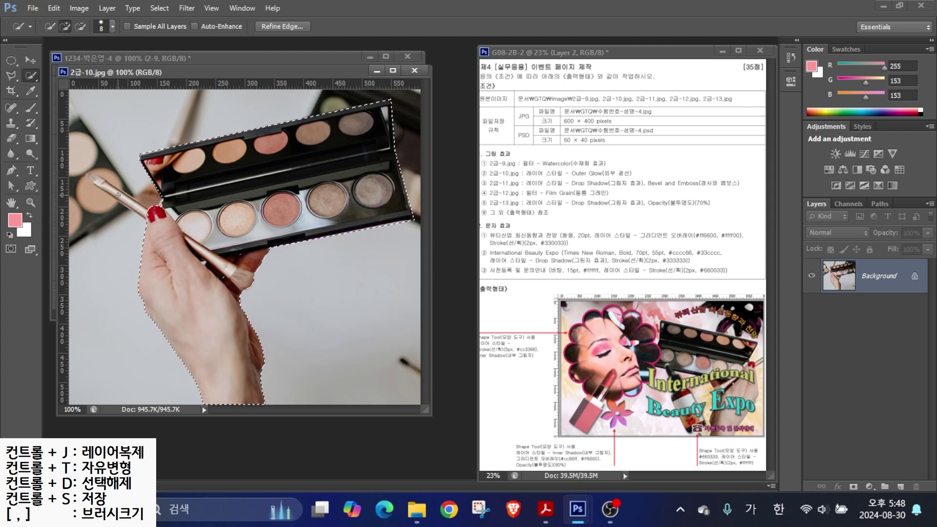
{"action": "left_click_drag", "start_coordinate": [130, 200], "coordinate": [112, 175]}
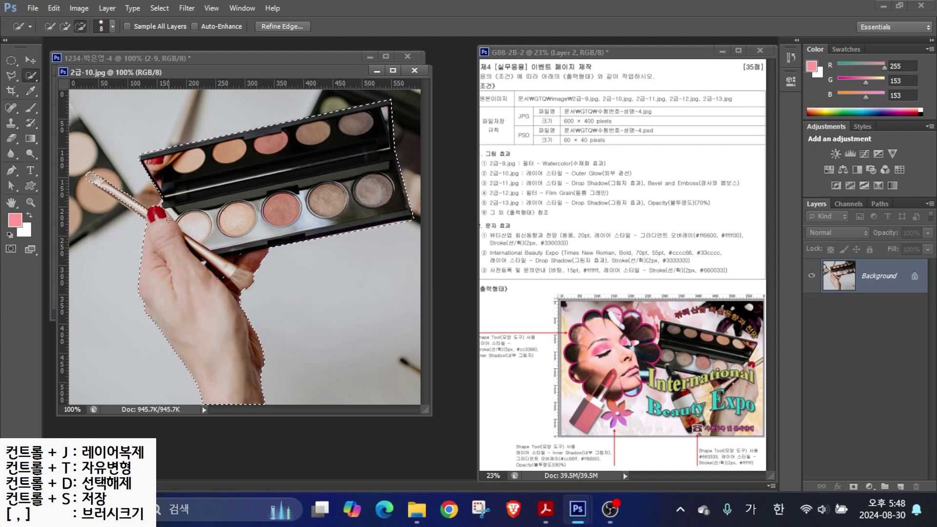
{"action": "key", "text": "l"}
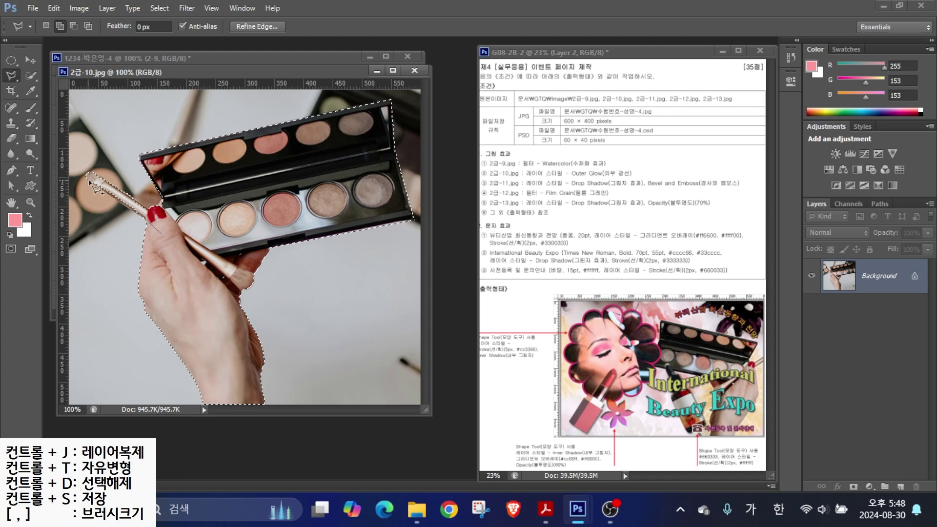
{"action": "left_click", "coordinate": [154, 227]}
{"action": "left_click", "coordinate": [160, 236]}
- Copy the palette into the composite, close the source, and name the layer 2-10
{"action": "left_click_drag", "start_coordinate": [201, 74], "coordinate": [281, 122]}
{"action": "left_click", "coordinate": [30, 62]}
{"action": "left_click_drag", "start_coordinate": [257, 253], "coordinate": [99, 218]}
{"action": "left_click", "coordinate": [495, 119]}
{"action": "double_click", "coordinate": [872, 277]}
{"action": "type", "text": "2-10"}
{"action": "key", "text": "Return"}
- Flip the palette horizontally, shrink it to about 73%, and move it up-right
{"action": "key", "text": "ctrl+t"}
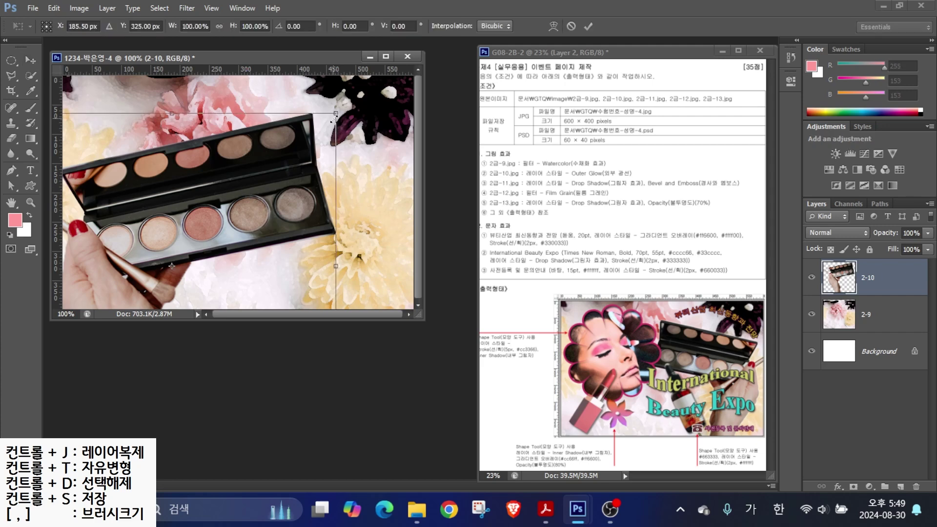
{"action": "left_click_drag", "start_coordinate": [305, 160], "coordinate": [264, 204]}
{"action": "left_click_drag", "start_coordinate": [233, 238], "coordinate": [338, 178]}
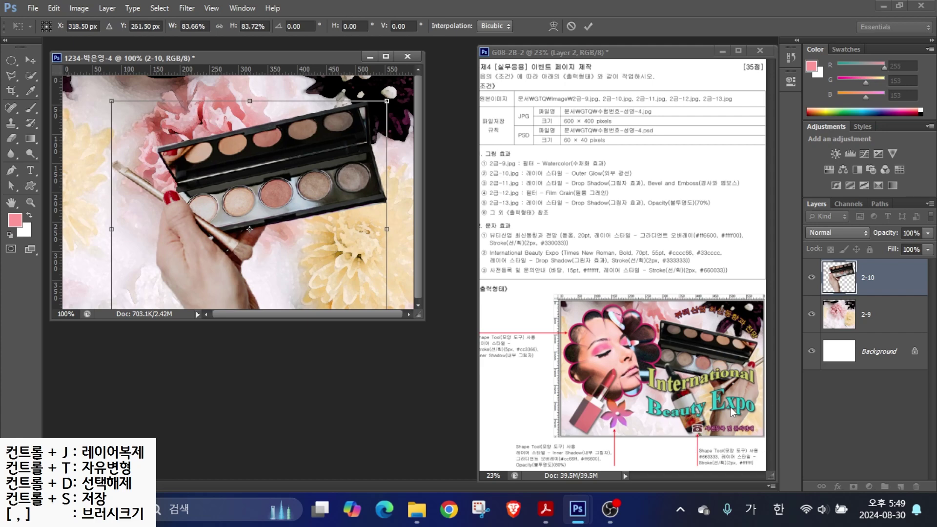
{"action": "right_click", "coordinate": [246, 195]}
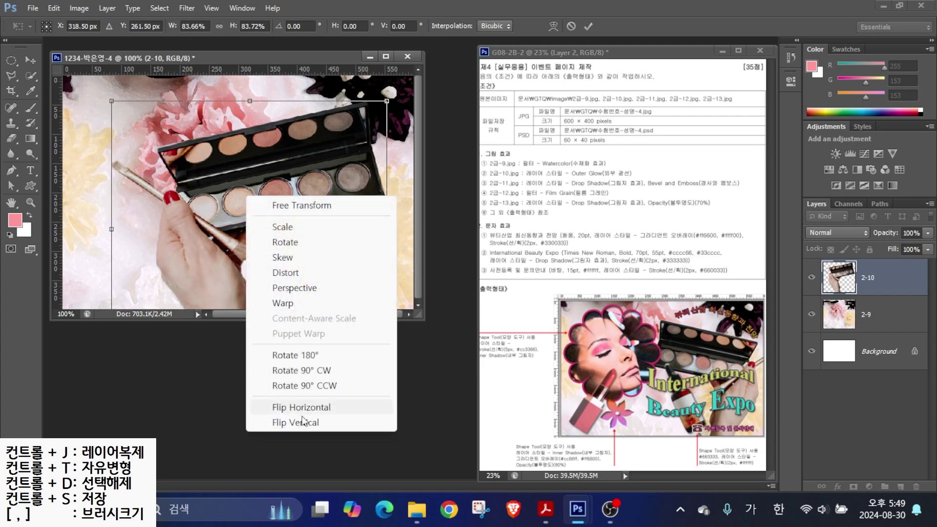
{"action": "left_click", "coordinate": [284, 408]}
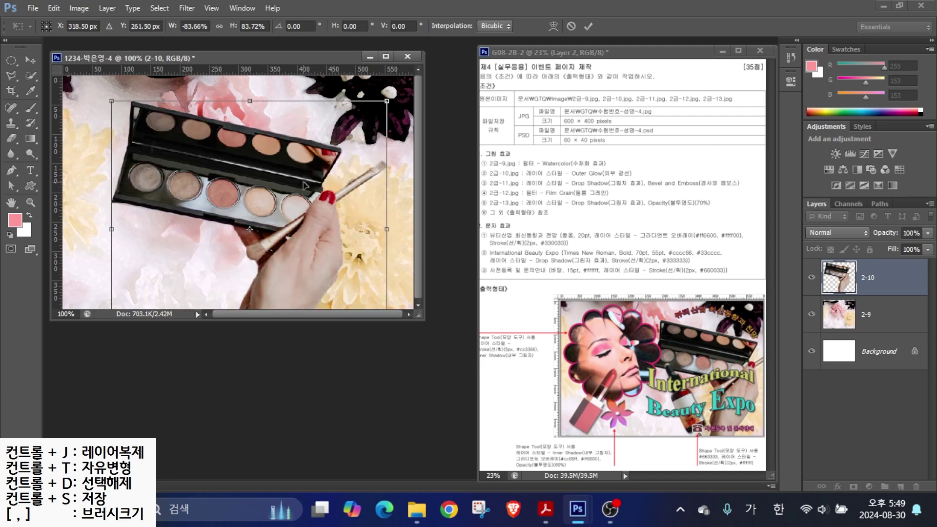
{"action": "left_click_drag", "start_coordinate": [107, 102], "coordinate": [138, 122]}
{"action": "left_click_drag", "start_coordinate": [298, 173], "coordinate": [347, 151]}
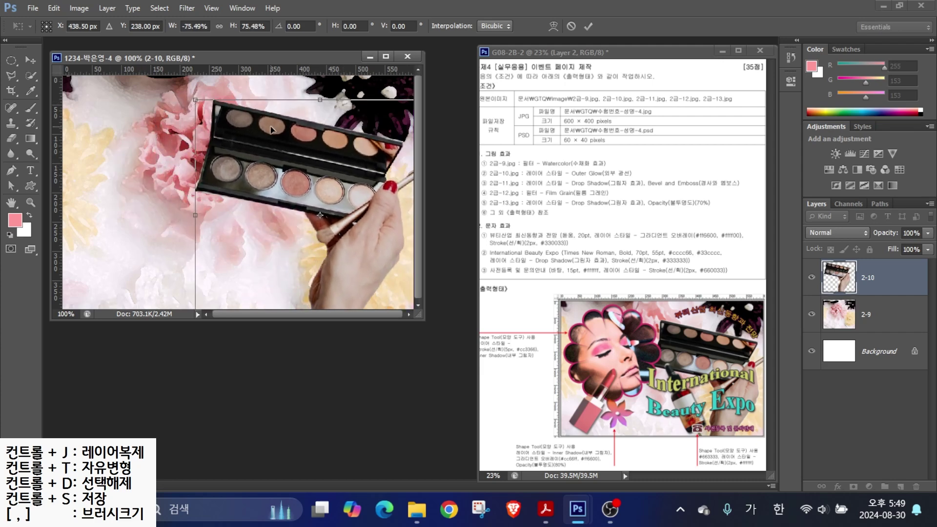
{"action": "left_click_drag", "start_coordinate": [195, 99], "coordinate": [203, 104]}
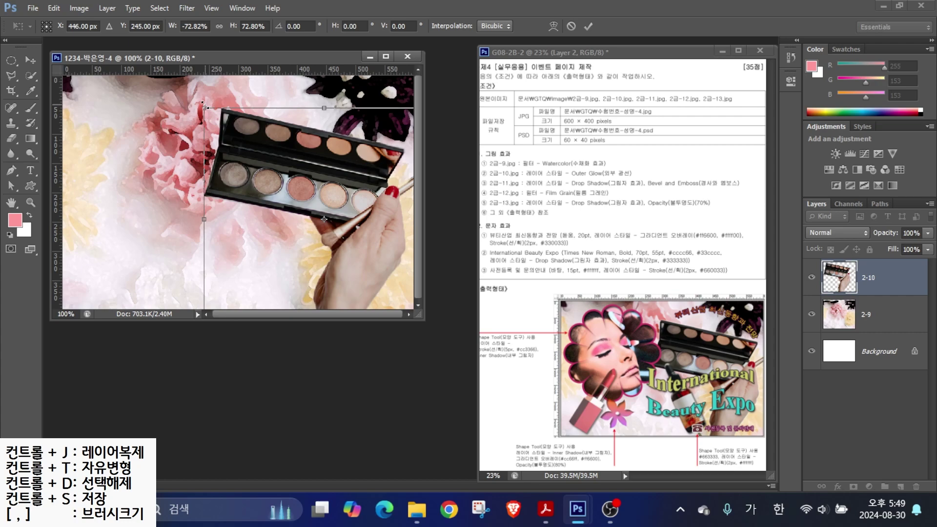
{"action": "key", "text": "Return"}
- Add an Outer Glow to layer 2-10, then select 2급-11.jpg to open
{"action": "left_click", "coordinate": [839, 486]}
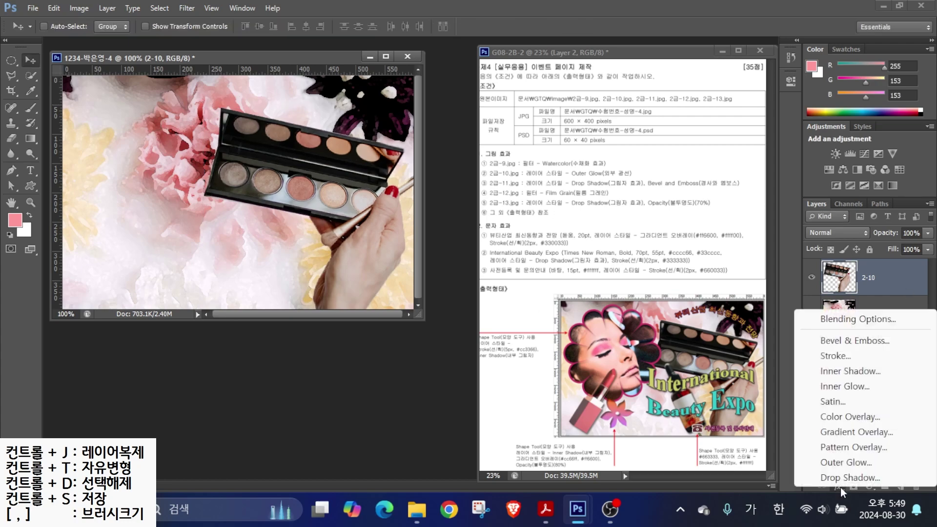
{"action": "left_click", "coordinate": [844, 462]}
{"action": "left_click", "coordinate": [515, 209]}
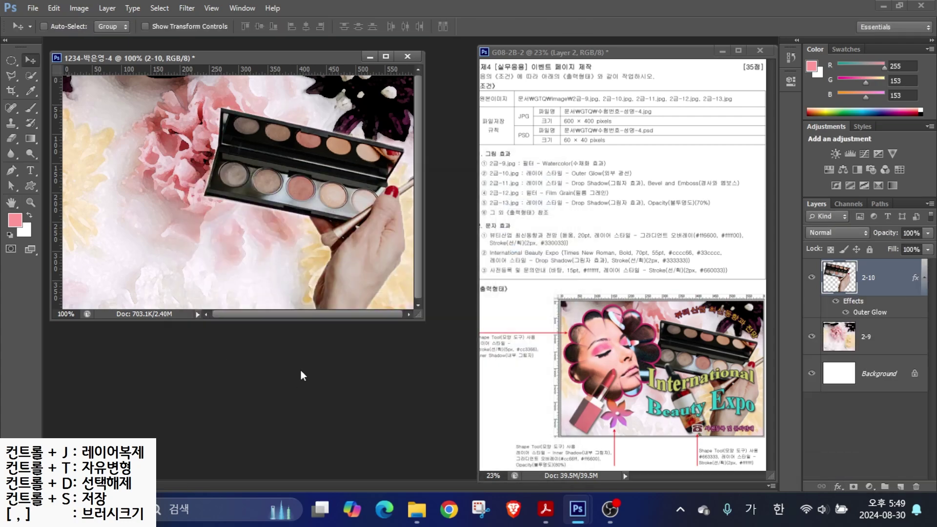
{"action": "key", "text": "ctrl+o"}
{"action": "left_click", "coordinate": [564, 137]}
- Open 2급-11.jpg and select the serum bottle including its dropper cap
{"action": "left_click", "coordinate": [727, 420]}
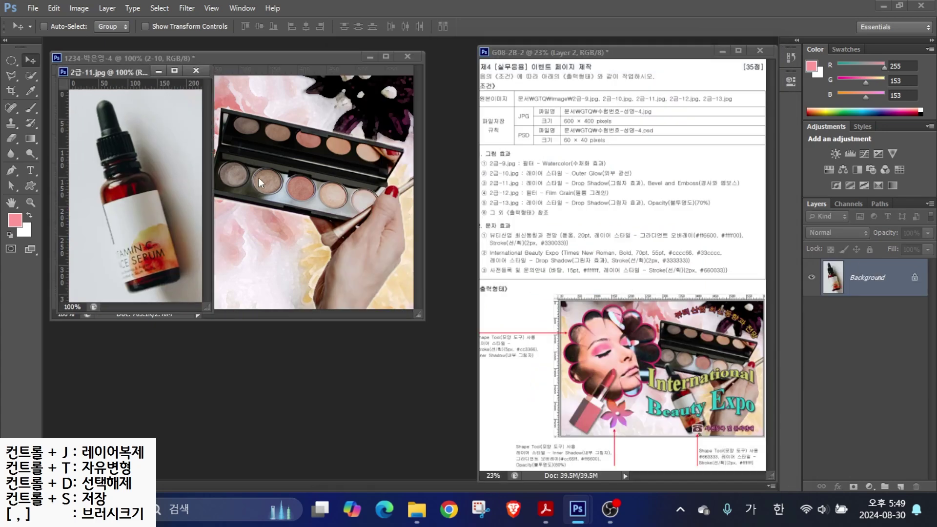
{"action": "left_click", "coordinate": [19, 77]}
{"action": "left_click", "coordinate": [101, 197]}
{"action": "left_click", "coordinate": [130, 291]}
{"action": "left_click", "coordinate": [179, 280]}
{"action": "left_click", "coordinate": [155, 180]}
{"action": "left_click", "coordinate": [132, 174]}
{"action": "left_click", "coordinate": [116, 189]}
{"action": "left_click", "coordinate": [109, 184]}
{"action": "key", "text": "w"}
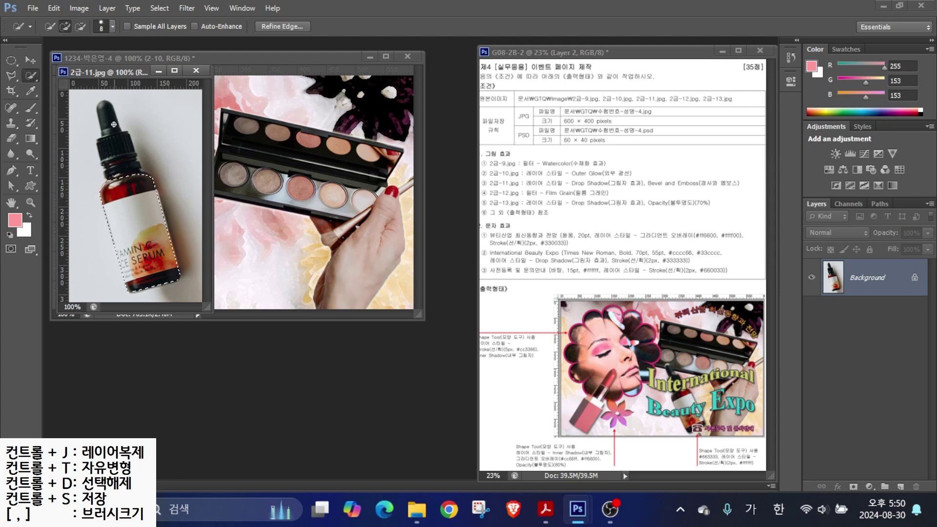
{"action": "left_click", "coordinate": [114, 125]}
- Move the bottle into the composite and name the layer 2-11
{"action": "left_click_drag", "start_coordinate": [98, 72], "coordinate": [203, 151]}
{"action": "key", "text": "v"}
{"action": "left_click_drag", "start_coordinate": [225, 254], "coordinate": [107, 193]}
{"action": "double_click", "coordinate": [857, 278]}
{"action": "type", "text": "2-11"}
{"action": "key", "text": "Return"}
- Give the 2-11 bottle a Drop Shadow and Bevel & Emboss
{"action": "left_click", "coordinate": [839, 486]}
{"action": "left_click", "coordinate": [836, 476]}
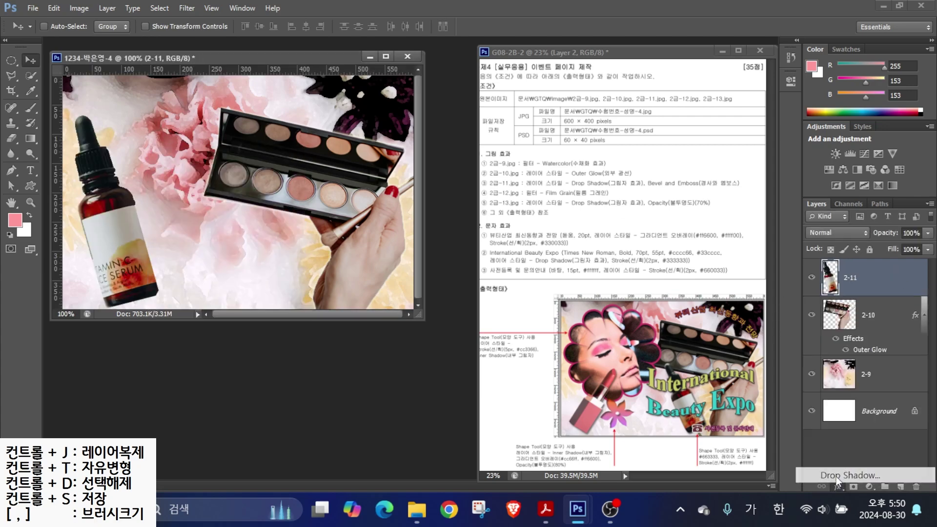
{"action": "left_click", "coordinate": [222, 231]}
{"action": "key", "text": "Return"}
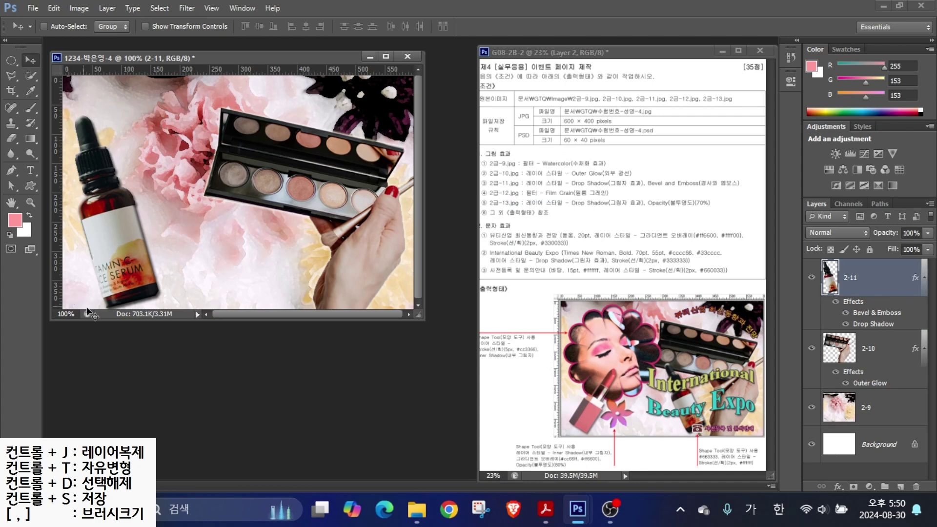
- Shrink the bottle to about 68%, centre it, and tilt it about -15°
{"action": "key", "text": "ctrl+t"}
{"action": "left_click_drag", "start_coordinate": [162, 114], "coordinate": [134, 175]}
{"action": "left_click_drag", "start_coordinate": [110, 281], "coordinate": [319, 287]}
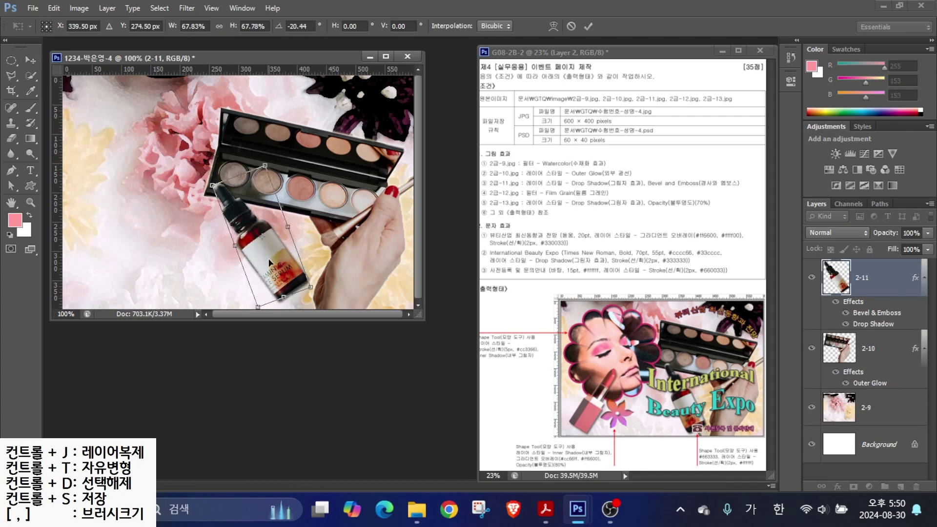
{"action": "left_click_drag", "start_coordinate": [286, 161], "coordinate": [292, 164]}
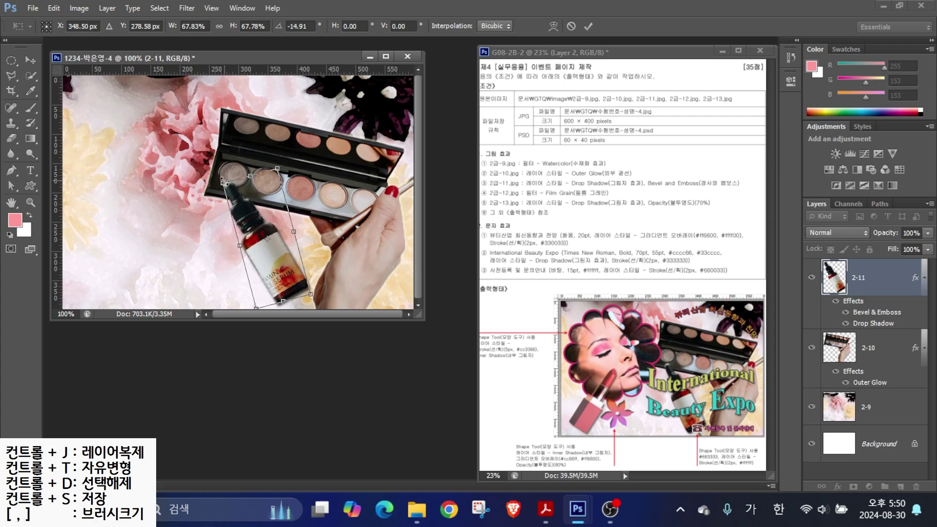
{"action": "key", "text": "Return"}
- Open 2급-12.jpg
{"action": "key", "text": "ctrl+o"}
{"action": "scroll", "coordinate": [586, 293], "scroll_direction": "down", "scroll_amount": 3}
{"action": "left_click", "coordinate": [665, 322]}
{"action": "key", "text": "Return"}
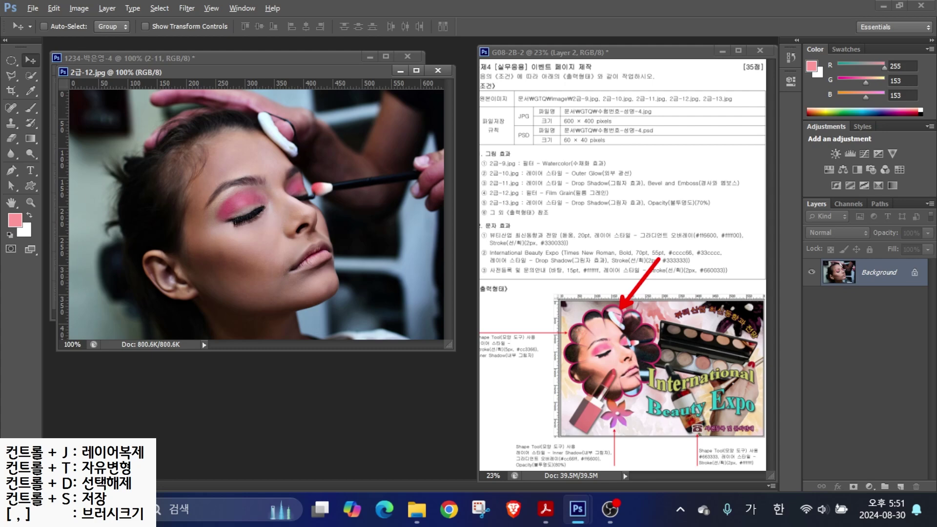
- Copy the 2급-12 model photo into the composite and close the source
{"action": "mouse_move", "coordinate": [162, 121]}
{"action": "left_mouse_down"}
{"action": "mouse_move", "coordinate": [126, 174]}
{"action": "mouse_move", "coordinate": [112, 267]}
{"action": "mouse_move", "coordinate": [199, 322]}
{"action": "mouse_move", "coordinate": [363, 265]}
{"action": "mouse_move", "coordinate": [328, 130]}
{"action": "mouse_move", "coordinate": [202, 101]}
{"action": "left_mouse_up"}
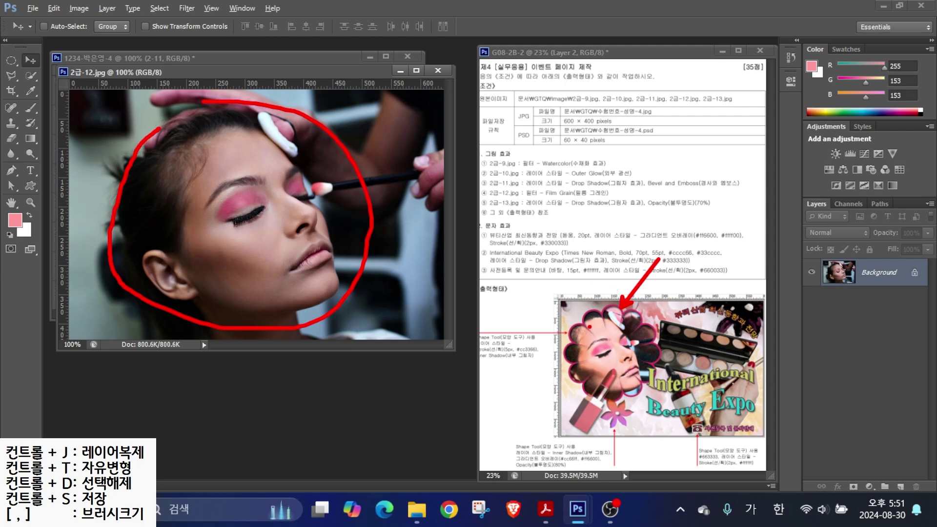
{"action": "key", "text": "Escape"}
{"action": "left_click_drag", "start_coordinate": [274, 72], "coordinate": [436, 138]}
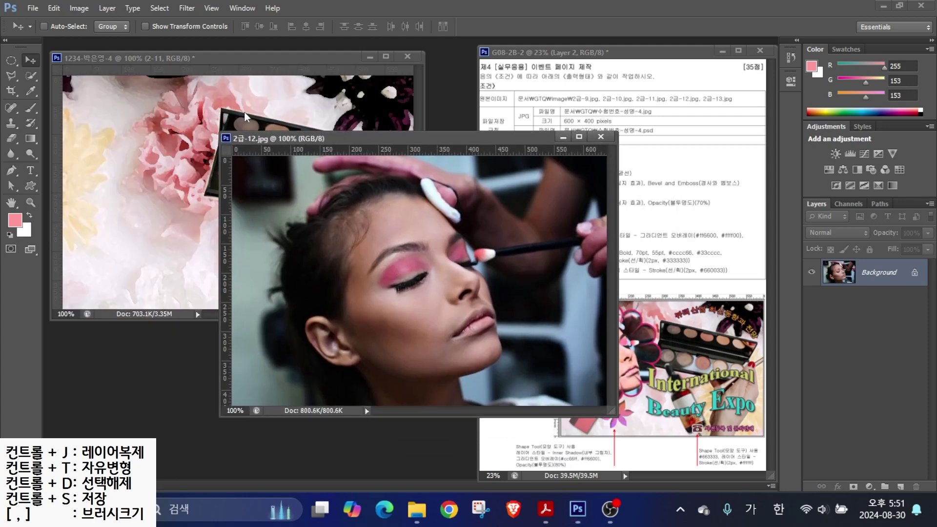
{"action": "left_click_drag", "start_coordinate": [354, 258], "coordinate": [174, 196]}
{"action": "left_click", "coordinate": [600, 136]}
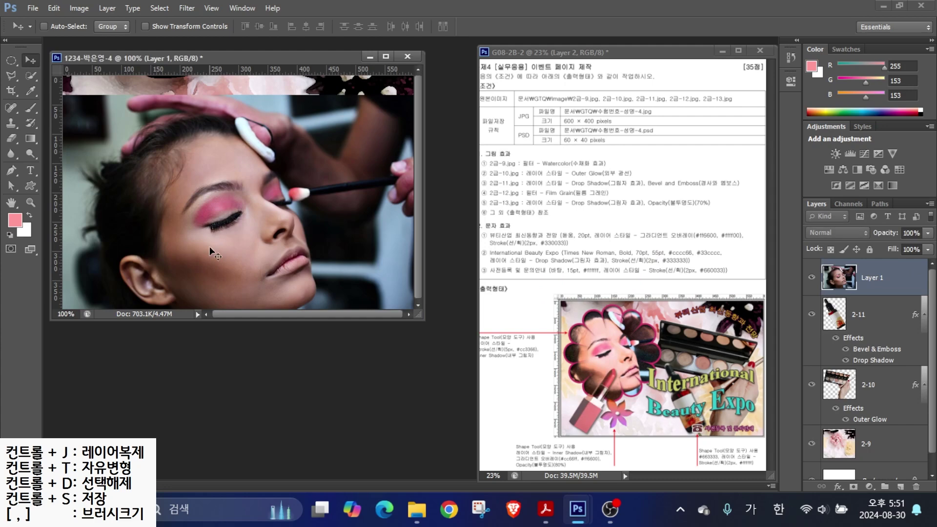
{"action": "left_click_drag", "start_coordinate": [299, 250], "coordinate": [234, 241]}
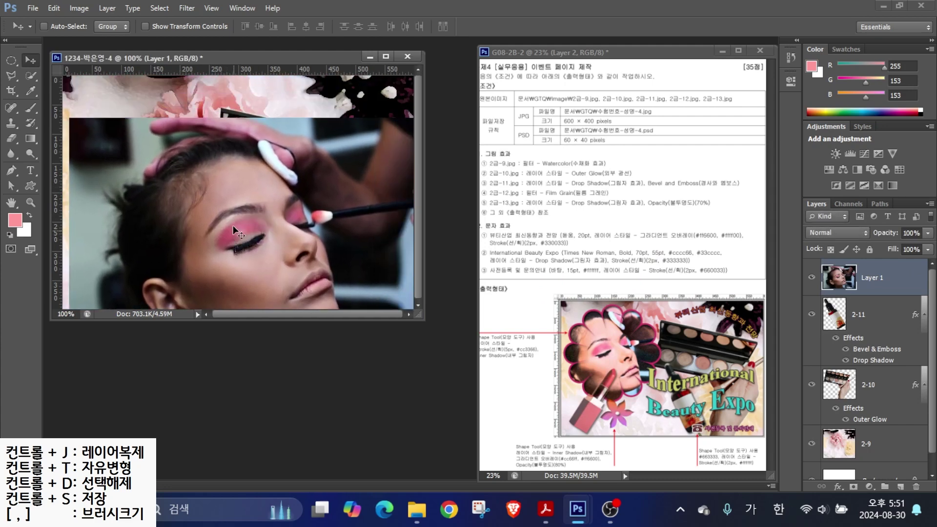
- Scale the model photo to about 70% at the upper left and name it 2-12
{"action": "key", "text": "ctrl+t"}
{"action": "left_click_drag", "start_coordinate": [70, 118], "coordinate": [179, 191]}
{"action": "left_click_drag", "start_coordinate": [283, 228], "coordinate": [205, 162]}
{"action": "key", "text": "Return"}
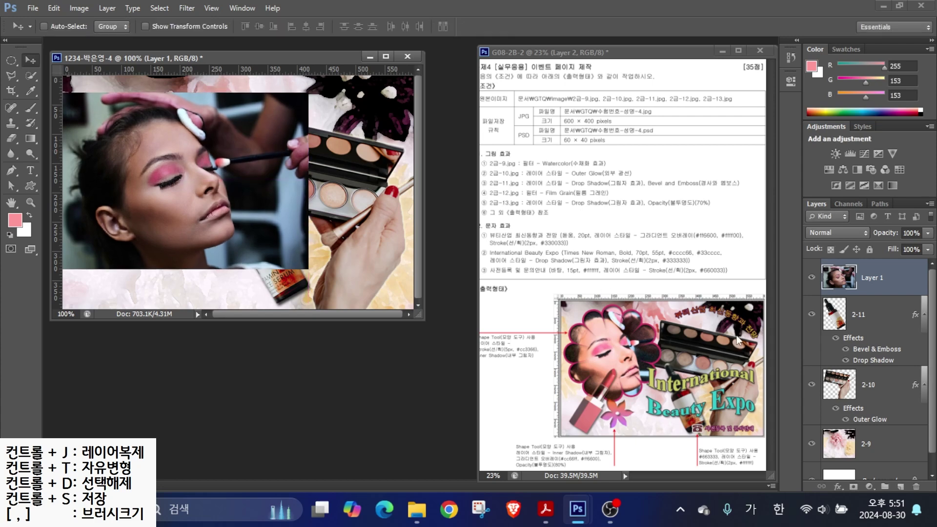
{"action": "double_click", "coordinate": [872, 278]}
{"action": "type", "text": "2-12"}
{"action": "key", "text": "Return"}
{"action": "left_click", "coordinate": [33, 188]}
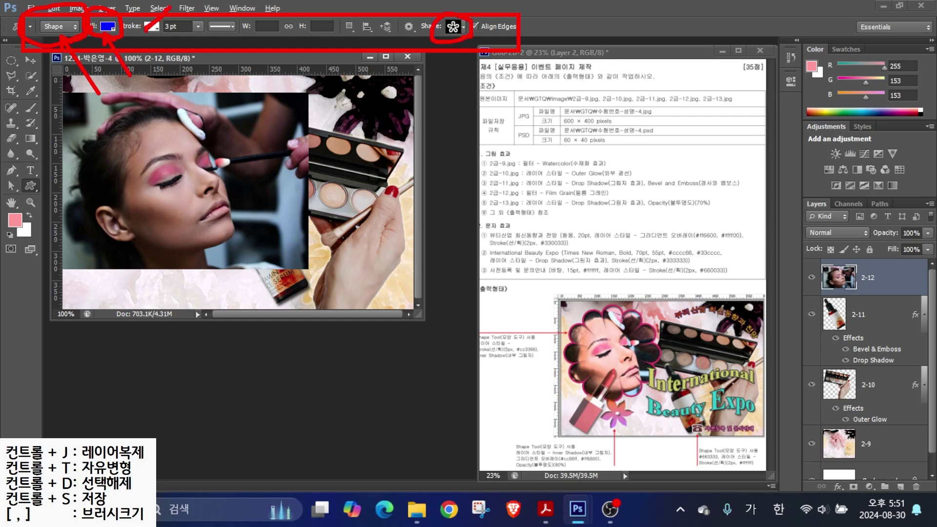
- Draw a scalloped flower custom shape over the model's face as Shape 1
{"action": "left_click", "coordinate": [465, 28]}
{"action": "scroll", "coordinate": [361, 302], "scroll_direction": "up", "scroll_amount": 1}
{"action": "scroll", "coordinate": [361, 302], "scroll_direction": "up", "scroll_amount": 2}
{"action": "double_click", "coordinate": [400, 110]}
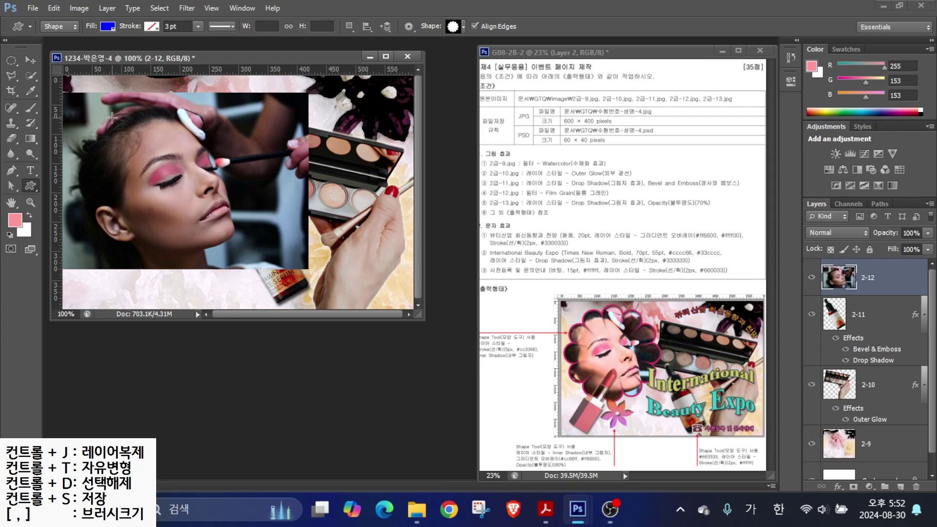
{"action": "left_click_drag", "start_coordinate": [140, 195], "coordinate": [268, 308]}
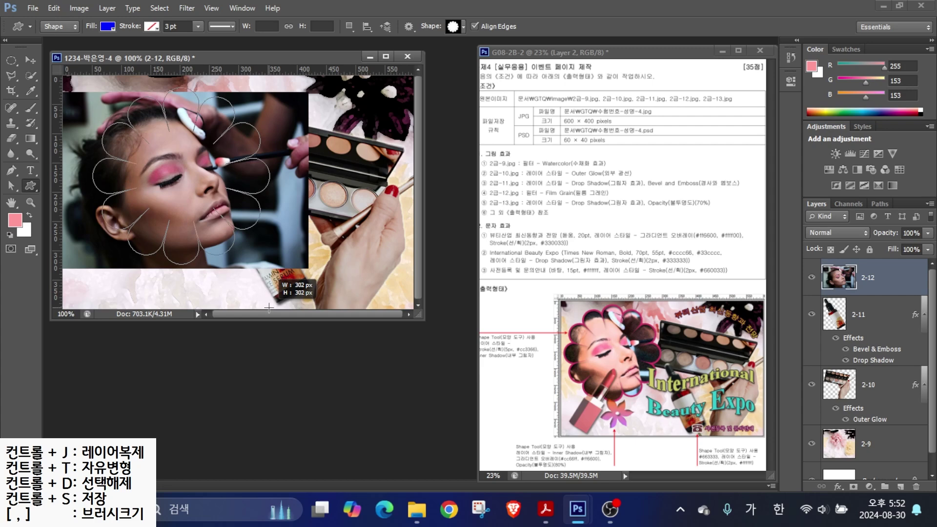
{"action": "left_click_drag", "start_coordinate": [269, 308], "coordinate": [269, 308]}
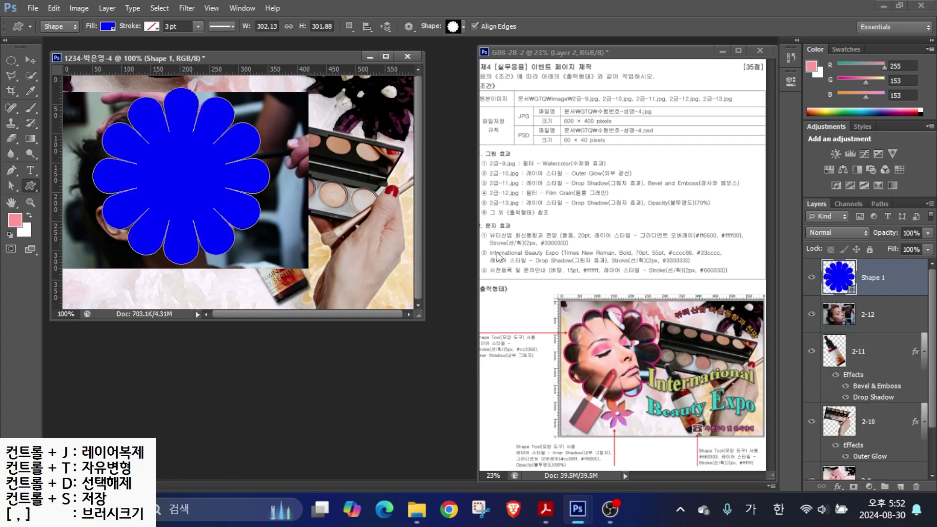
- Move layer 2-12 above the flower, clip it into the shape, and enlarge it to about 107%
{"action": "key", "text": "alt"}
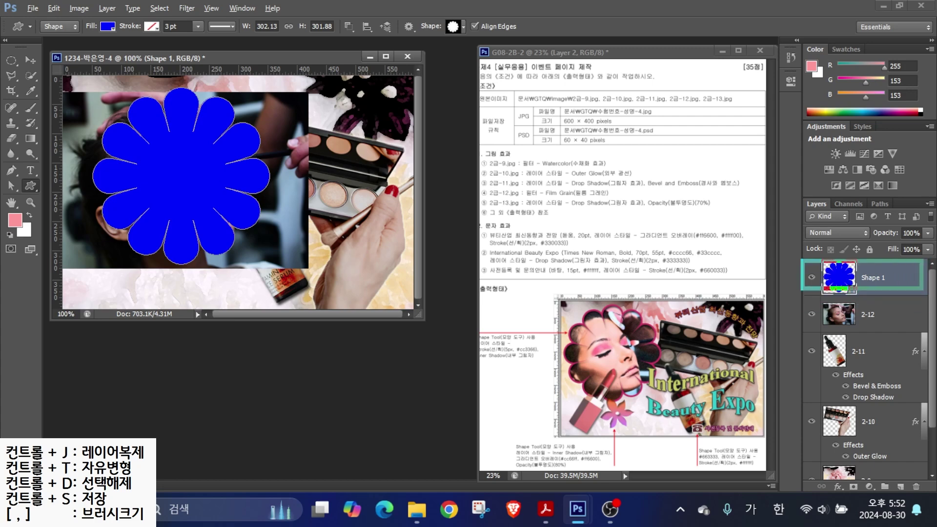
{"action": "mouse_move", "coordinate": [822, 316]}
{"action": "left_mouse_down"}
{"action": "mouse_move", "coordinate": [776, 249]}
{"action": "mouse_move", "coordinate": [812, 229]}
{"action": "left_mouse_up"}
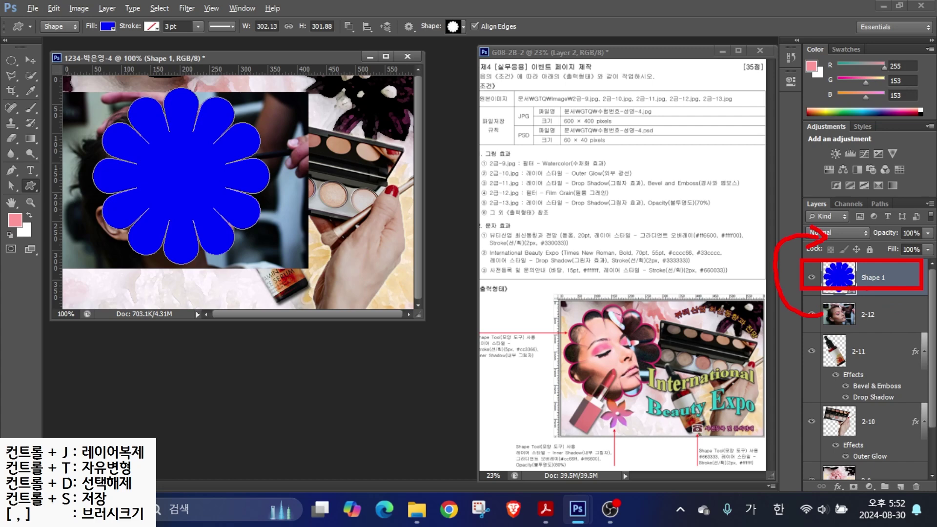
{"action": "left_click_drag", "start_coordinate": [866, 315], "coordinate": [879, 274]}
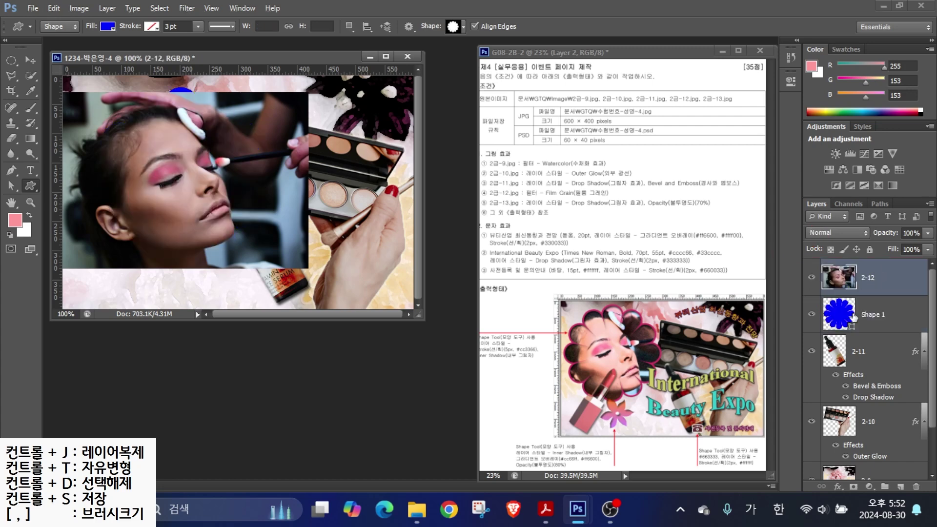
{"action": "right_click", "coordinate": [889, 274]}
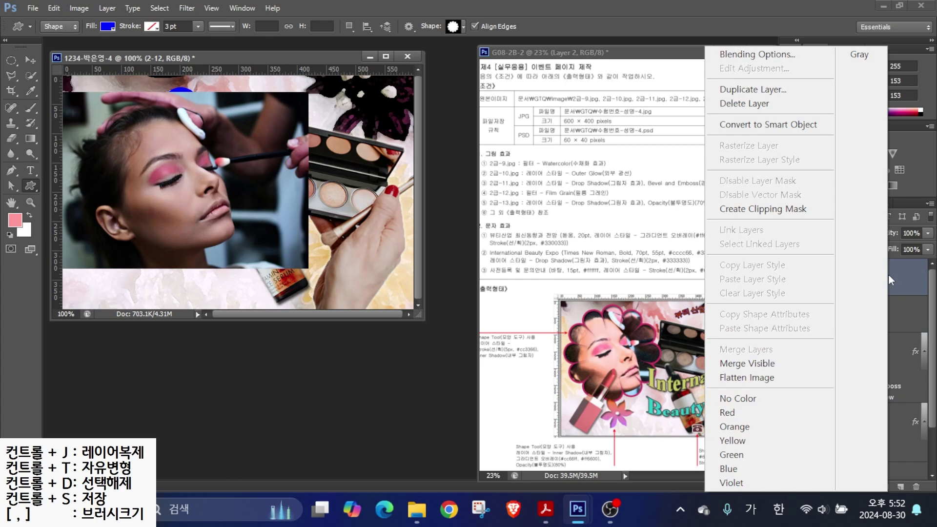
{"action": "left_click", "coordinate": [778, 210]}
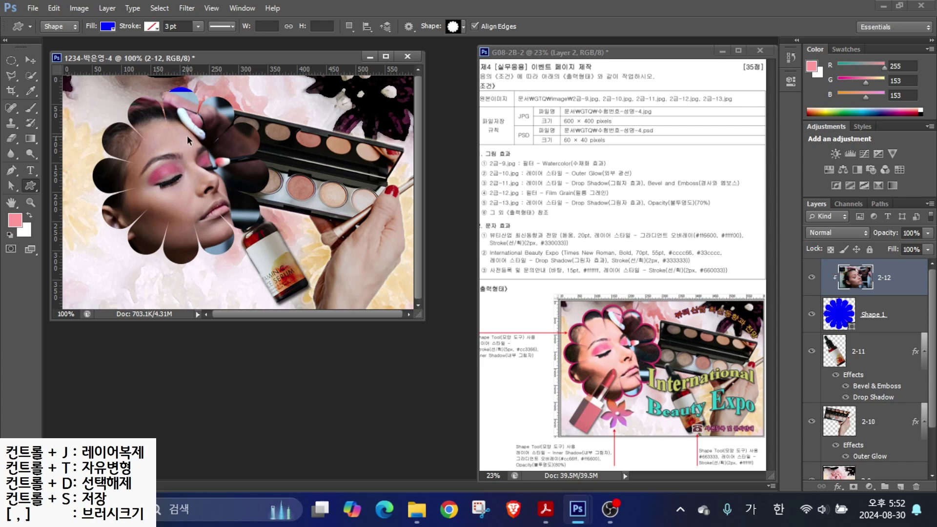
{"action": "key", "text": "ctrl+t"}
{"action": "left_click_drag", "start_coordinate": [308, 91], "coordinate": [327, 80]}
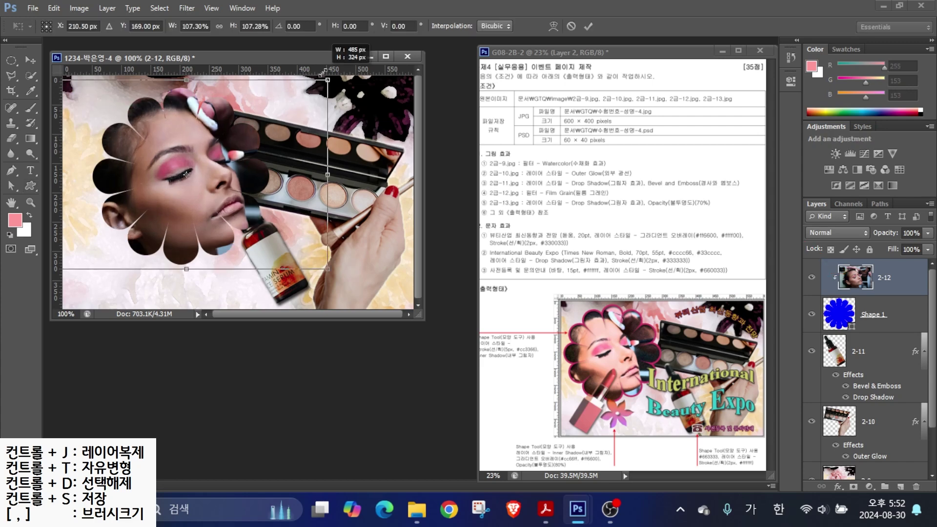
{"action": "key", "text": "Return"}
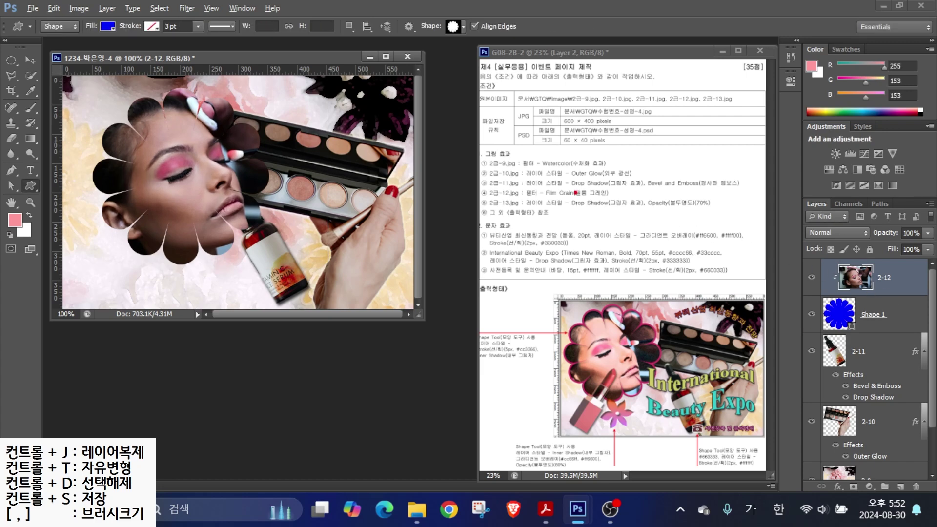
- Apply the Film Grain filter from the Filter Gallery to the clipped model photo
{"action": "left_click_drag", "start_coordinate": [518, 195], "coordinate": [648, 196]}
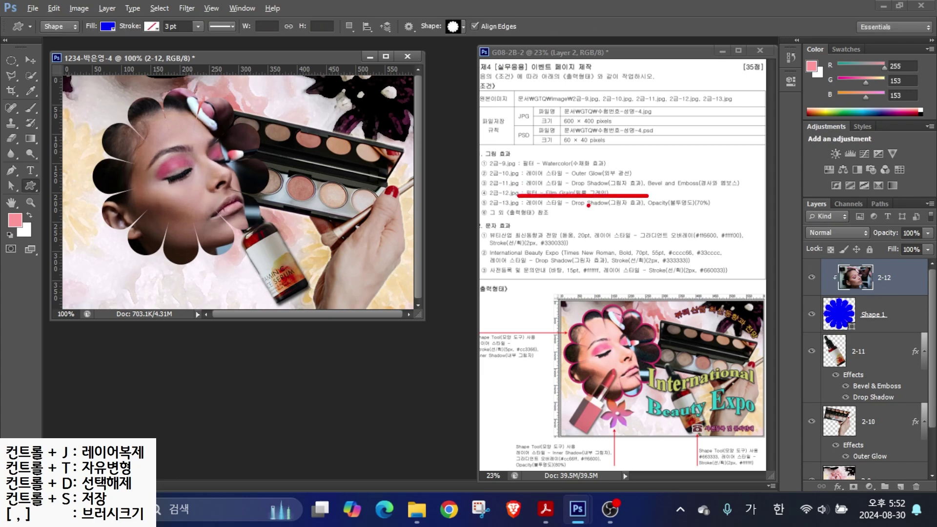
{"action": "left_click", "coordinate": [186, 7]}
{"action": "left_click", "coordinate": [200, 64]}
{"action": "left_click", "coordinate": [896, 75]}
{"action": "left_click_drag", "start_coordinate": [894, 180], "coordinate": [897, 92]}
{"action": "left_click", "coordinate": [810, 195]}
{"action": "left_click", "coordinate": [819, 33]}
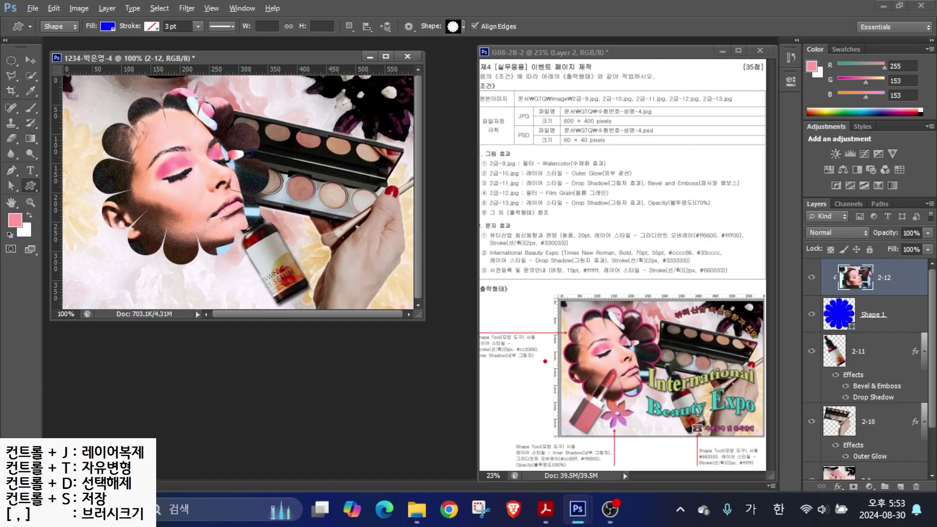
{"action": "left_click_drag", "start_coordinate": [541, 326], "coordinate": [474, 268]}
{"action": "mouse_move", "coordinate": [537, 355]}
{"action": "left_mouse_down"}
{"action": "mouse_move", "coordinate": [483, 374]}
{"action": "mouse_move", "coordinate": [504, 321]}
{"action": "mouse_move", "coordinate": [536, 375]}
{"action": "left_mouse_up"}
- Give Shape 1 a 5 px #cc3366 Stroke plus an Inner Shadow effect
{"action": "left_click", "coordinate": [869, 322]}
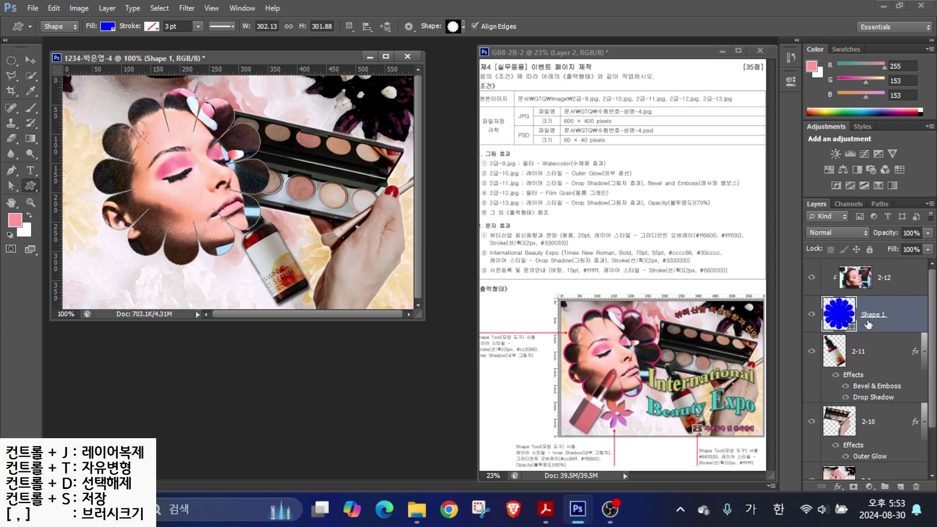
{"action": "left_click", "coordinate": [839, 487]}
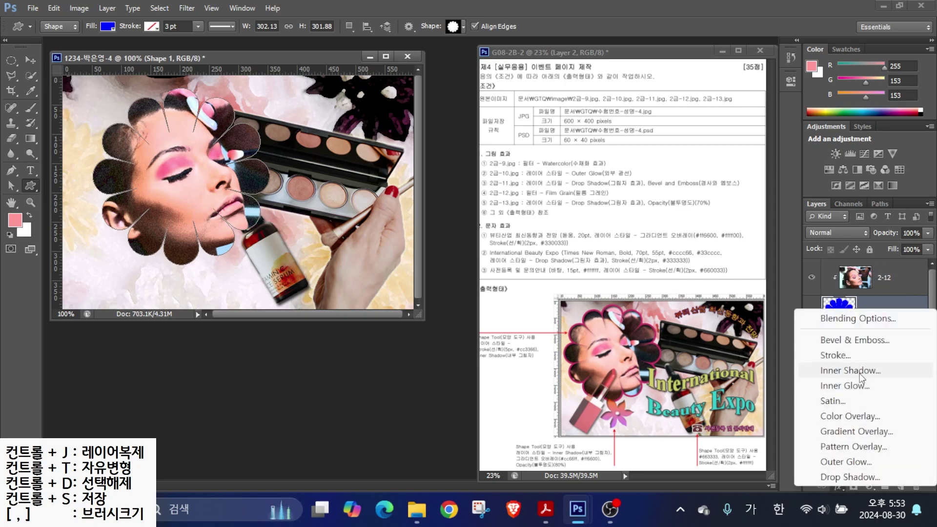
{"action": "left_click", "coordinate": [855, 359]}
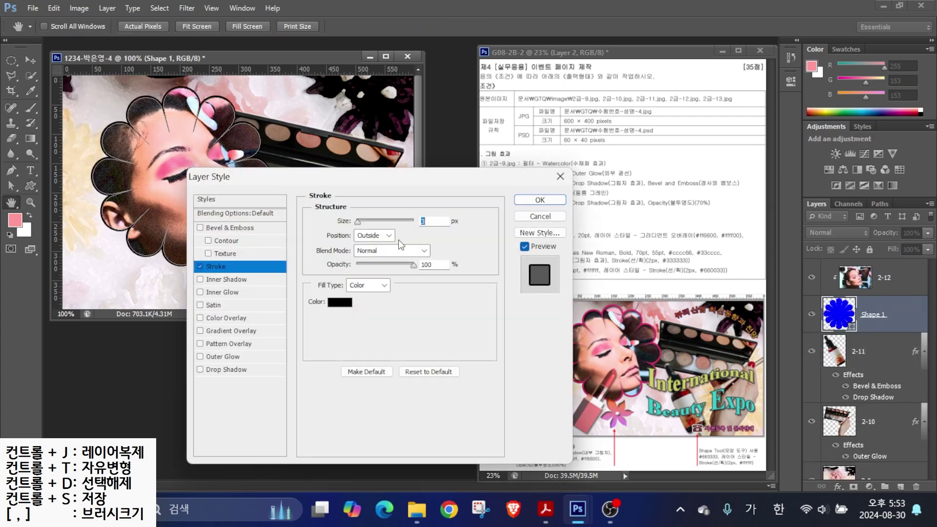
{"action": "type", "text": "5"}
{"action": "left_click", "coordinate": [339, 302]}
{"action": "type", "text": "c"}
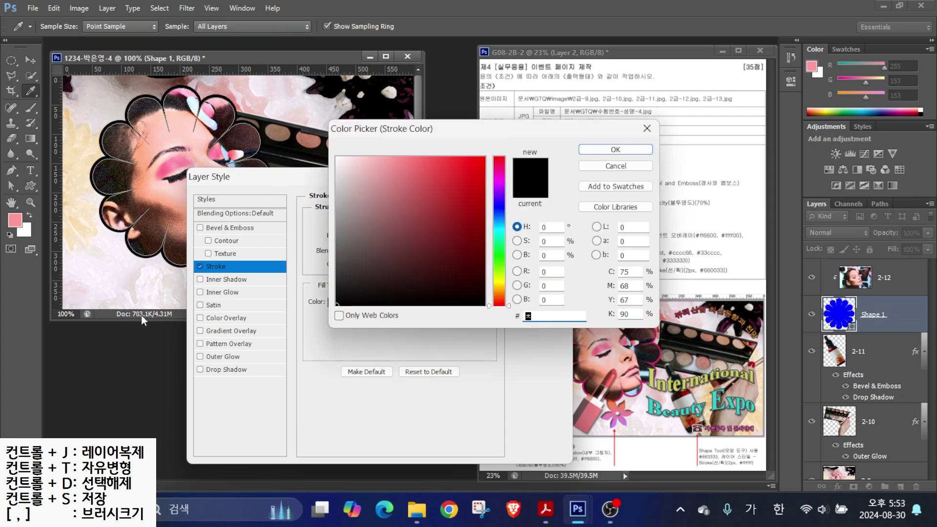
{"action": "type", "text": "c3366"}
{"action": "key", "text": "Return"}
{"action": "left_click", "coordinate": [218, 282]}
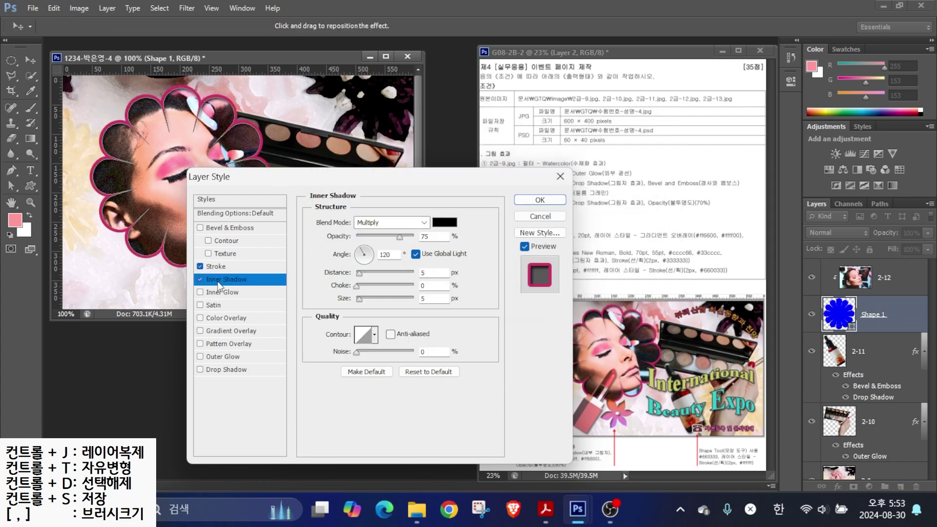
{"action": "left_click", "coordinate": [539, 200]}
{"action": "left_click", "coordinate": [891, 283]}
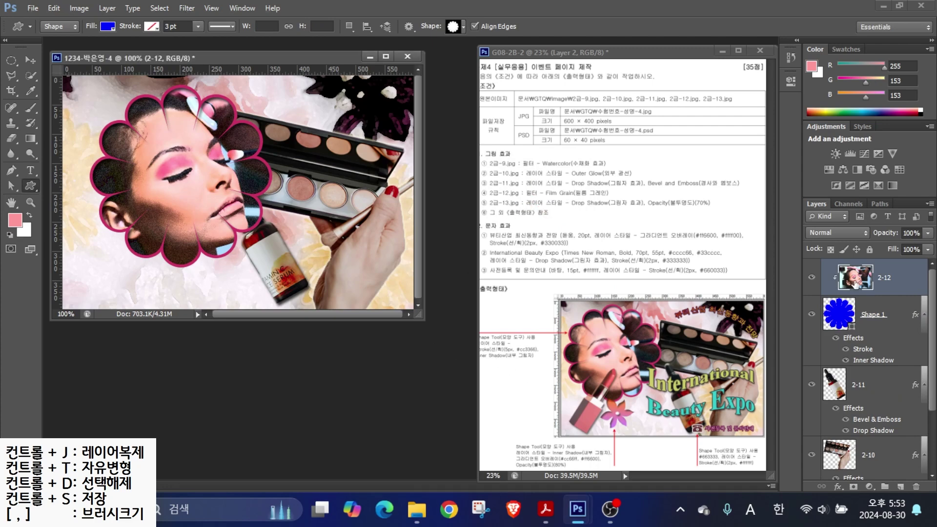
{"action": "key", "text": "alt"}
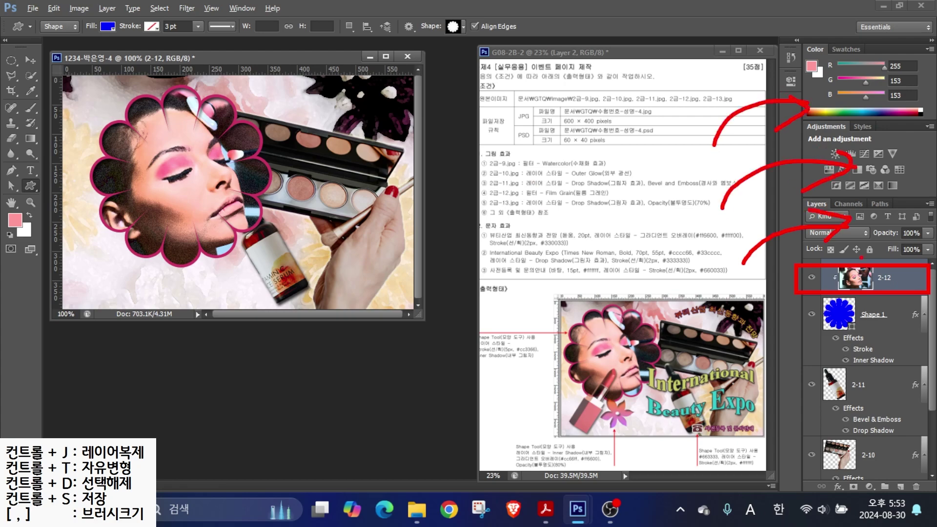
- Open the 2급-13 lipstick image and place its window beside the collage
{"action": "key", "text": "ctrl+o"}
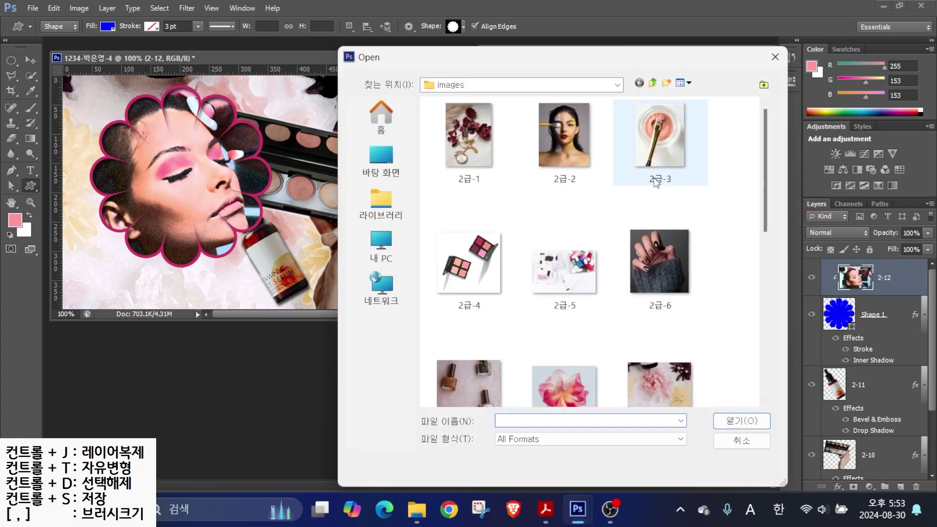
{"action": "scroll", "coordinate": [664, 293], "scroll_direction": "down", "scroll_amount": 5}
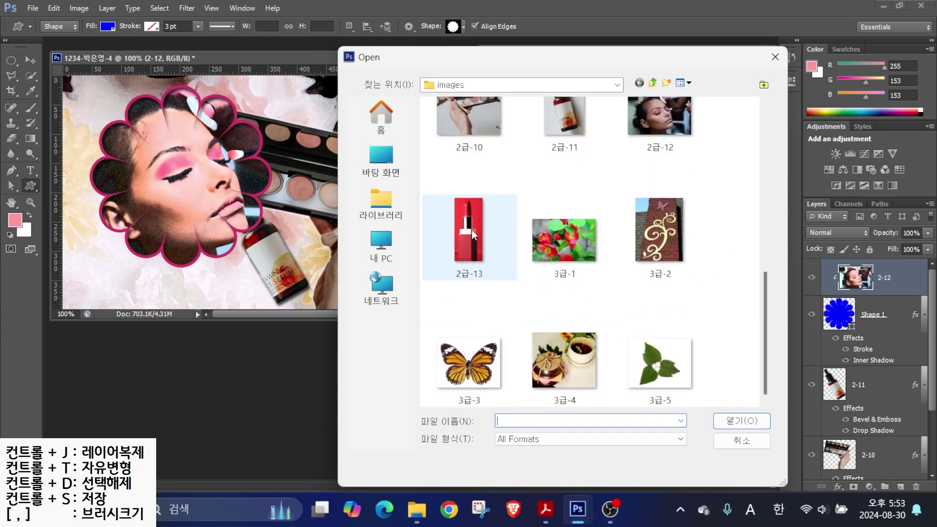
{"action": "double_click", "coordinate": [471, 230]}
{"action": "left_click_drag", "start_coordinate": [163, 85], "coordinate": [241, 102]}
- Trace the lipstick's box, cap, tube and tip with the Polygonal Lasso into a closed selection
{"action": "left_click", "coordinate": [12, 75]}
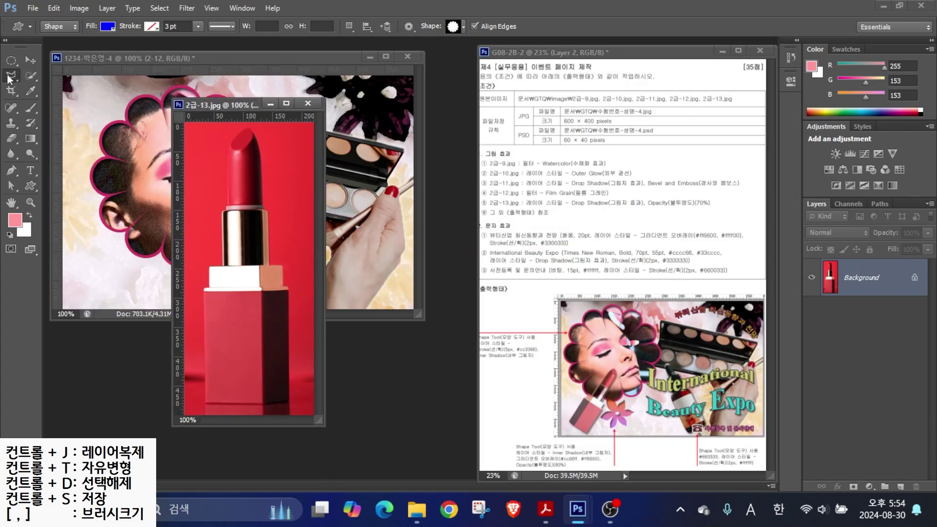
{"action": "left_click", "coordinate": [264, 404]}
{"action": "left_click", "coordinate": [288, 400]}
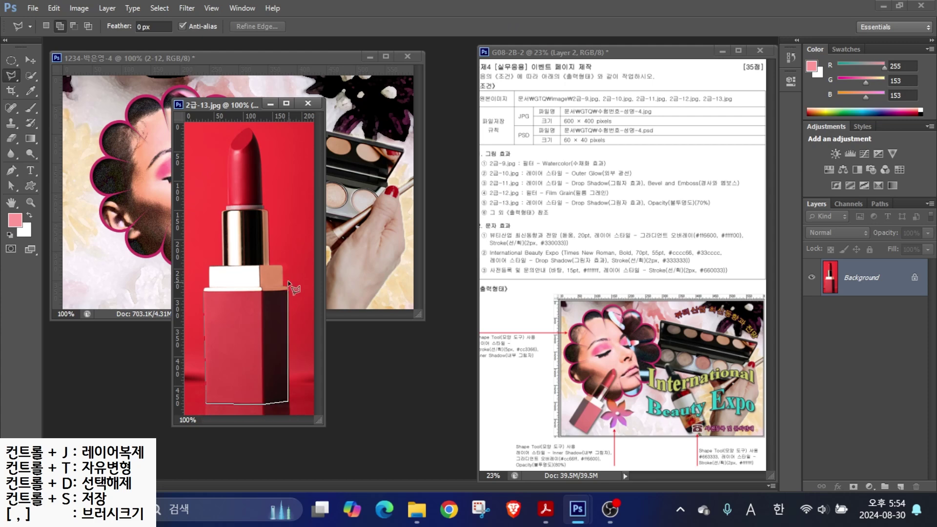
{"action": "left_click", "coordinate": [288, 288]}
{"action": "left_click", "coordinate": [287, 266]}
{"action": "left_click", "coordinate": [269, 265]}
{"action": "left_click", "coordinate": [269, 209]}
{"action": "left_click", "coordinate": [260, 141]}
{"action": "left_click", "coordinate": [249, 128]}
{"action": "left_click", "coordinate": [232, 146]}
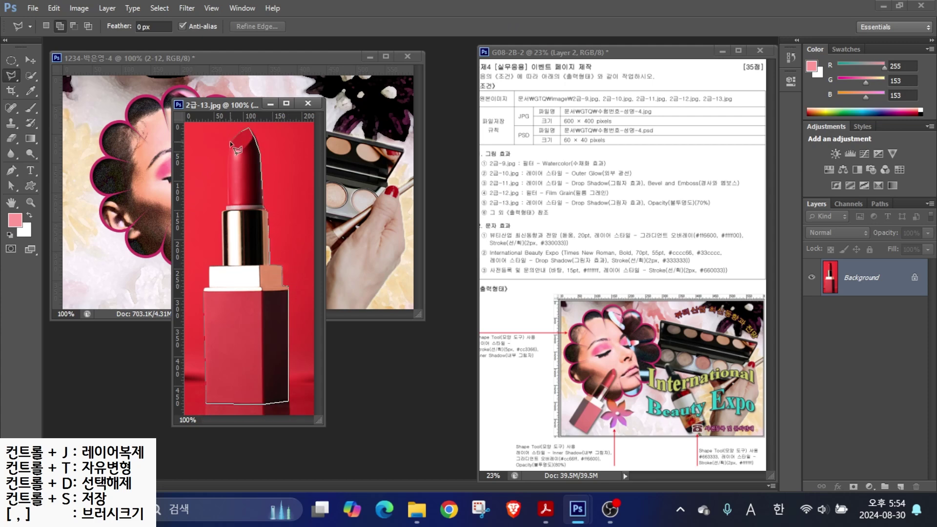
{"action": "left_click", "coordinate": [228, 208]}
{"action": "left_click", "coordinate": [222, 211]}
{"action": "left_click", "coordinate": [222, 264]}
{"action": "left_click", "coordinate": [210, 266]}
{"action": "left_click", "coordinate": [206, 290]}
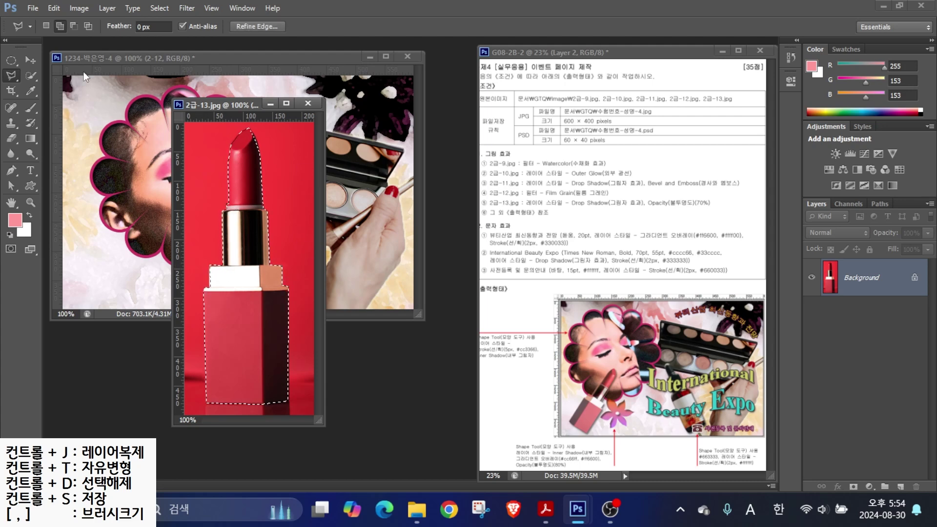
{"action": "left_click", "coordinate": [31, 76]}
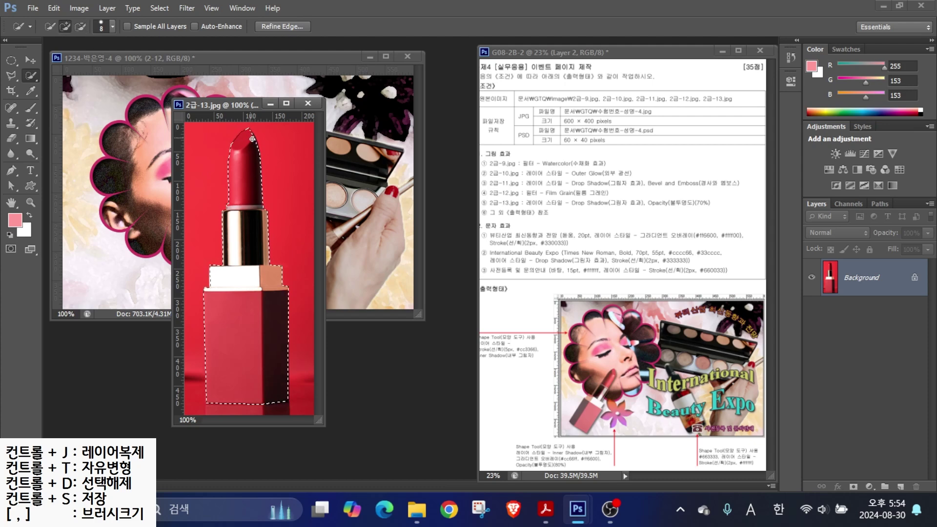
{"action": "left_click", "coordinate": [31, 60]}
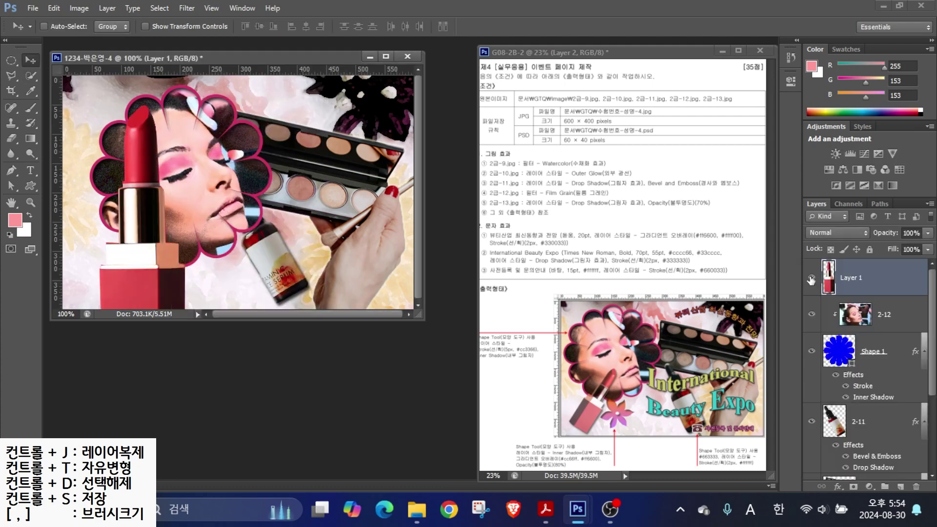
- Rename the new lipstick layer to 2-13
{"action": "double_click", "coordinate": [851, 277]}
{"action": "type", "text": "2"}
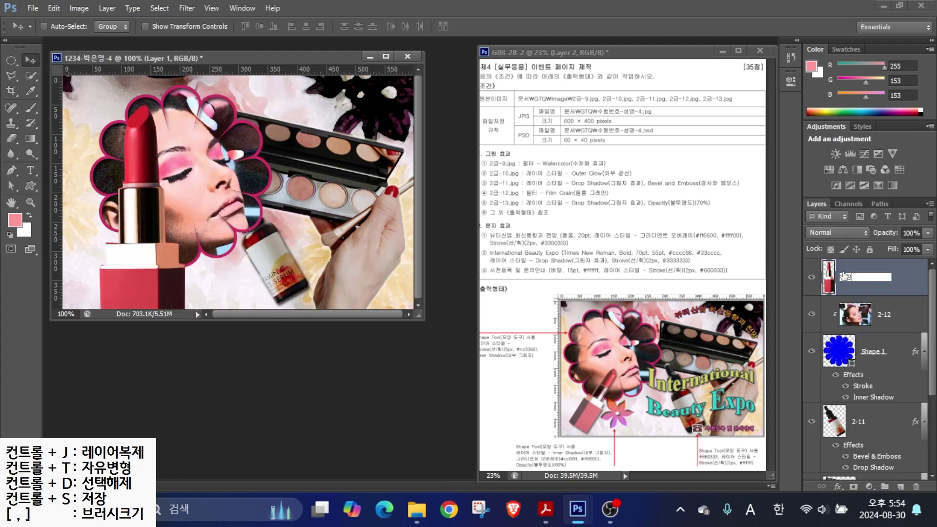
{"action": "type", "text": "-13"}
{"action": "key", "text": "Return"}
- Shrink the lipstick to about 43%, tilt it about 29 degrees, and flip it vertically at the lower left
{"action": "key", "text": "ctrl+t"}
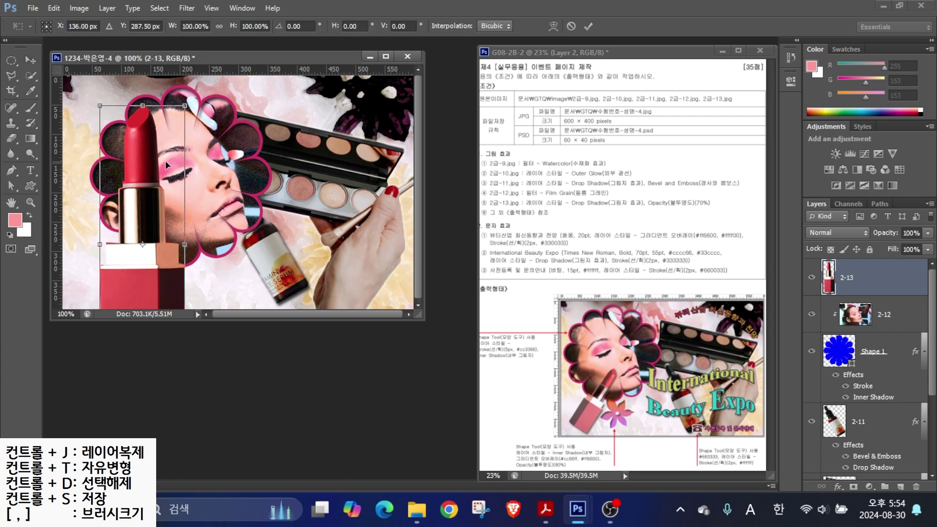
{"action": "left_click_drag", "start_coordinate": [184, 244], "coordinate": [139, 217]}
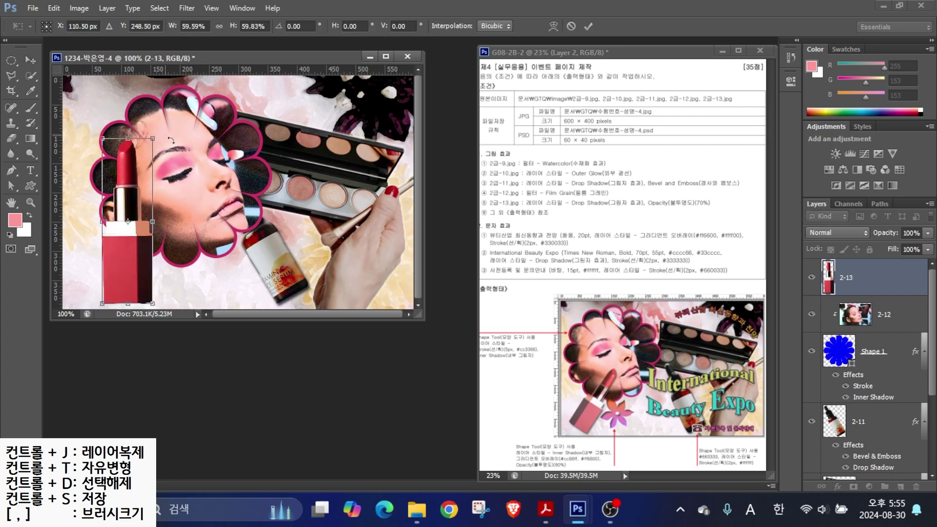
{"action": "left_click_drag", "start_coordinate": [171, 140], "coordinate": [202, 164]}
{"action": "right_click", "coordinate": [143, 201]}
{"action": "left_click", "coordinate": [190, 413]}
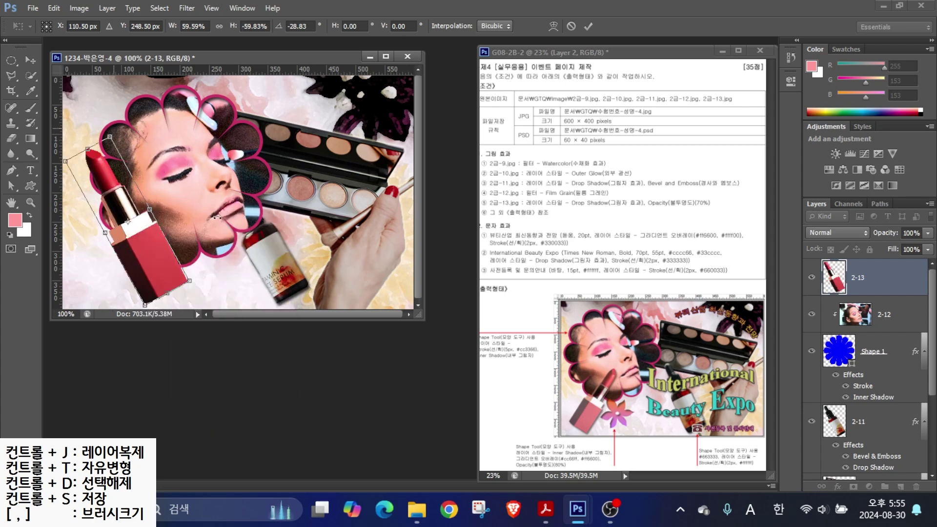
{"action": "left_click_drag", "start_coordinate": [129, 212], "coordinate": [147, 210]}
{"action": "left_click_drag", "start_coordinate": [167, 135], "coordinate": [153, 179]}
{"action": "left_click_drag", "start_coordinate": [148, 272], "coordinate": [142, 268]}
{"action": "key", "text": "Return"}
- Move the 2-12 face and Shape 1 frame about 40 px left and shrink them by about 10%
{"action": "left_click", "coordinate": [878, 314]}
{"action": "left_click", "coordinate": [842, 349], "text": "shift"}
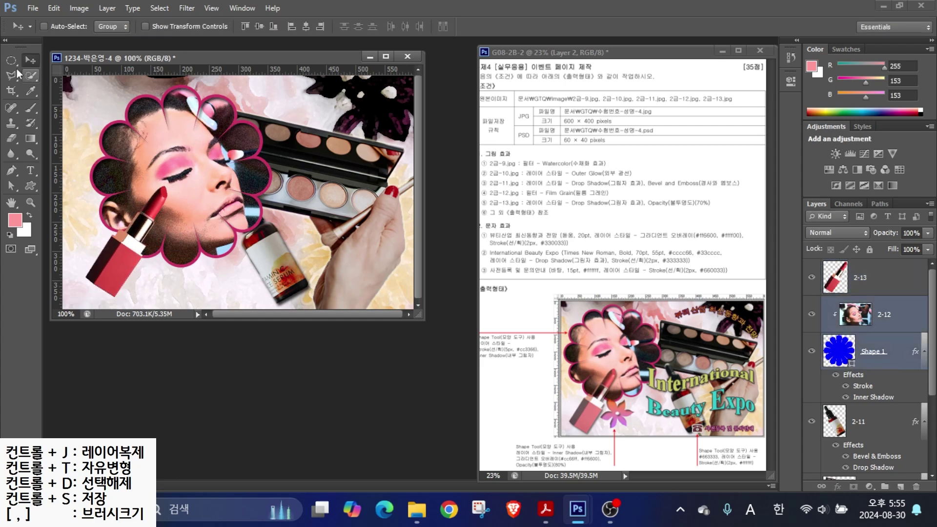
{"action": "left_click_drag", "start_coordinate": [111, 167], "coordinate": [92, 161]}
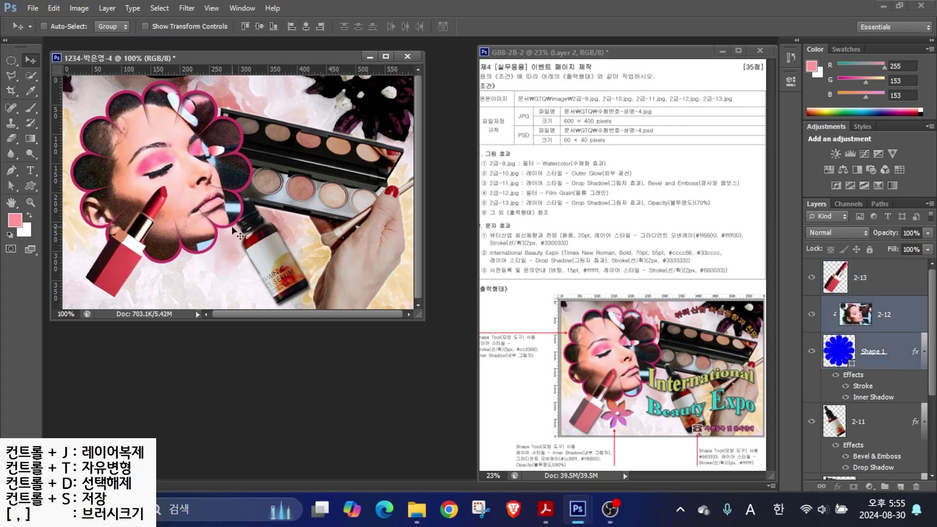
{"action": "key", "text": "ctrl+t"}
{"action": "left_click_drag", "start_coordinate": [306, 260], "coordinate": [282, 239]}
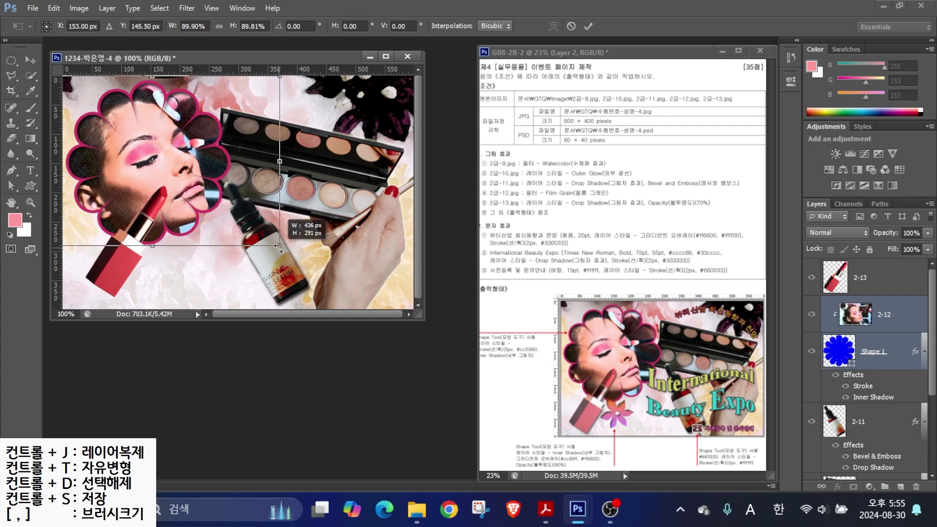
{"action": "key", "text": "Return"}
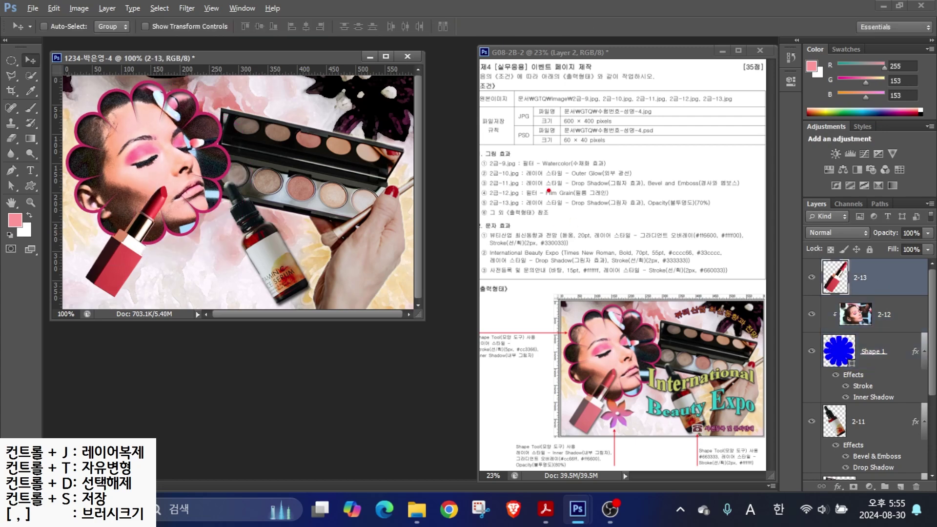
{"action": "left_click_drag", "start_coordinate": [593, 194], "coordinate": [580, 158]}
{"action": "left_click_drag", "start_coordinate": [700, 192], "coordinate": [729, 151]}
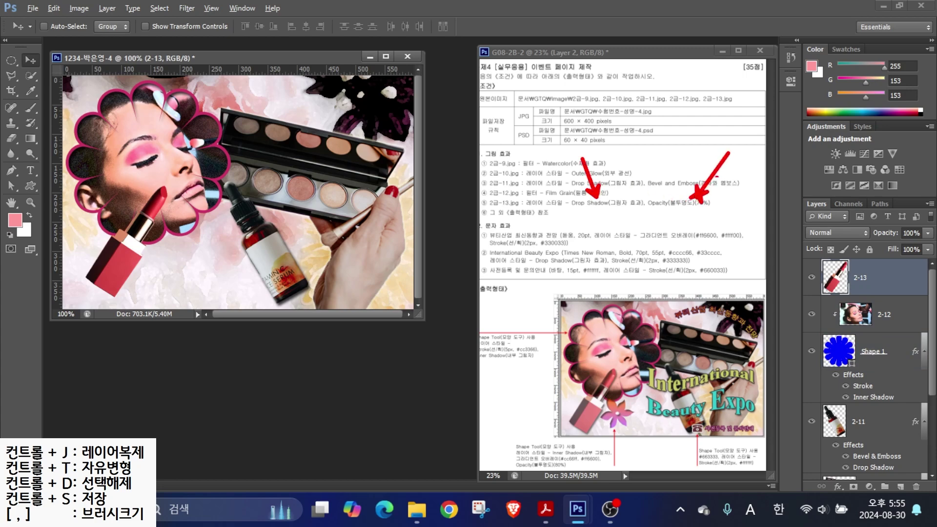
{"action": "left_click", "coordinate": [835, 486]}
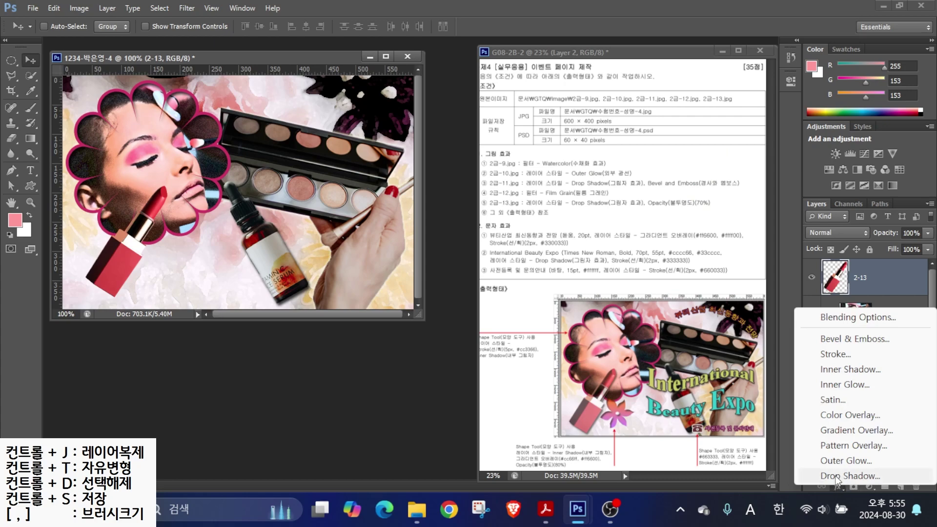
- Add a default Drop Shadow to layer 2-13 and set its opacity to 70%
{"action": "left_click", "coordinate": [835, 476]}
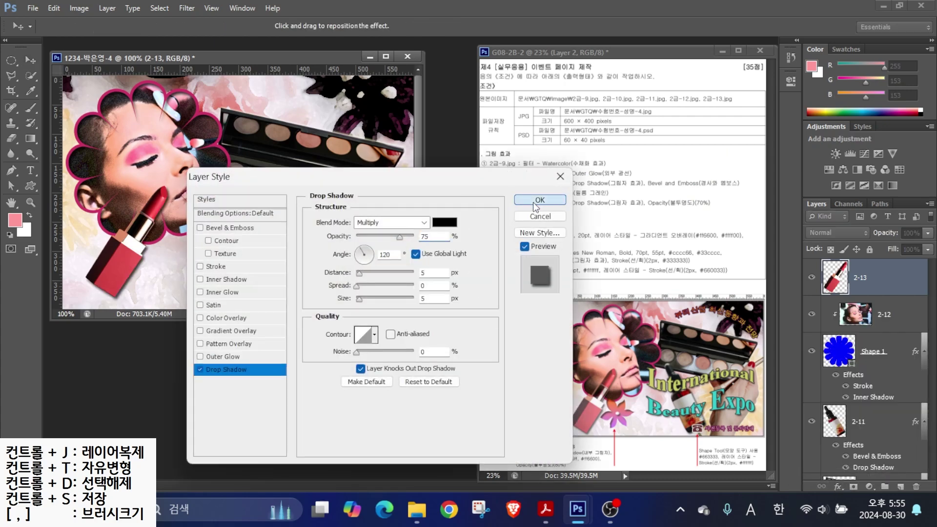
{"action": "left_click", "coordinate": [533, 200]}
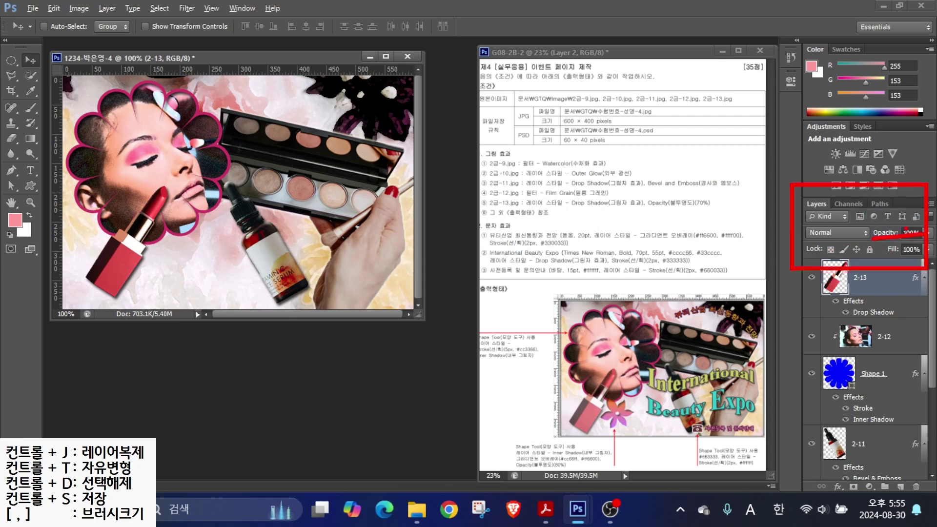
{"action": "left_click", "coordinate": [908, 233]}
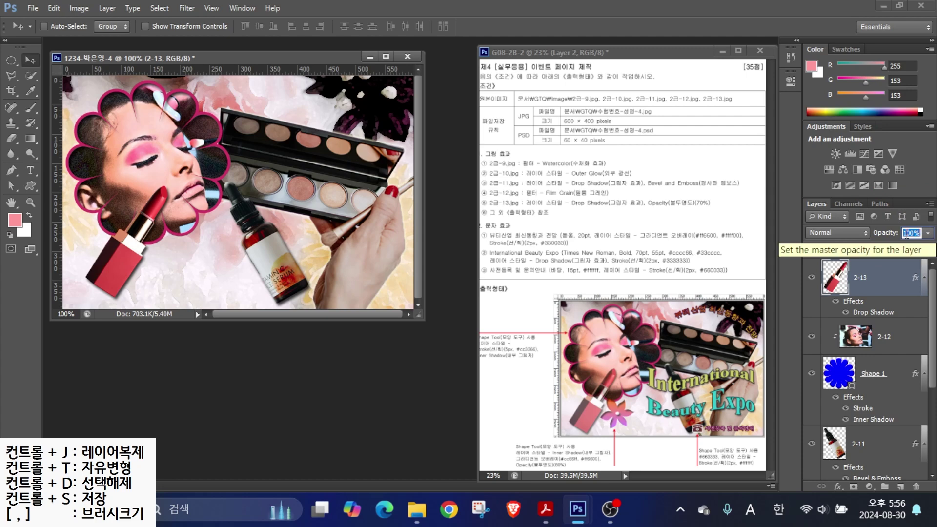
{"action": "type", "text": "70"}
{"action": "key", "text": "Return"}
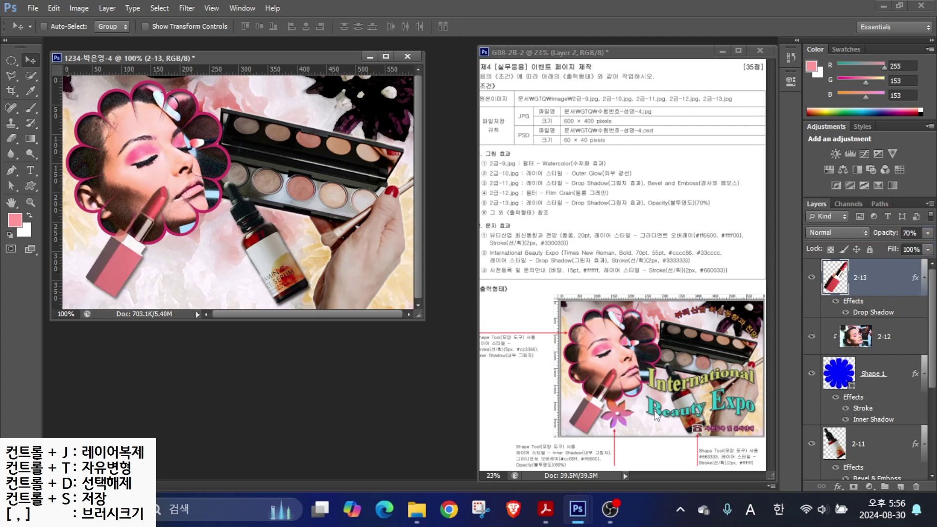
{"action": "left_click_drag", "start_coordinate": [615, 429], "coordinate": [577, 516]}
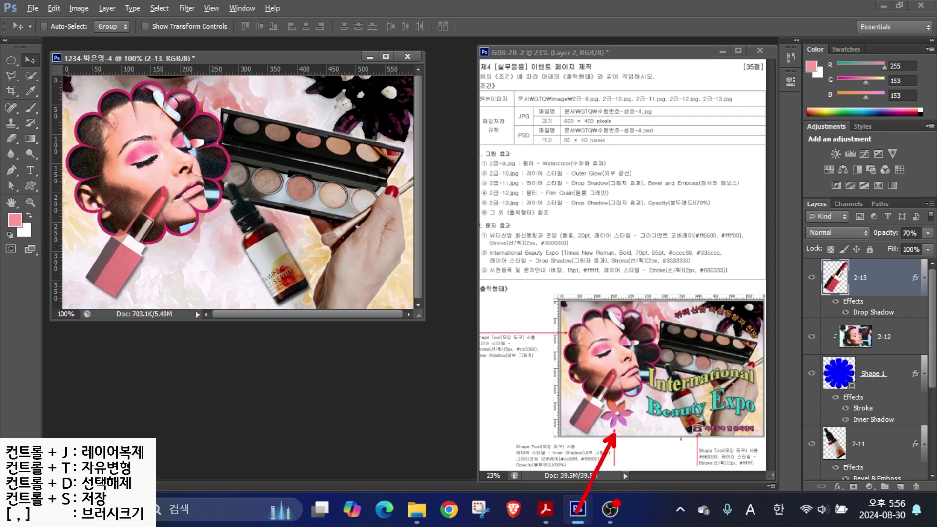
- Select the Custom Shape tool in Shape layer mode, leaving fill and stroke unchanged
{"action": "key", "text": "Escape"}
{"action": "left_click", "coordinate": [36, 184]}
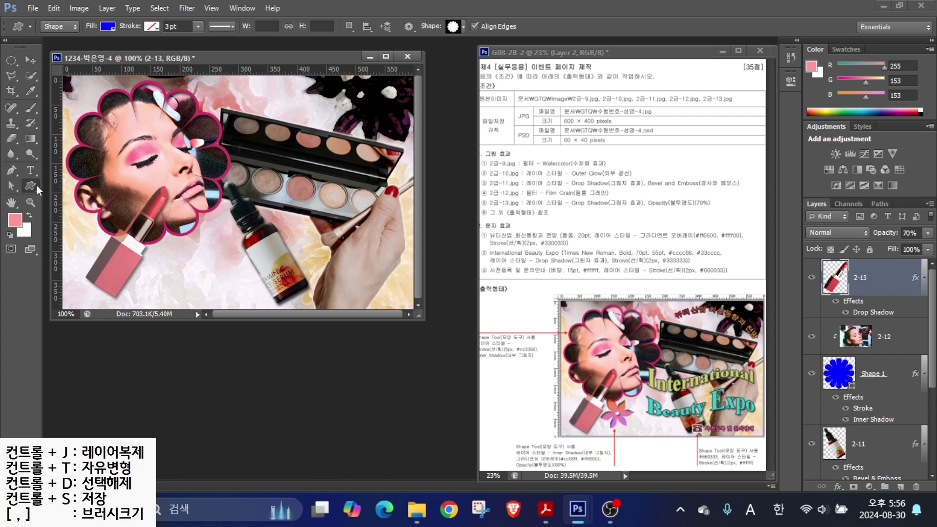
{"action": "left_click", "coordinate": [61, 25]}
{"action": "left_click", "coordinate": [59, 38]}
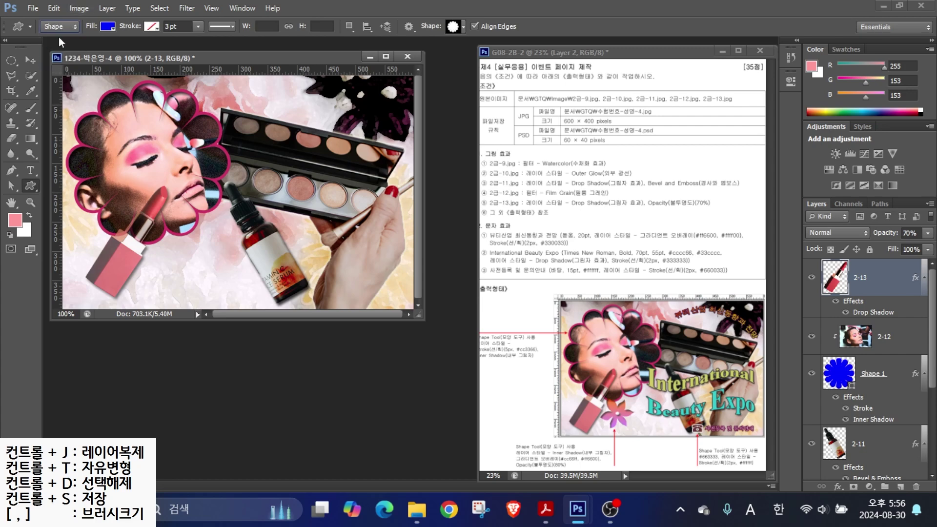
{"action": "left_click", "coordinate": [104, 27]}
{"action": "left_click", "coordinate": [103, 27]}
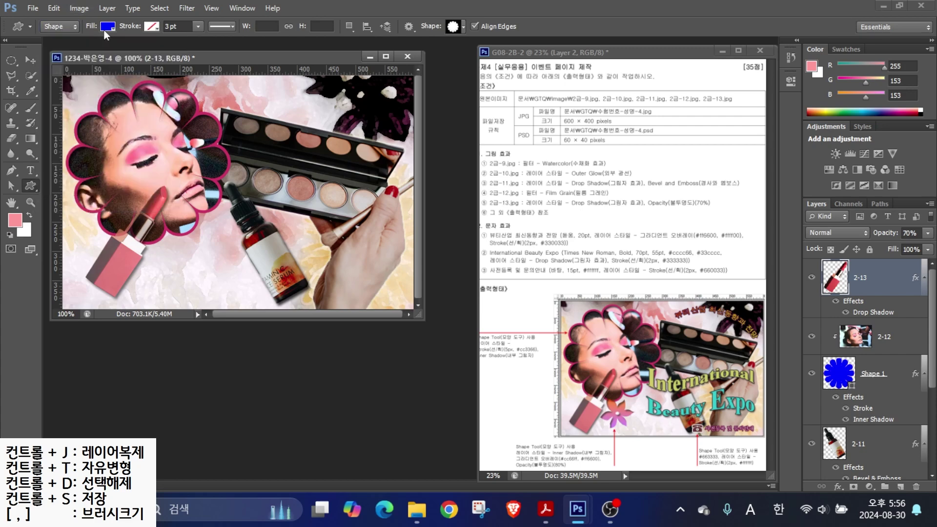
{"action": "left_click", "coordinate": [154, 24]}
{"action": "left_click", "coordinate": [153, 25]}
- Draw a flower custom shape between the lipstick and the serum bottle
{"action": "left_click", "coordinate": [453, 27]}
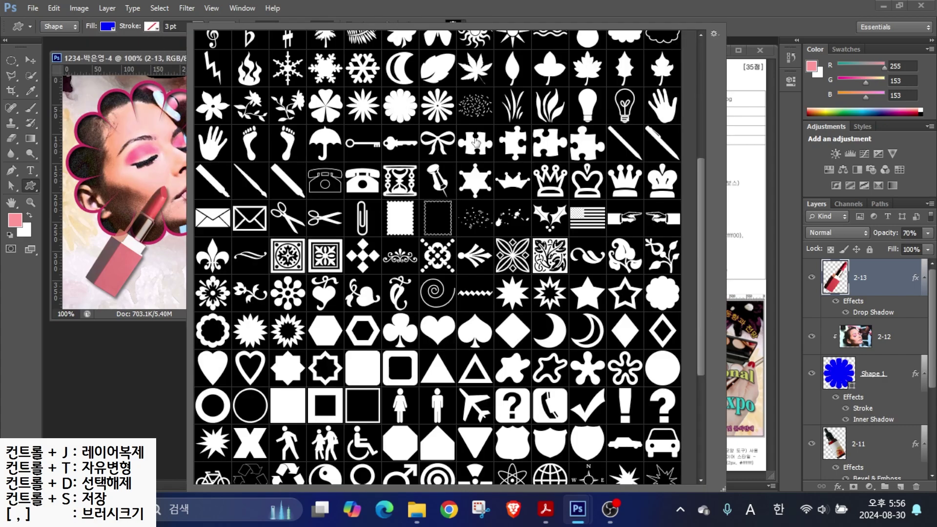
{"action": "scroll", "coordinate": [599, 118], "scroll_direction": "up", "scroll_amount": 1}
{"action": "scroll", "coordinate": [599, 117], "scroll_direction": "up", "scroll_amount": 3}
{"action": "double_click", "coordinate": [241, 137]}
{"action": "left_click_drag", "start_coordinate": [165, 239], "coordinate": [217, 288]}
- Give the flower a Gradient Overlay running from purple #cc66ff to orange #ff6600
{"action": "left_click", "coordinate": [835, 486]}
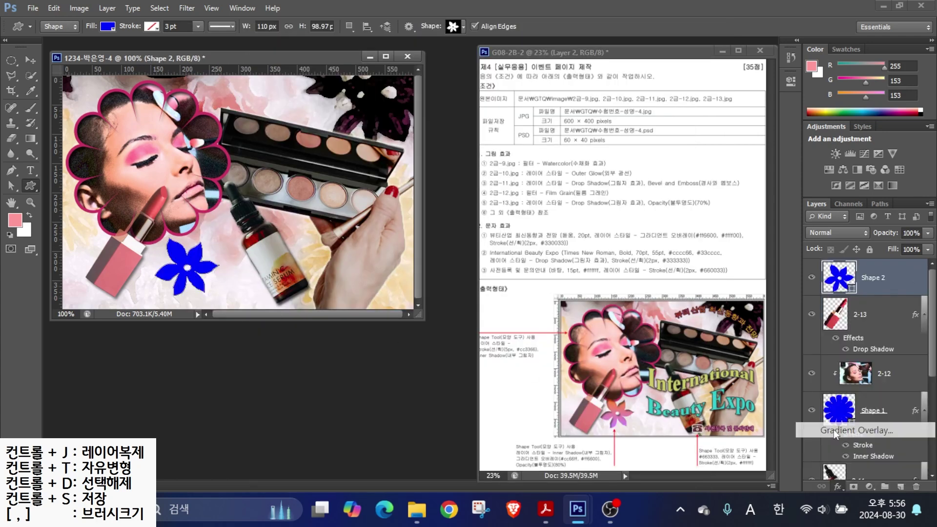
{"action": "left_click", "coordinate": [873, 429]}
{"action": "left_click", "coordinate": [365, 254]}
{"action": "double_click", "coordinate": [259, 284]}
{"action": "left_click", "coordinate": [555, 316]}
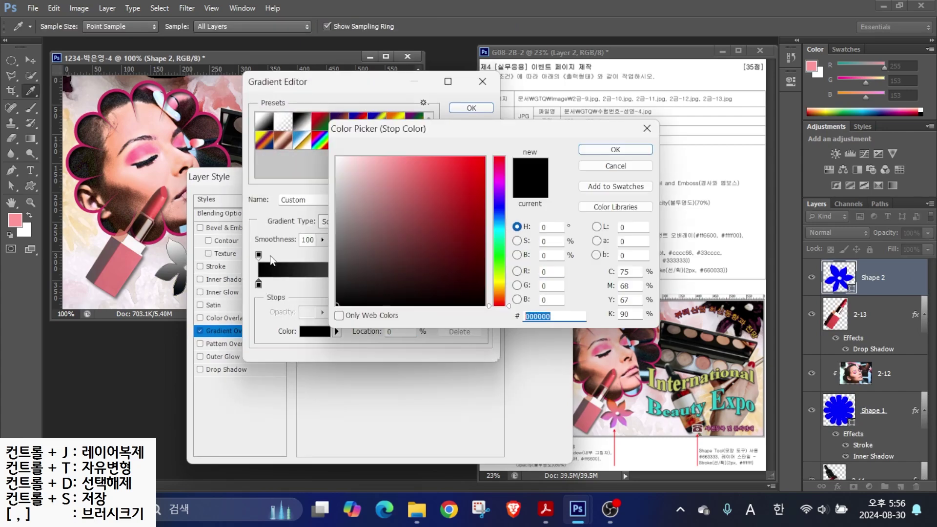
{"action": "type", "text": "cc66ff"}
{"action": "key", "text": "Return"}
{"action": "double_click", "coordinate": [488, 285]}
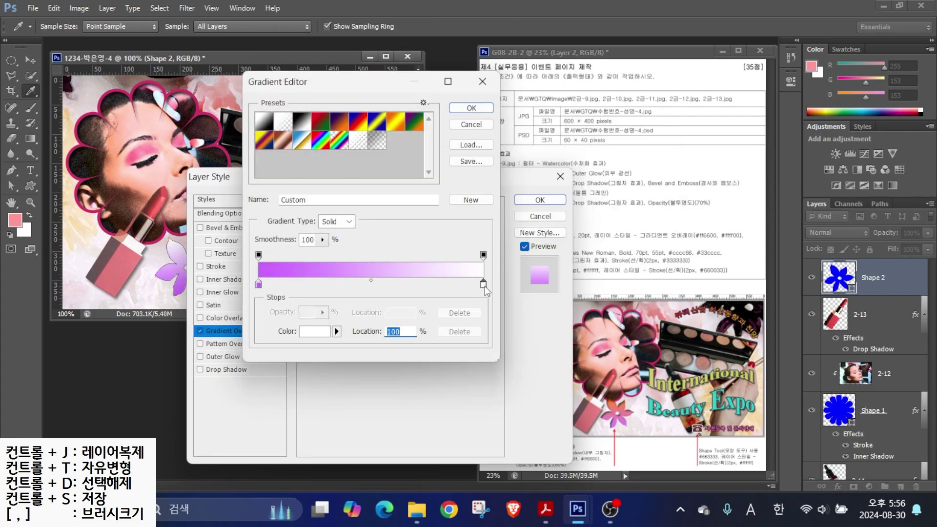
{"action": "type", "text": "ff6600"}
{"action": "key", "text": "Return"}
{"action": "left_click", "coordinate": [469, 111]}
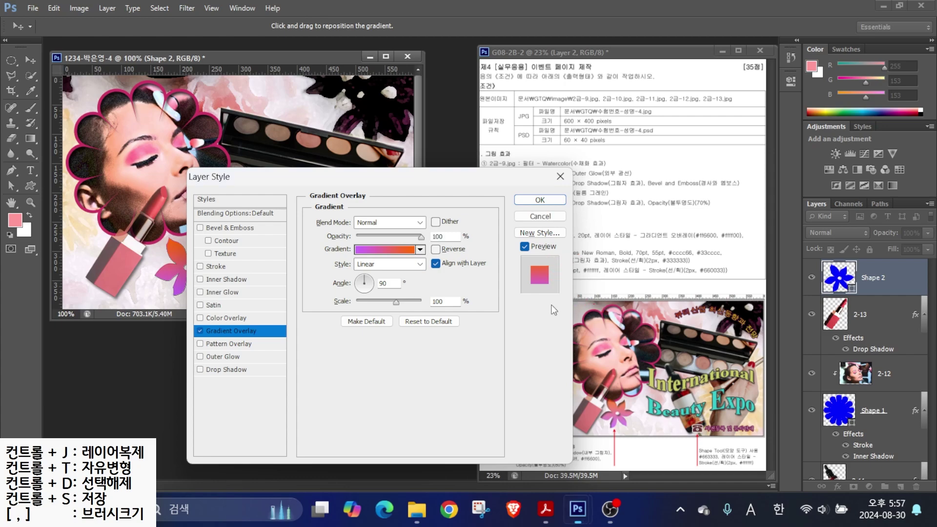
{"action": "left_click", "coordinate": [540, 199]}
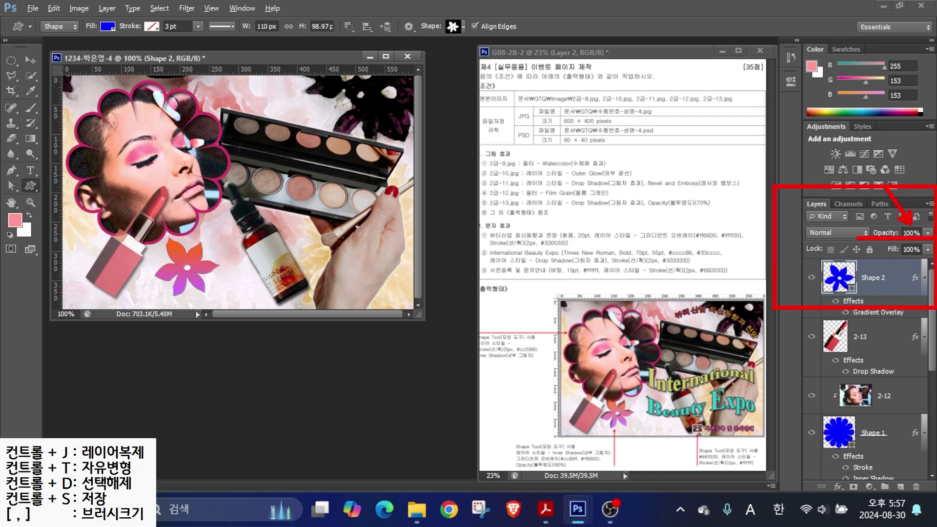
- Set the flower layer to 80% opacity and shift it slightly left
{"action": "left_click", "coordinate": [911, 234]}
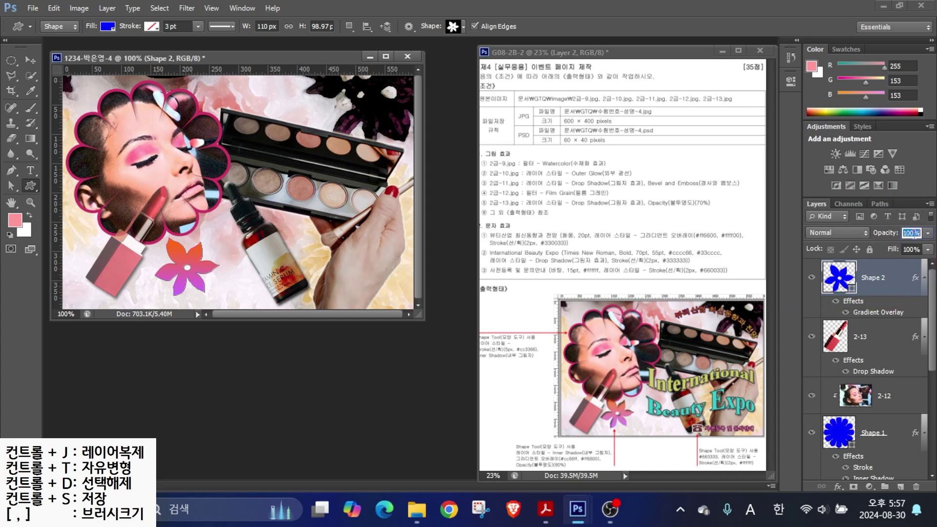
{"action": "type", "text": "80"}
{"action": "key", "text": "Return"}
{"action": "key", "text": "v"}
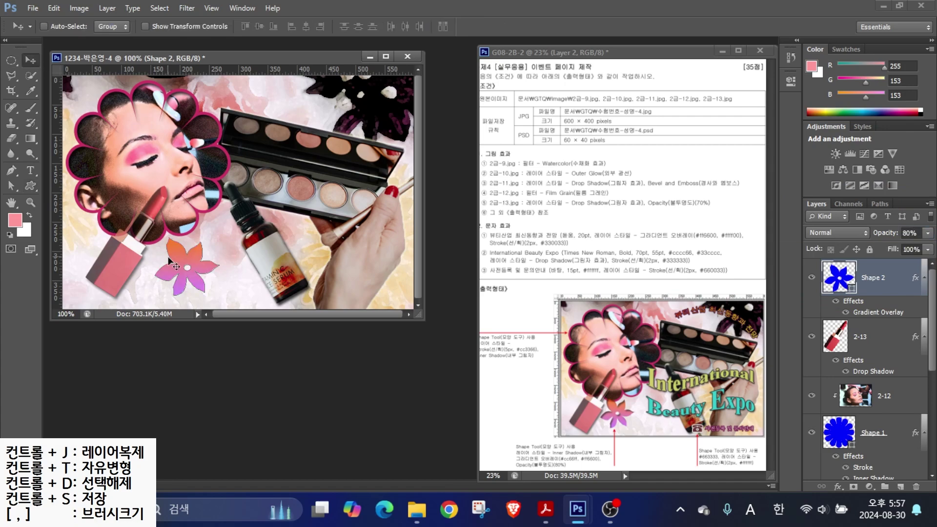
{"action": "left_click_drag", "start_coordinate": [168, 272], "coordinate": [156, 274]}
{"action": "left_click", "coordinate": [31, 186]}
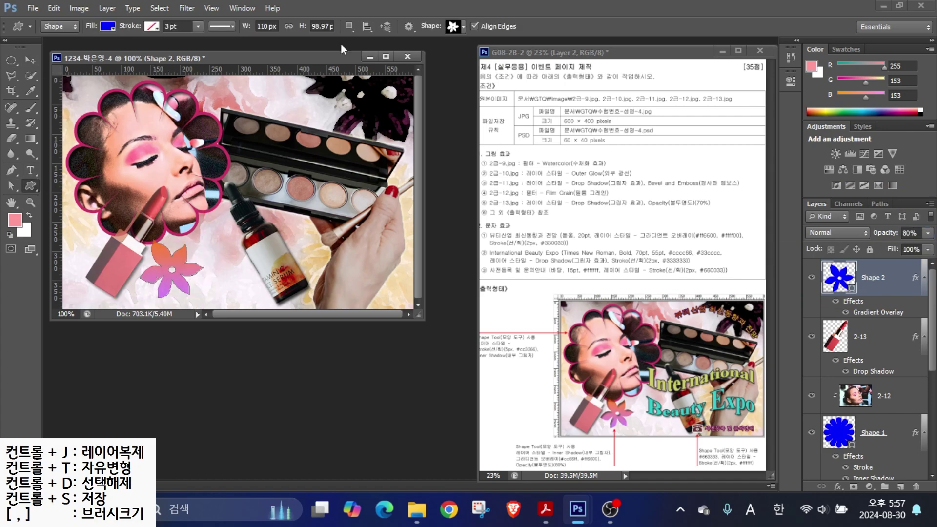
{"action": "left_click", "coordinate": [455, 25]}
- Draw a telephone custom shape below the serum bottle and fill it with #663333
{"action": "scroll", "coordinate": [250, 429], "scroll_direction": "down", "scroll_amount": 5}
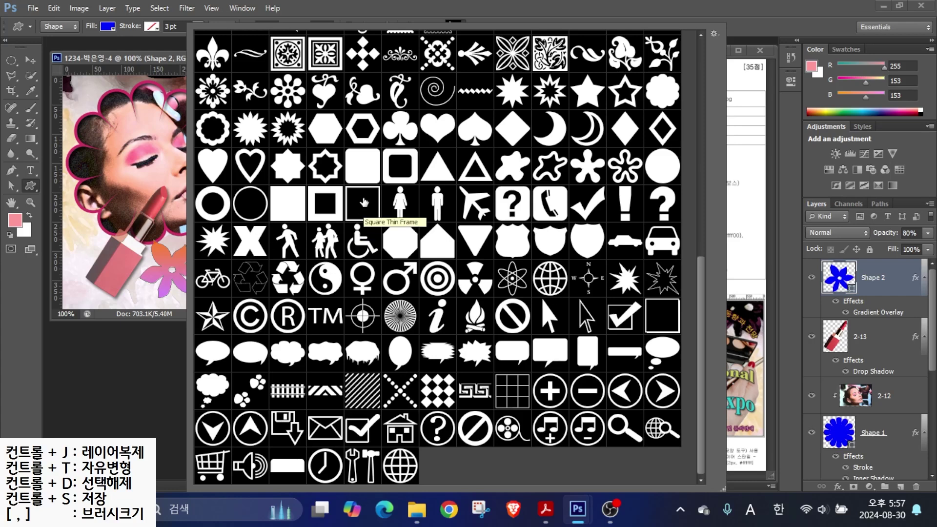
{"action": "scroll", "coordinate": [364, 202], "scroll_direction": "up", "scroll_amount": 4}
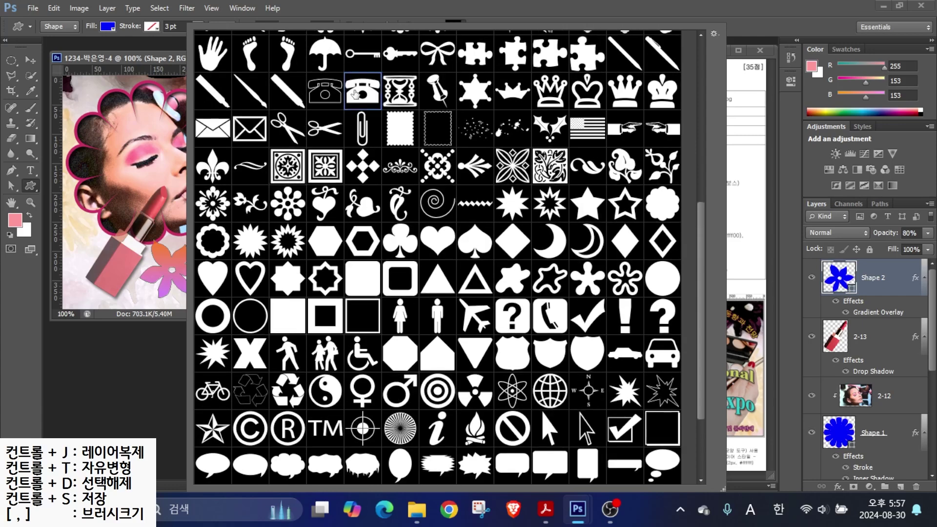
{"action": "double_click", "coordinate": [355, 93]}
{"action": "left_click_drag", "start_coordinate": [272, 278], "coordinate": [298, 304]}
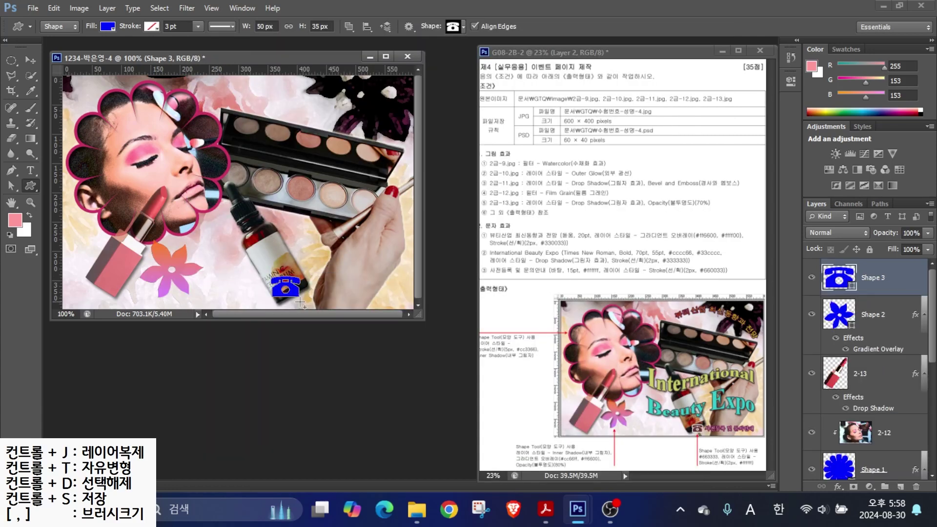
{"action": "double_click", "coordinate": [839, 277]}
{"action": "type", "text": "663333"}
{"action": "key", "text": "Return"}
- Add a 2 px white (#ffffff) Stroke effect to the telephone
{"action": "left_click", "coordinate": [838, 486]}
{"action": "left_click", "coordinate": [837, 352]}
{"action": "type", "text": "2"}
{"action": "left_click", "coordinate": [340, 302]}
{"action": "type", "text": "ffffff"}
{"action": "left_click", "coordinate": [606, 146]}
{"action": "left_click", "coordinate": [540, 200]}
- Nudge the telephone shape slightly into its final position
{"action": "key", "text": "v"}
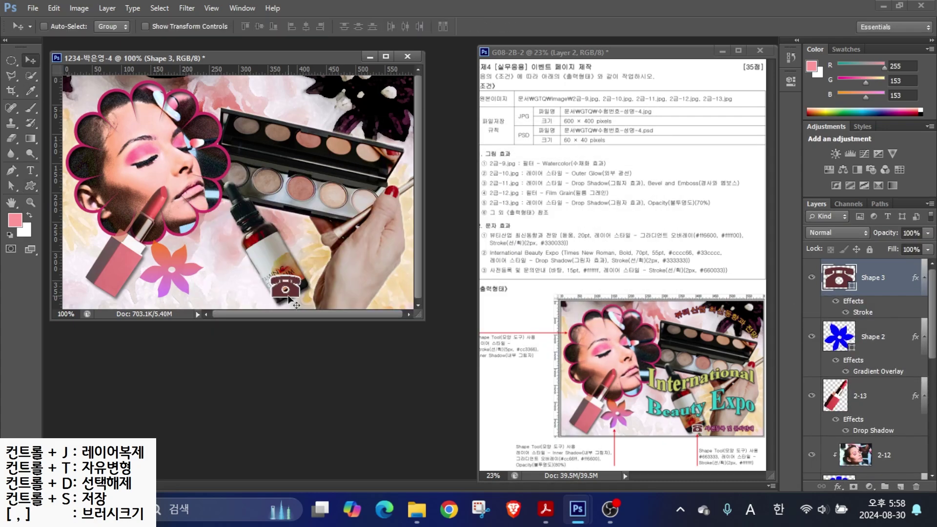
{"action": "left_click_drag", "start_coordinate": [295, 293], "coordinate": [295, 291]}
{"action": "key", "text": "ctrl+t"}
{"action": "key", "text": "Return"}
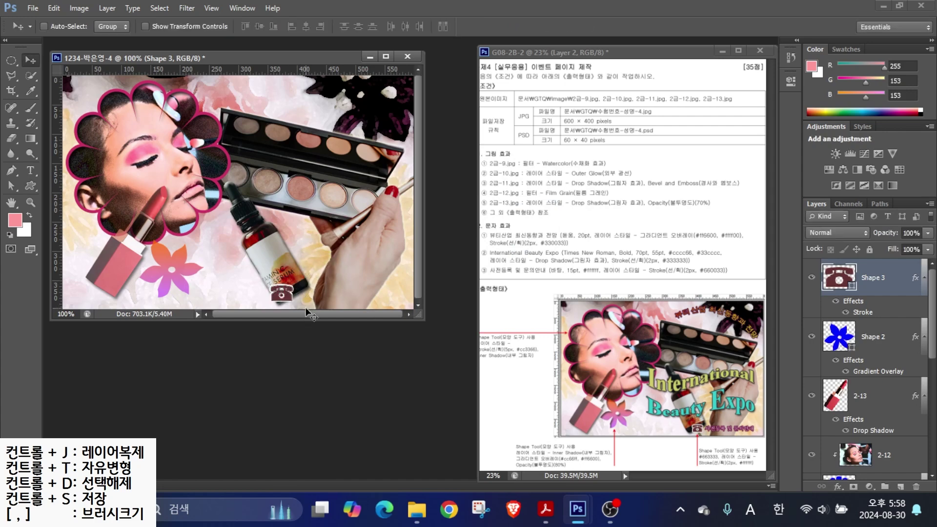
- Type the title '뷰티산업 최신동향과 전망' in 돋움 at 20 pt
{"action": "left_click", "coordinate": [26, 170]}
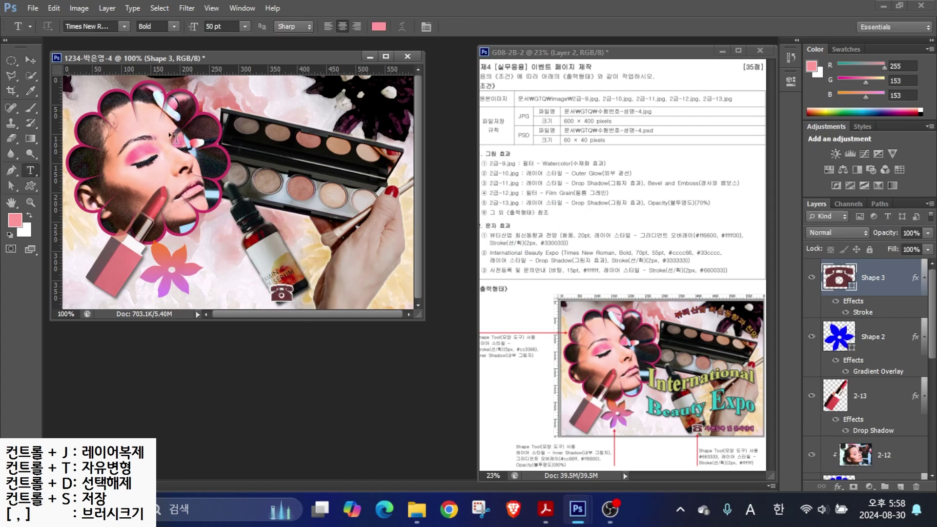
{"action": "left_click", "coordinate": [136, 133]}
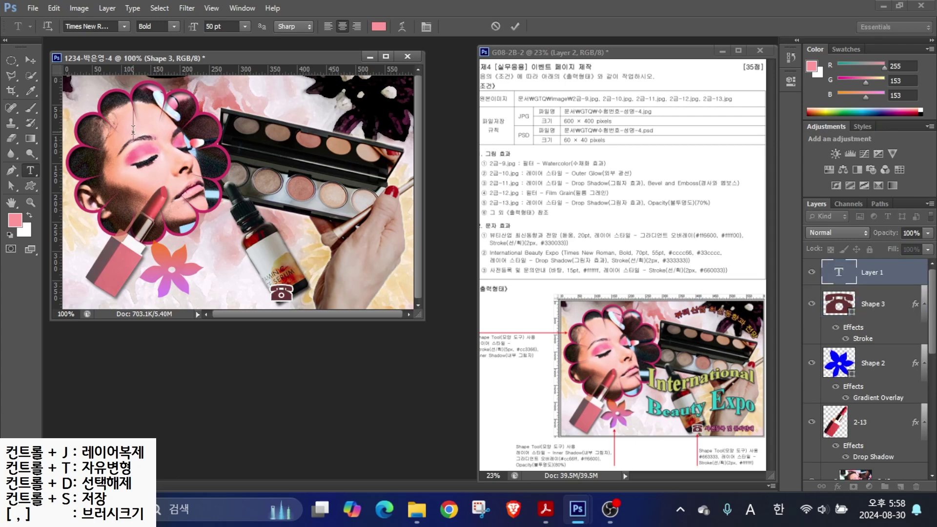
{"action": "type", "text": "뷰티산업 최신동향과 전마"}
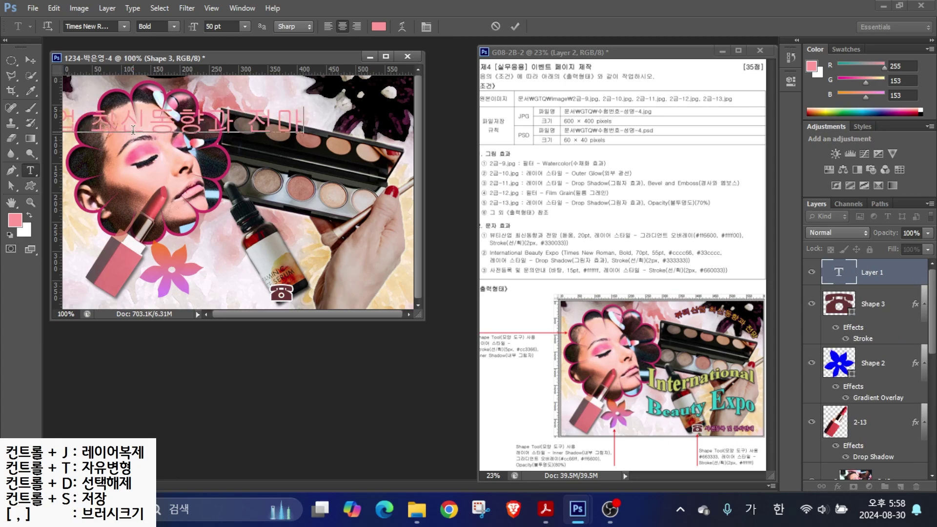
{"action": "type", "text": "ㅇ"}
{"action": "key", "text": "ctrl+Return"}
{"action": "left_click", "coordinate": [125, 27]}
{"action": "left_click", "coordinate": [90, 130]}
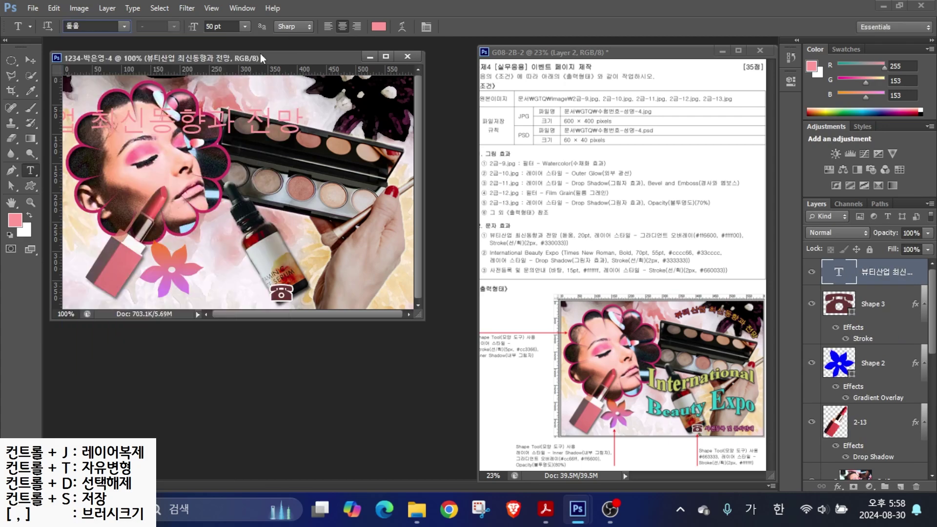
{"action": "left_click", "coordinate": [222, 27]}
{"action": "type", "text": "20"}
{"action": "key", "text": "Return"}
- Give the title a Gradient Overlay from orange #ff6600 to yellow #ffff00
{"action": "left_click", "coordinate": [838, 486]}
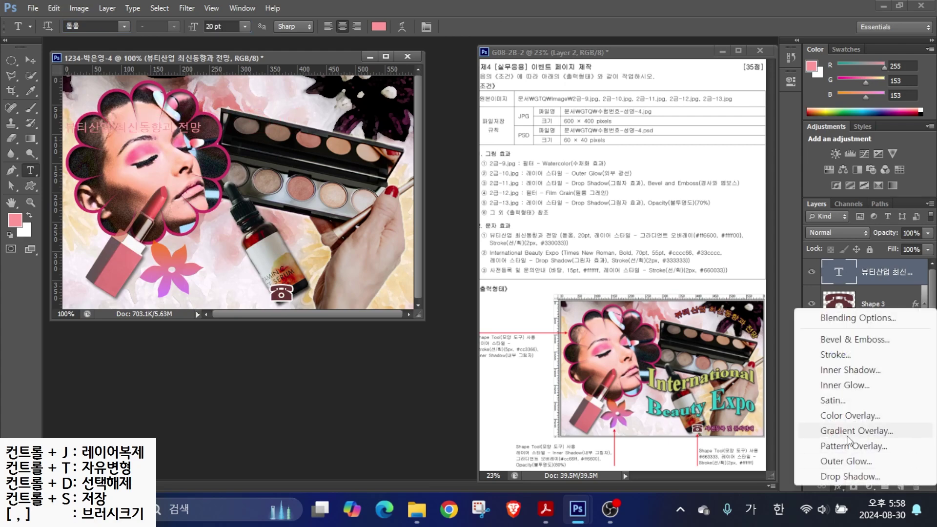
{"action": "left_click", "coordinate": [850, 431]}
{"action": "left_click", "coordinate": [371, 259]}
{"action": "double_click", "coordinate": [259, 284]}
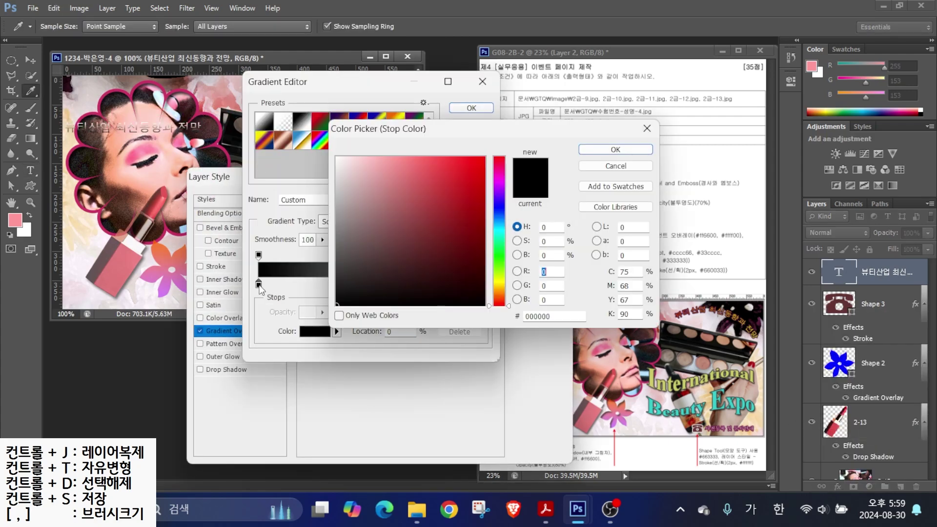
{"action": "key", "text": "BackSpace"}
{"action": "type", "text": "f60"}
{"action": "key", "text": "Return"}
{"action": "double_click", "coordinate": [483, 284]}
{"action": "key", "text": "BackSpace"}
{"action": "type", "text": "ff0"}
{"action": "key", "text": "Return"}
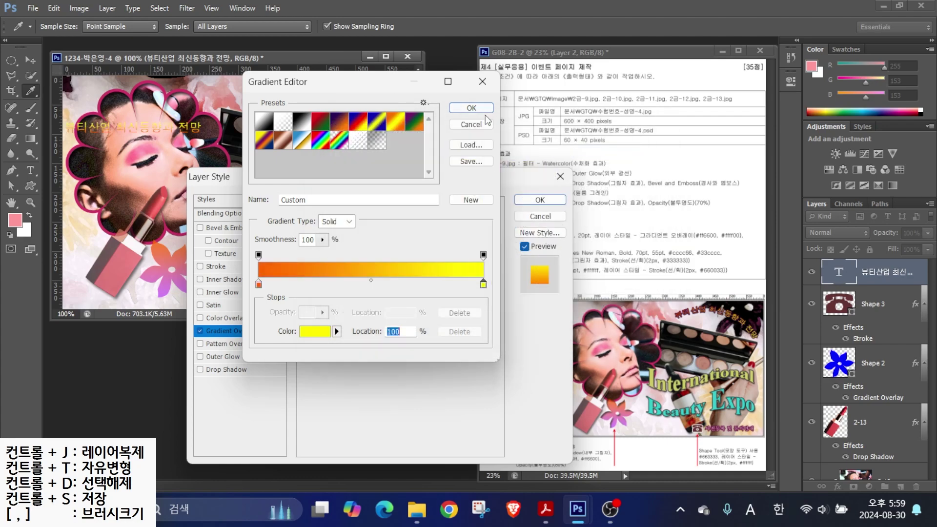
{"action": "left_click", "coordinate": [473, 108]}
- Add a 2 px #660033 stroke to the title and move it above the eyeshadow palette
{"action": "left_click", "coordinate": [222, 268]}
{"action": "type", "text": "2"}
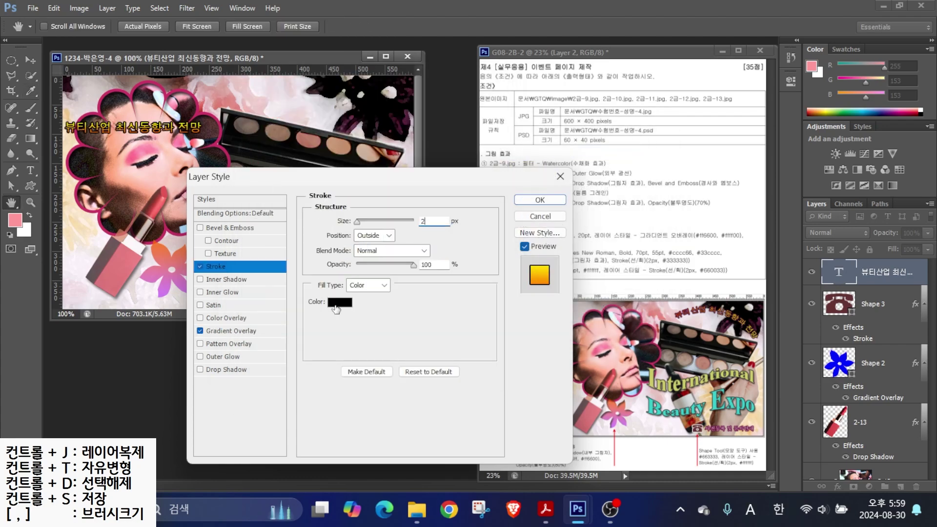
{"action": "left_click", "coordinate": [340, 302]}
{"action": "type", "text": "660033"}
{"action": "key", "text": "Return"}
{"action": "left_click", "coordinate": [230, 331]}
{"action": "type", "text": "0"}
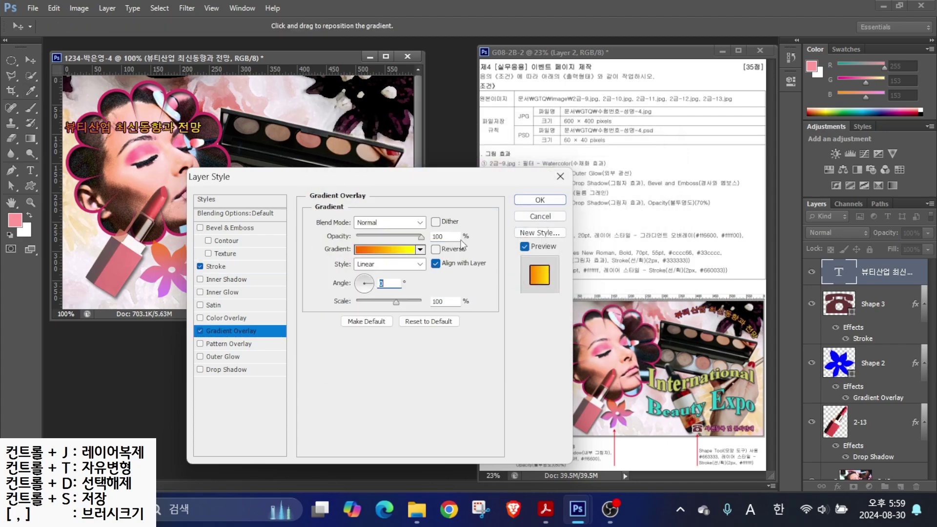
{"action": "key", "text": "Return"}
{"action": "left_click_drag", "start_coordinate": [137, 129], "coordinate": [328, 109]}
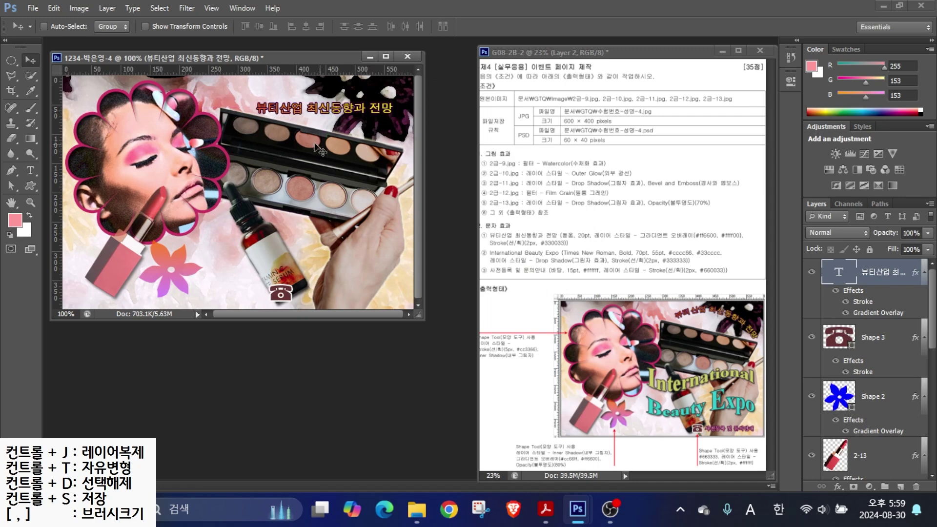
{"action": "left_click", "coordinate": [30, 171]}
- Warp the title with the Arc style (Bend +50) and shift it slightly lower
{"action": "left_click", "coordinate": [411, 27]}
{"action": "left_click", "coordinate": [410, 251]}
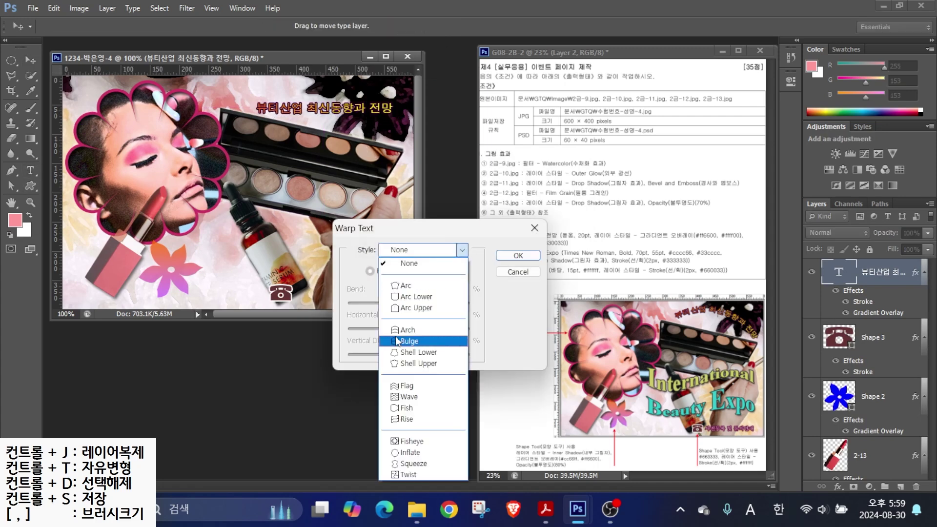
{"action": "left_click", "coordinate": [422, 281]}
{"action": "left_click", "coordinate": [518, 256]}
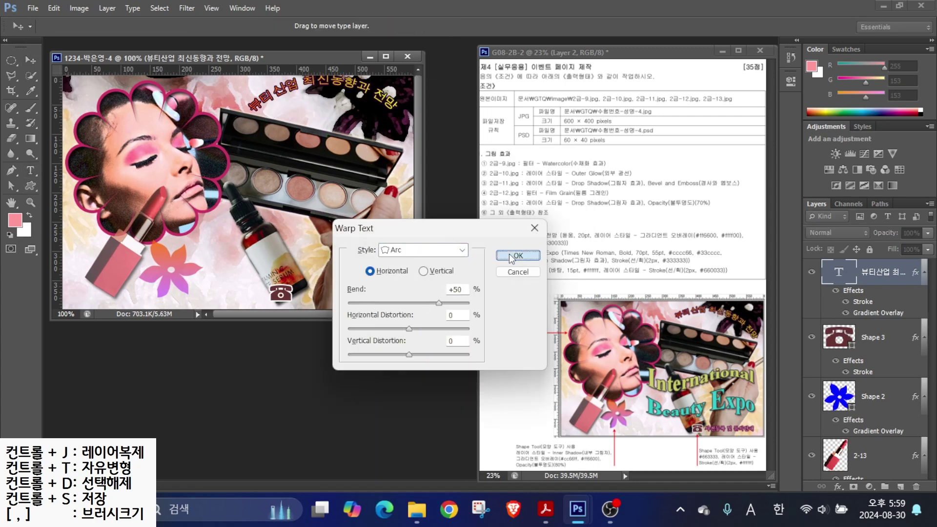
{"action": "key", "text": "v"}
{"action": "left_click_drag", "start_coordinate": [264, 97], "coordinate": [264, 110]}
{"action": "key", "text": "alt"}
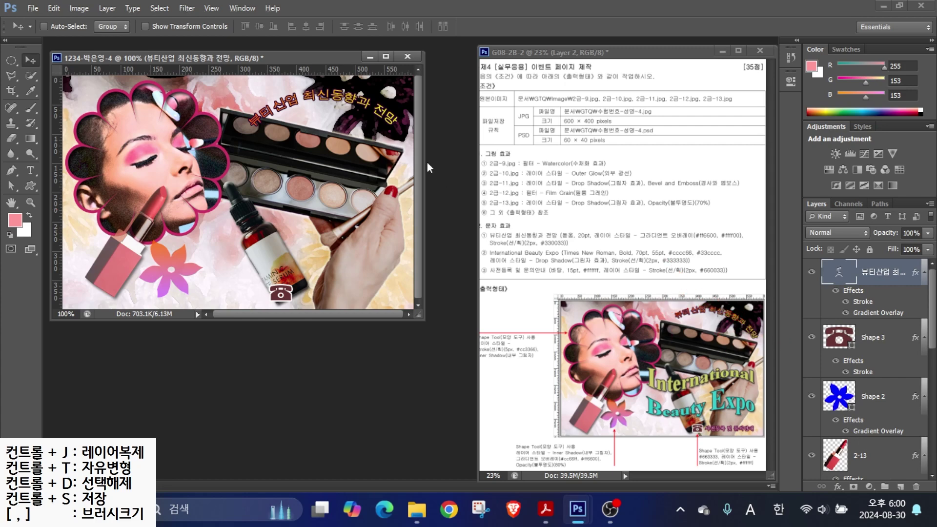
- Rotate the title about 11° clockwise with Free Transform (Ctrl+T)
{"action": "key", "text": "ctrl+t"}
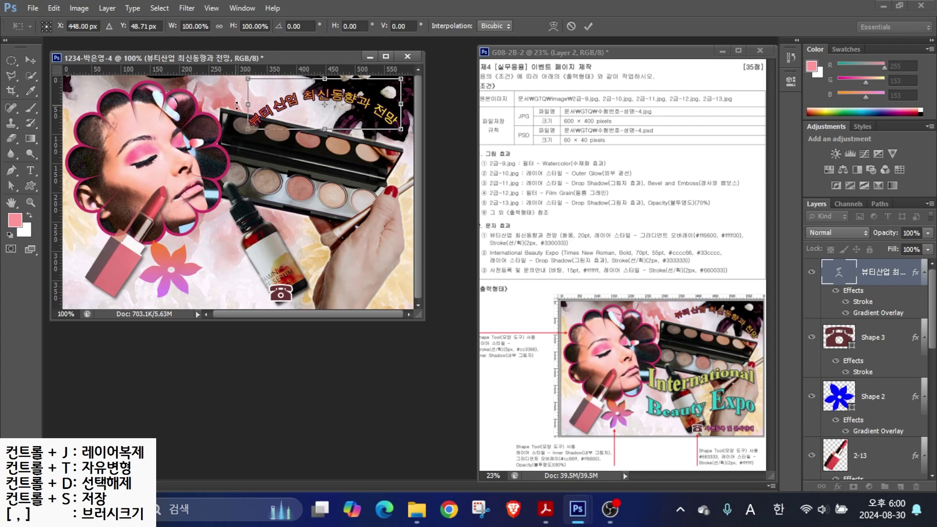
{"action": "left_click_drag", "start_coordinate": [235, 98], "coordinate": [239, 81]}
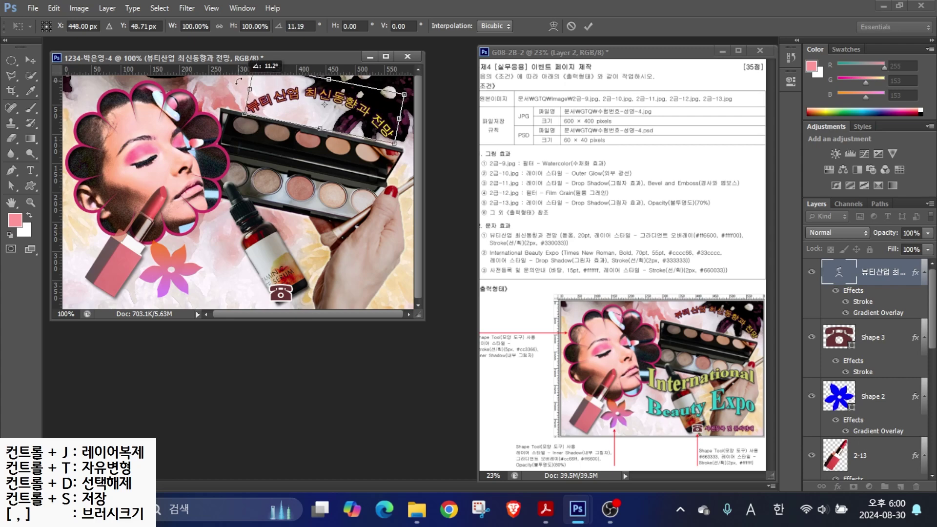
{"action": "key", "text": "Return"}
{"action": "key", "text": "v"}
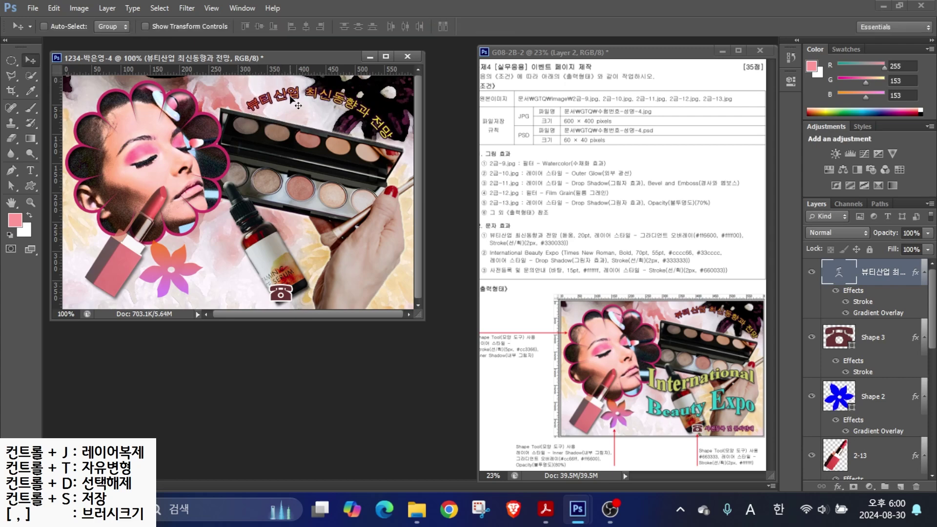
{"action": "left_click", "coordinate": [32, 169]}
{"action": "left_click", "coordinate": [135, 180]}
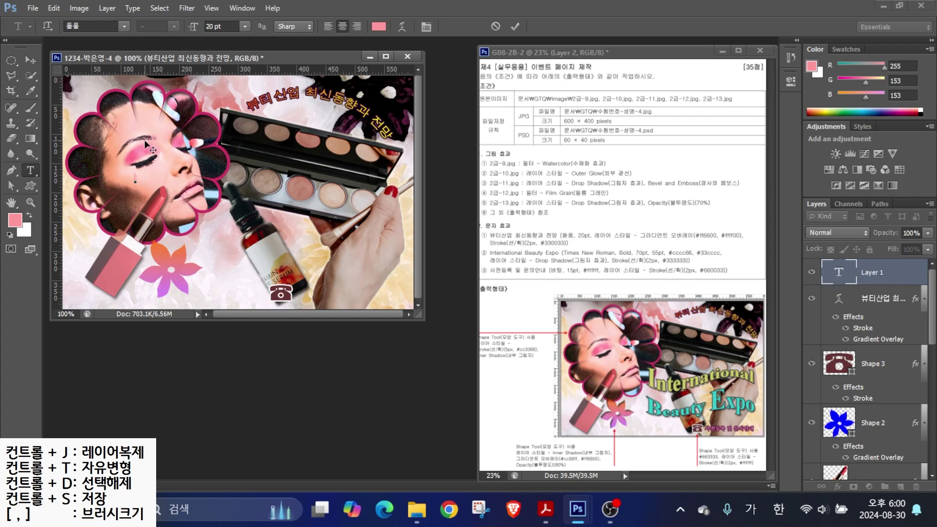
- Type 'International Beauty Expo' in Times New Roman Bold at 50 pt
{"action": "key", "text": "Hangul"}
{"action": "type", "text": "International Beauty Expo"}
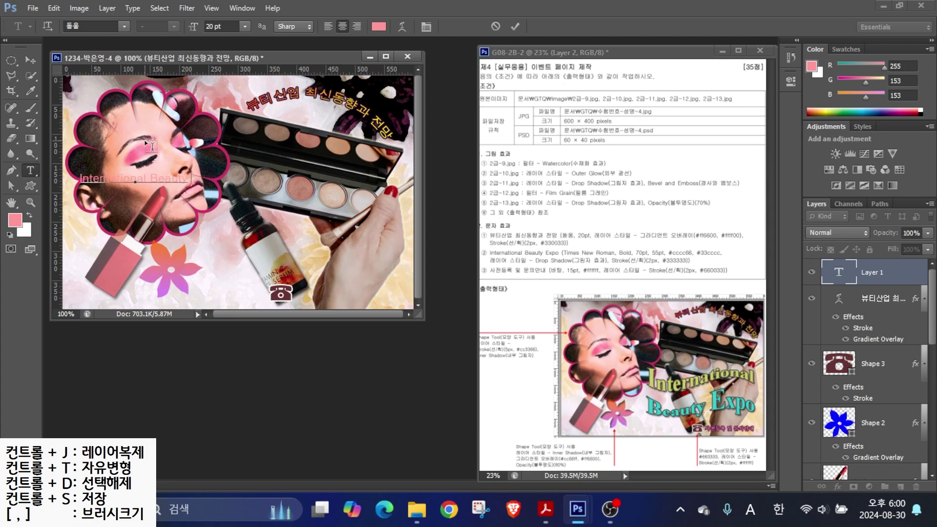
{"action": "key", "text": "ctrl+Return"}
{"action": "left_click", "coordinate": [119, 28]}
{"action": "scroll", "coordinate": [112, 100], "scroll_direction": "down", "scroll_amount": 15}
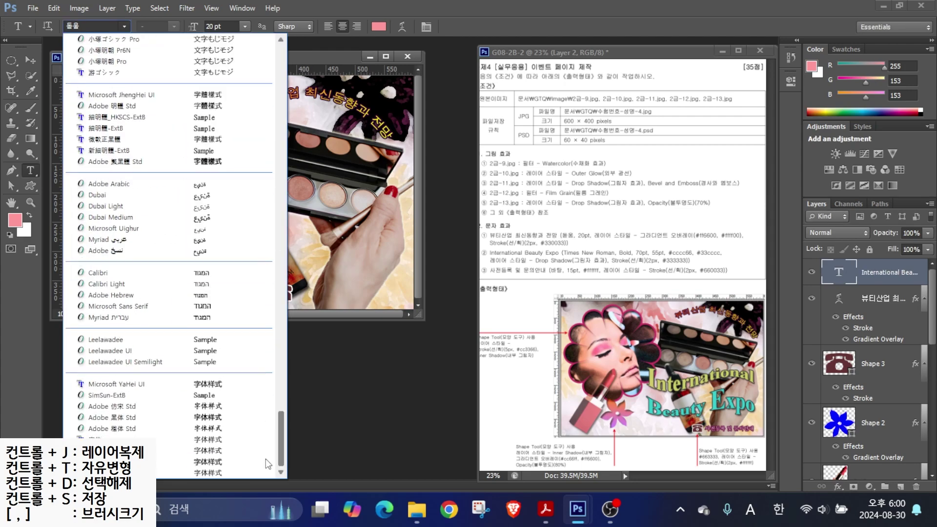
{"action": "scroll", "coordinate": [111, 100], "scroll_direction": "up", "scroll_amount": 10}
{"action": "left_click", "coordinate": [109, 192]}
{"action": "left_click", "coordinate": [174, 26]}
{"action": "left_click", "coordinate": [161, 61]}
{"action": "left_click", "coordinate": [220, 26]}
{"action": "type", "text": "50"}
{"action": "key", "text": "Return"}
- Break the headline before 'Beauty' and move it toward the image centre
{"action": "left_click", "coordinate": [142, 176]}
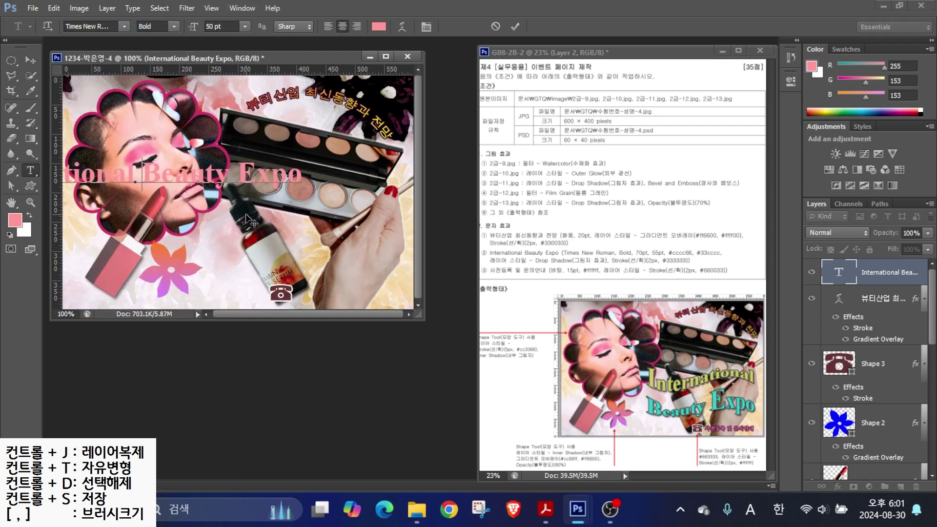
{"action": "key", "text": "Return"}
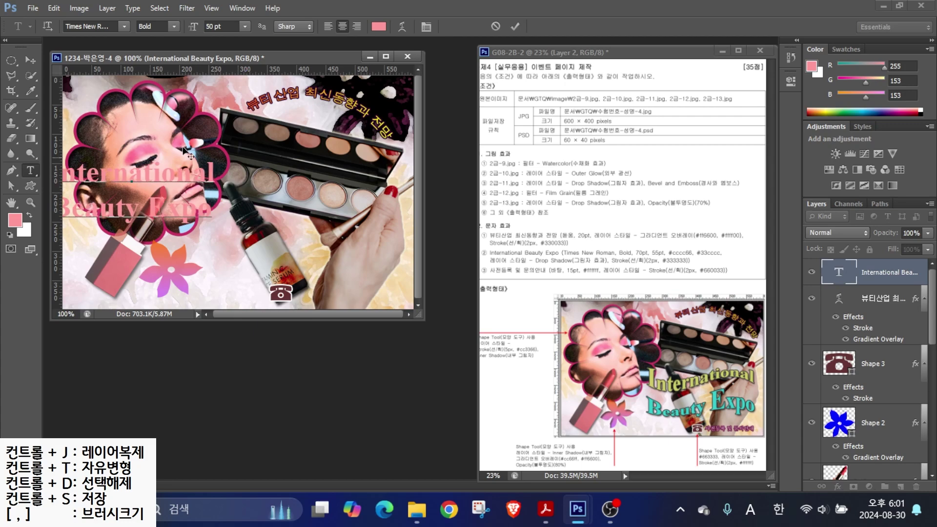
{"action": "key", "text": "ctrl+Return"}
{"action": "key", "text": "v"}
{"action": "left_click_drag", "start_coordinate": [163, 169], "coordinate": [312, 194]}
- Colour 'International' #cccc66 and 'Beauty Expo' #33cccc
{"action": "key", "text": "t"}
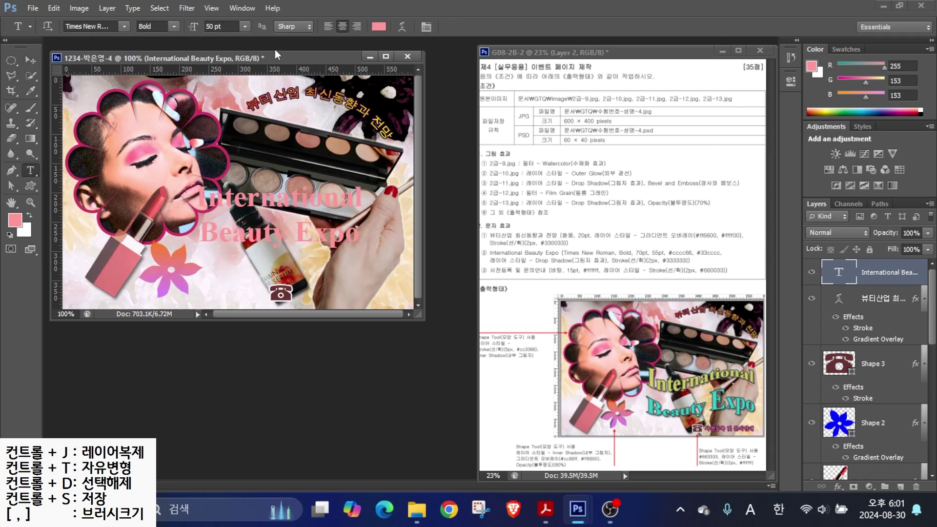
{"action": "left_click", "coordinate": [382, 26]}
{"action": "double_click", "coordinate": [549, 316]}
{"action": "type", "text": "cccc66"}
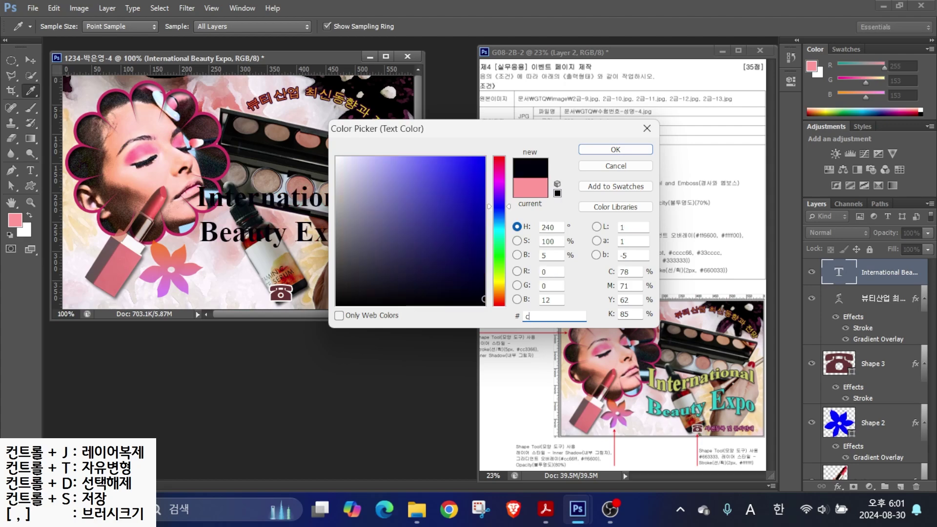
{"action": "key", "text": "Return"}
{"action": "left_click_drag", "start_coordinate": [200, 233], "coordinate": [359, 234]}
{"action": "left_click", "coordinate": [379, 26]}
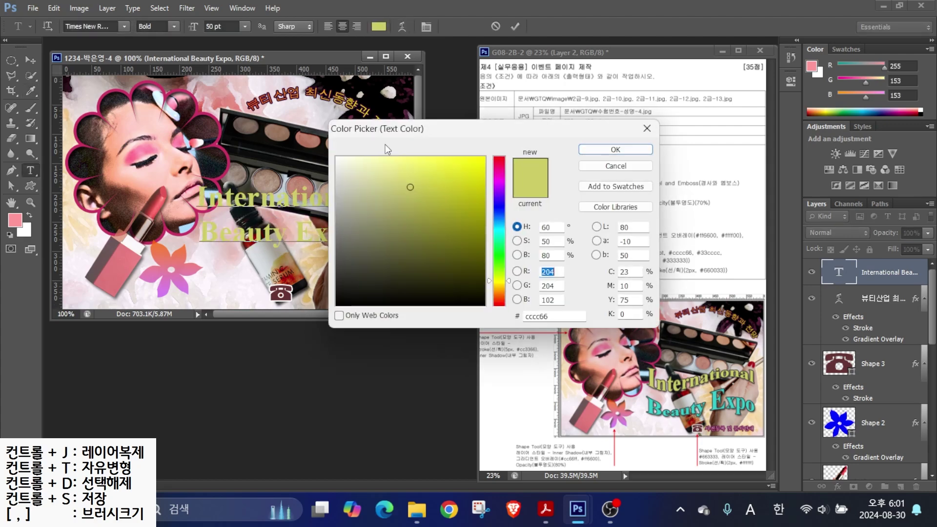
{"action": "double_click", "coordinate": [550, 316]}
{"action": "type", "text": "33cccc"}
{"action": "key", "text": "Return"}
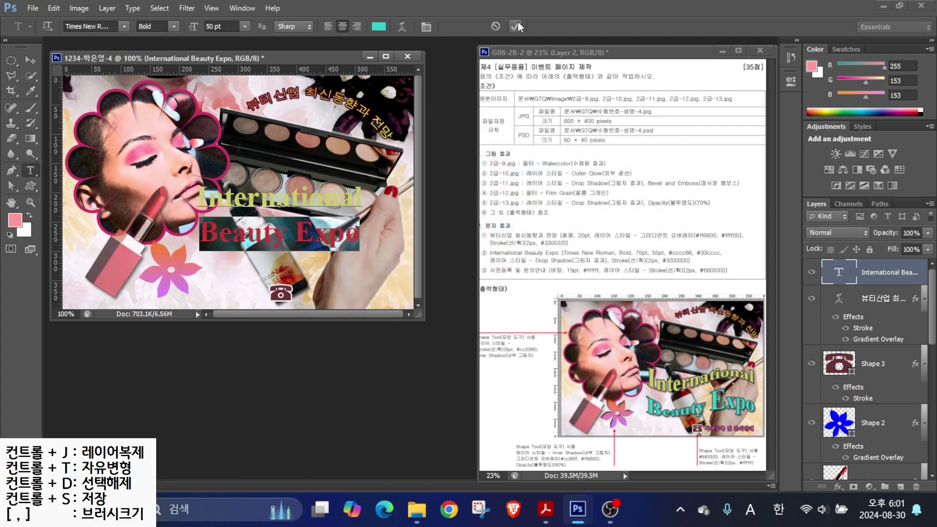
{"action": "key", "text": "v"}
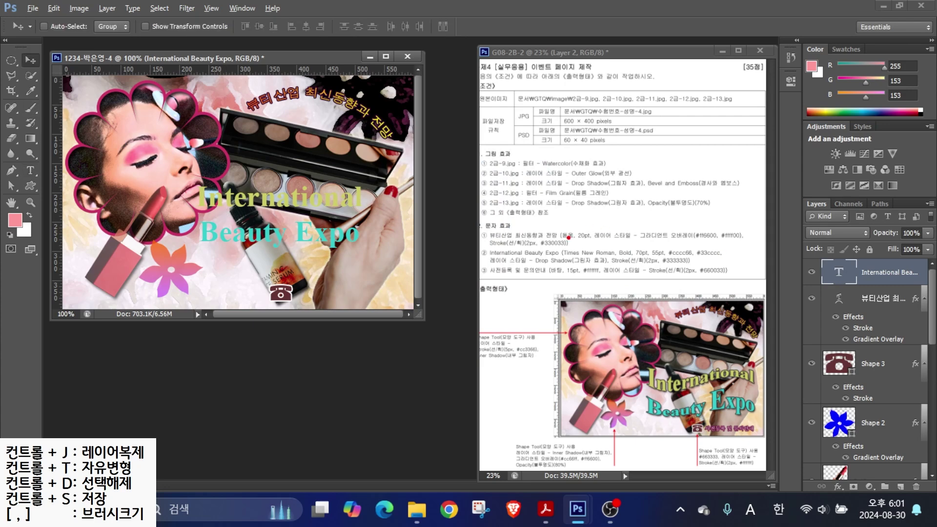
- Drag across the headline area on the canvas, then cancel with Escape
{"action": "left_click_drag", "start_coordinate": [483, 258], "coordinate": [561, 257]}
{"action": "mouse_move", "coordinate": [640, 248]}
{"action": "left_mouse_down"}
{"action": "mouse_move", "coordinate": [619, 204]}
{"action": "mouse_move", "coordinate": [676, 214]}
{"action": "left_mouse_up"}
{"action": "mouse_move", "coordinate": [681, 256]}
{"action": "left_mouse_down"}
{"action": "mouse_move", "coordinate": [662, 282]}
{"action": "mouse_move", "coordinate": [712, 267]}
{"action": "mouse_move", "coordinate": [728, 292]}
{"action": "left_mouse_up"}
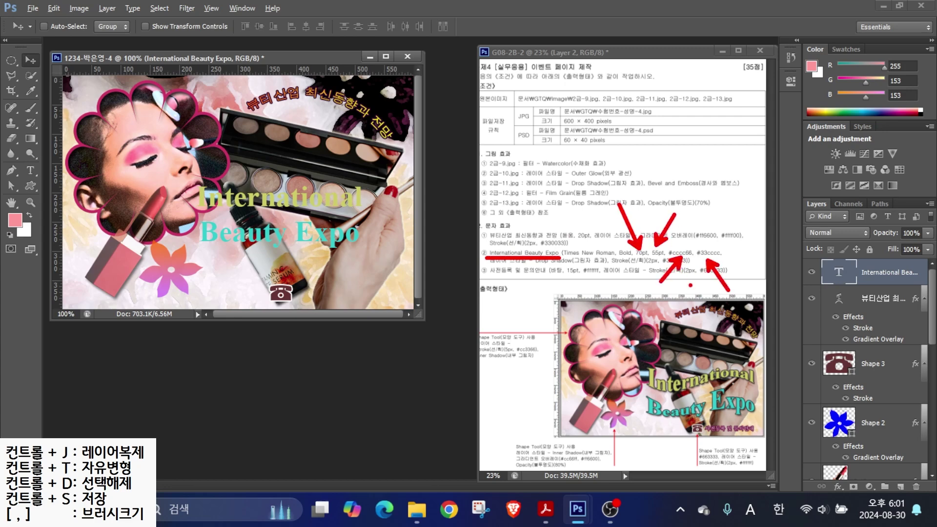
{"action": "mouse_move", "coordinate": [668, 383]}
{"action": "left_mouse_down"}
{"action": "mouse_move", "coordinate": [640, 379]}
{"action": "mouse_move", "coordinate": [654, 357]}
{"action": "left_mouse_up"}
{"action": "mouse_move", "coordinate": [654, 422]}
{"action": "left_mouse_down"}
{"action": "mouse_move", "coordinate": [644, 399]}
{"action": "mouse_move", "coordinate": [664, 420]}
{"action": "left_mouse_up"}
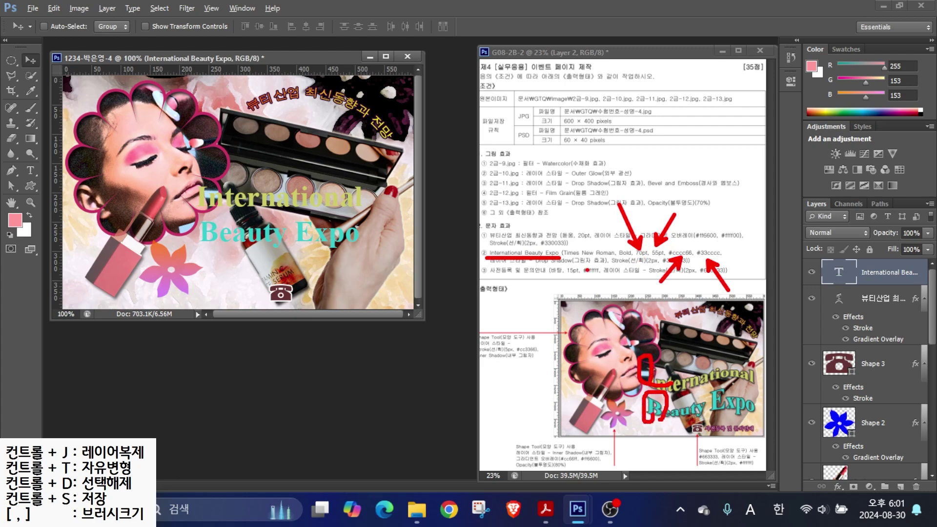
{"action": "key", "text": "Escape"}
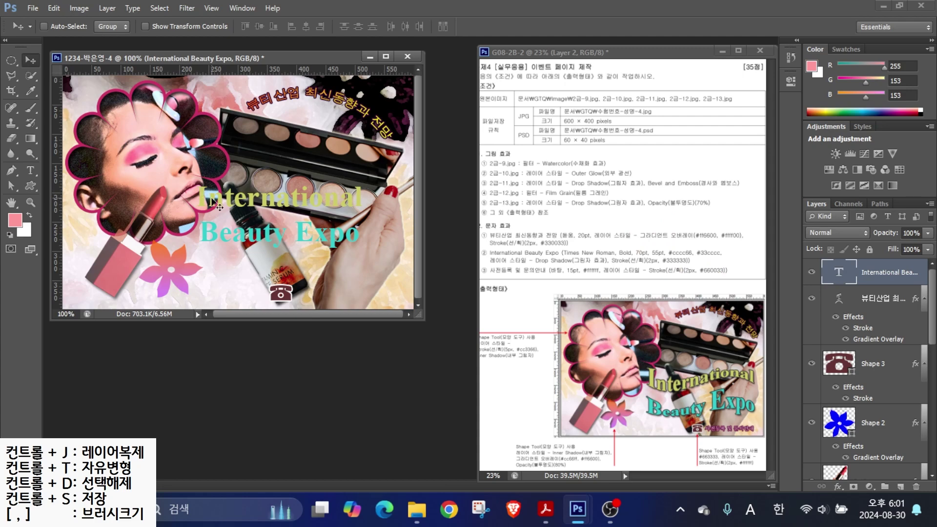
- Enlarge the capitals I, B and E of the headline to 70 pt
{"action": "key", "text": "t"}
{"action": "left_click_drag", "start_coordinate": [197, 197], "coordinate": [207, 197]}
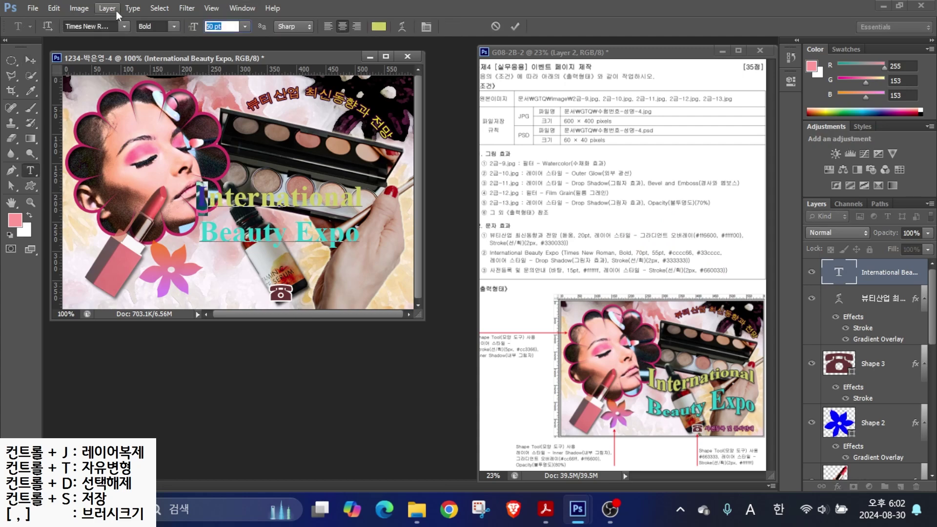
{"action": "type", "text": "70"}
{"action": "key", "text": "Return"}
{"action": "left_click_drag", "start_coordinate": [198, 232], "coordinate": [222, 232]}
{"action": "double_click", "coordinate": [220, 27]}
{"action": "type", "text": "70"}
{"action": "key", "text": "Return"}
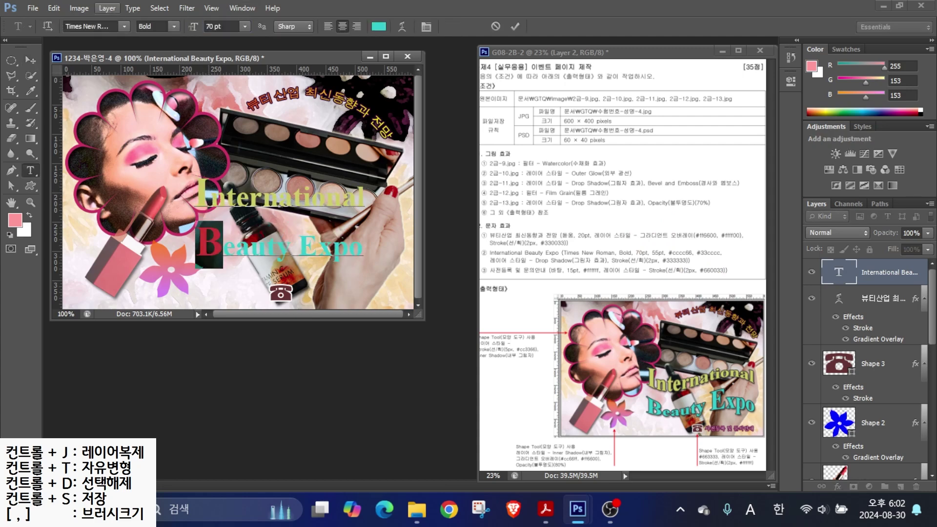
{"action": "left_click_drag", "start_coordinate": [299, 242], "coordinate": [320, 242]}
{"action": "double_click", "coordinate": [219, 27]}
{"action": "type", "text": "70"}
{"action": "key", "text": "Return"}
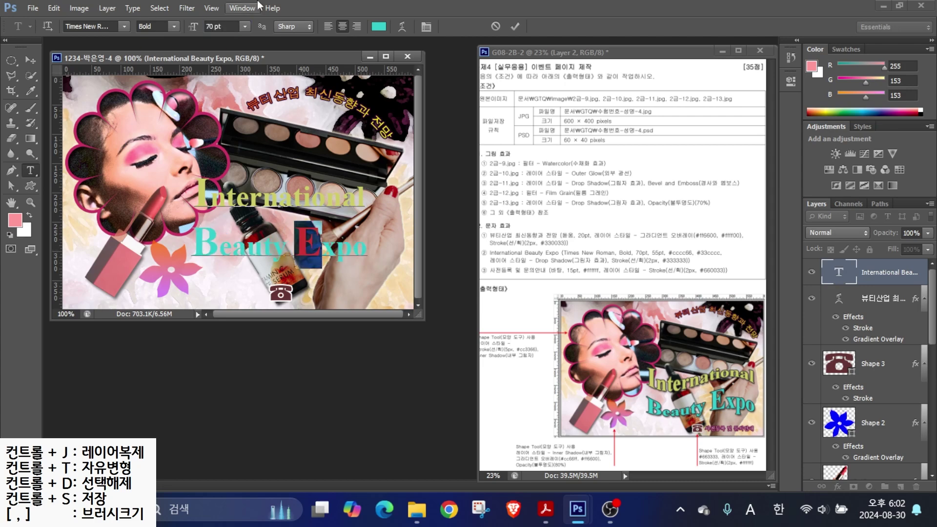
{"action": "left_click", "coordinate": [513, 26]}
- Apply the Wave warp style to the two-line headline
{"action": "left_click", "coordinate": [400, 26]}
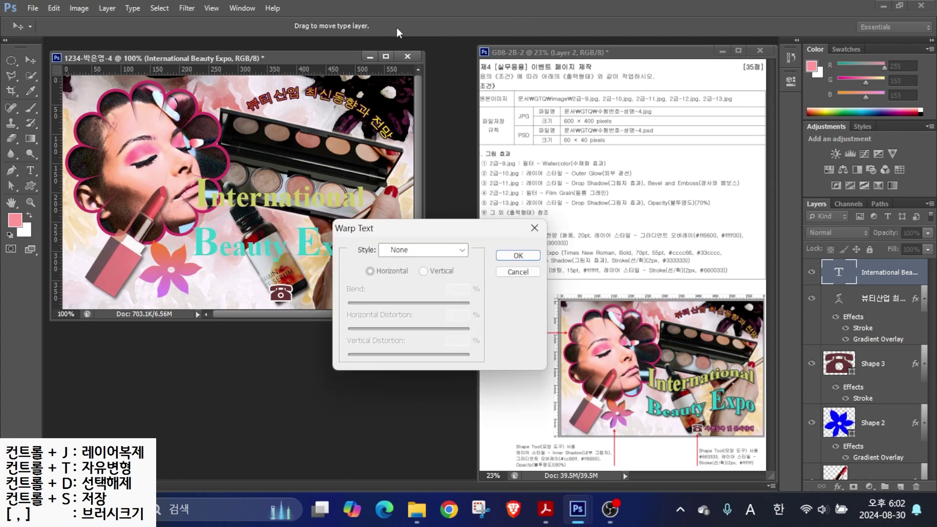
{"action": "left_click", "coordinate": [411, 248]}
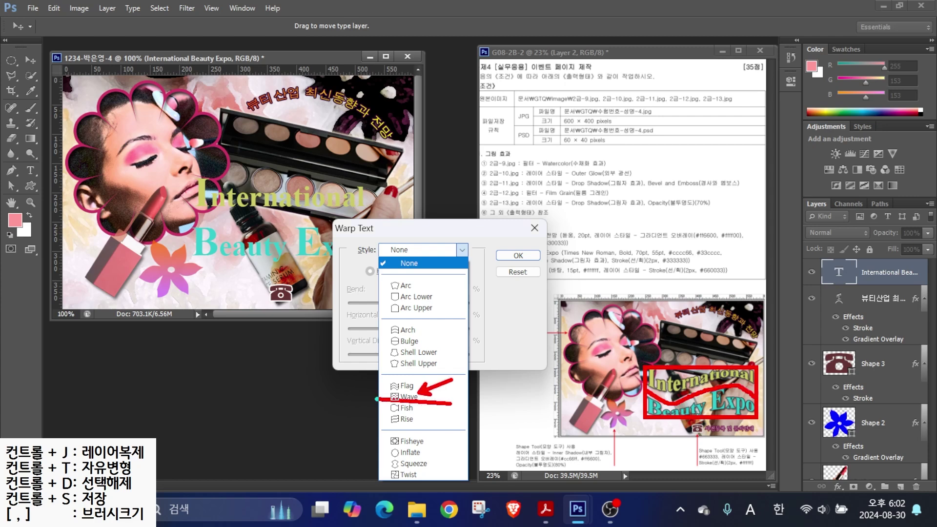
{"action": "key", "text": "Escape"}
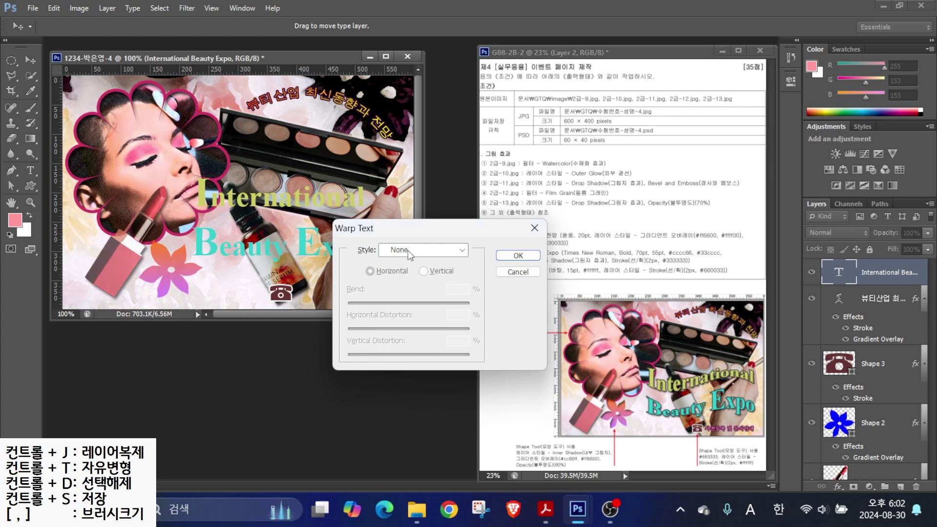
{"action": "left_click", "coordinate": [408, 252]}
{"action": "left_click", "coordinate": [400, 401]}
{"action": "left_click", "coordinate": [519, 255]}
{"action": "left_click", "coordinate": [838, 487]}
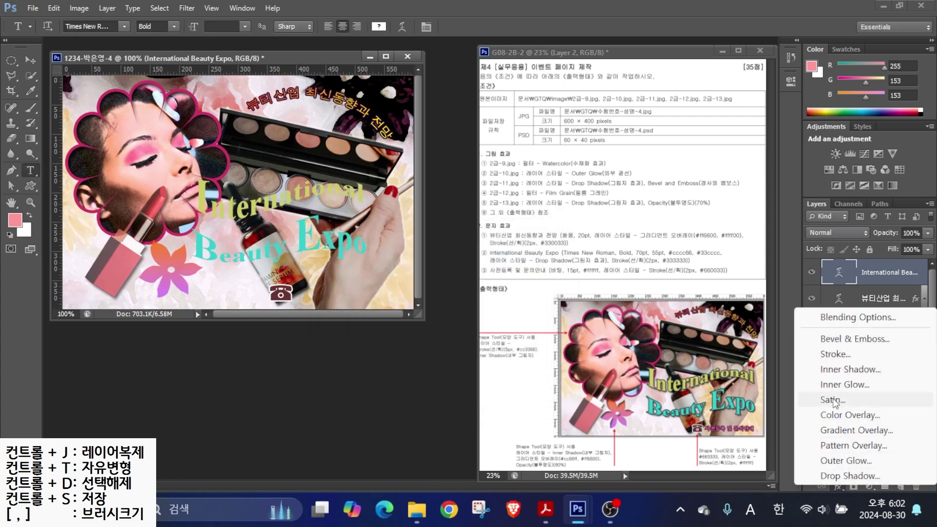
- Add a 2 px #333333 stroke and a drop shadow to the headline
{"action": "left_click", "coordinate": [836, 353]}
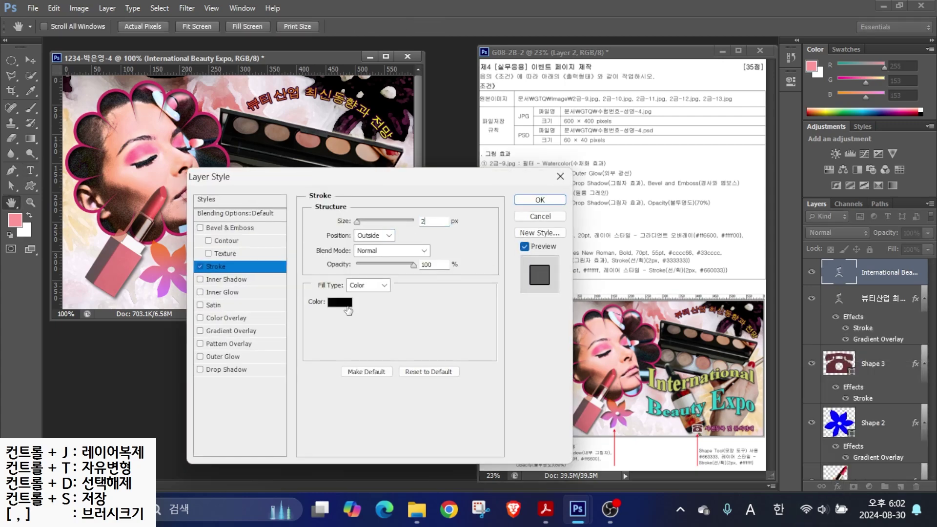
{"action": "left_click", "coordinate": [343, 305]}
{"action": "left_click", "coordinate": [632, 146]}
{"action": "left_click", "coordinate": [340, 303]}
{"action": "type", "text": "333333"}
{"action": "key", "text": "Return"}
{"action": "key", "text": "Return"}
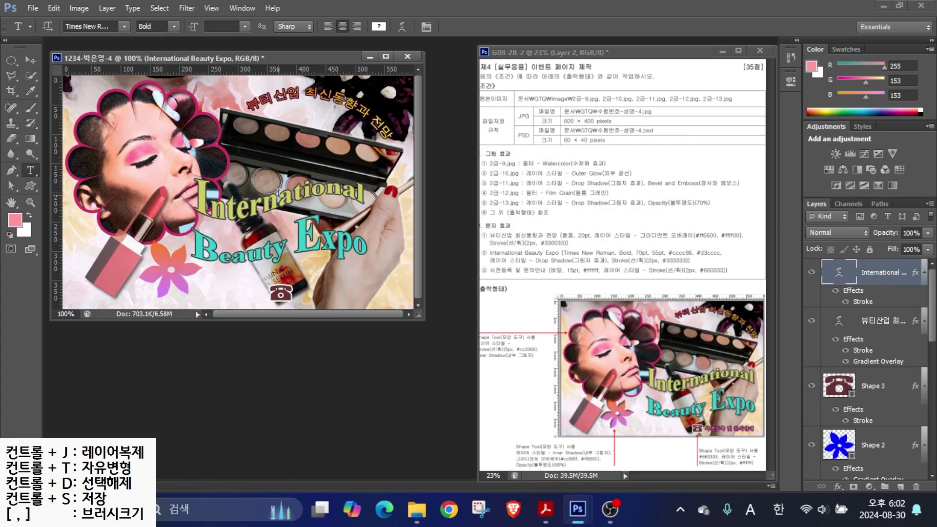
{"action": "left_click", "coordinate": [838, 486]}
{"action": "left_click", "coordinate": [839, 482]}
{"action": "key", "text": "Return"}
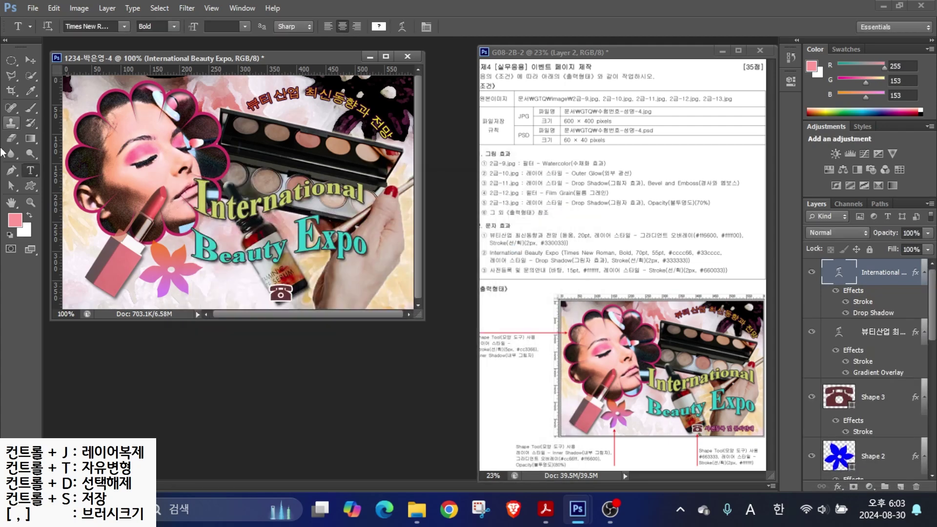
- Nudge the headline right and type '사전등록 및 문의안내' near the poster bottom
{"action": "left_click", "coordinate": [31, 60]}
{"action": "left_click_drag", "start_coordinate": [246, 212], "coordinate": [271, 217]}
{"action": "left_click", "coordinate": [30, 171]}
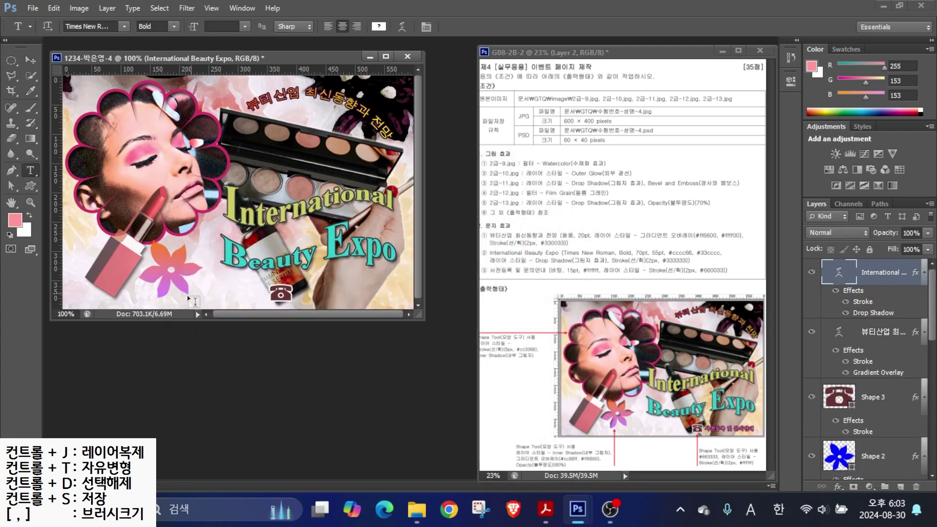
{"action": "left_click", "coordinate": [190, 293]}
{"action": "key", "text": "Hangul"}
{"action": "type", "text": "사전등록 및 문의안내"}
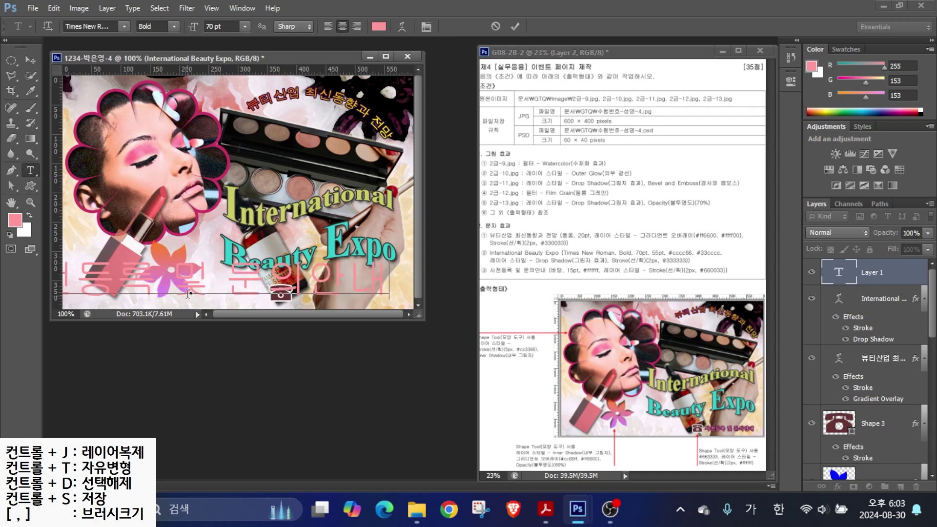
- Set the registration text to 바탕, 15 pt, white #ffffff
{"action": "key", "text": "ctrl+Return"}
{"action": "left_click", "coordinate": [124, 28]}
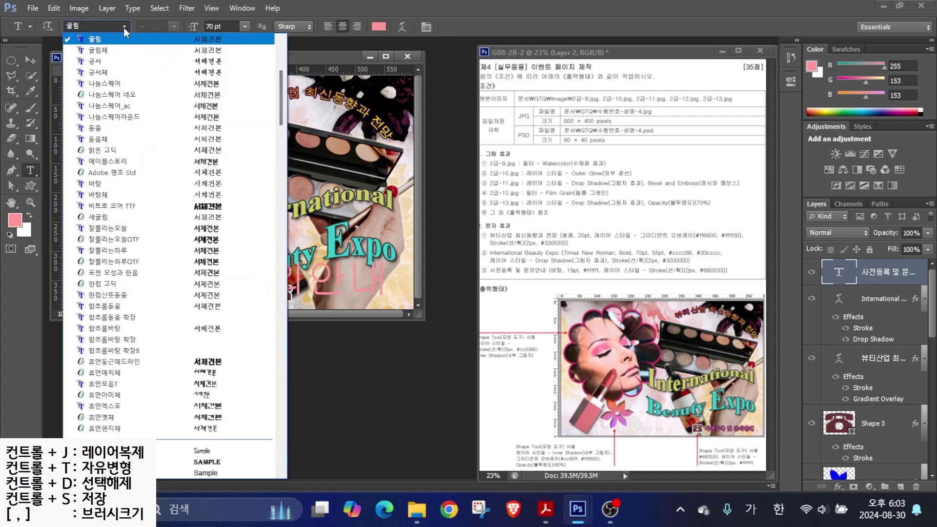
{"action": "left_click", "coordinate": [147, 153]}
{"action": "left_click", "coordinate": [234, 28]}
{"action": "type", "text": "15"}
{"action": "key", "text": "Return"}
{"action": "left_click", "coordinate": [378, 27]}
{"action": "type", "text": "ffffff"}
{"action": "key", "text": "Return"}
- Add a 2 px #660033 stroke to it and move it beside the phone icon
{"action": "left_click", "coordinate": [838, 487]}
{"action": "left_click", "coordinate": [850, 364]}
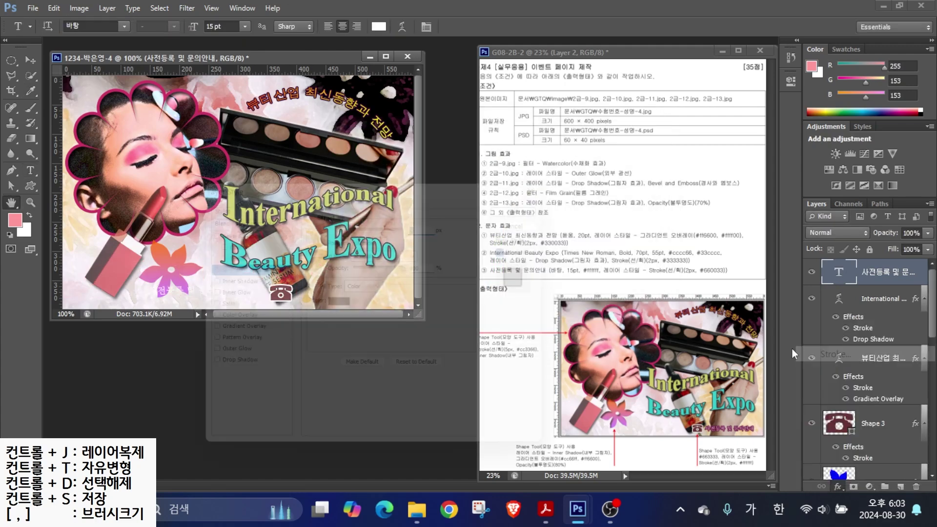
{"action": "type", "text": "2"}
{"action": "left_click", "coordinate": [339, 303]}
{"action": "type", "text": "660033"}
{"action": "key", "text": "Return"}
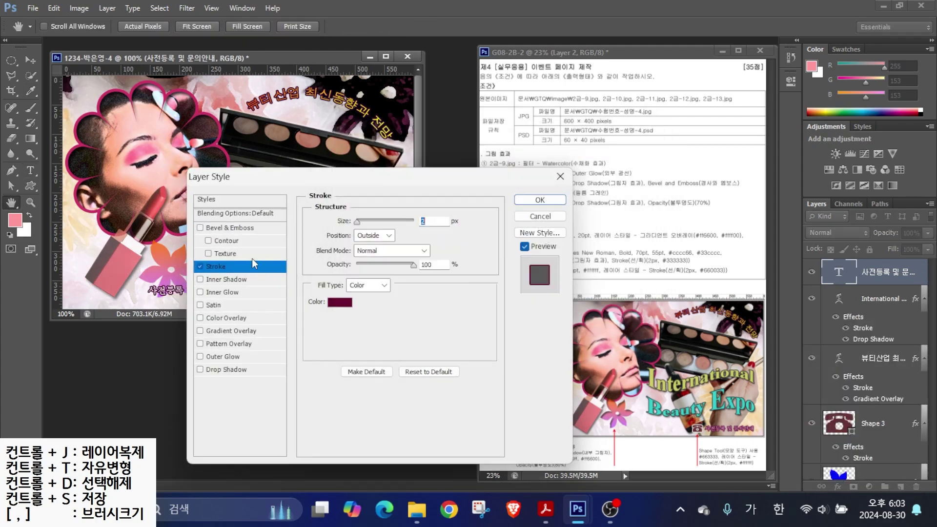
{"action": "left_click", "coordinate": [540, 200]}
{"action": "key", "text": "v"}
{"action": "left_click_drag", "start_coordinate": [175, 279], "coordinate": [332, 282]}
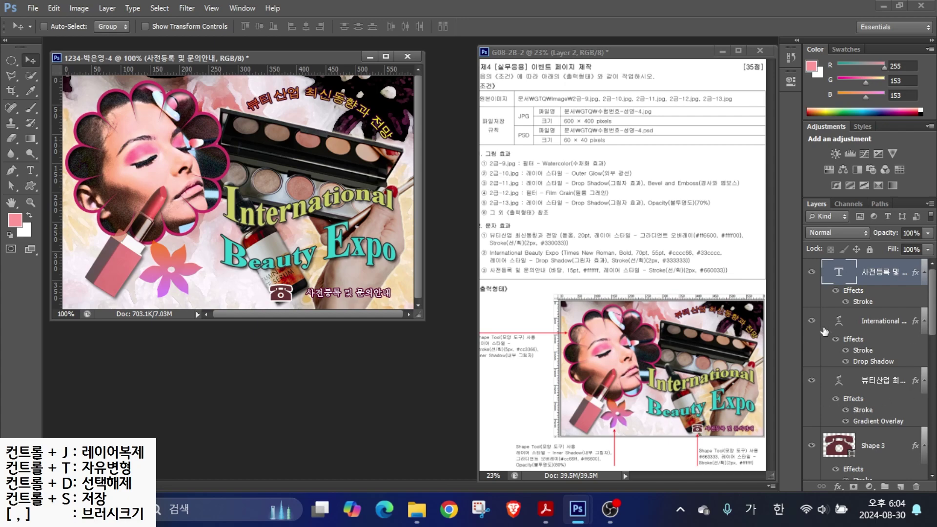
- Turn on Inner Shadow in the Shape 2 flower's Layer Style
{"action": "scroll", "coordinate": [933, 323], "scroll_direction": "down", "scroll_amount": 5}
{"action": "double_click", "coordinate": [838, 277]}
{"action": "left_click", "coordinate": [617, 168]}
{"action": "double_click", "coordinate": [860, 314]}
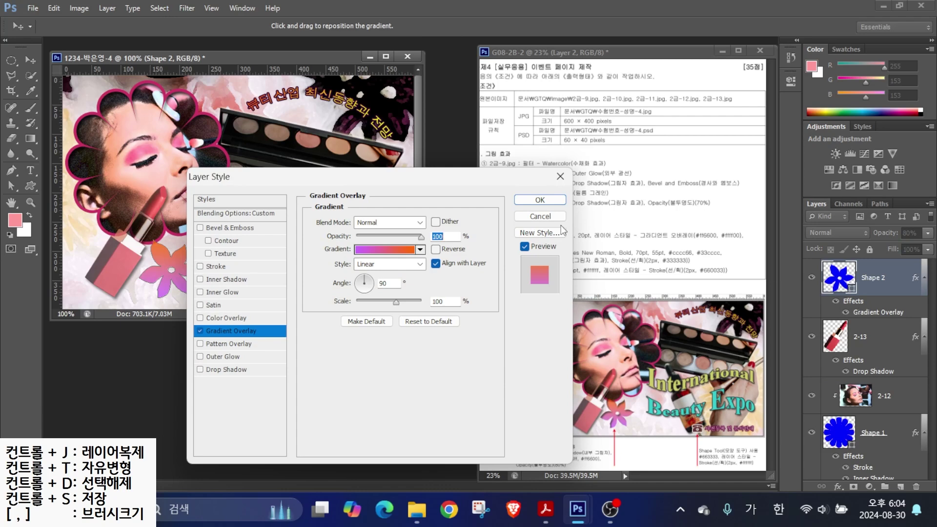
{"action": "left_click", "coordinate": [234, 279]}
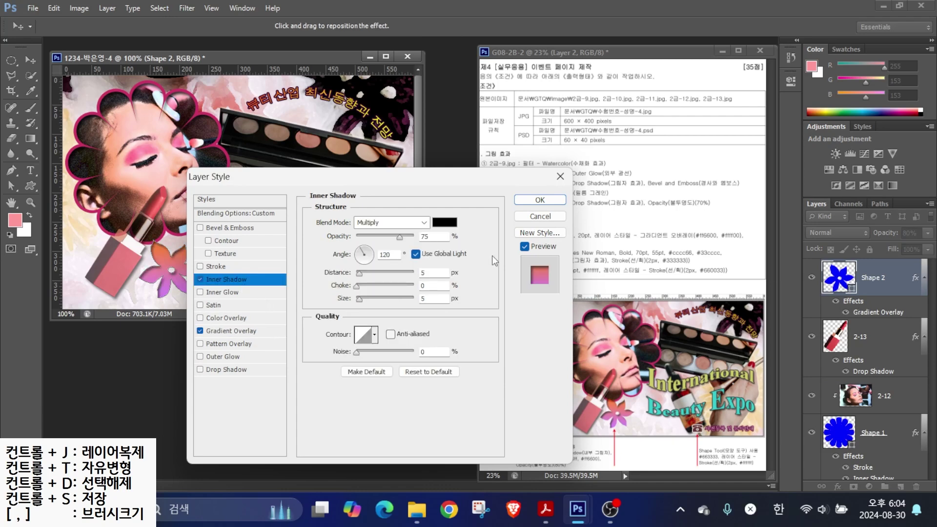
{"action": "key", "text": "Return"}
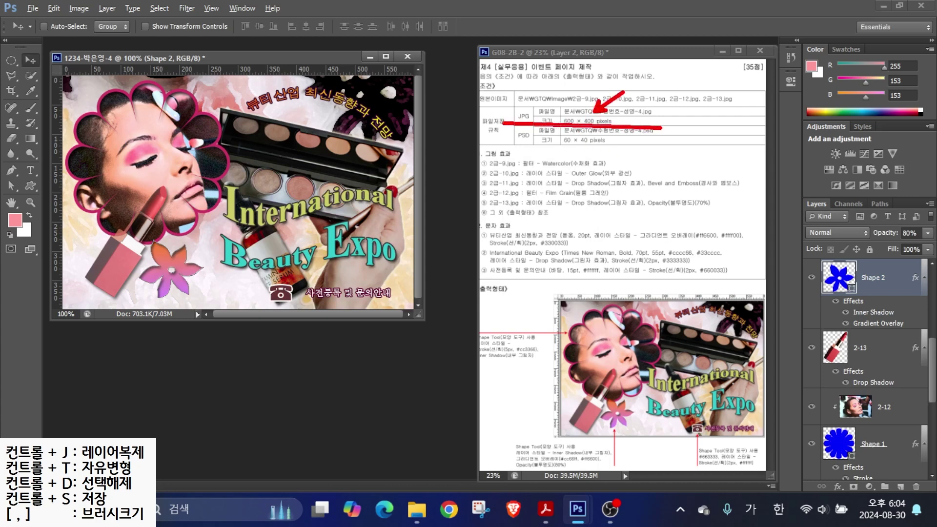
- Save the poster as a JPEG in the GTQ folder, accepting the default JPEG quality options
{"action": "left_click", "coordinate": [33, 9]}
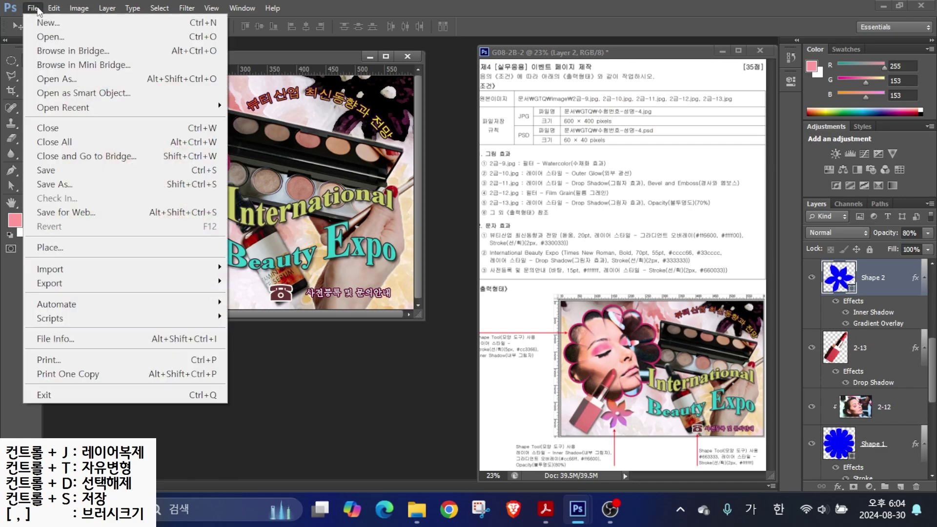
{"action": "left_click", "coordinate": [63, 169]}
{"action": "left_click", "coordinate": [647, 77]}
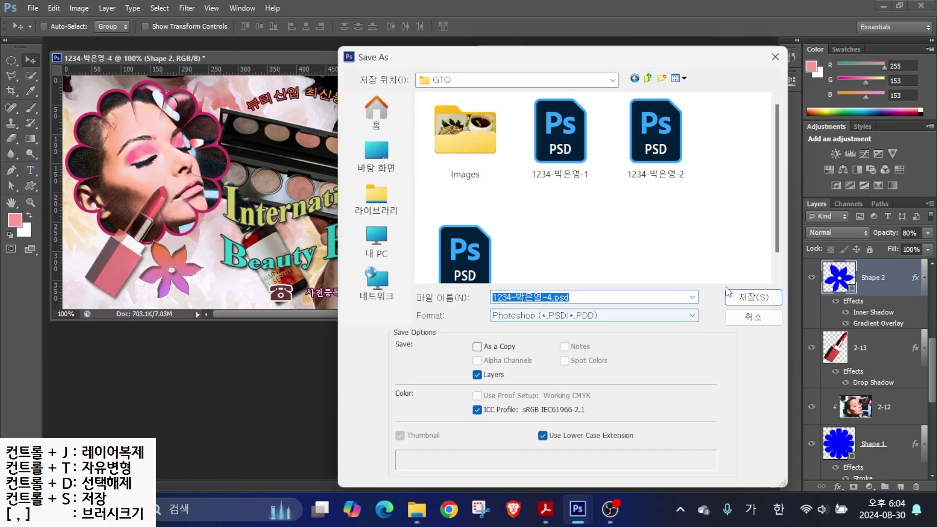
{"action": "left_click", "coordinate": [519, 315]}
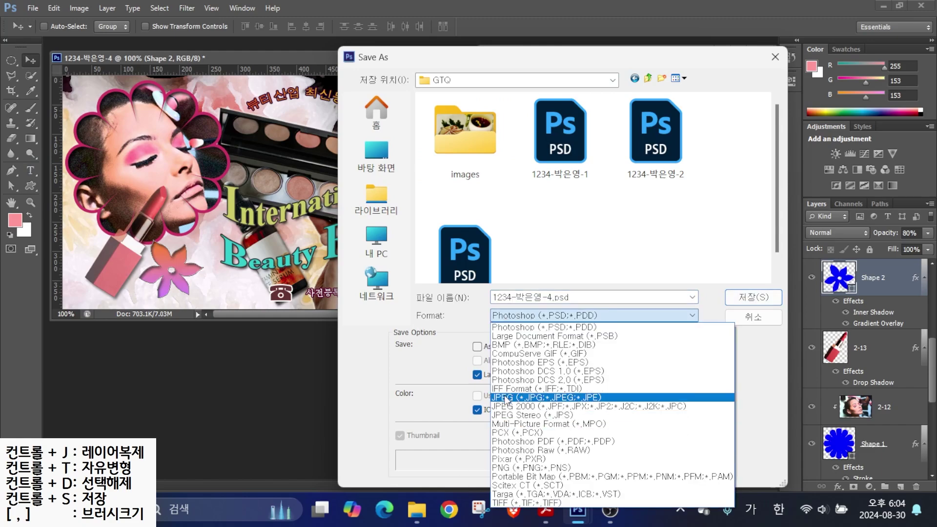
{"action": "left_click", "coordinate": [507, 397]}
{"action": "left_click", "coordinate": [742, 297]}
{"action": "key", "text": "Return"}
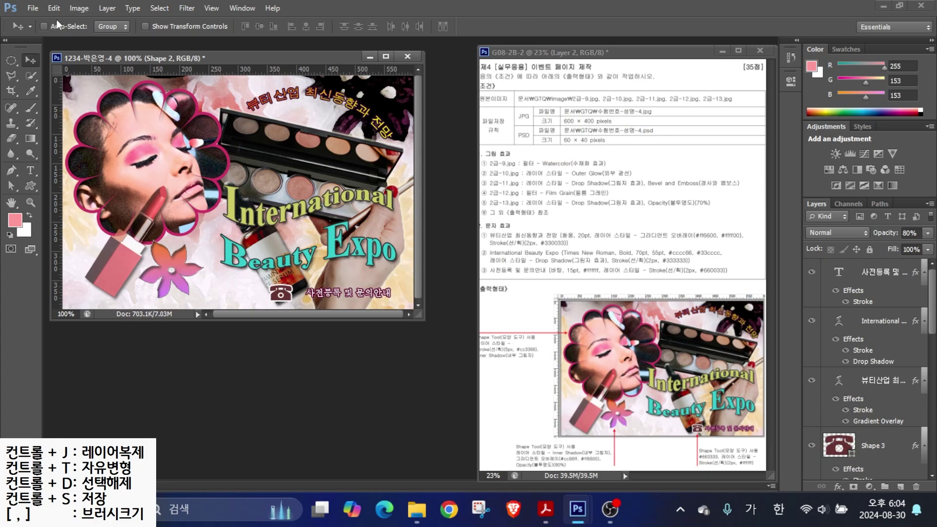
{"action": "left_click", "coordinate": [78, 8]}
- Resize the image to a width of 60 pixels (60 × 40)
{"action": "left_click", "coordinate": [97, 115]}
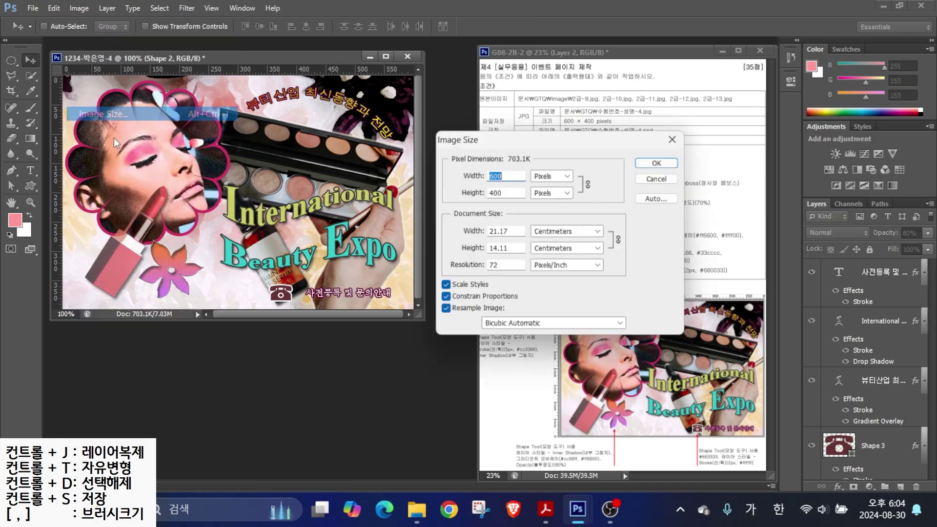
{"action": "type", "text": "60"}
{"action": "key", "text": "Return"}
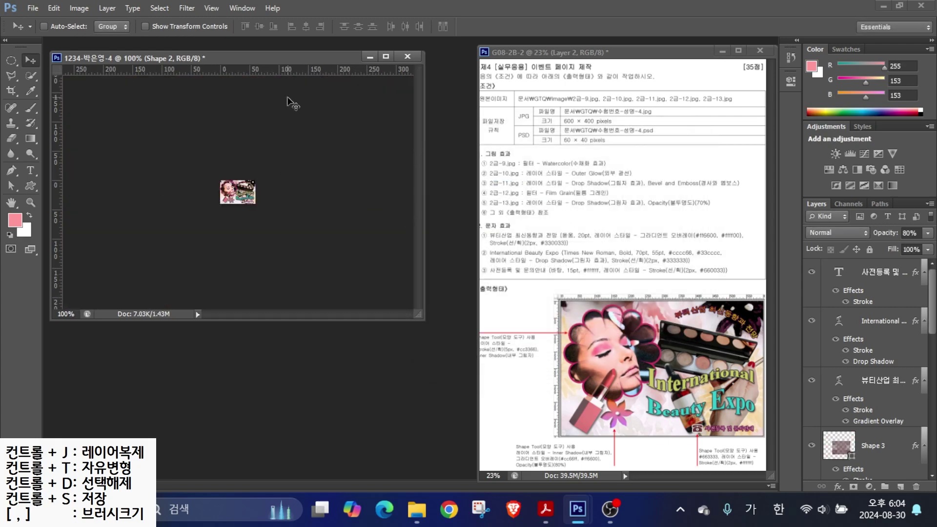
- Save the reduced image as a Photoshop PSD in the GTQ folder
{"action": "left_click", "coordinate": [32, 9]}
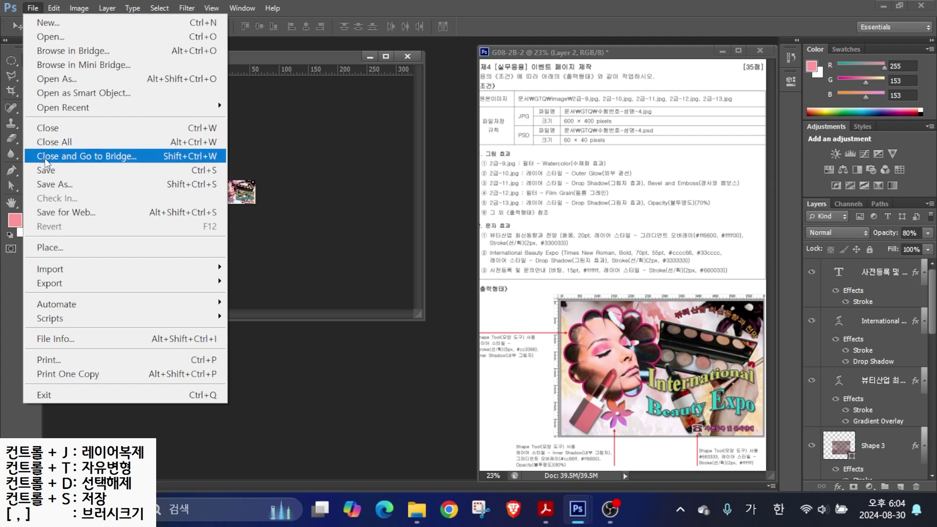
{"action": "left_click", "coordinate": [54, 184]}
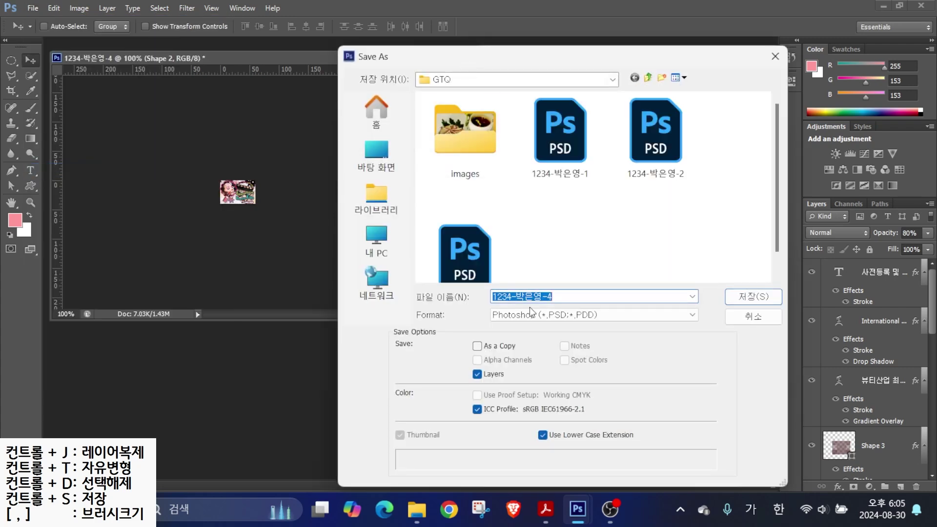
{"action": "left_click", "coordinate": [531, 318]}
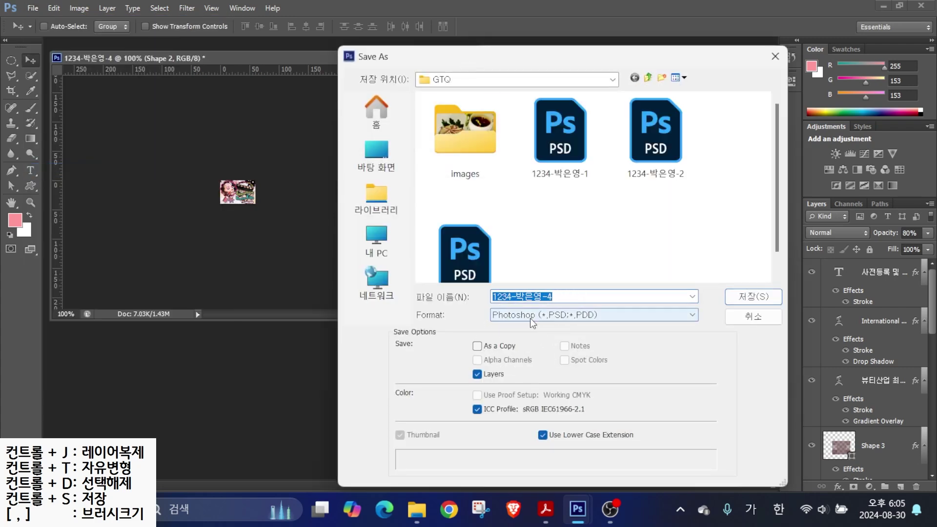
{"action": "left_click", "coordinate": [743, 296]}
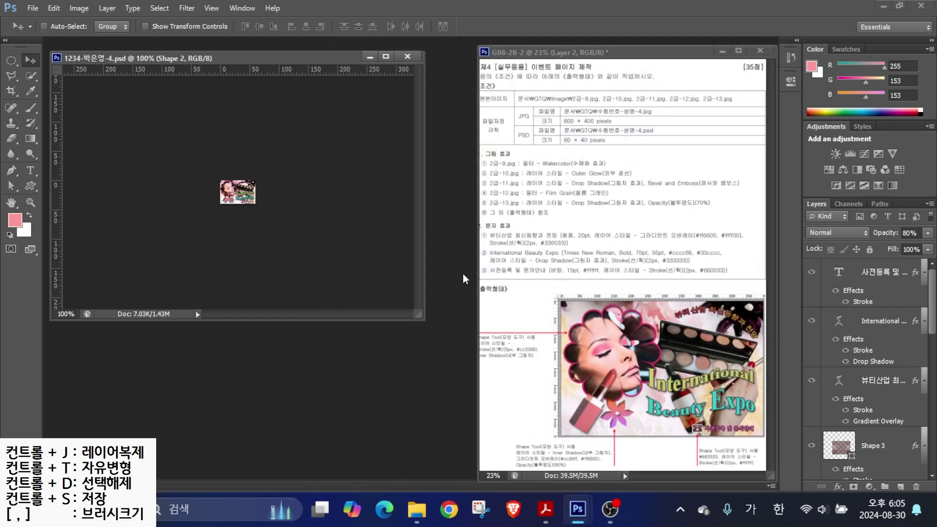